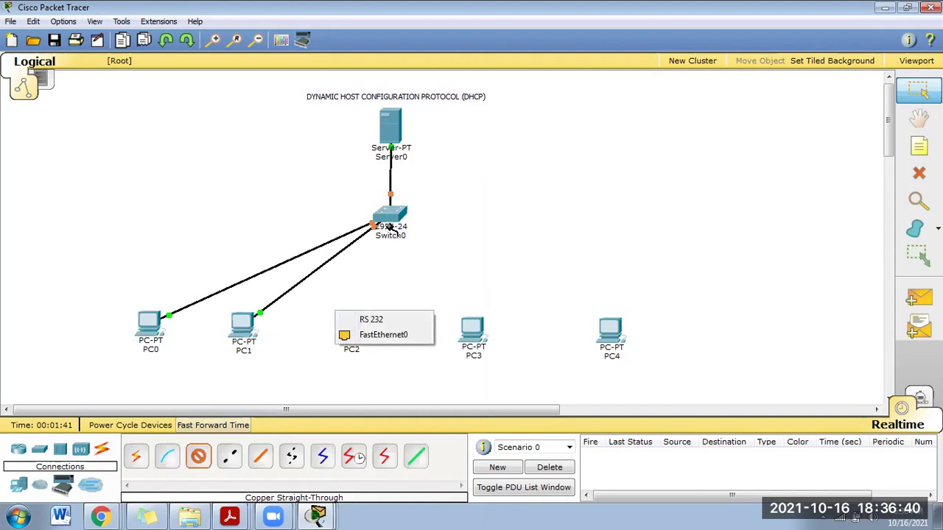
Connect PC2 and PC3 from their FastEthernet0 ports to Switch0's FastEthernet0/4 and FastEthernet0/5 ports with copper straight-through cables.
{"action": "left_click", "coordinate": [385, 335]}
{"action": "left_click", "coordinate": [388, 218]}
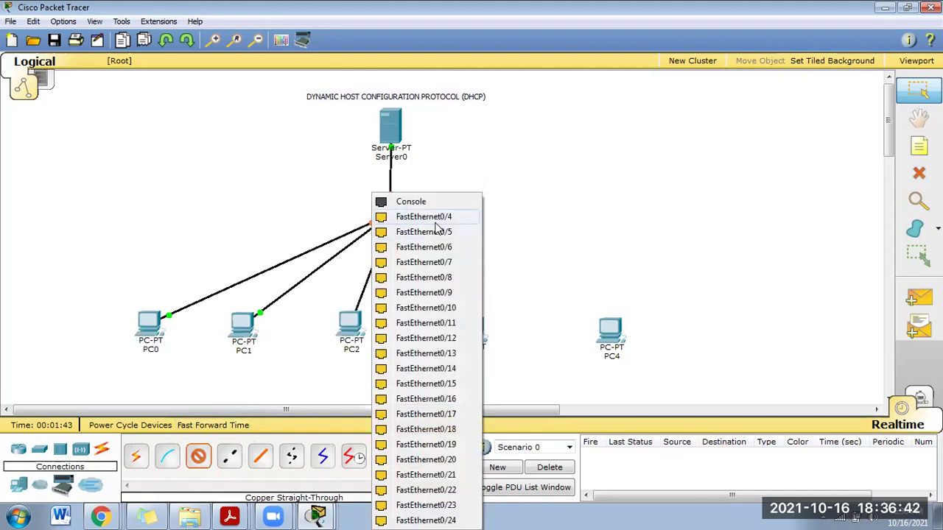
{"action": "left_click", "coordinate": [434, 232]}
{"action": "left_click", "coordinate": [198, 457]}
{"action": "left_click", "coordinate": [474, 335]}
{"action": "left_click", "coordinate": [516, 339]}
{"action": "left_click", "coordinate": [389, 214]}
{"action": "left_click", "coordinate": [417, 232]}
Connect PC4's FastEthernet0 port to Switch0's FastEthernet0/6 port with a copper straight-through cable.
{"action": "left_click", "coordinate": [198, 457]}
{"action": "left_click", "coordinate": [621, 333]}
{"action": "left_click", "coordinate": [641, 339]}
{"action": "left_click", "coordinate": [389, 216]}
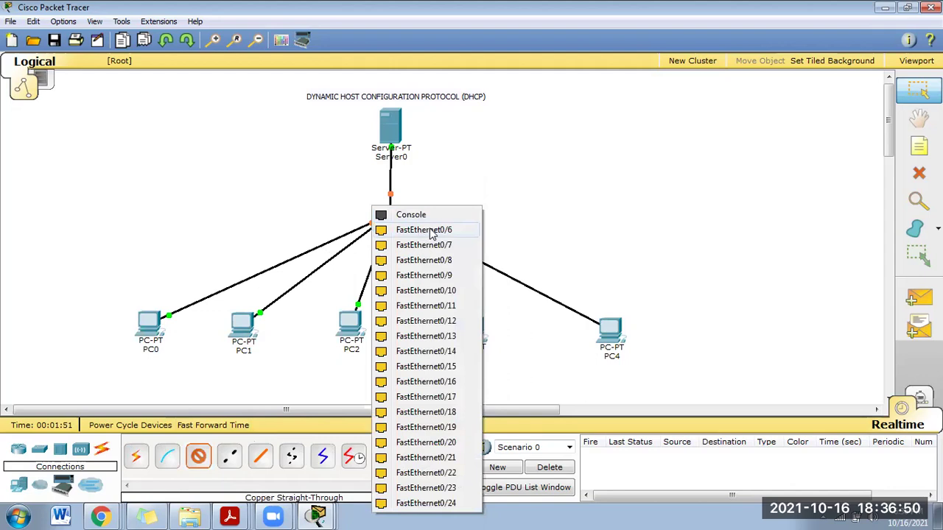
{"action": "left_click", "coordinate": [419, 231]}
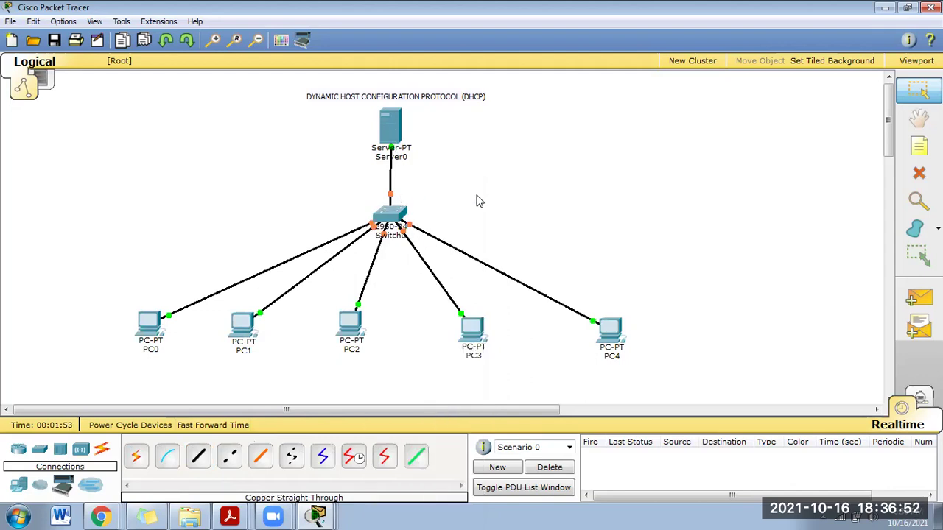
{"action": "key", "text": "alt+Tab"}
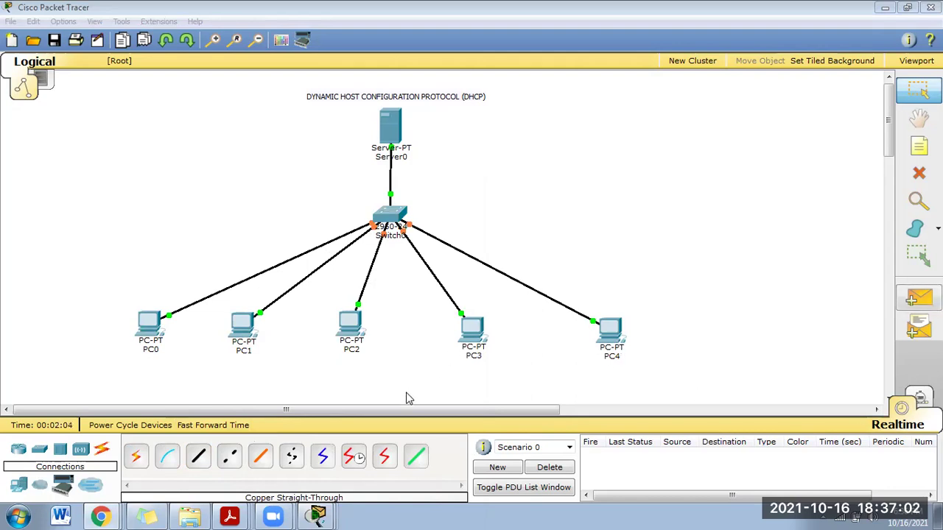
Give Server0 the static IP address 192.168.1.1 with subnet mask 255.255.255.0.
{"action": "left_click", "coordinate": [393, 135]}
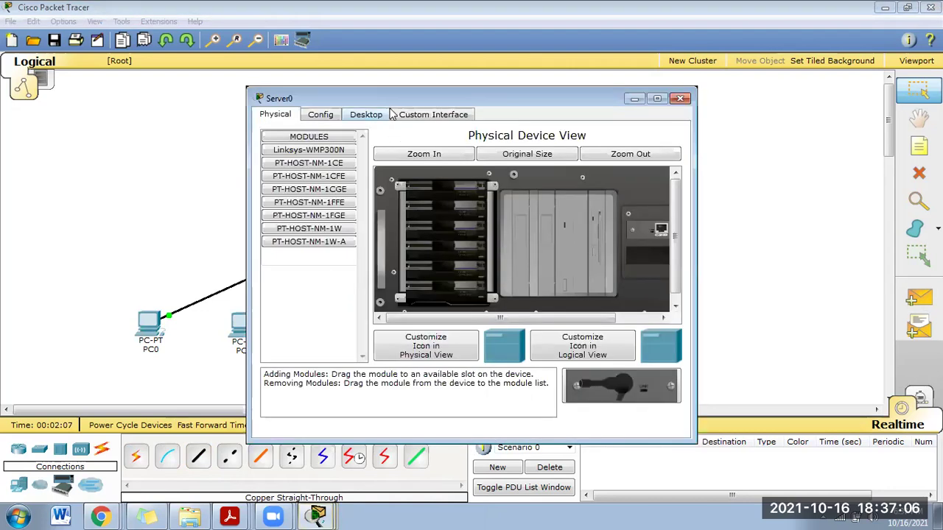
{"action": "left_click_drag", "start_coordinate": [455, 101], "coordinate": [414, 162]}
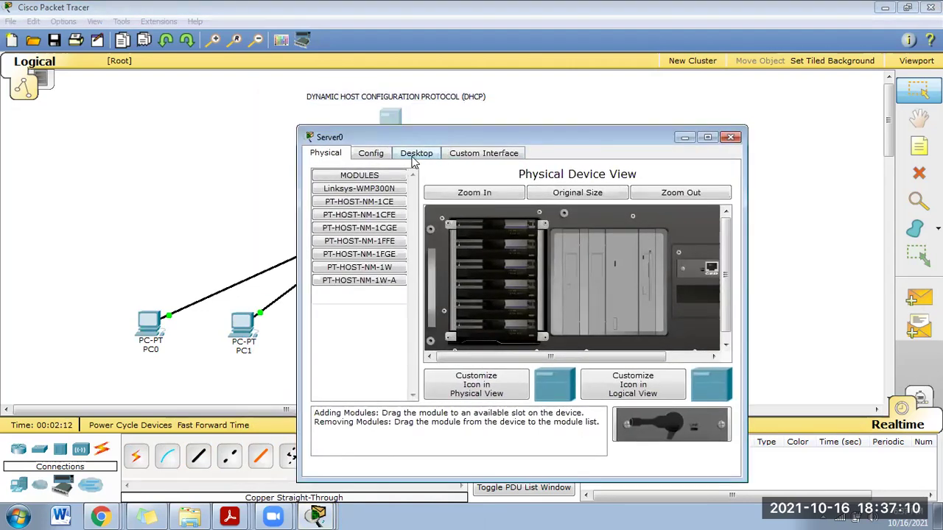
{"action": "left_click", "coordinate": [415, 154]}
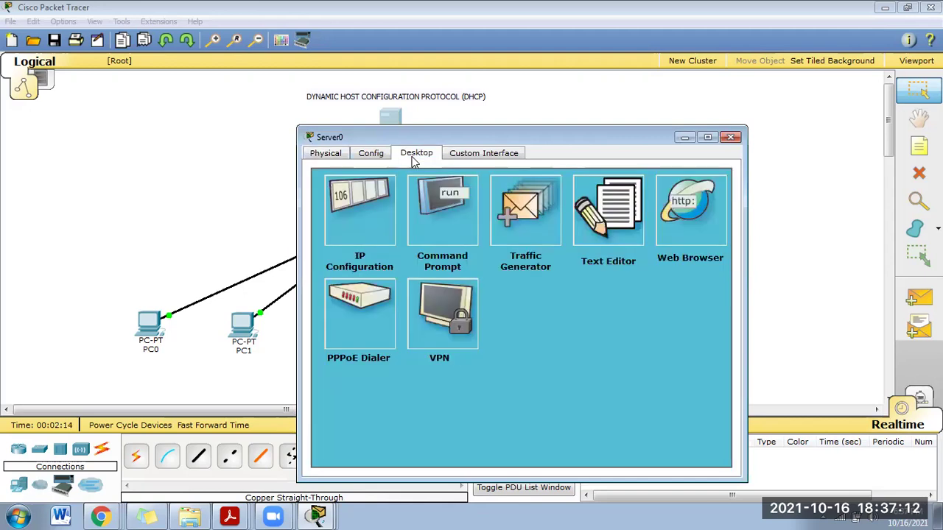
{"action": "left_click", "coordinate": [360, 220]}
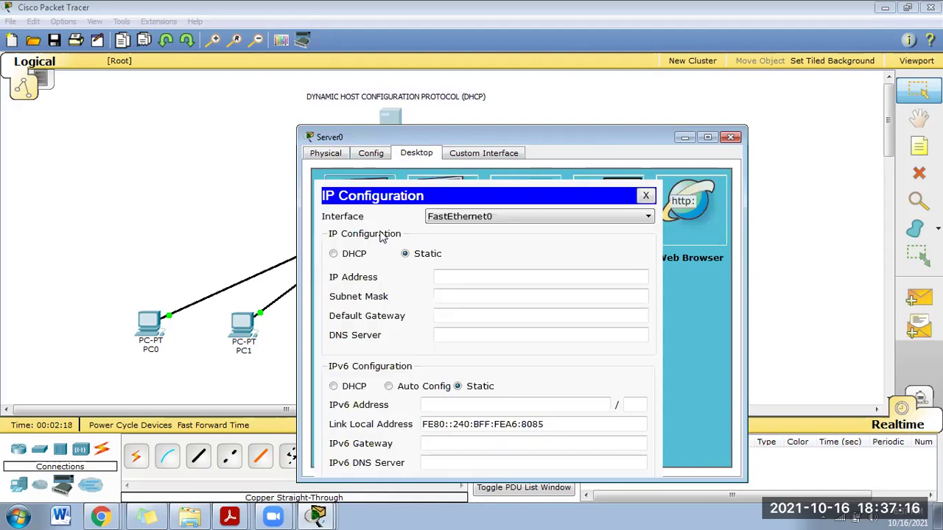
{"action": "type", "text": "192.168.1.1"}
{"action": "left_click", "coordinate": [484, 297]}
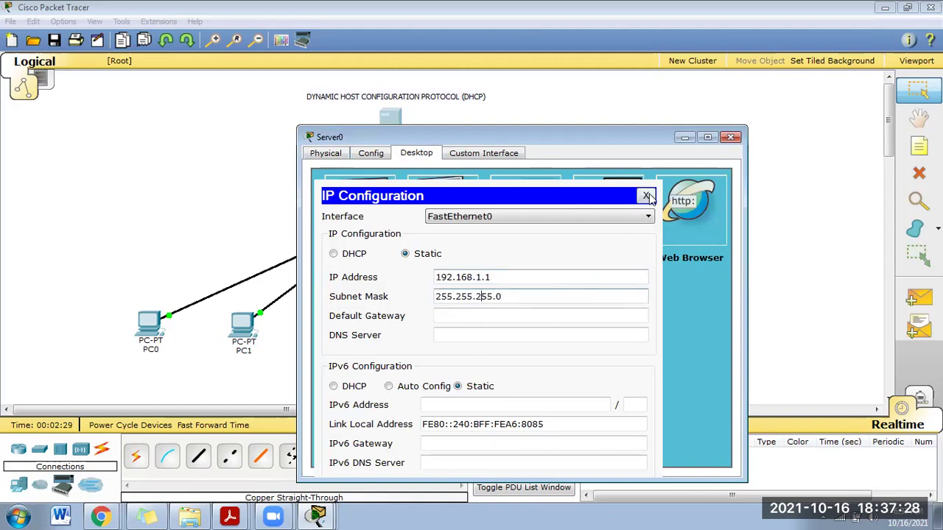
{"action": "left_click", "coordinate": [647, 195]}
{"action": "left_click", "coordinate": [731, 137]}
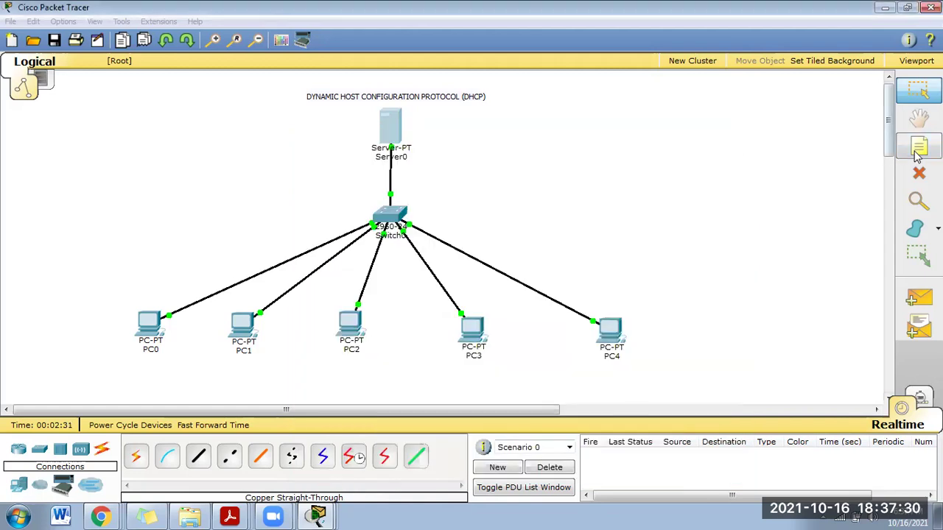
Add a text note reading 192.168.1.1 beside Server0 in the topology.
{"action": "left_click", "coordinate": [917, 154]}
{"action": "left_click", "coordinate": [446, 137]}
{"action": "type", "text": "1"}
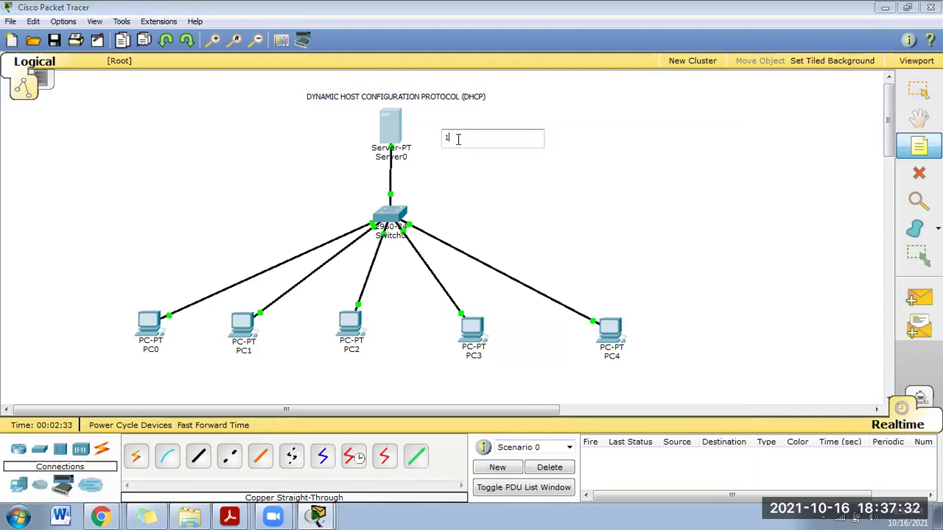
{"action": "type", "text": "92.168.1.1"}
{"action": "left_click", "coordinate": [492, 184]}
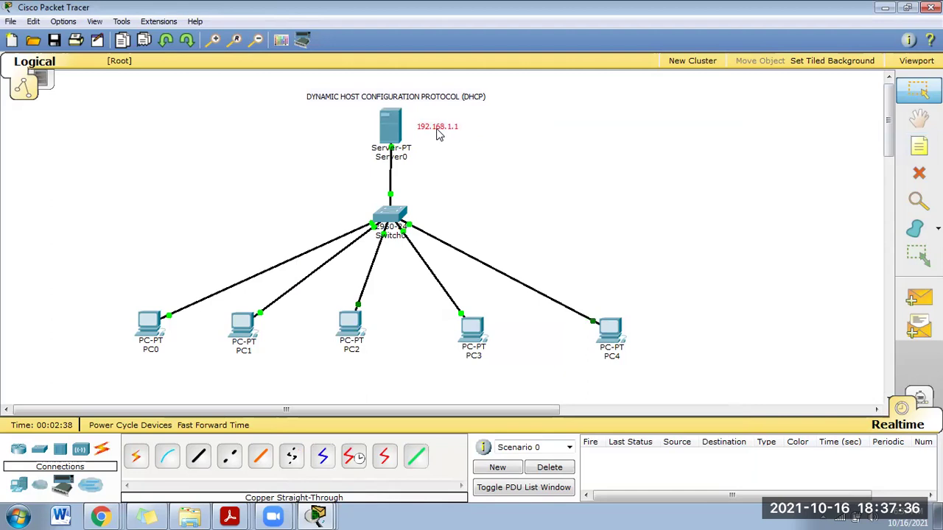
Review the static IP configuration of Server0.
{"action": "left_click", "coordinate": [386, 134]}
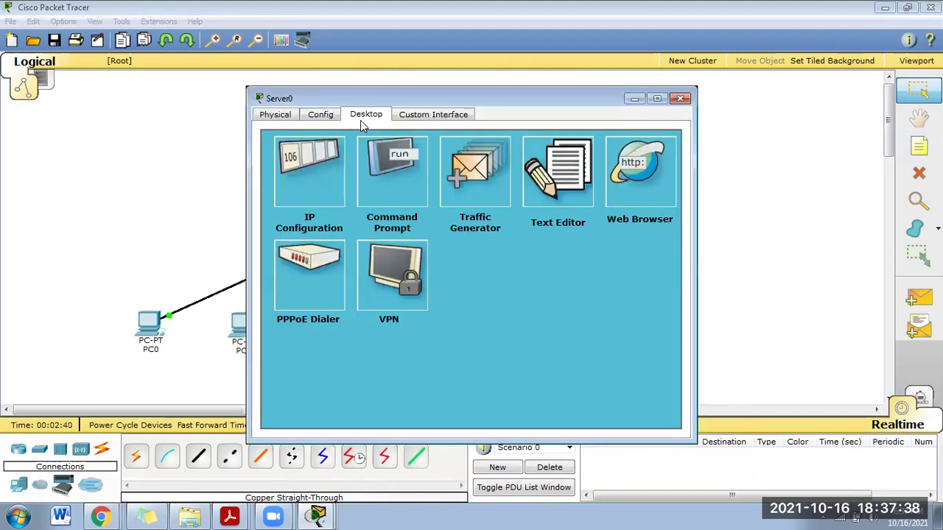
{"action": "left_click", "coordinate": [305, 167]}
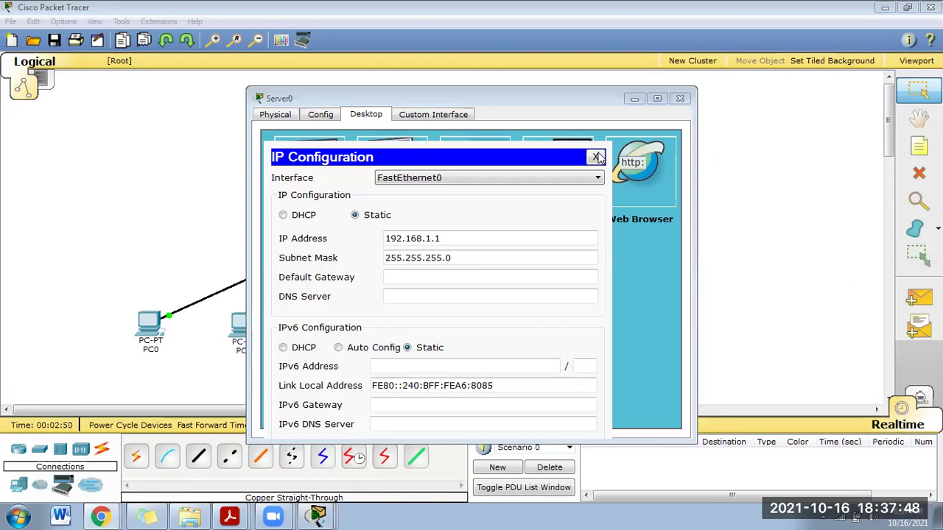
{"action": "left_click", "coordinate": [597, 157]}
{"action": "left_click_drag", "start_coordinate": [287, 99], "coordinate": [319, 91]}
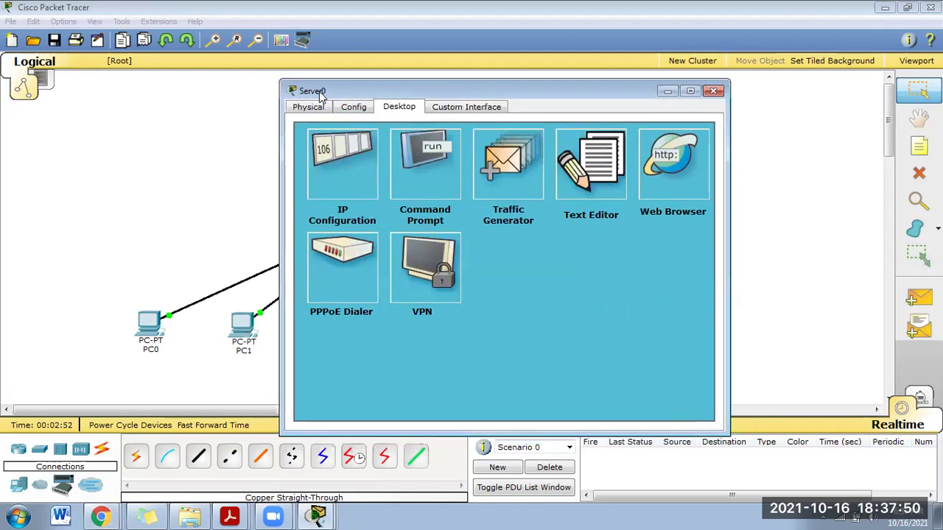
Open Server0's DHCP service settings and inspect the address pool fields.
{"action": "left_click", "coordinate": [354, 108]}
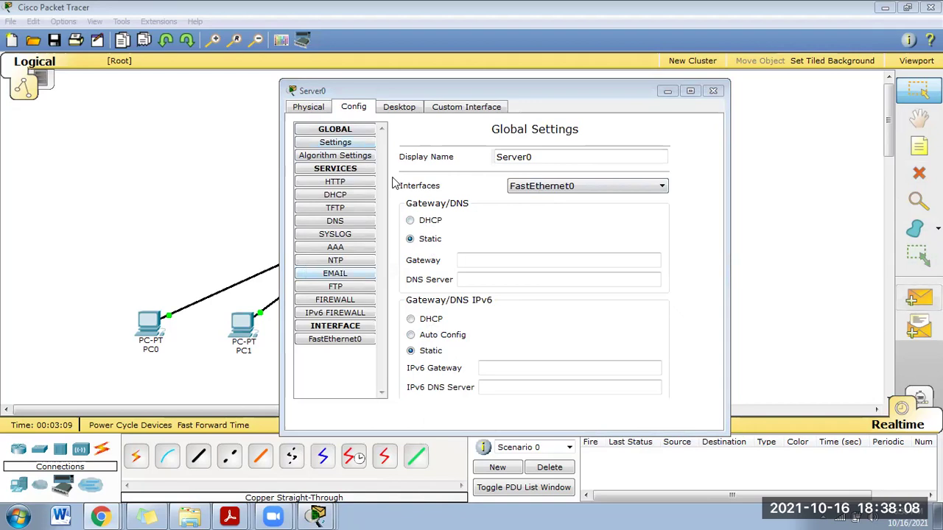
{"action": "left_click", "coordinate": [356, 197]}
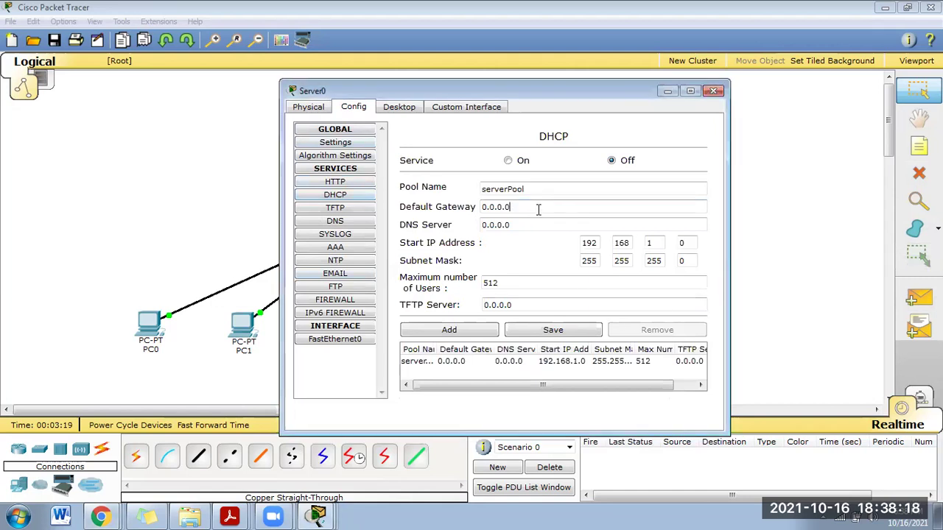
{"action": "left_click", "coordinate": [341, 199]}
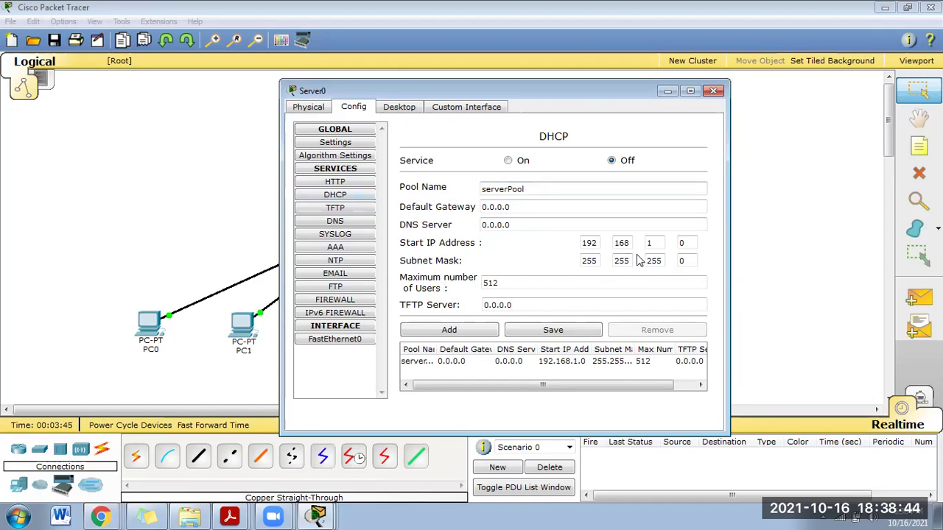
{"action": "left_click", "coordinate": [589, 243]}
{"action": "left_click", "coordinate": [654, 261]}
{"action": "left_click", "coordinate": [654, 243]}
{"action": "type", "text": "00"}
{"action": "key", "text": "Tab"}
{"action": "double_click", "coordinate": [657, 242]}
{"action": "type", "text": "1"}
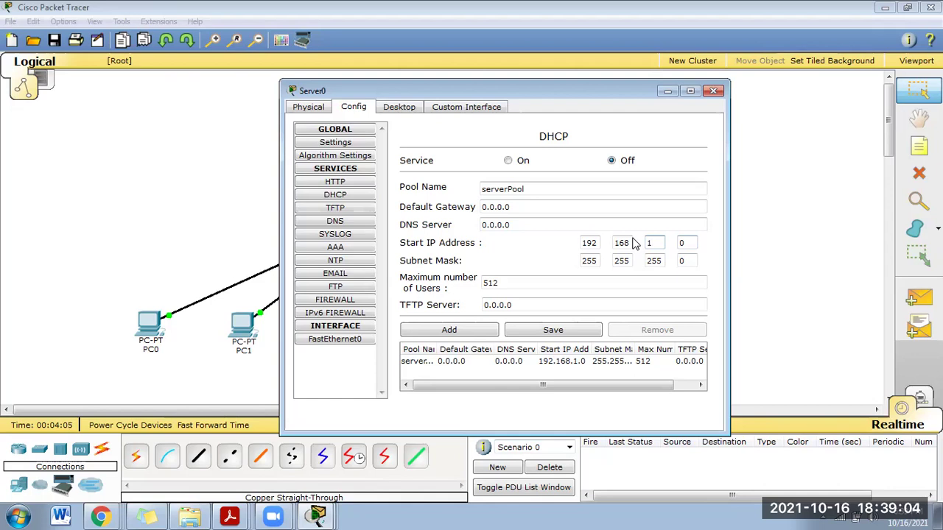
{"action": "left_click", "coordinate": [712, 91]}
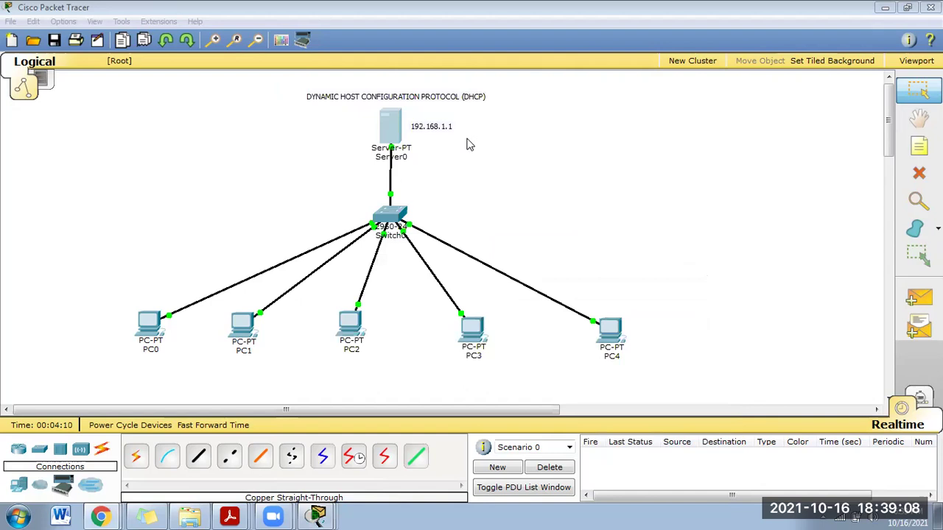
Reopen Server0 and check the IP address and subnet mask assigned to its FastEthernet0 interface.
{"action": "left_click", "coordinate": [403, 139]}
{"action": "left_click", "coordinate": [370, 118]}
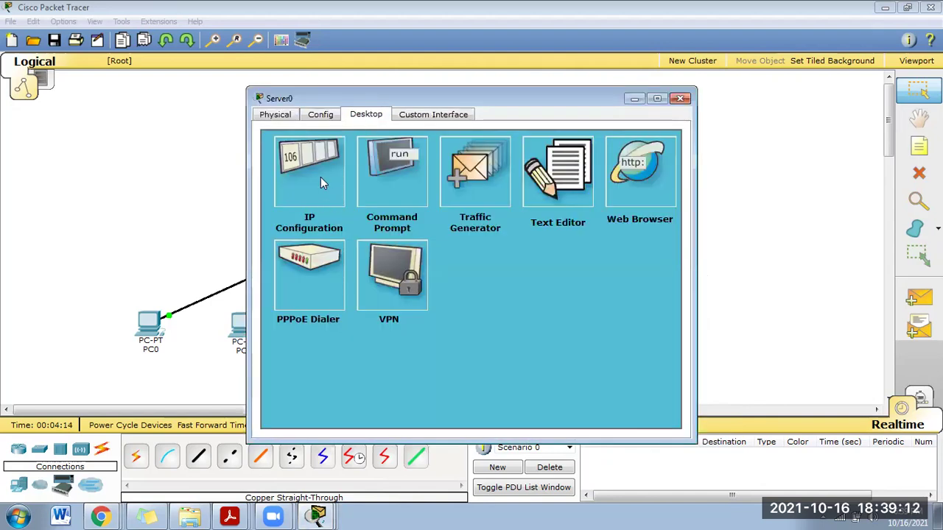
{"action": "left_click", "coordinate": [321, 182]}
{"action": "left_click", "coordinate": [474, 238]}
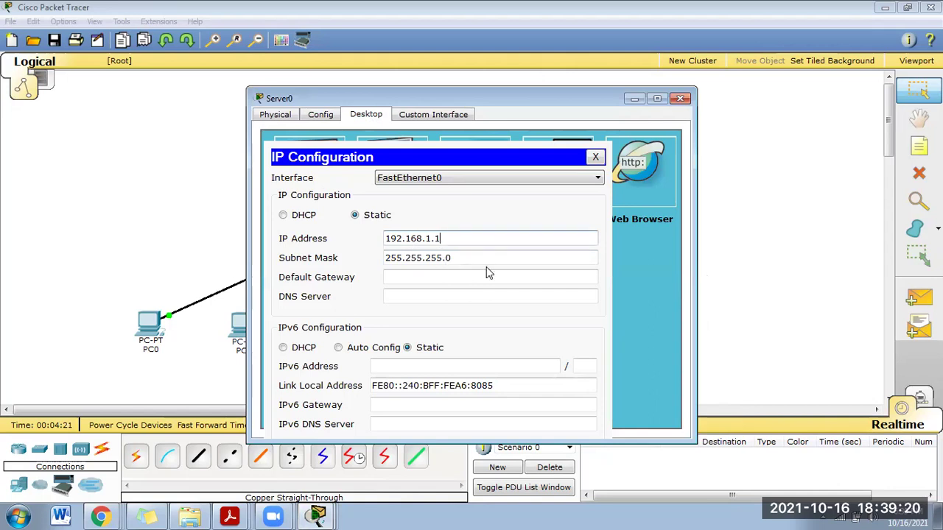
{"action": "left_click_drag", "start_coordinate": [452, 238], "coordinate": [368, 245]}
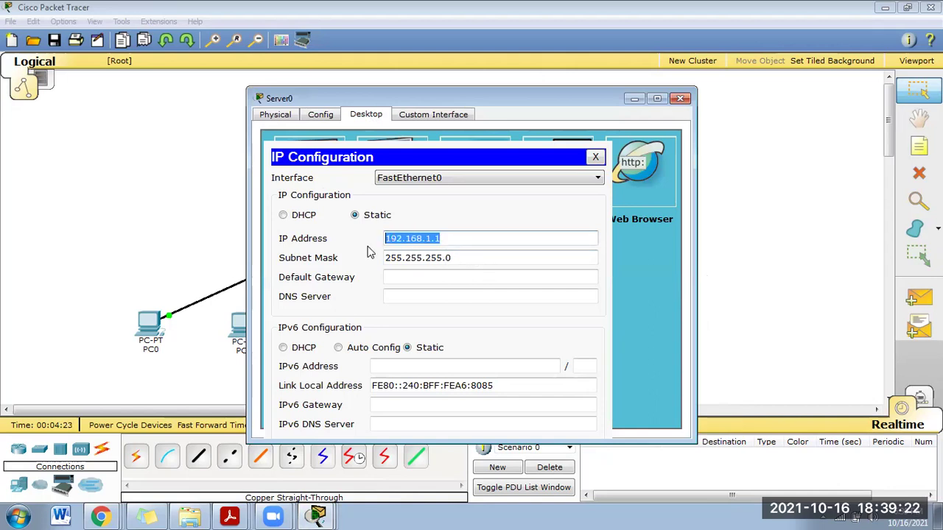
{"action": "left_click", "coordinate": [472, 259]}
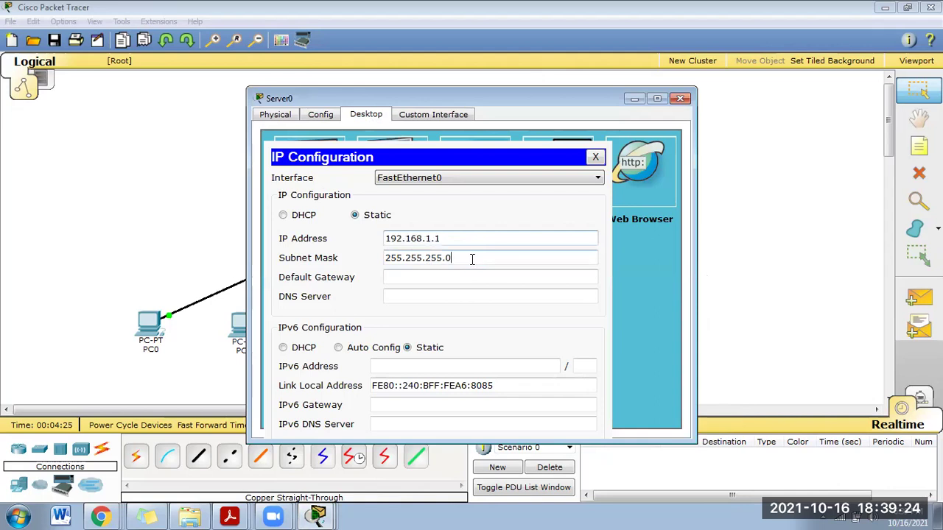
{"action": "left_click", "coordinate": [595, 158]}
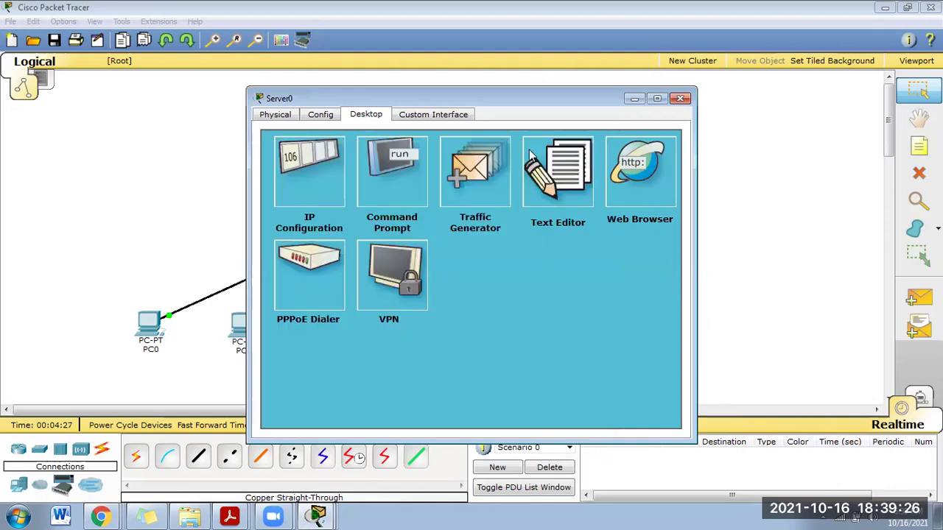
Set the default gateway of Server0's DHCP pool serverPool to 192.168.1.1.
{"action": "left_click", "coordinate": [320, 115]}
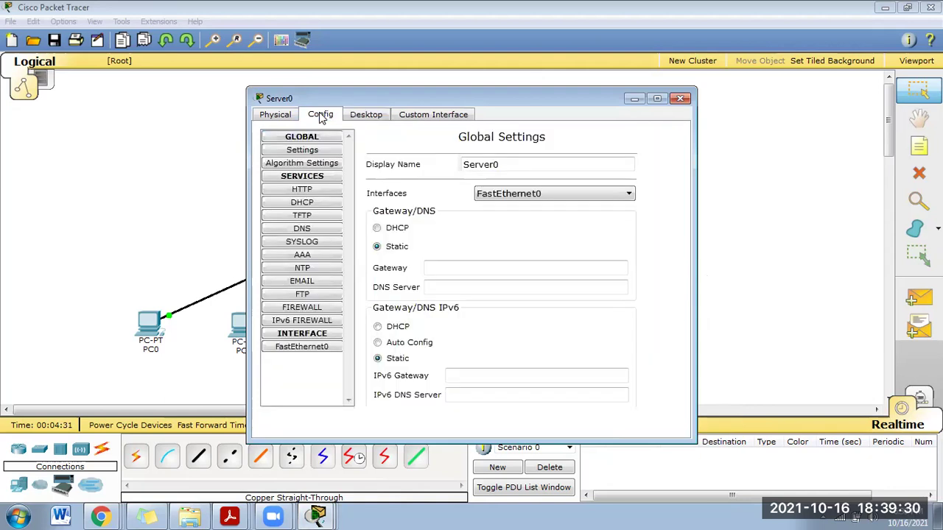
{"action": "left_click", "coordinate": [324, 206]}
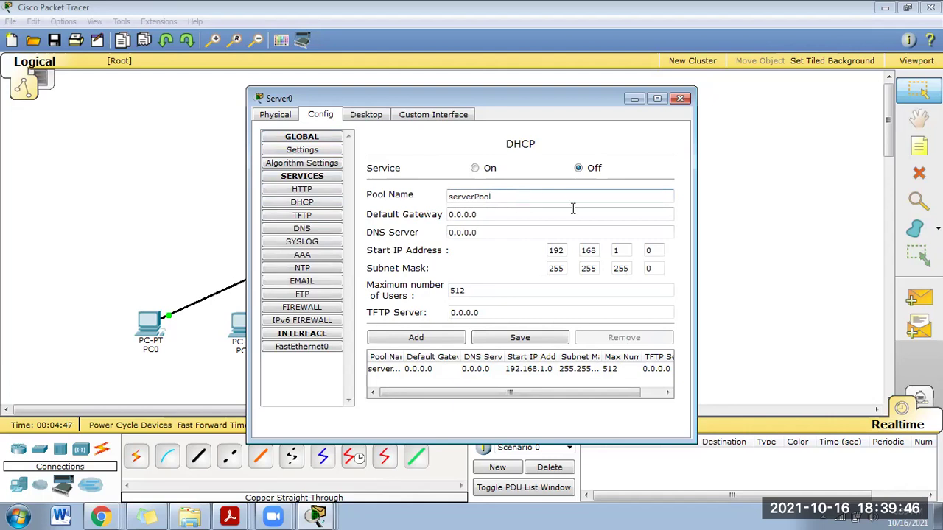
{"action": "left_click", "coordinate": [539, 216]}
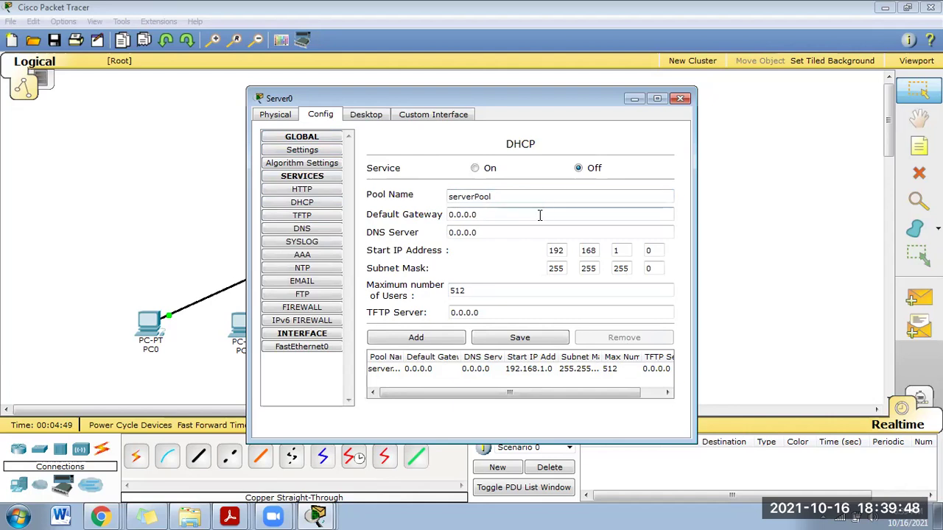
{"action": "left_click_drag", "start_coordinate": [539, 215], "coordinate": [443, 216]}
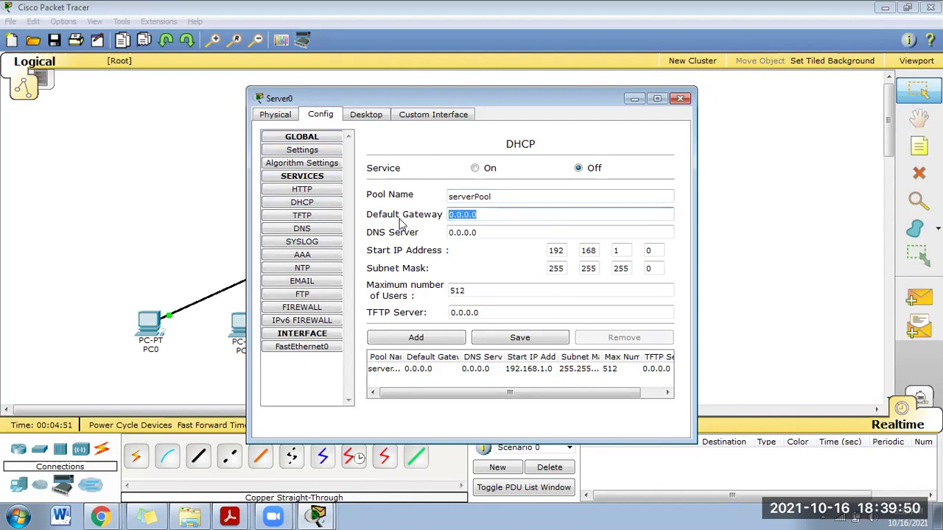
{"action": "type", "text": "192.168.1.1"}
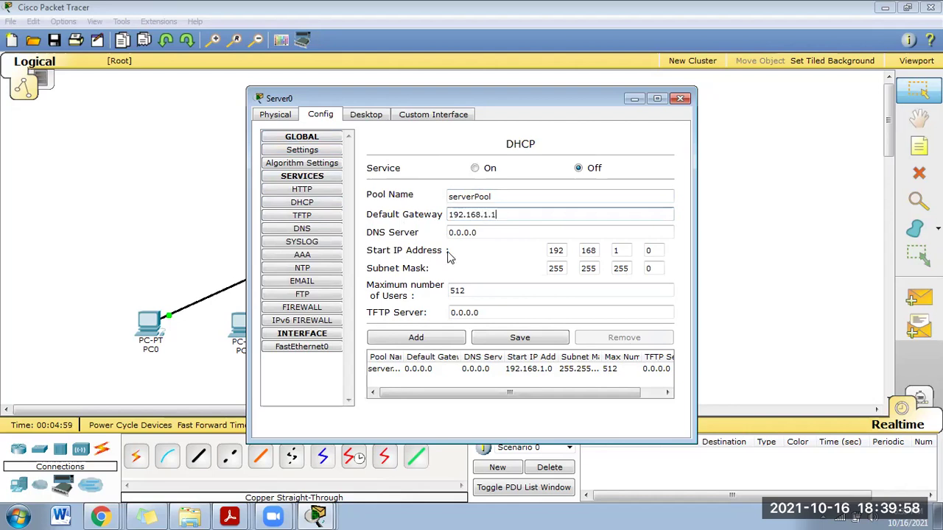
Set the DHCP pool's maximum number of users to 100.
{"action": "left_click", "coordinate": [498, 233]}
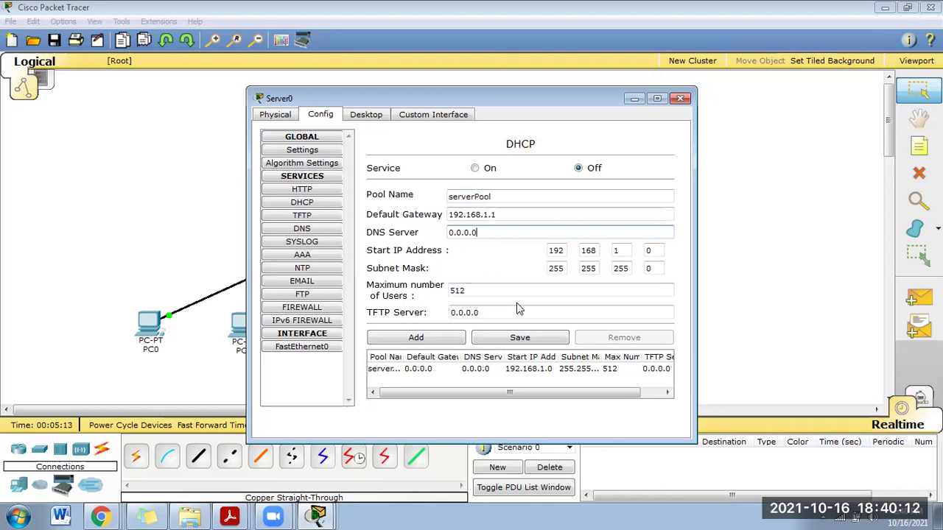
{"action": "left_click_drag", "start_coordinate": [516, 290], "coordinate": [433, 292]}
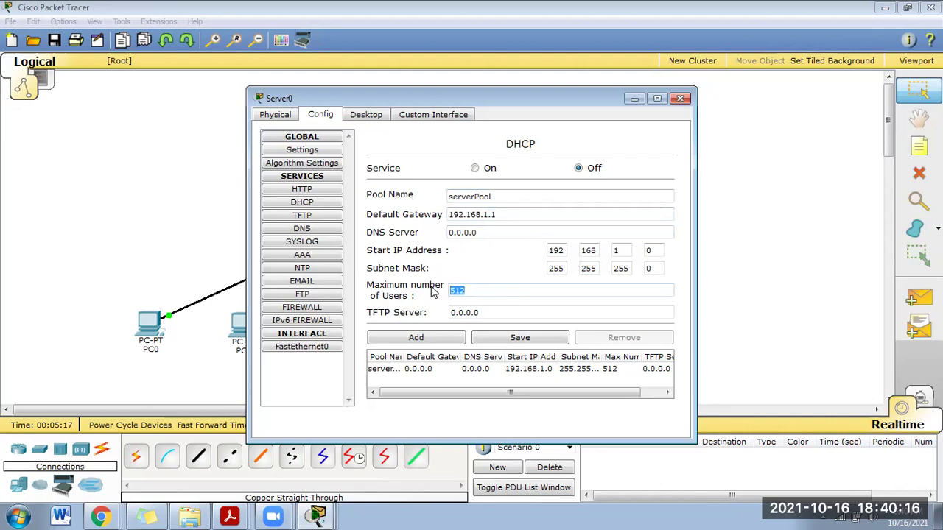
{"action": "type", "text": "100"}
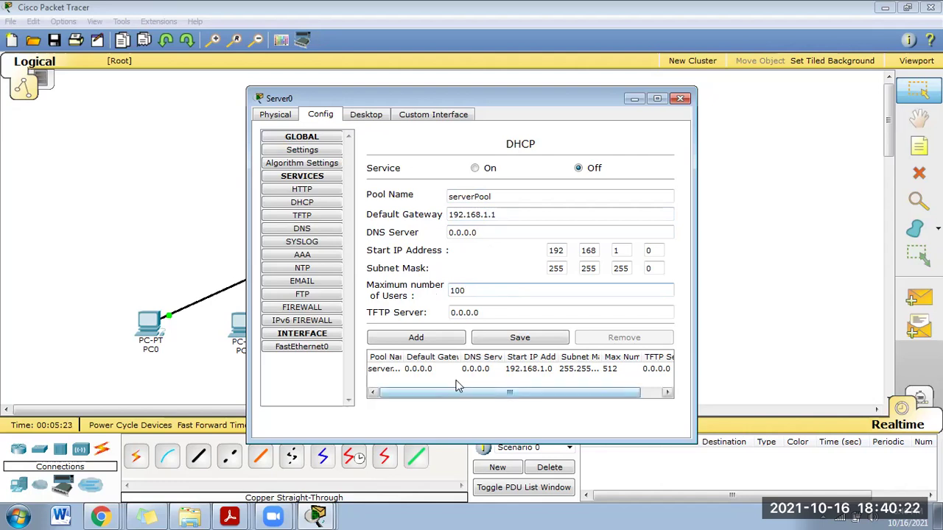
Try to add the edited serverPool settings as a new DHCP pool.
{"action": "left_click", "coordinate": [443, 343]}
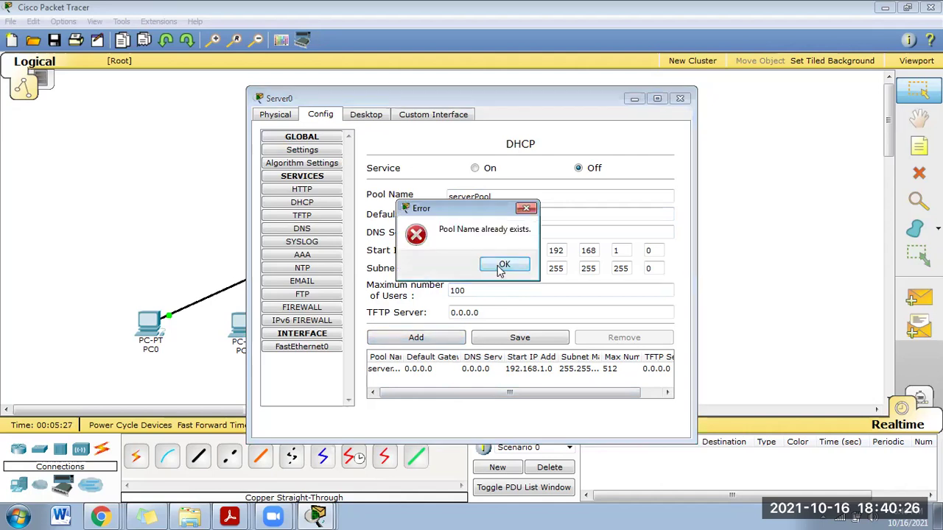
{"action": "left_click", "coordinate": [504, 265]}
{"action": "left_click_drag", "start_coordinate": [501, 394], "coordinate": [473, 395]}
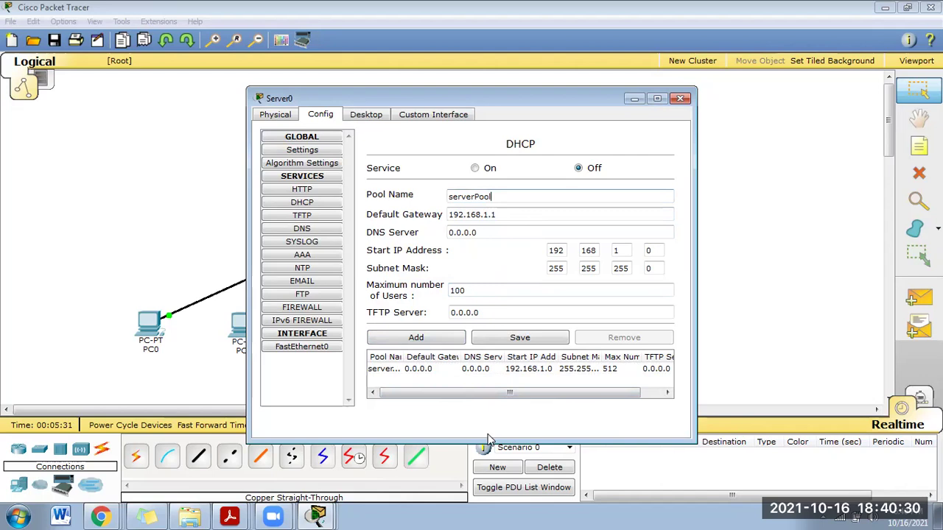
Turn on Server0's DHCP service and try again to add the serverPool settings as a pool.
{"action": "left_click", "coordinate": [574, 215]}
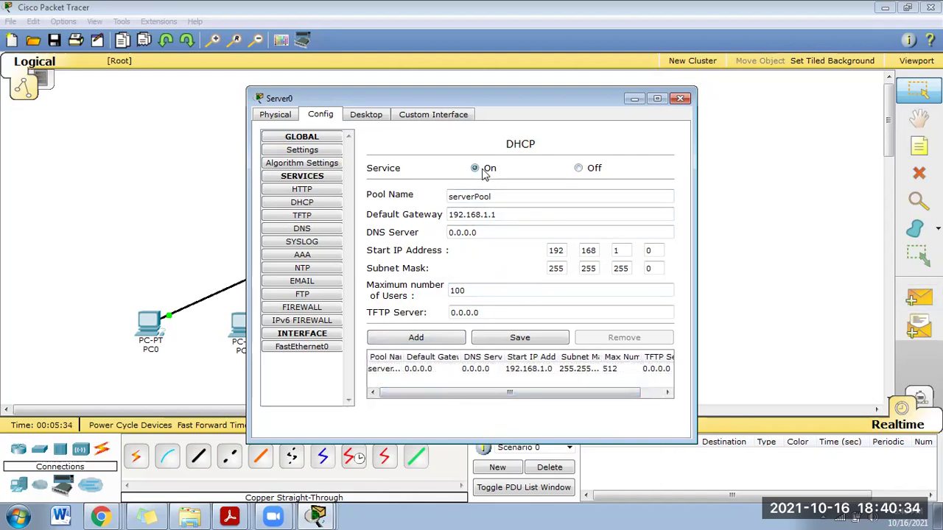
{"action": "left_click", "coordinate": [434, 340]}
{"action": "left_click", "coordinate": [505, 264]}
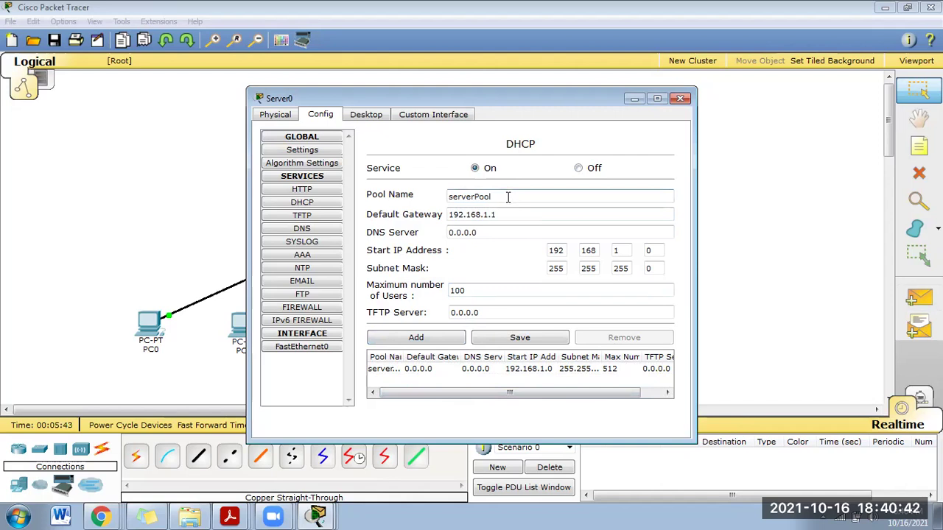
{"action": "left_click", "coordinate": [497, 198]}
{"action": "type", "text": "0"}
{"action": "key", "text": "BackSpace"}
{"action": "left_click", "coordinate": [724, 324]}
{"action": "left_click", "coordinate": [391, 127]}
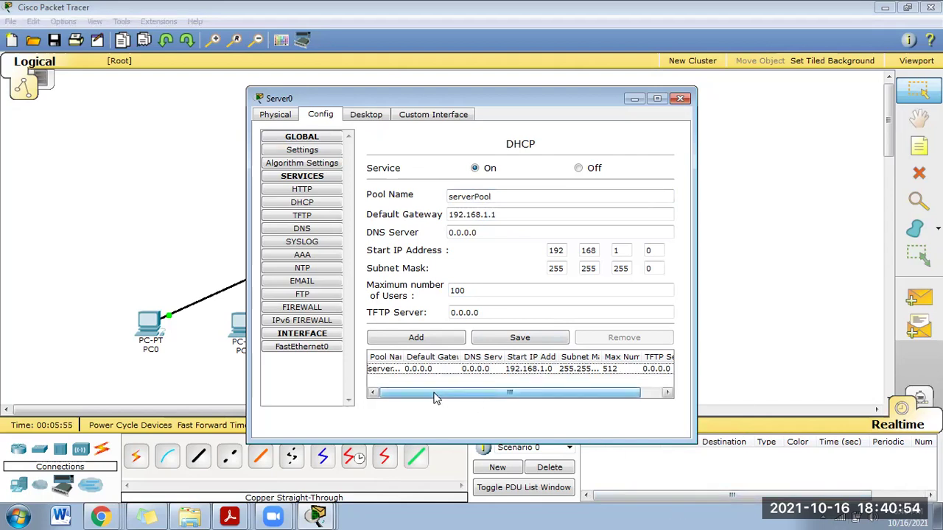
Rename the pool as IpPool and add it as a new DHCP pool with gateway 192.168.1.1 and a maximum of 100 users.
{"action": "left_click_drag", "start_coordinate": [540, 395], "coordinate": [561, 395]}
{"action": "left_click", "coordinate": [504, 196]}
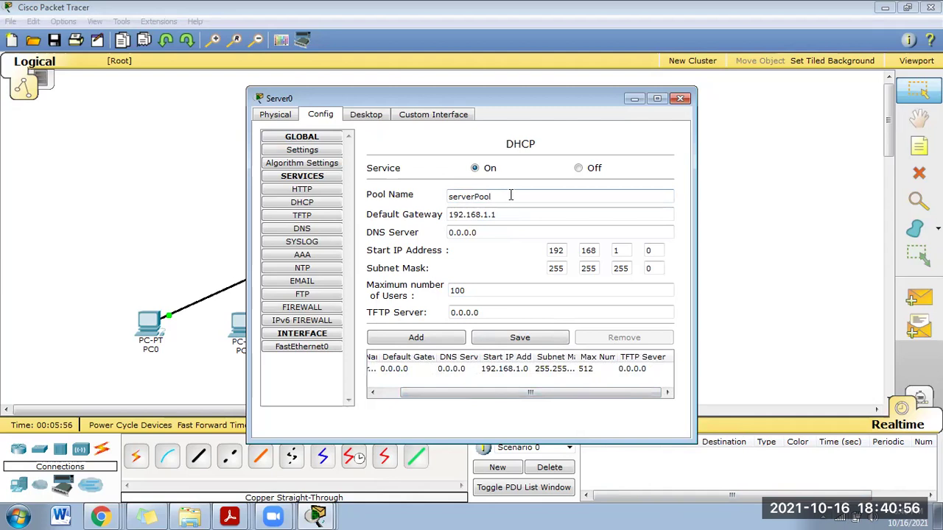
{"action": "type", "text": "1"}
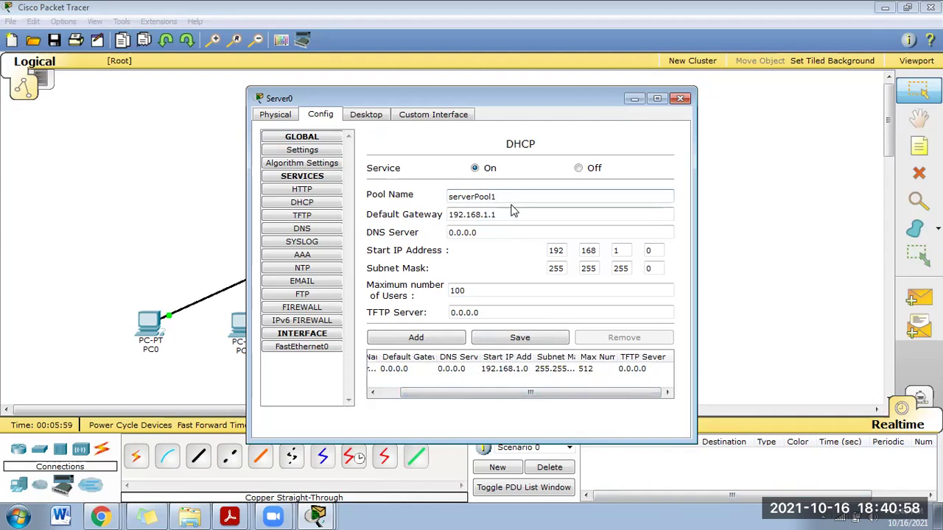
{"action": "key", "text": "ctrl+a"}
{"action": "type", "text": "IP"}
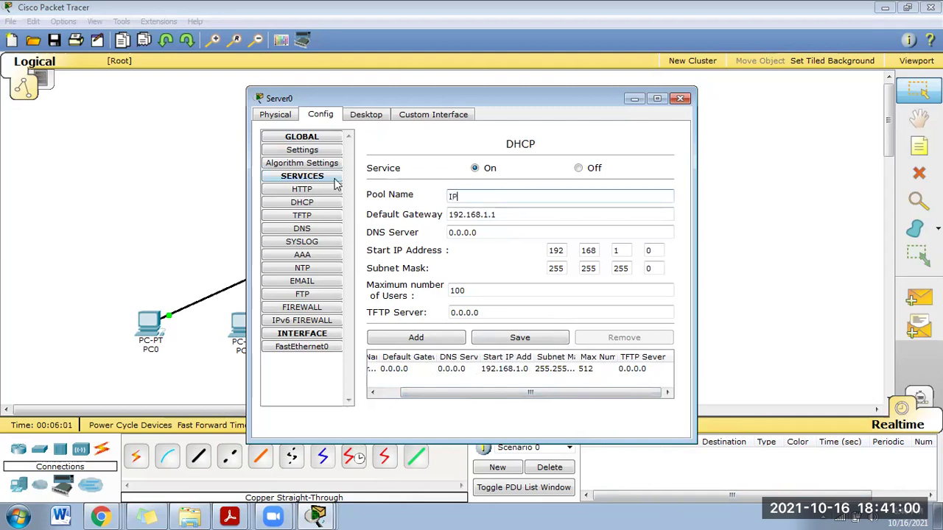
{"action": "type", "text": "ip"}
{"action": "key", "text": "BackSpace"}
{"action": "key", "text": "BackSpace"}
{"action": "key", "text": "BackSpace"}
{"action": "key", "text": "BackSpace"}
{"action": "type", "text": "pPool"}
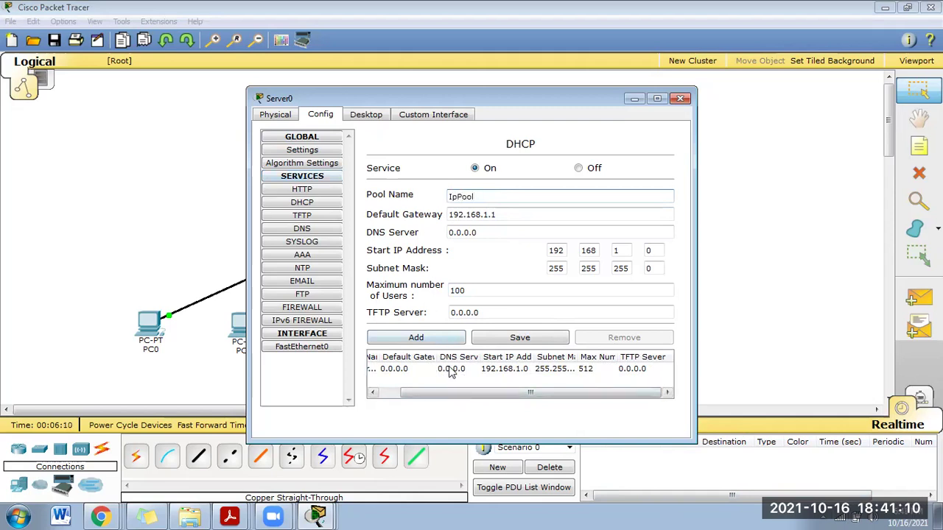
{"action": "left_click", "coordinate": [440, 339]}
Widen the Server0 window to review the IpPool entry's gateway, address and user limit, and close the window.
{"action": "left_click_drag", "start_coordinate": [497, 393], "coordinate": [468, 393]}
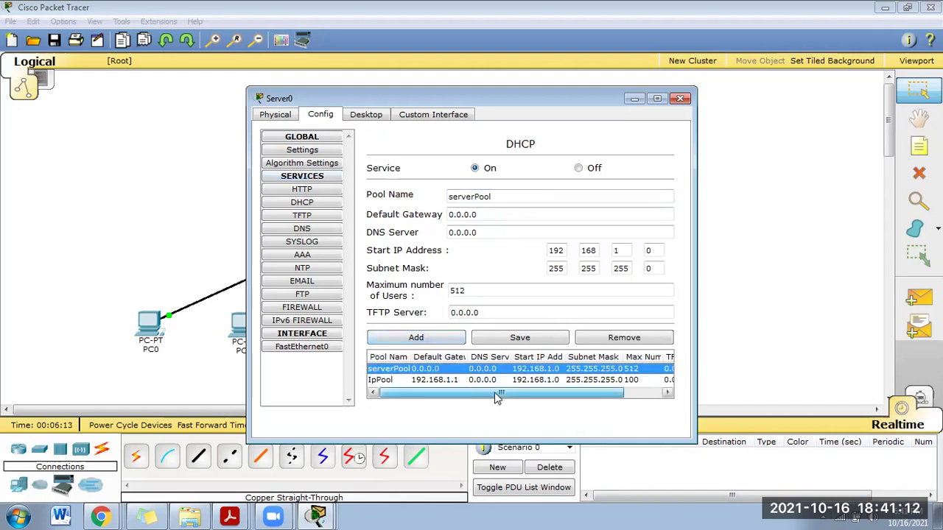
{"action": "left_click_drag", "start_coordinate": [696, 249], "coordinate": [942, 249]}
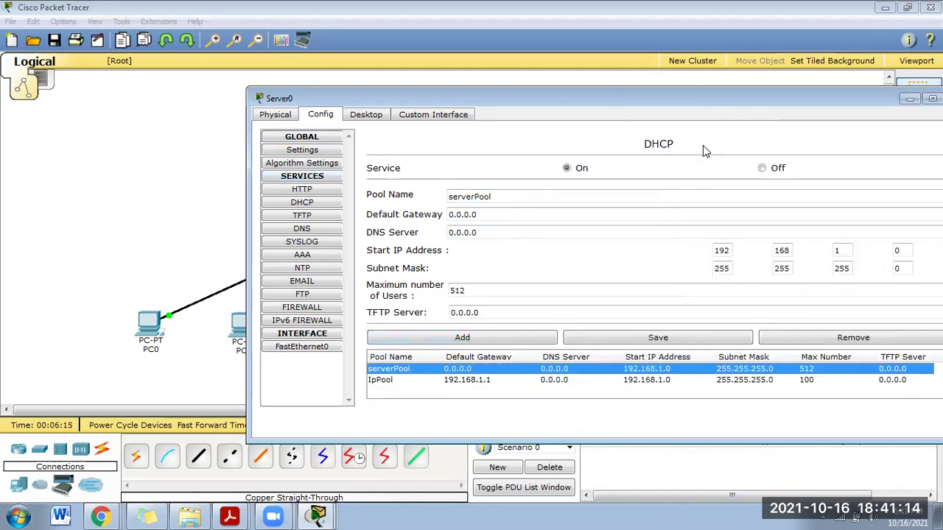
{"action": "left_click_drag", "start_coordinate": [645, 103], "coordinate": [448, 88]}
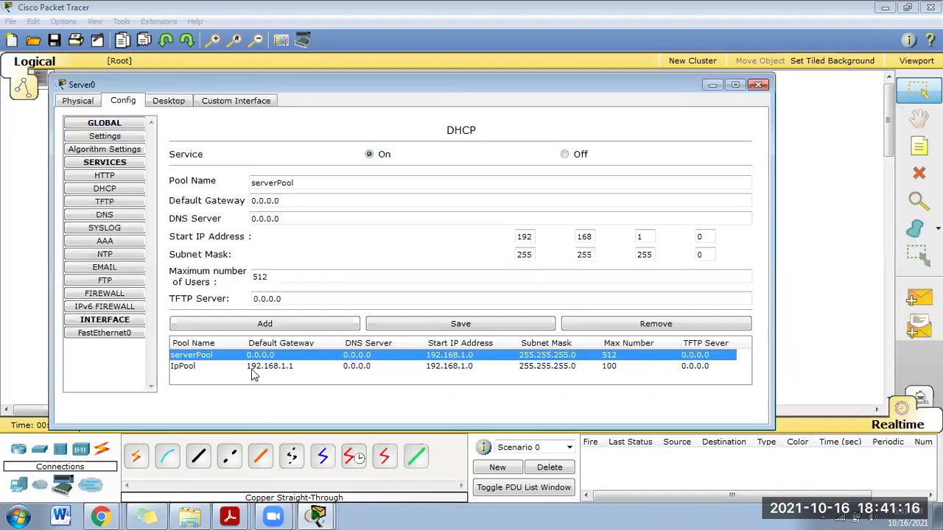
{"action": "left_click", "coordinate": [209, 368]}
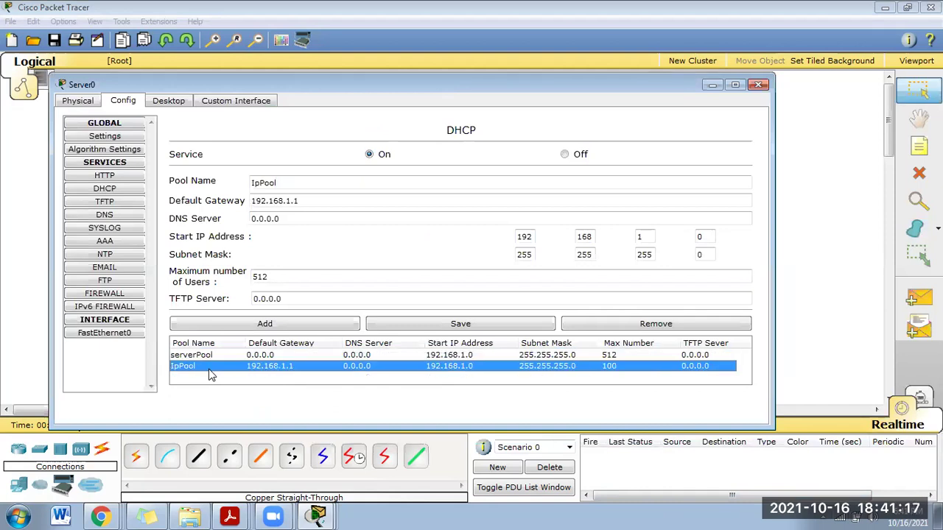
{"action": "left_click", "coordinate": [269, 369]}
{"action": "left_click", "coordinate": [625, 363], "text": "ctrl"}
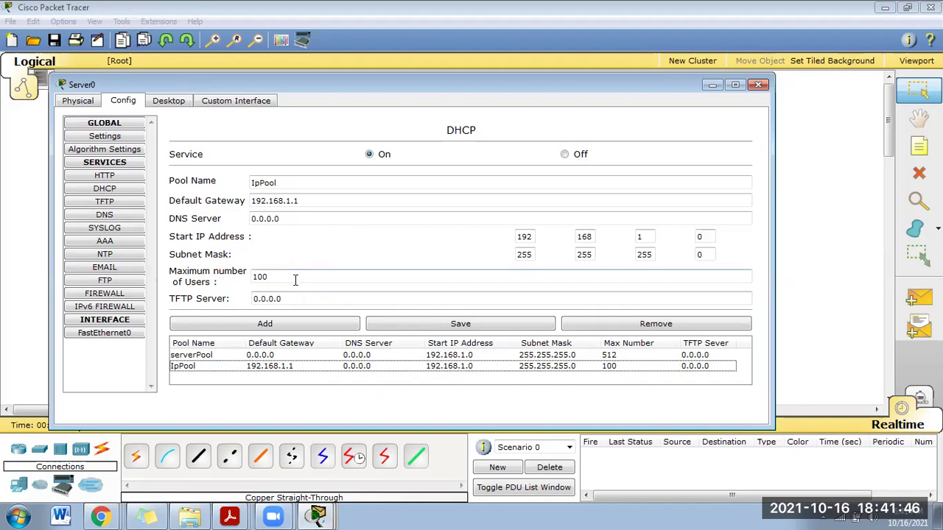
{"action": "left_click", "coordinate": [760, 85]}
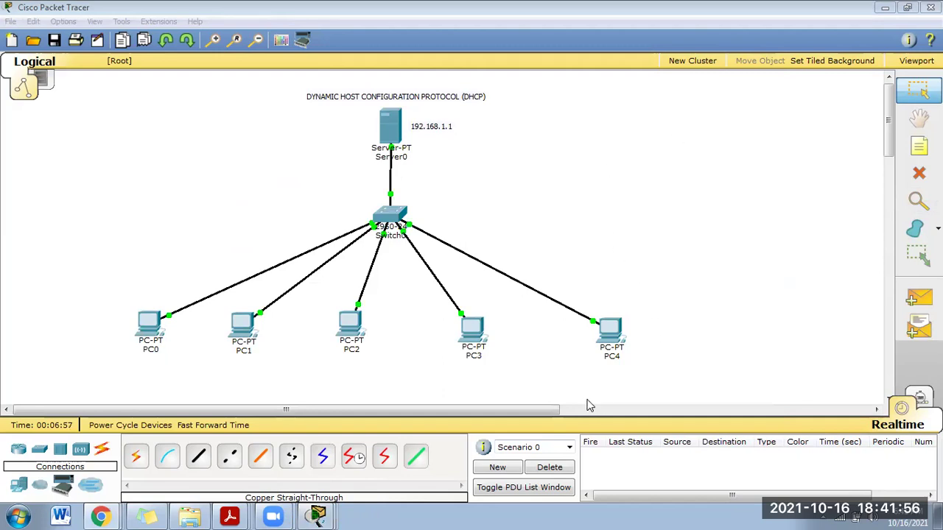
Switch PC0's IP configuration from static to DHCP, check the gateway setting in its global settings, and close PC0.
{"action": "left_click", "coordinate": [158, 335]}
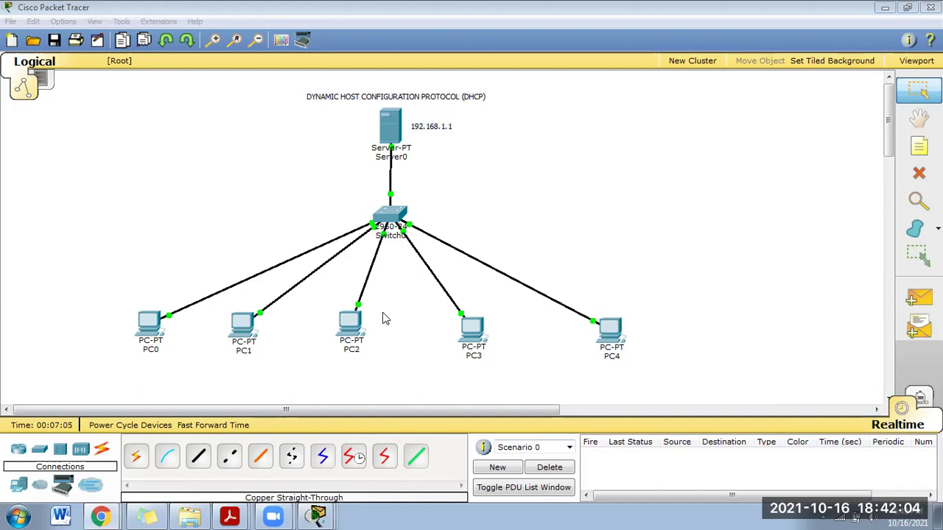
{"action": "left_click", "coordinate": [145, 327]}
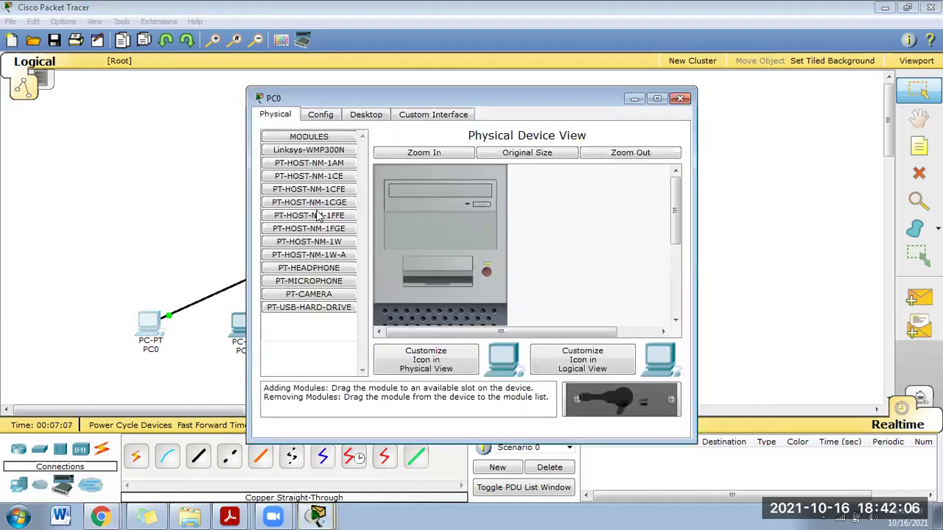
{"action": "left_click", "coordinate": [367, 116]}
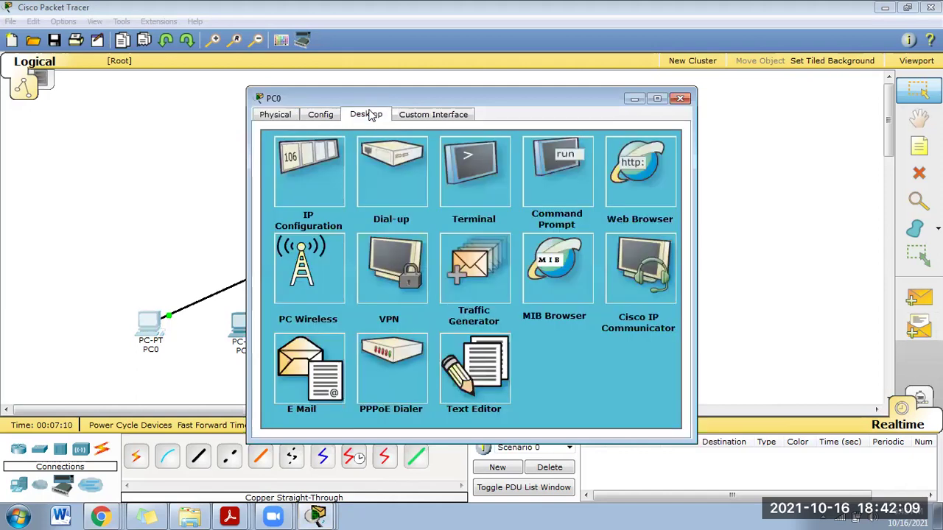
{"action": "left_click", "coordinate": [322, 180]}
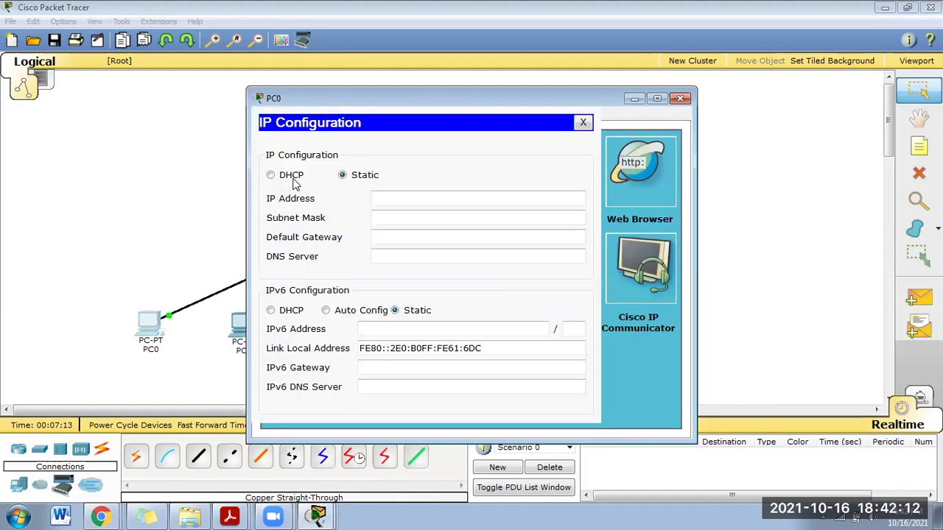
{"action": "left_click", "coordinate": [295, 182]}
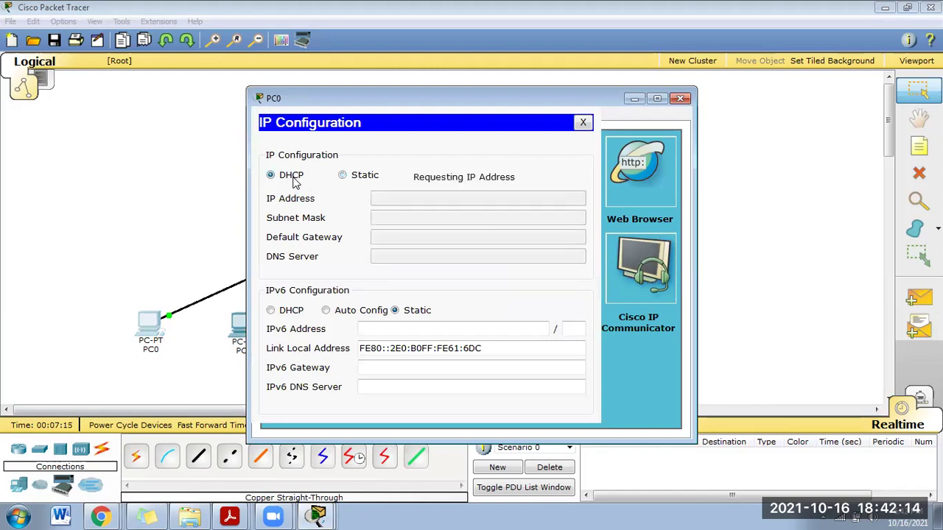
{"action": "left_click", "coordinate": [583, 123]}
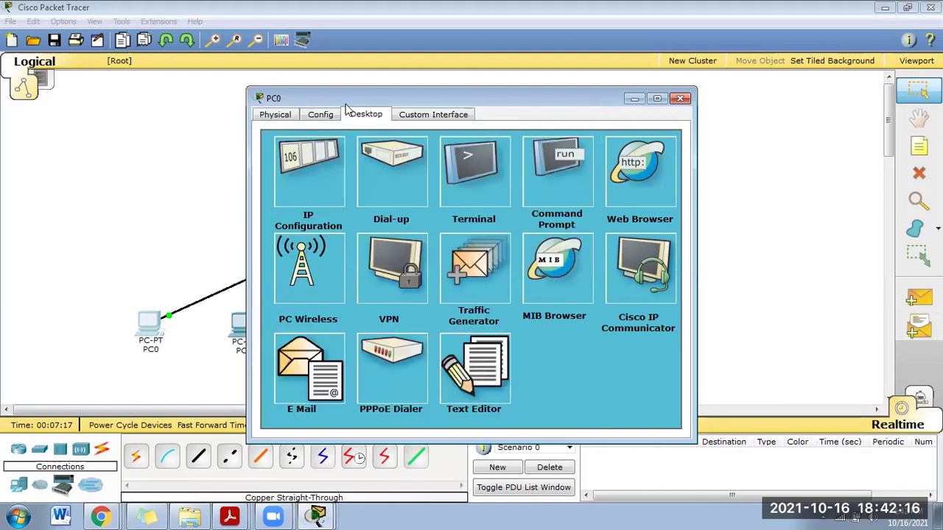
{"action": "left_click", "coordinate": [318, 117]}
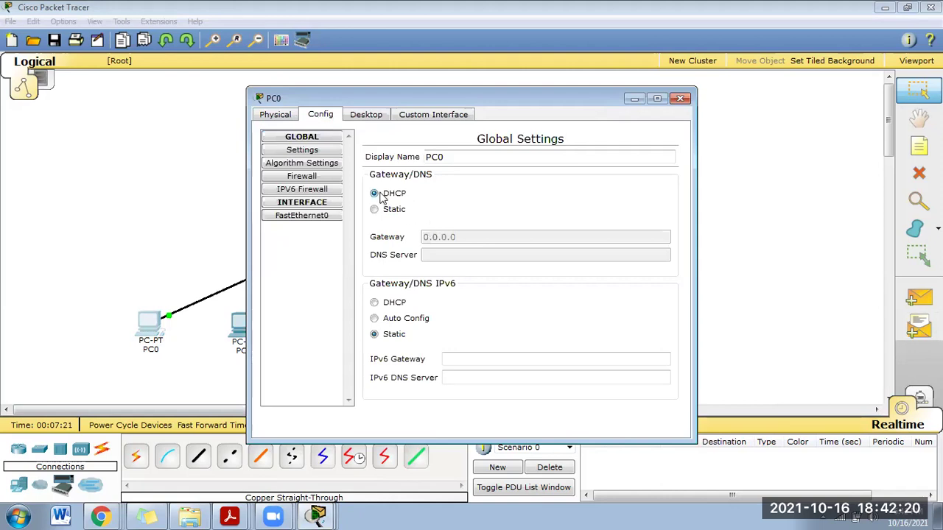
{"action": "left_click", "coordinate": [681, 98]}
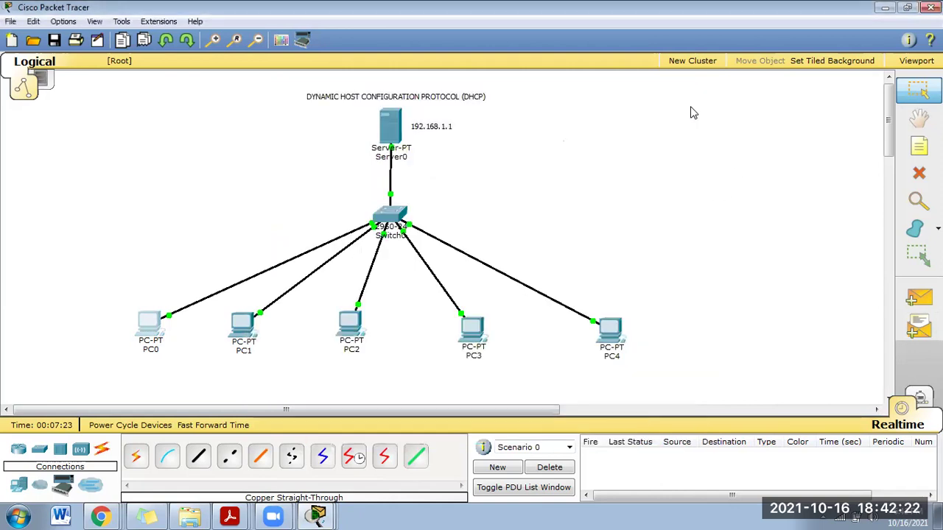
Set PC1's IPv4 Gateway/DNS mode to DHCP in its global settings and close the device window.
{"action": "left_click", "coordinate": [249, 326]}
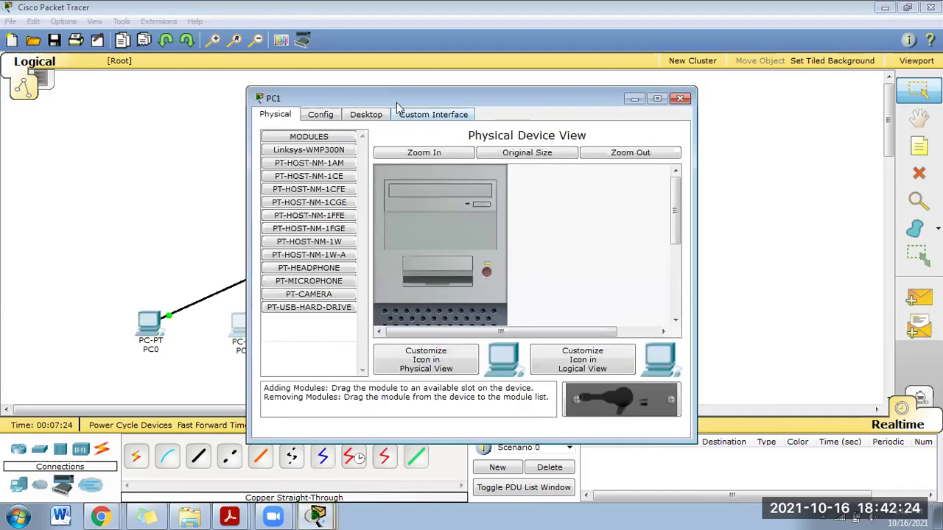
{"action": "left_click", "coordinate": [321, 115]}
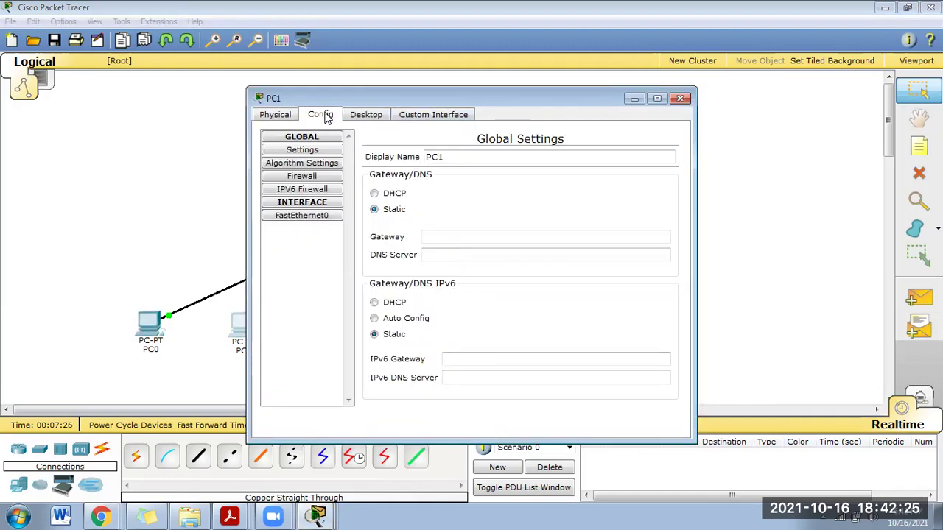
{"action": "left_click", "coordinate": [393, 195]}
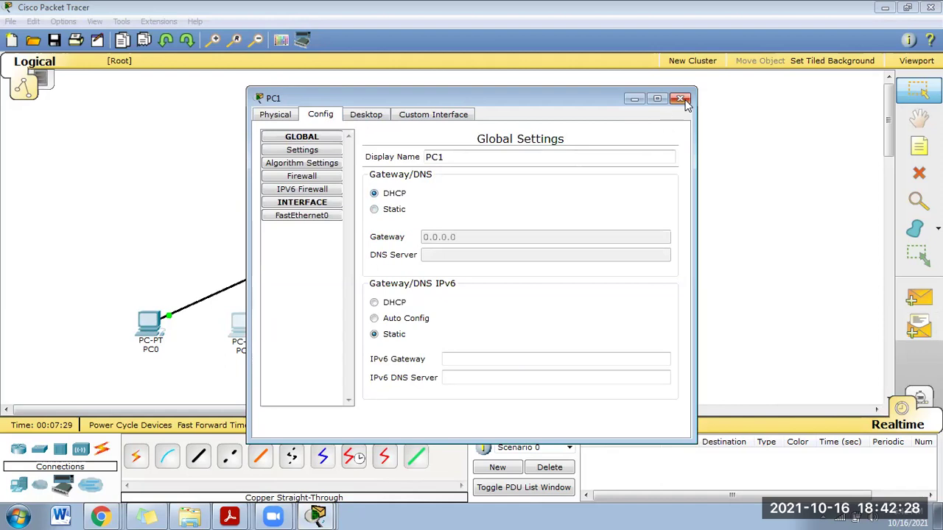
{"action": "left_click", "coordinate": [681, 98]}
Switch PC2's IPv4 Gateway/DNS mode to DHCP in its global settings and close the device window.
{"action": "left_click", "coordinate": [358, 333]}
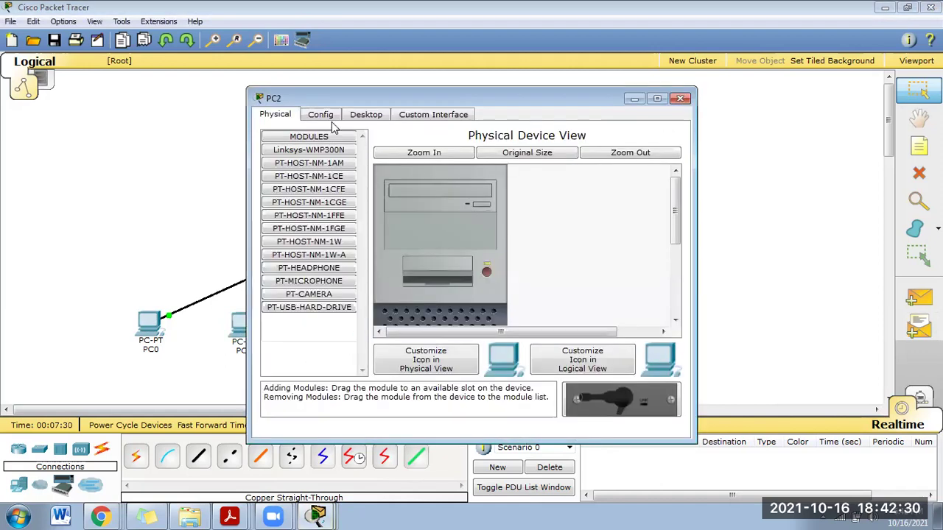
{"action": "left_click", "coordinate": [331, 120]}
{"action": "left_click", "coordinate": [391, 196]}
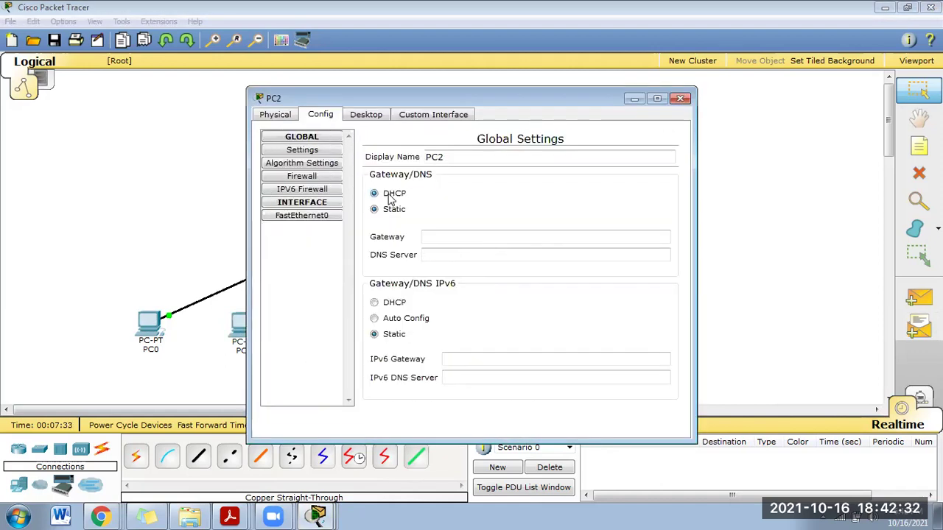
{"action": "left_click", "coordinate": [680, 100]}
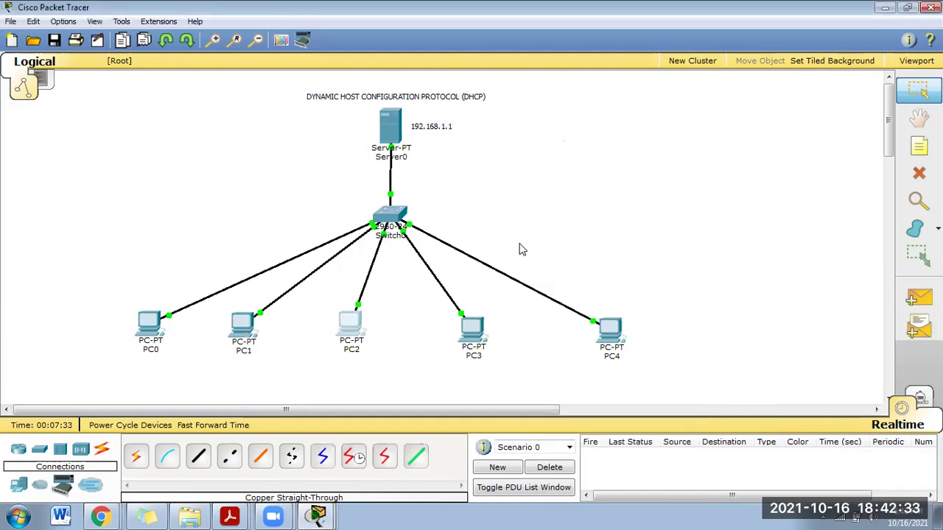
Switch PC3's IPv4 Gateway/DNS mode to DHCP in its global settings and close the device window.
{"action": "left_click", "coordinate": [475, 335]}
{"action": "left_click", "coordinate": [321, 115]}
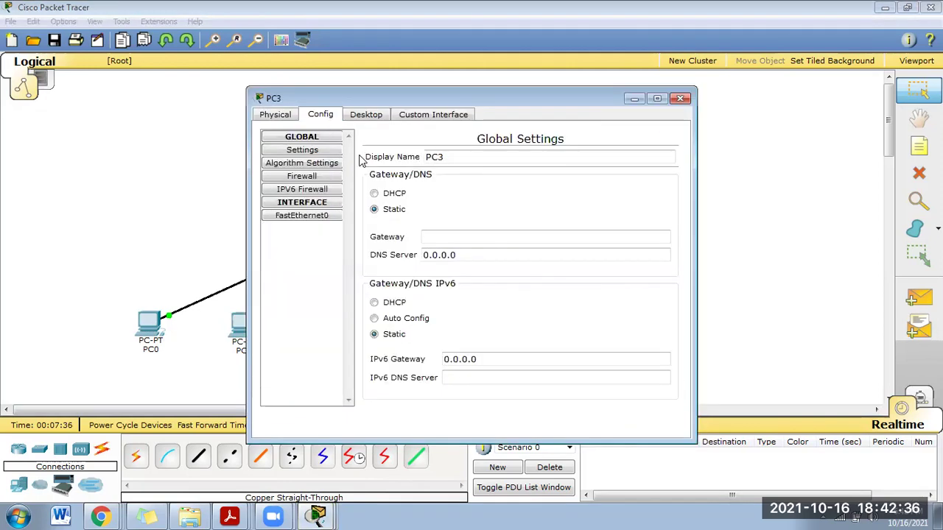
{"action": "left_click", "coordinate": [391, 196]}
{"action": "left_click", "coordinate": [681, 98]}
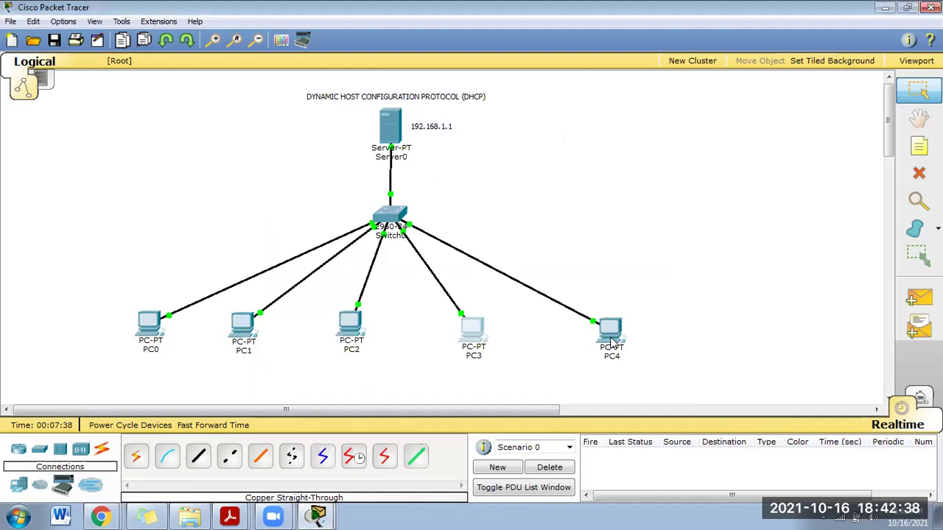
Switch PC4's IPv4 Gateway/DNS mode to DHCP in its global settings and close the device window.
{"action": "left_click", "coordinate": [611, 343]}
{"action": "left_click", "coordinate": [329, 116]}
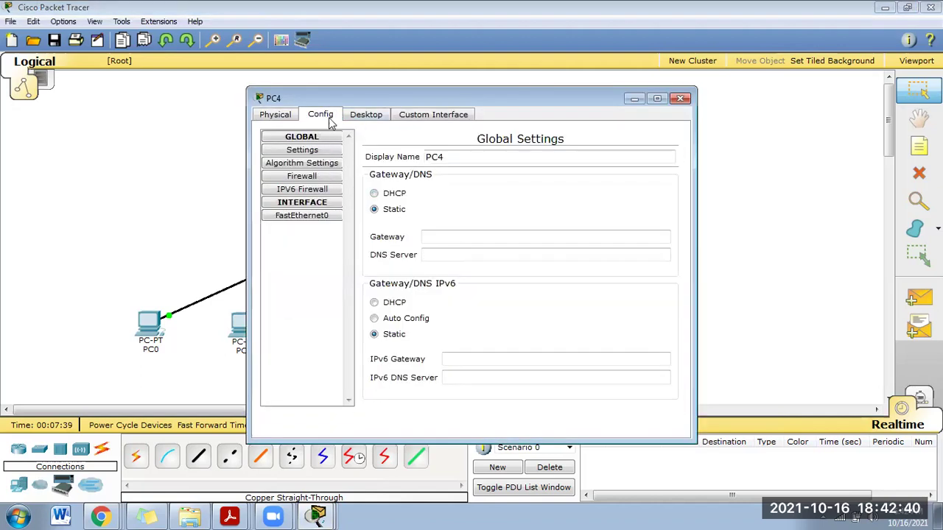
{"action": "left_click", "coordinate": [395, 194]}
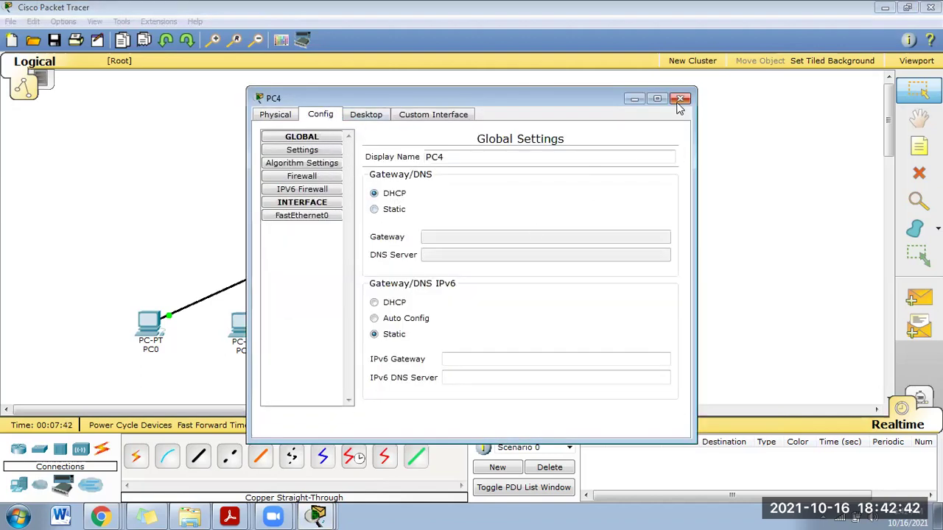
{"action": "left_click", "coordinate": [681, 99]}
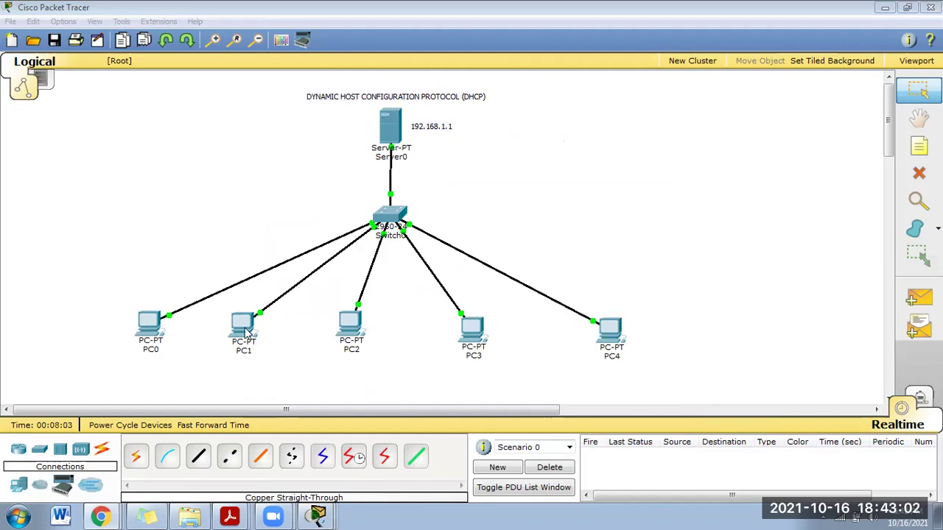
Check the IP addresses that DHCP assigned to PC1 and PC0 in the workspace.
{"action": "left_click", "coordinate": [381, 305]}
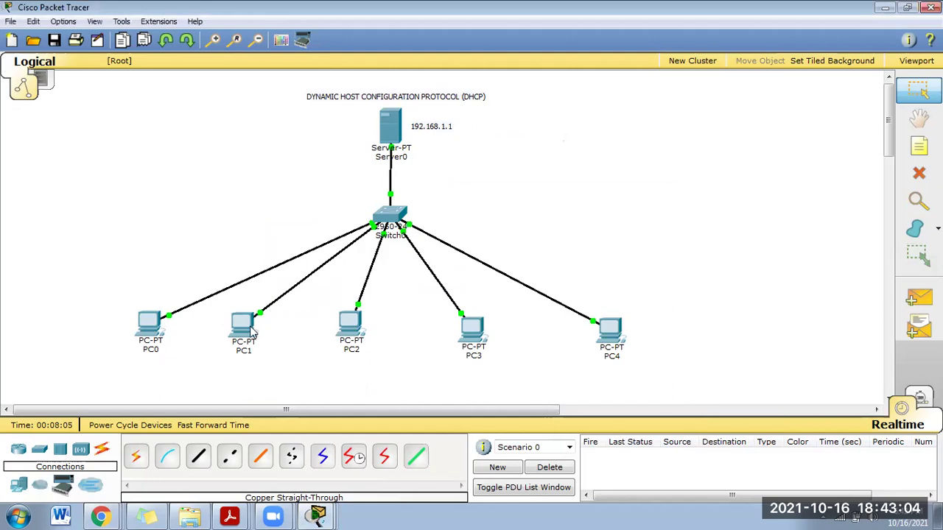
{"action": "mouse_move", "coordinate": [249, 333]}
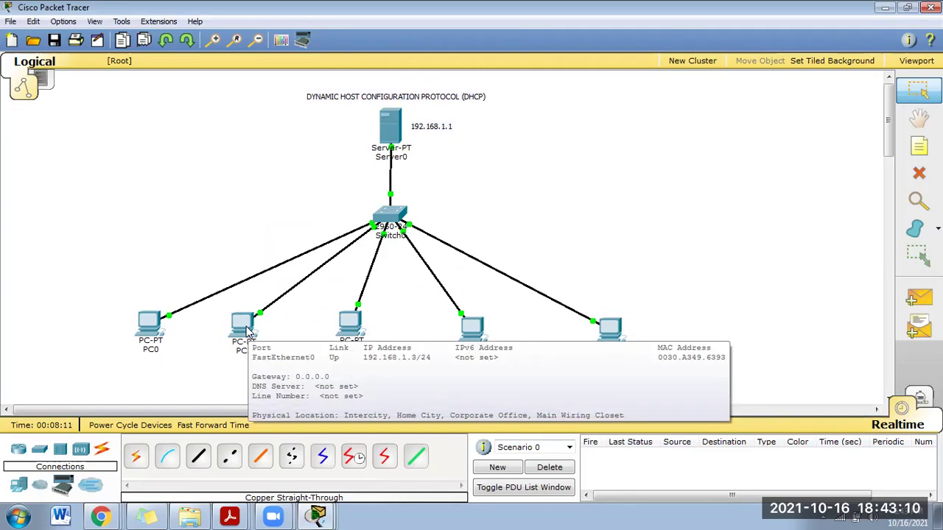
{"action": "mouse_move", "coordinate": [146, 328]}
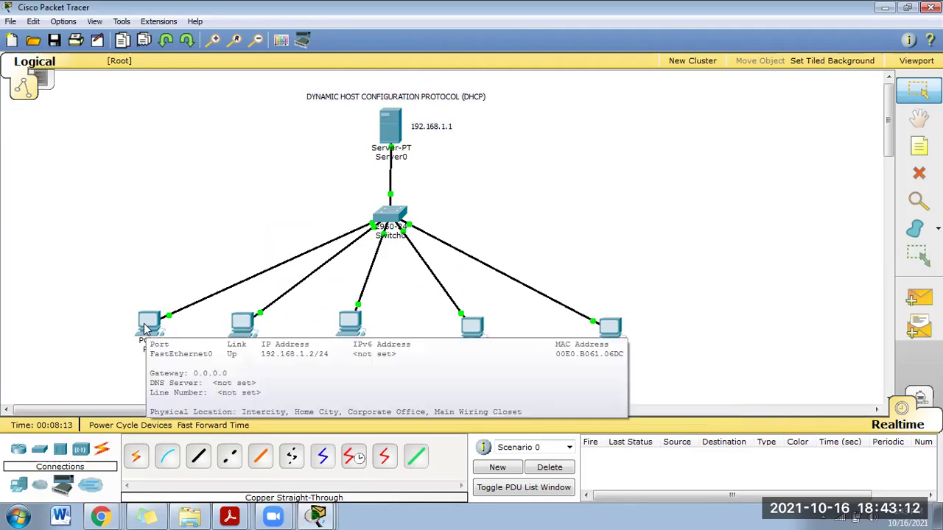
Ping 192.168.1.3 from PC0's Command Prompt and close the device window.
{"action": "left_click", "coordinate": [147, 327]}
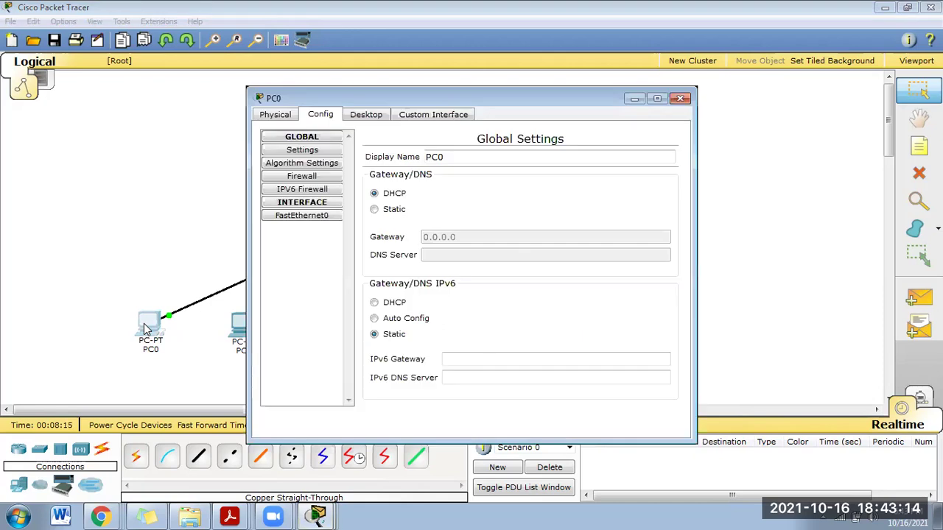
{"action": "left_click", "coordinate": [365, 112]}
{"action": "left_click_drag", "start_coordinate": [450, 98], "coordinate": [314, 91]}
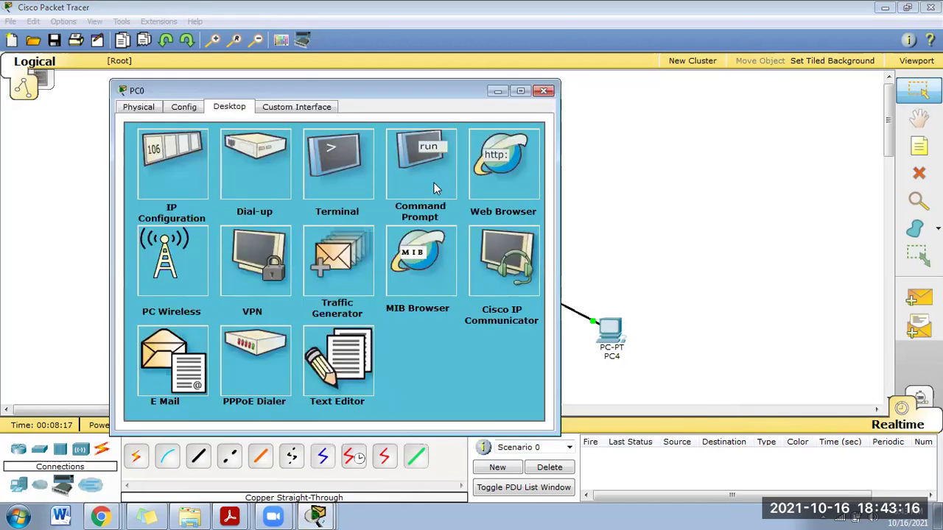
{"action": "left_click", "coordinate": [434, 183]}
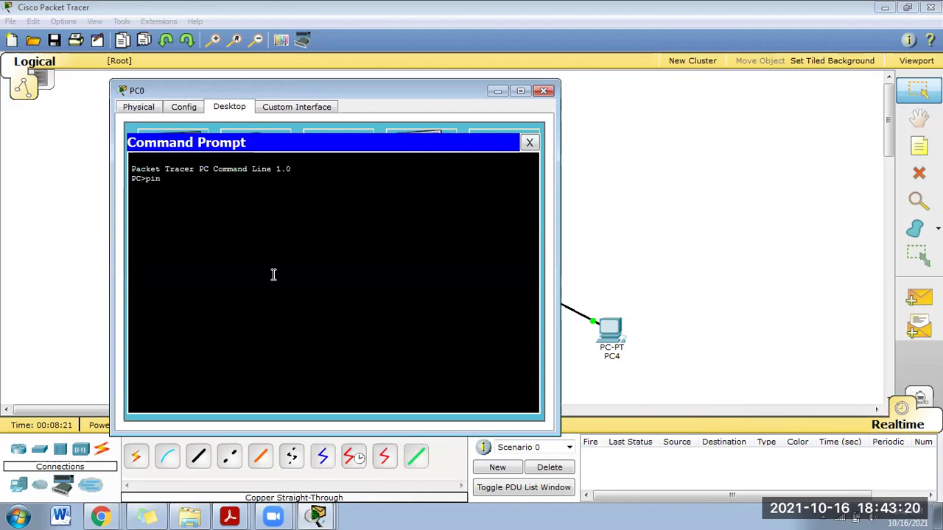
{"action": "type", "text": "g 192.168.1.3"}
{"action": "key", "text": "Return"}
{"action": "left_click_drag", "start_coordinate": [413, 92], "coordinate": [698, 82]}
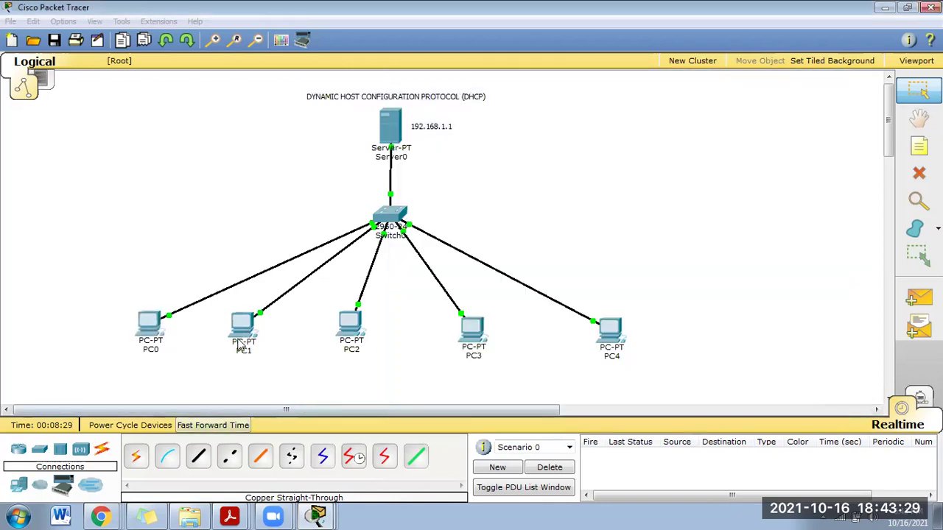
Open PC1's Command Prompt and ping 192.168.1.2.
{"action": "left_click", "coordinate": [245, 341]}
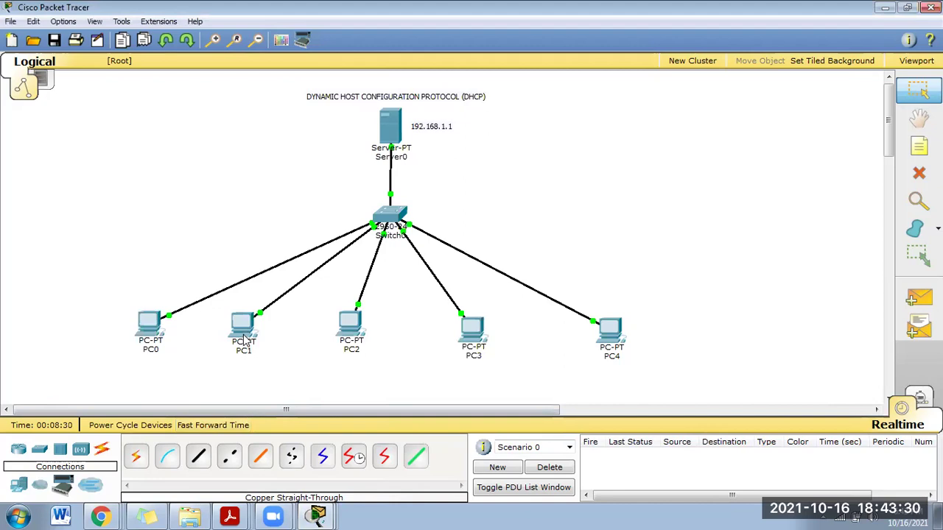
{"action": "left_click", "coordinate": [246, 335]}
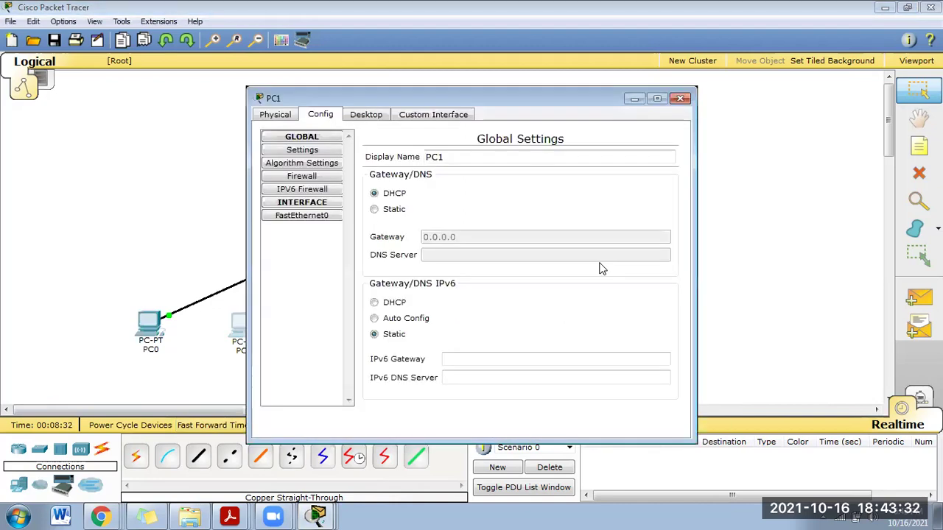
{"action": "left_click", "coordinate": [372, 117]}
{"action": "left_click", "coordinate": [548, 188]}
{"action": "type", "text": "ping "}
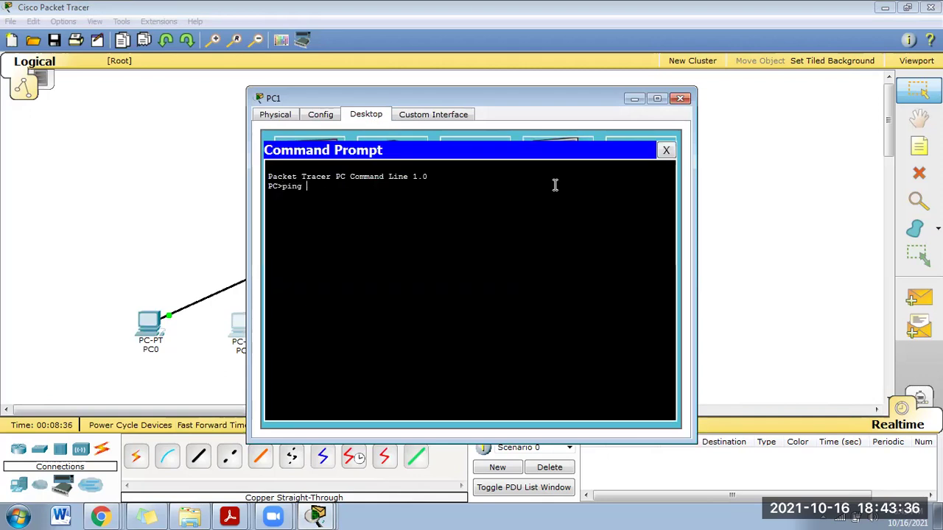
{"action": "type", "text": "192.168"}
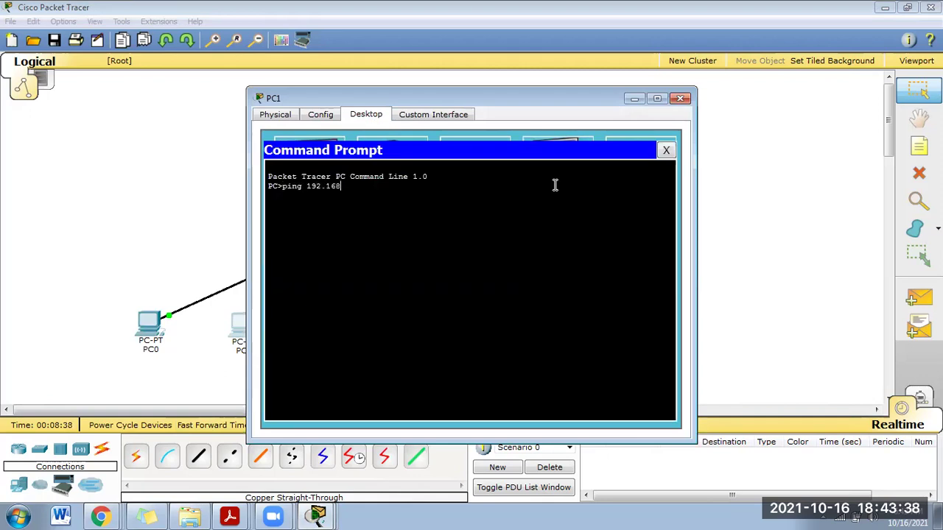
{"action": "type", "text": ".1.2"}
{"action": "key", "text": "Return"}
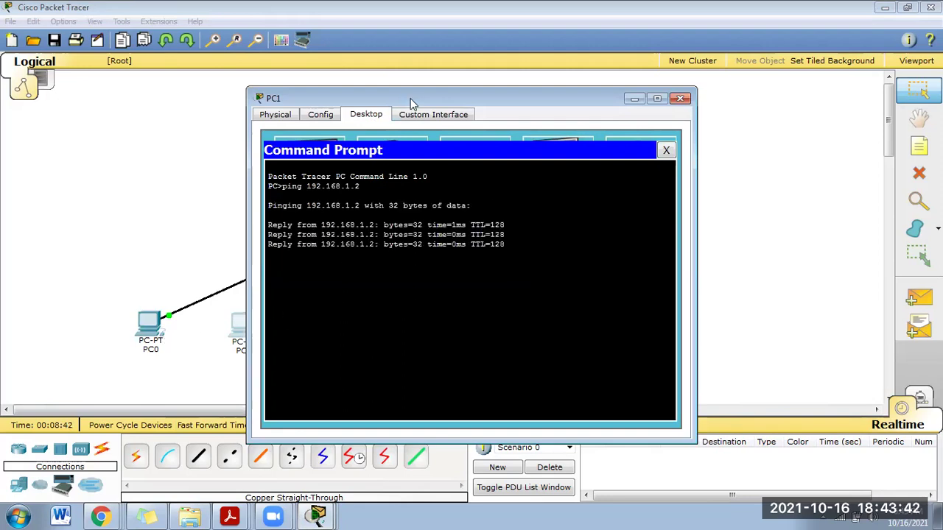
Move the PC1 window aside to uncover the topology and ping 192.168.1.4 from its Command Prompt.
{"action": "left_click_drag", "start_coordinate": [410, 99], "coordinate": [492, 89]}
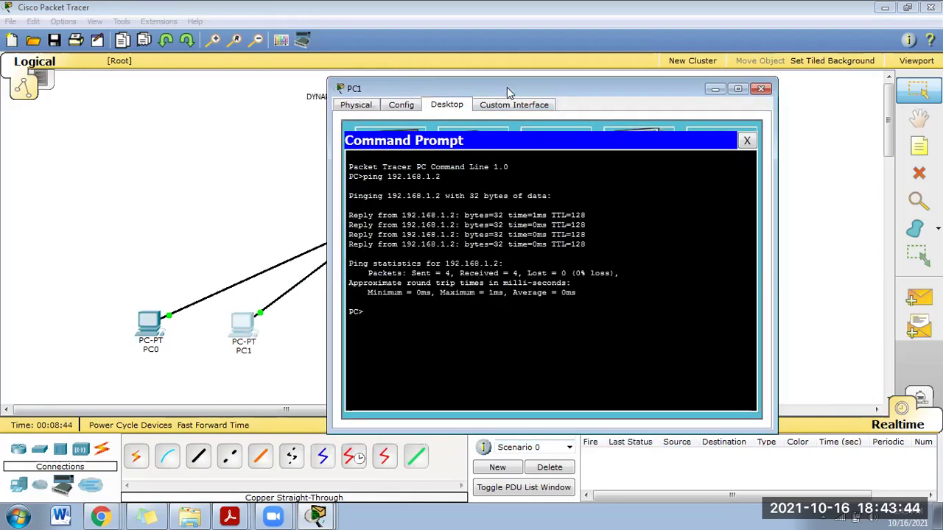
{"action": "left_click_drag", "start_coordinate": [507, 87], "coordinate": [581, 73]}
{"action": "key", "text": "Up"}
{"action": "key", "text": "BackSpace"}
{"action": "type", "text": "4"}
{"action": "key", "text": "Return"}
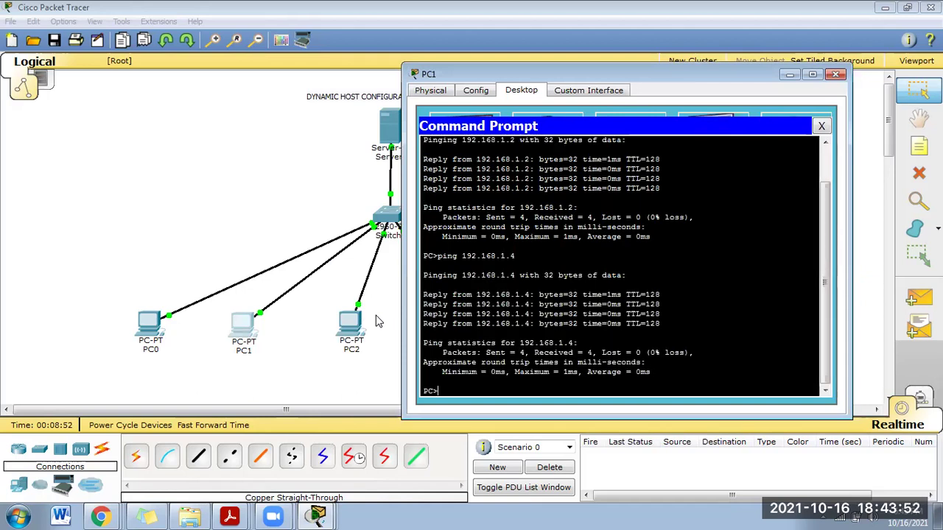
Ping 192.168.1.5 and 192.168.1.6 from PC1's Command Prompt and close the device window.
{"action": "key", "text": "Up"}
{"action": "key", "text": "BackSpace"}
{"action": "type", "text": "5"}
{"action": "key", "text": "Return"}
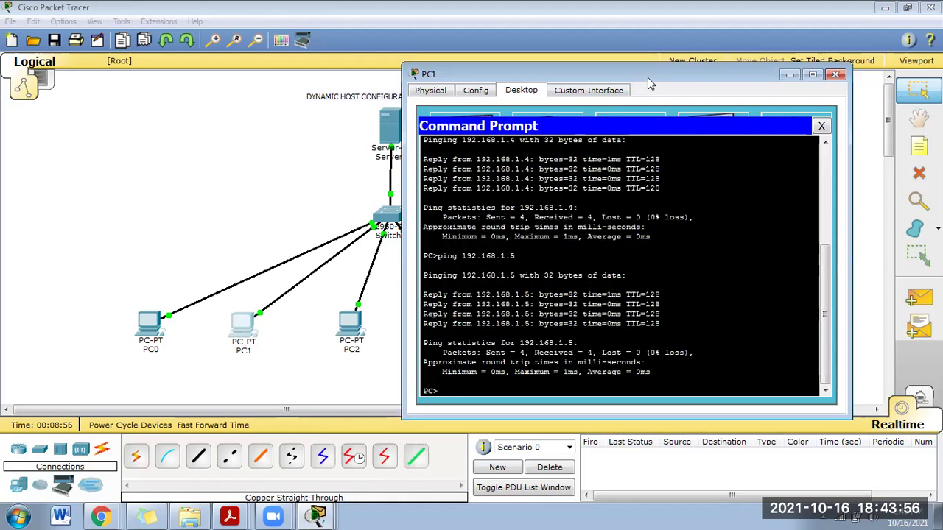
{"action": "key", "text": "Up"}
{"action": "type", "text": "6"}
{"action": "key", "text": "Return"}
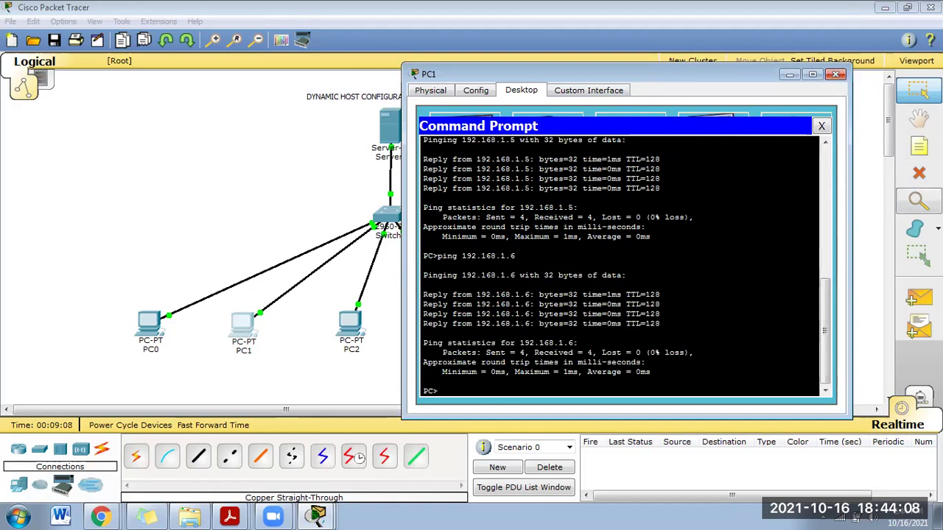
{"action": "left_click", "coordinate": [836, 76]}
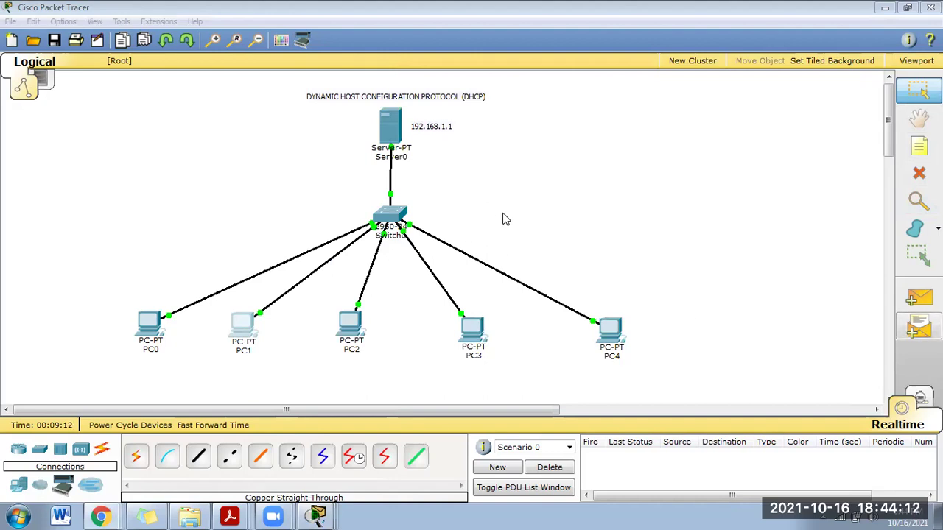
Review the static IP address and subnet mask in Server0's IP Configuration and close that configuration.
{"action": "left_click", "coordinate": [528, 231]}
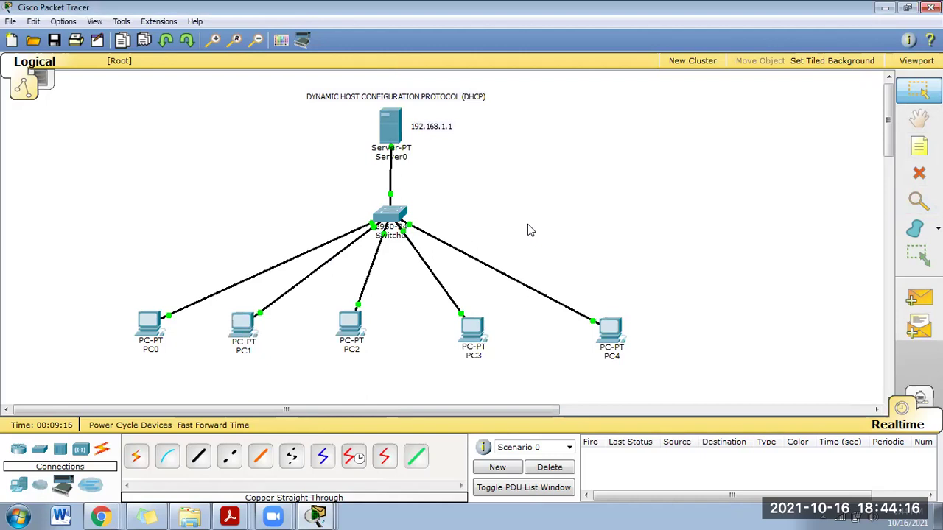
{"action": "left_click", "coordinate": [433, 131]}
{"action": "left_click", "coordinate": [499, 174]}
{"action": "left_click", "coordinate": [391, 146]}
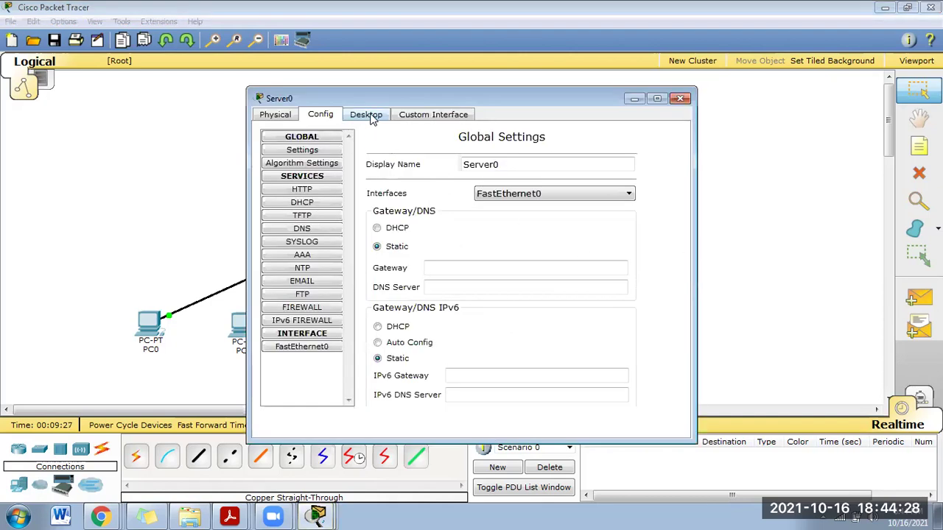
{"action": "left_click", "coordinate": [372, 118]}
{"action": "left_click", "coordinate": [328, 172]}
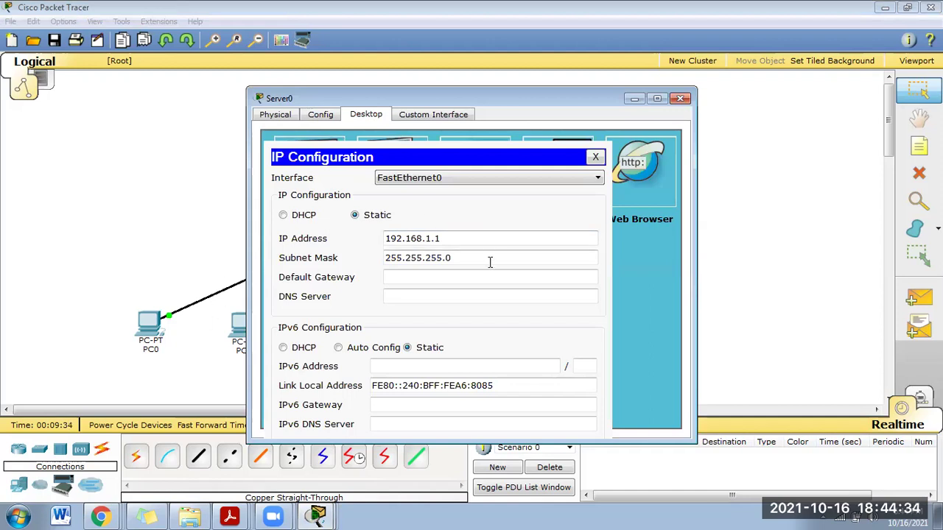
{"action": "left_click", "coordinate": [596, 157]}
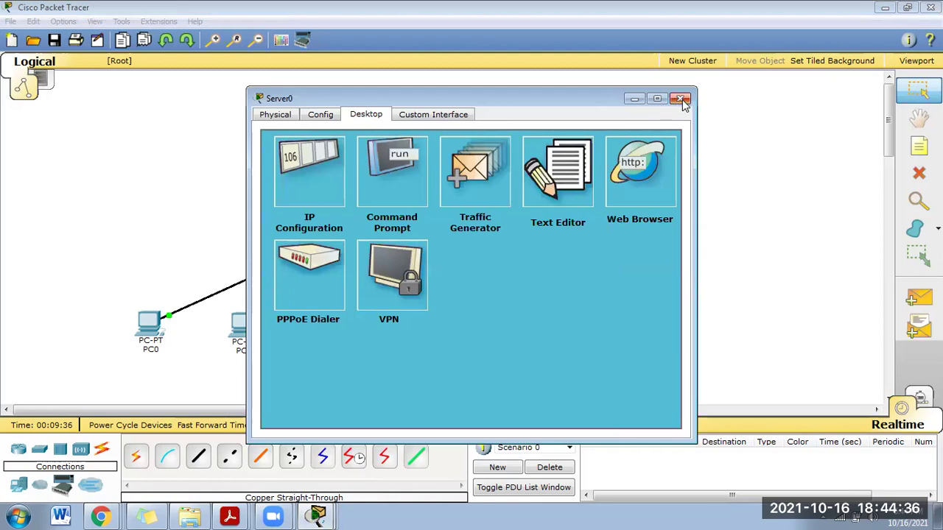
Review the pool name, default gateway, start address and user limit in Server0's DHCP service settings and close the server window.
{"action": "left_click", "coordinate": [320, 115]}
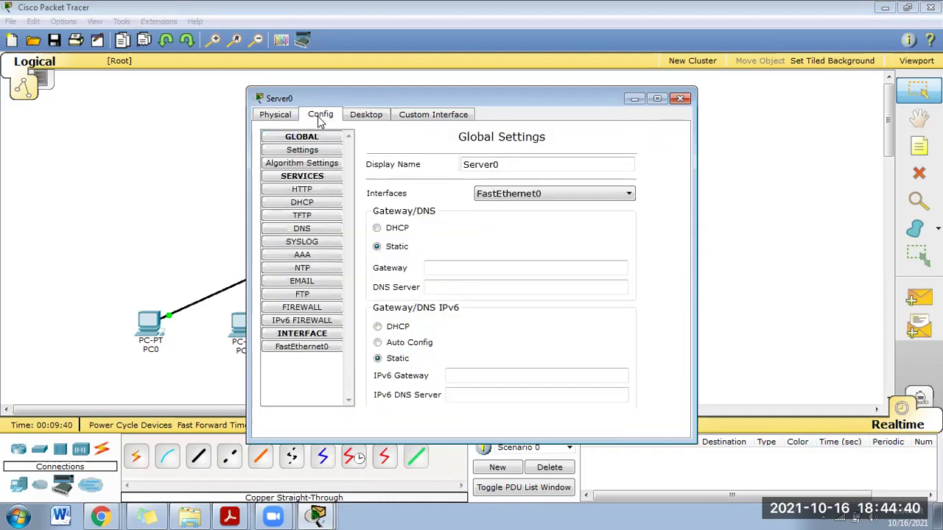
{"action": "left_click", "coordinate": [316, 207]}
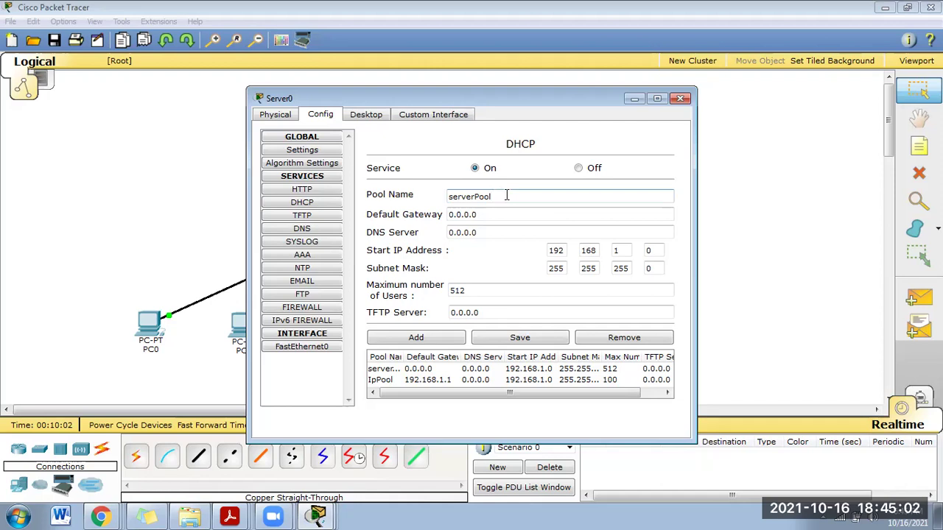
{"action": "left_click", "coordinate": [476, 216]}
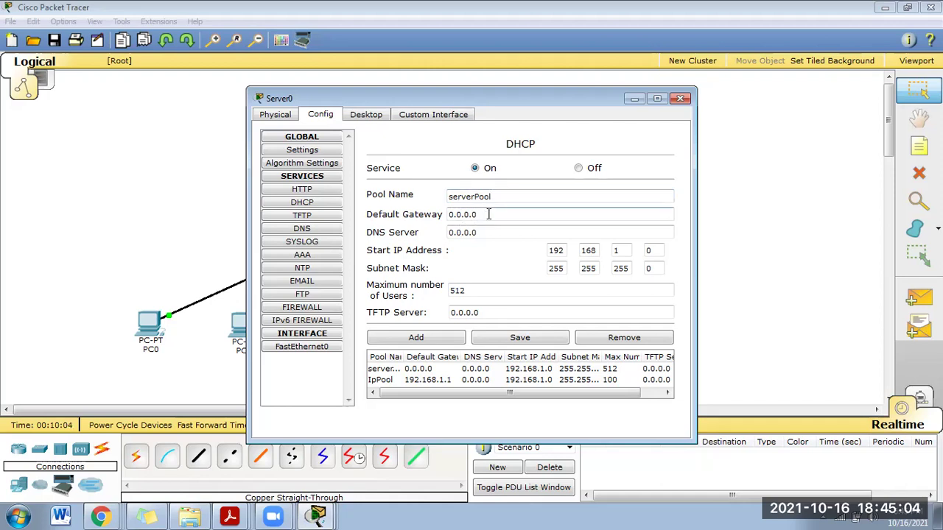
{"action": "left_click", "coordinate": [365, 116]}
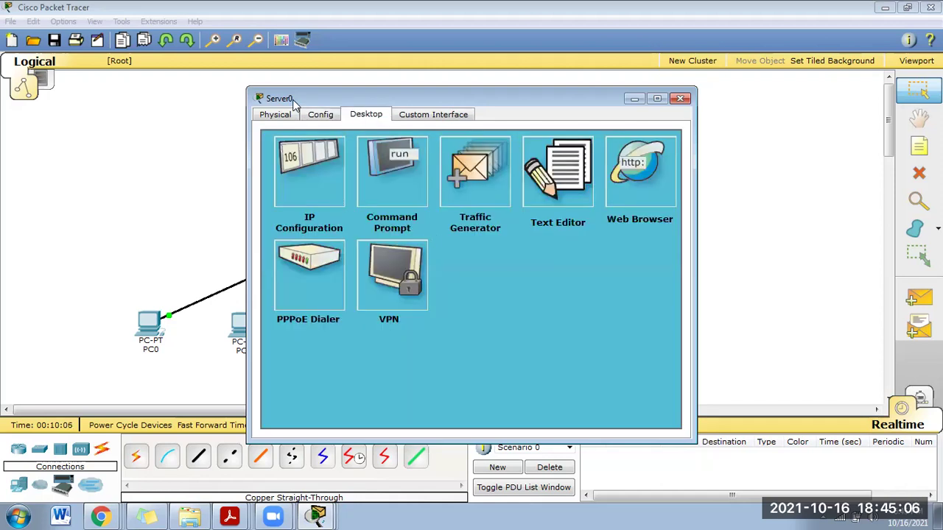
{"action": "left_click", "coordinate": [322, 115]}
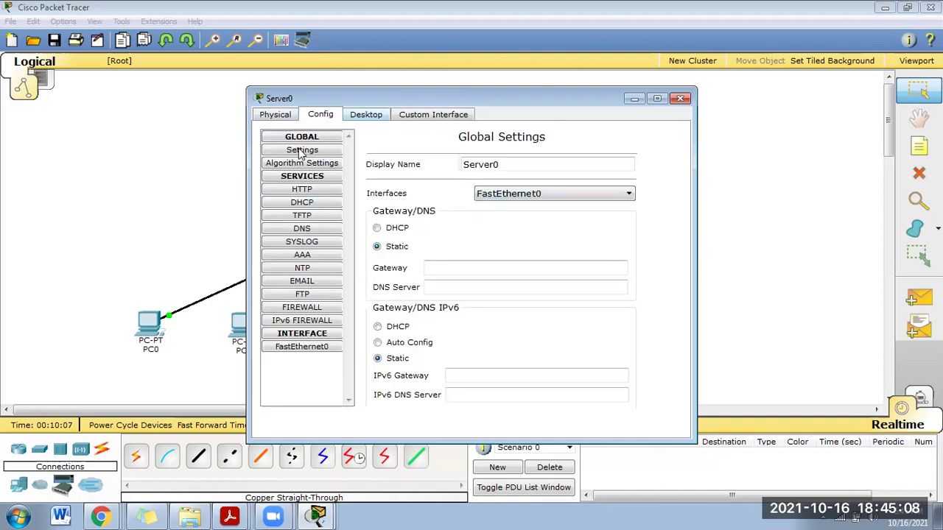
{"action": "left_click", "coordinate": [302, 202]}
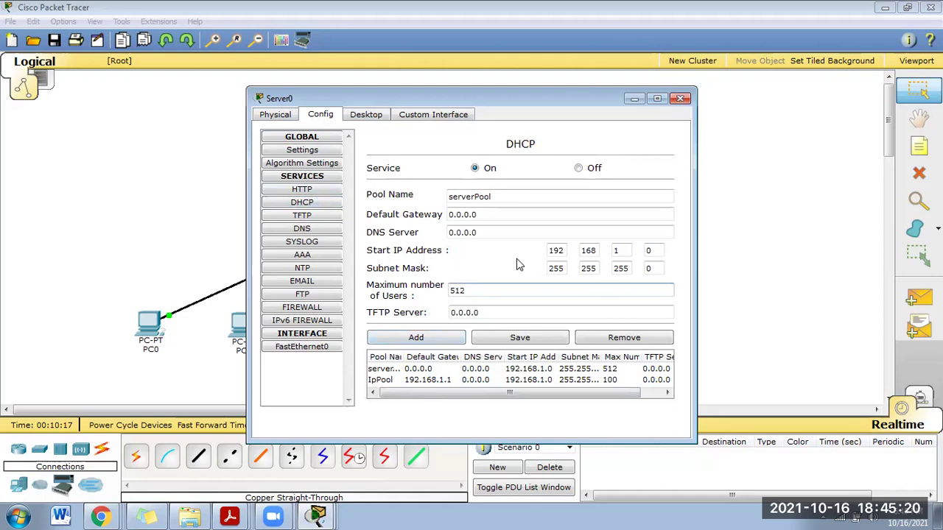
{"action": "left_click", "coordinate": [502, 216]}
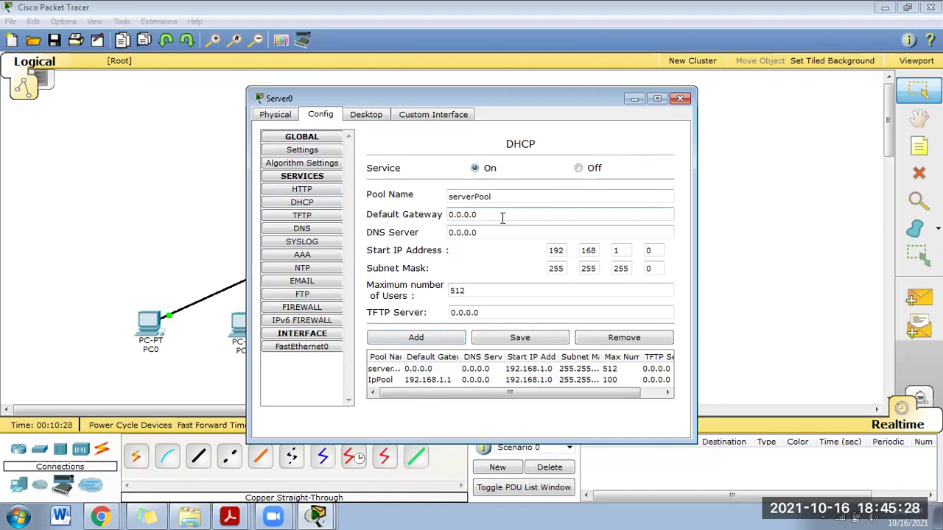
{"action": "left_click", "coordinate": [680, 98]}
Add a generic PC beside PC4 and connect it to Switch0's FastEthernet0/7 with a copper straight-through cable.
{"action": "left_click", "coordinate": [20, 487]}
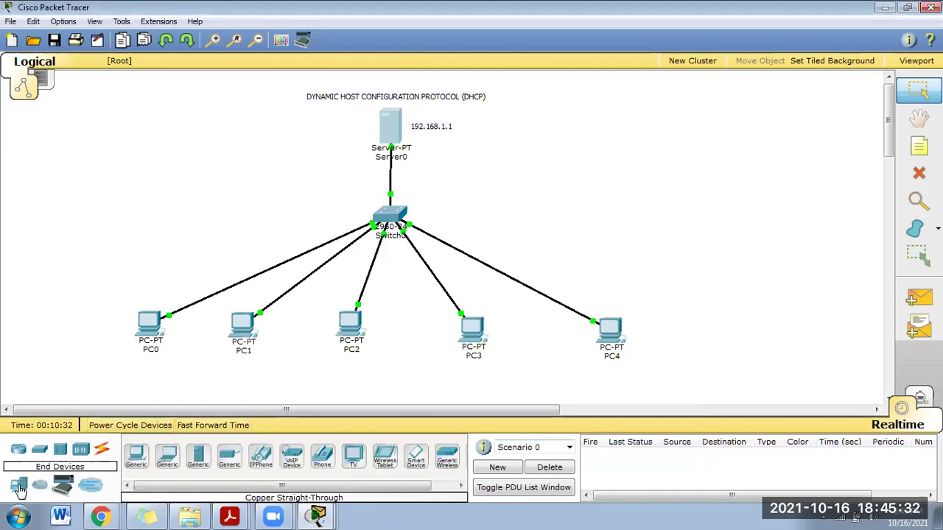
{"action": "left_click_drag", "start_coordinate": [140, 458], "coordinate": [744, 329]}
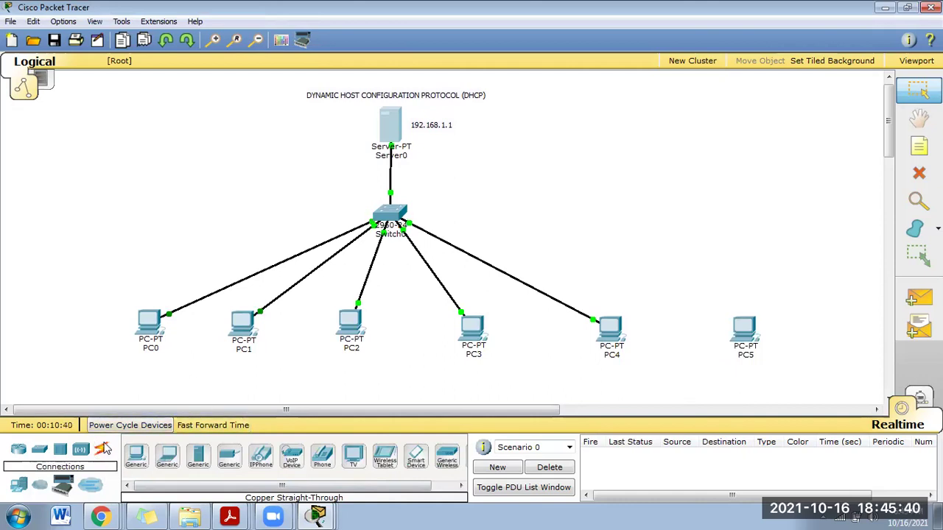
{"action": "left_click", "coordinate": [103, 451]}
{"action": "left_click", "coordinate": [198, 456]}
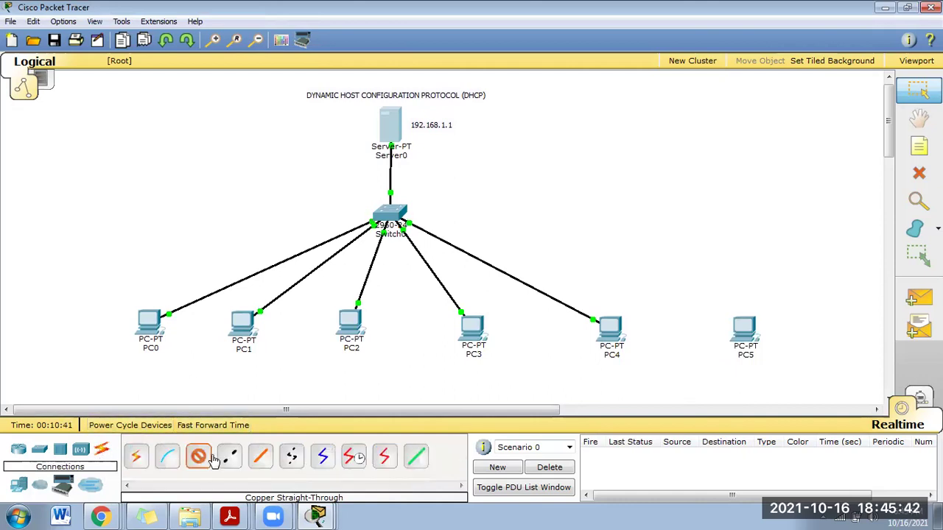
{"action": "left_click", "coordinate": [754, 337]}
{"action": "left_click", "coordinate": [775, 341]}
{"action": "left_click", "coordinate": [398, 212]}
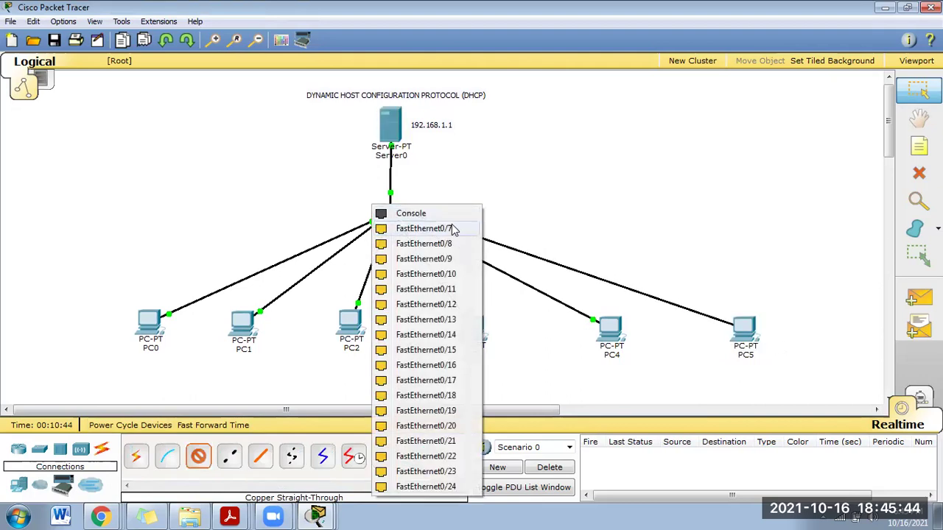
{"action": "left_click", "coordinate": [454, 230]}
Switch PC5's IPv4 Gateway/DNS mode to DHCP in its global settings and close the device window.
{"action": "left_click", "coordinate": [743, 322]}
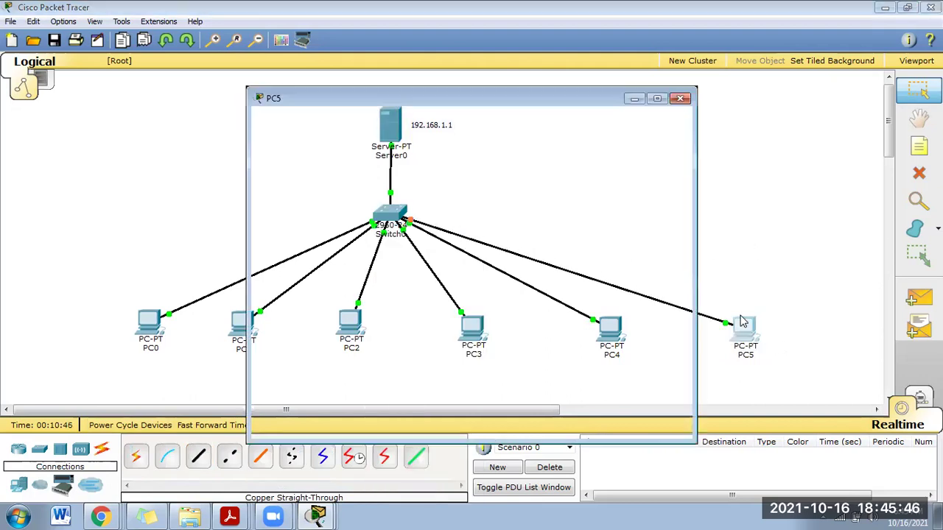
{"action": "left_click", "coordinate": [361, 116]}
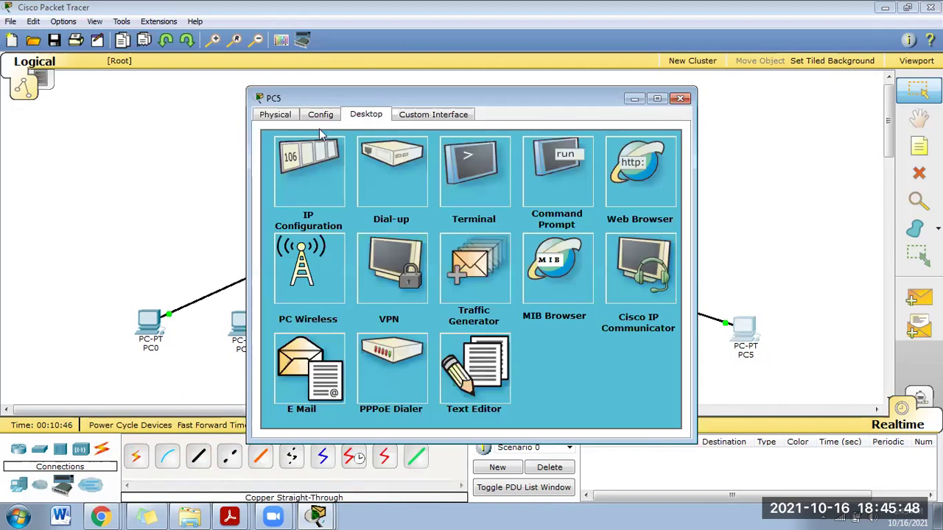
{"action": "left_click", "coordinate": [321, 114]}
{"action": "left_click", "coordinate": [375, 193]}
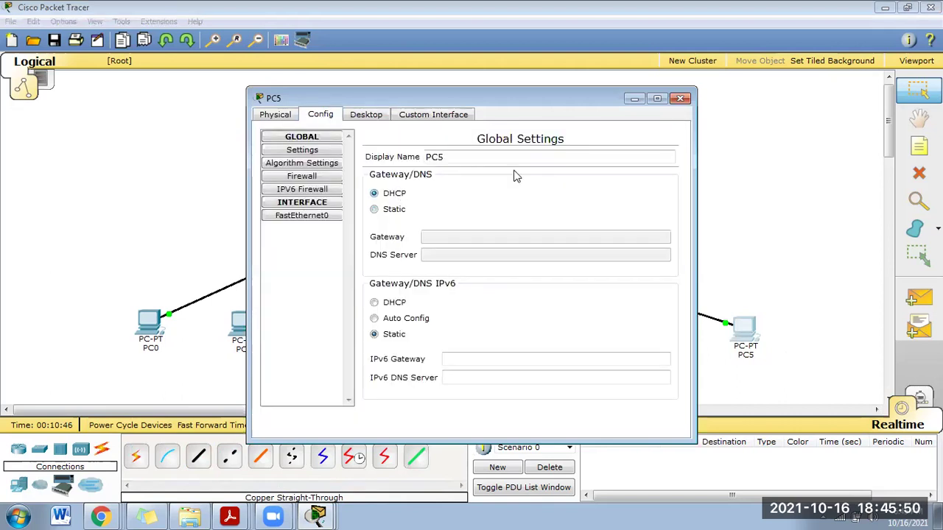
{"action": "left_click", "coordinate": [680, 99]}
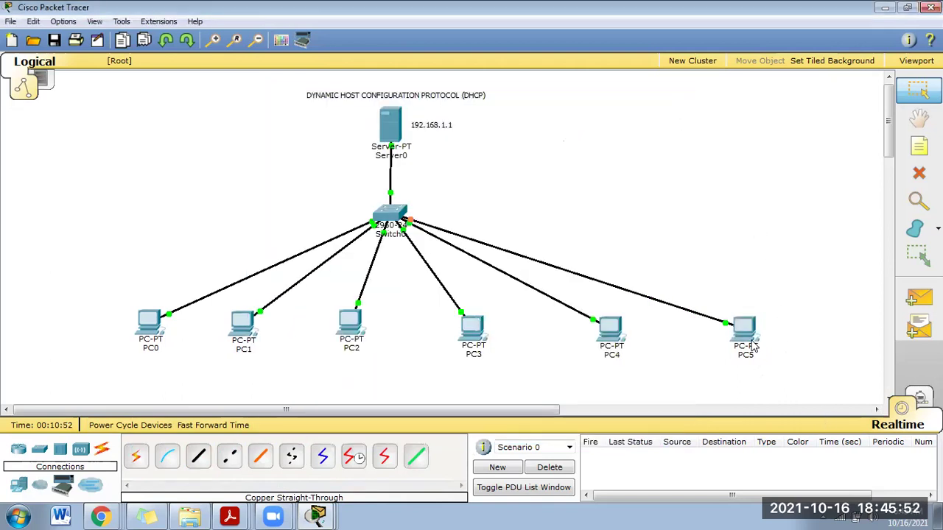
Open PC5's IP Configuration to check the address it obtains through DHCP.
{"action": "mouse_move", "coordinate": [752, 343]}
{"action": "left_click", "coordinate": [743, 329]}
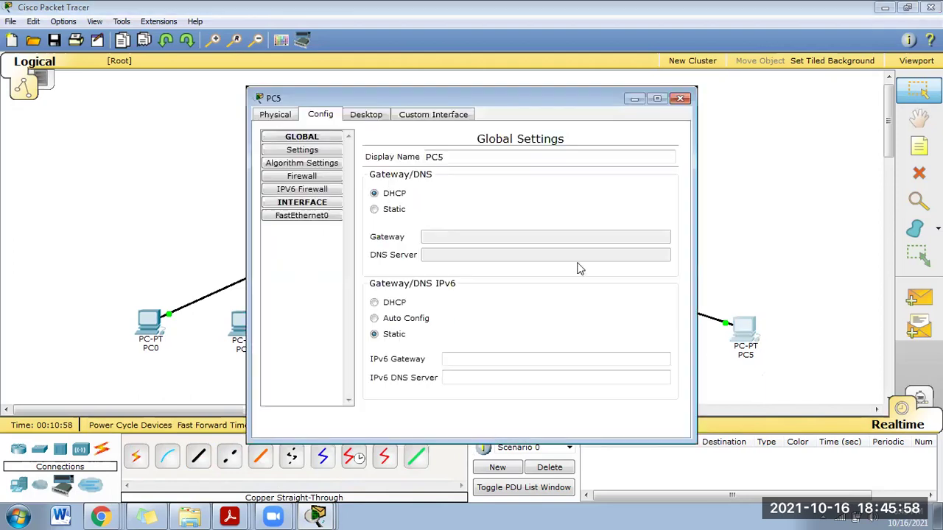
{"action": "left_click", "coordinate": [366, 117]}
{"action": "left_click", "coordinate": [297, 186]}
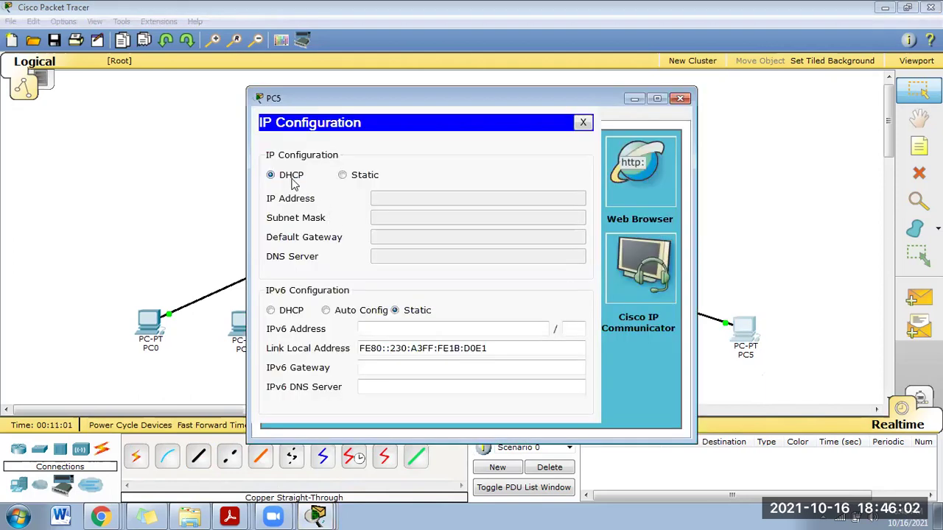
Close PC5's IP Configuration and its device window.
{"action": "left_click", "coordinate": [583, 123]}
{"action": "left_click", "coordinate": [276, 115]}
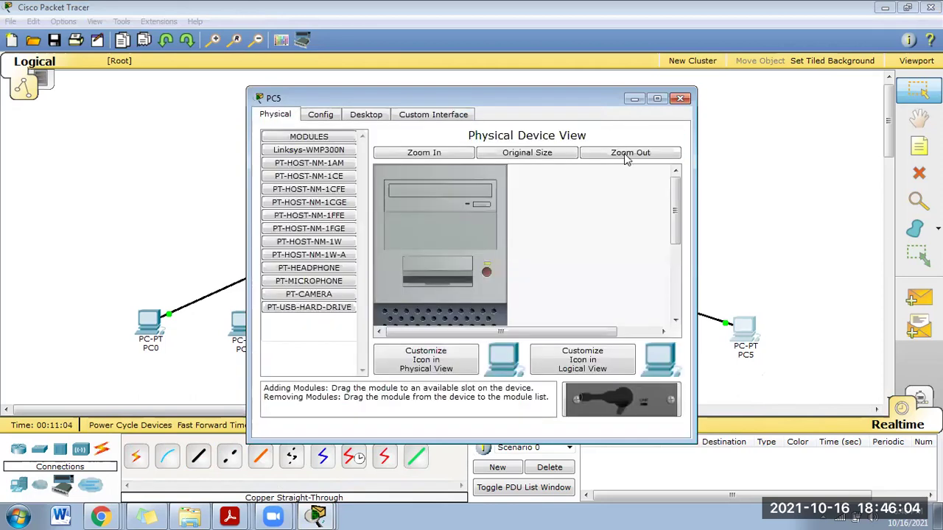
{"action": "left_click", "coordinate": [681, 98]}
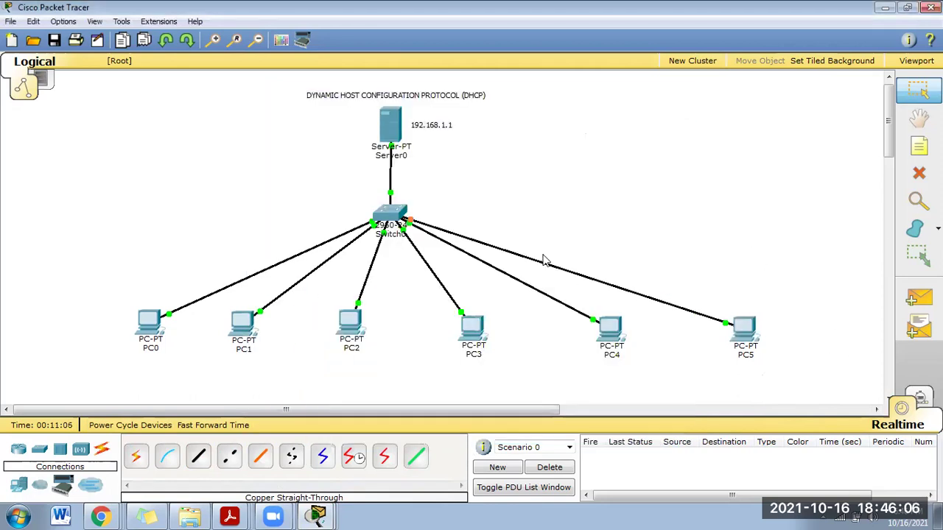
Ping 192.168.1.3, 192.168.1.4 and 192.168.1.5 from PC0's Command Prompt and minimize its window.
{"action": "left_click", "coordinate": [147, 324]}
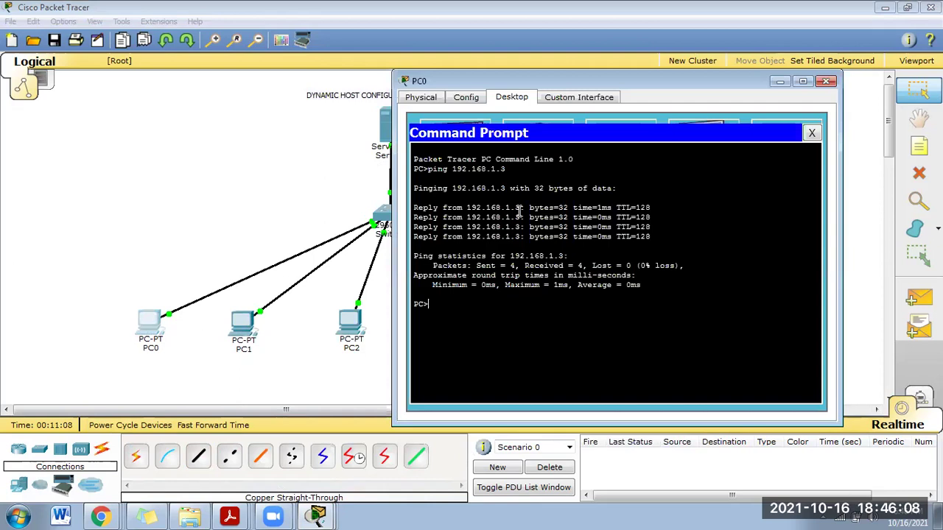
{"action": "key", "text": "Up"}
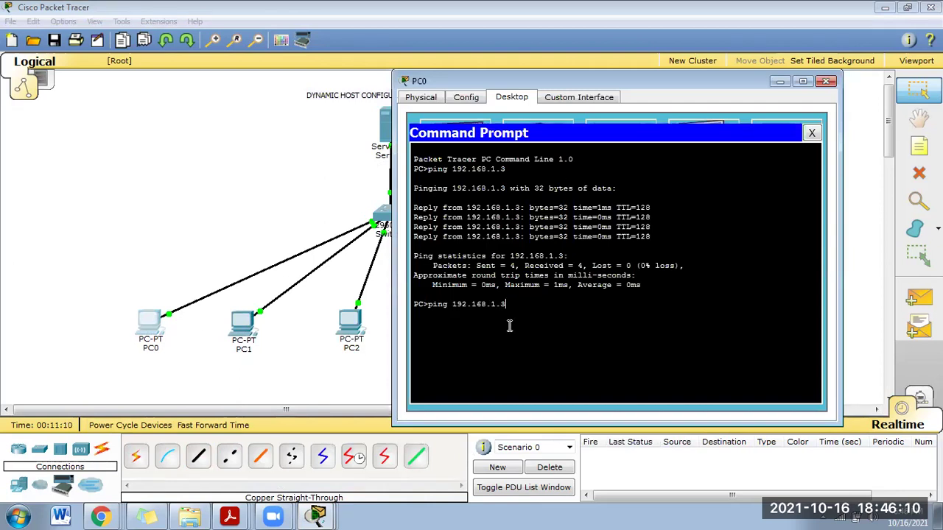
{"action": "key", "text": "Return"}
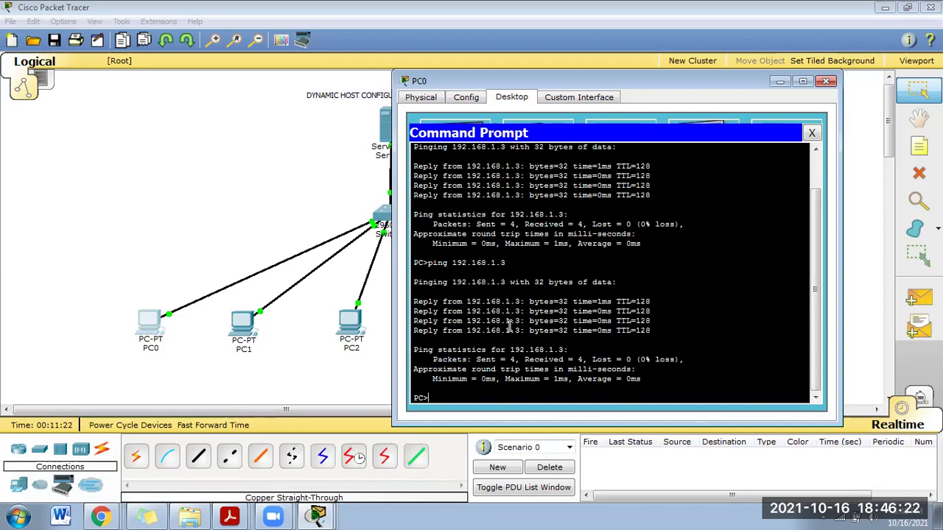
{"action": "key", "text": "Up"}
{"action": "key", "text": "Return"}
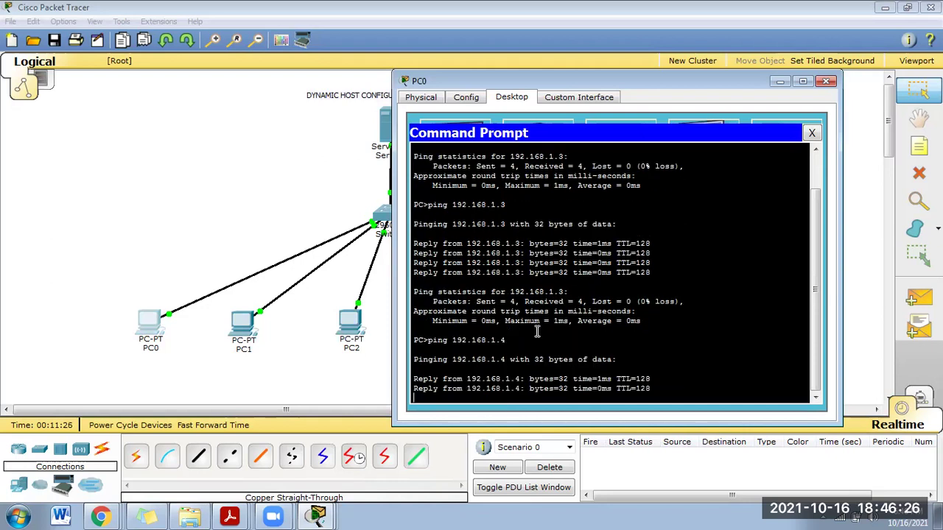
{"action": "key", "text": "Up"}
{"action": "key", "text": "BackSpace"}
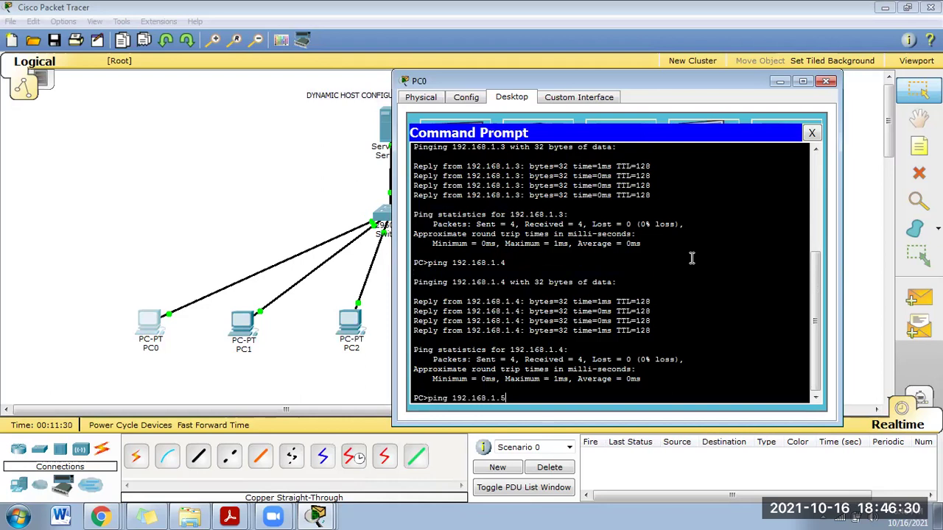
{"action": "type", "text": "5"}
{"action": "key", "text": "Return"}
{"action": "left_click", "coordinate": [780, 81]}
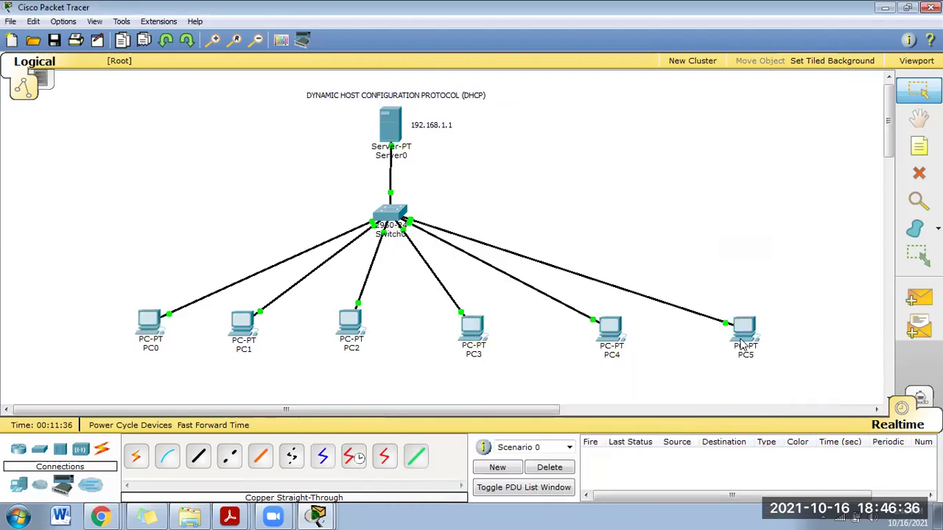
Check PC5's address summary, review the IpPool entry in Server0's DHCP service and close the server window.
{"action": "mouse_move", "coordinate": [735, 333]}
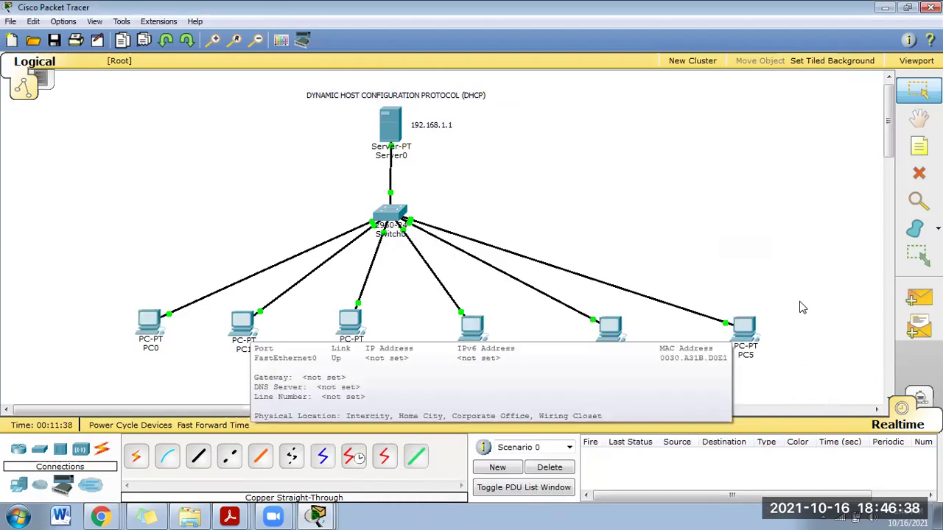
{"action": "left_click", "coordinate": [397, 128]}
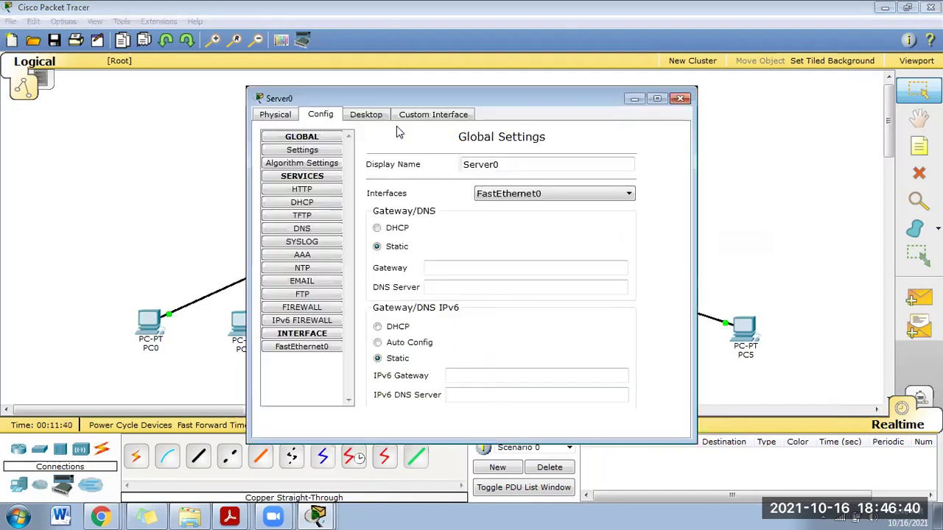
{"action": "left_click", "coordinate": [372, 118]}
{"action": "left_click", "coordinate": [314, 116]}
{"action": "left_click", "coordinate": [318, 201]}
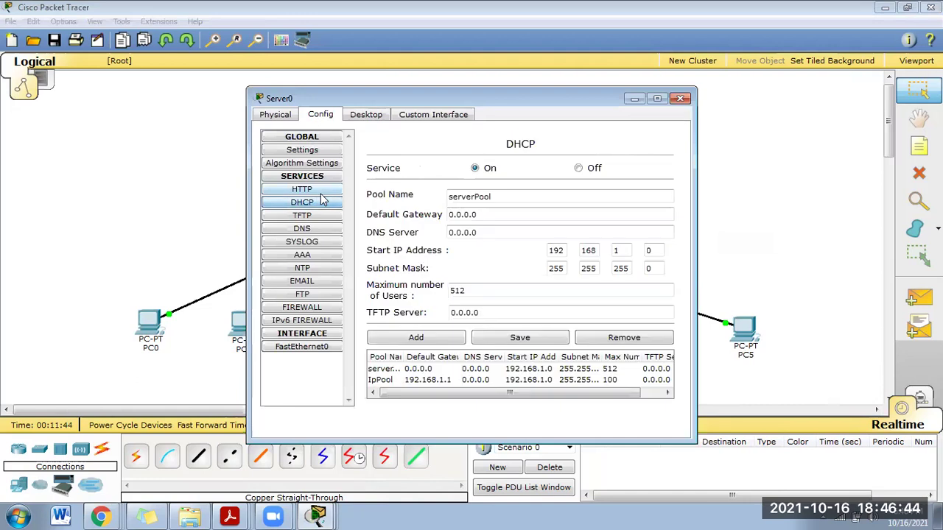
{"action": "left_click", "coordinate": [499, 380]}
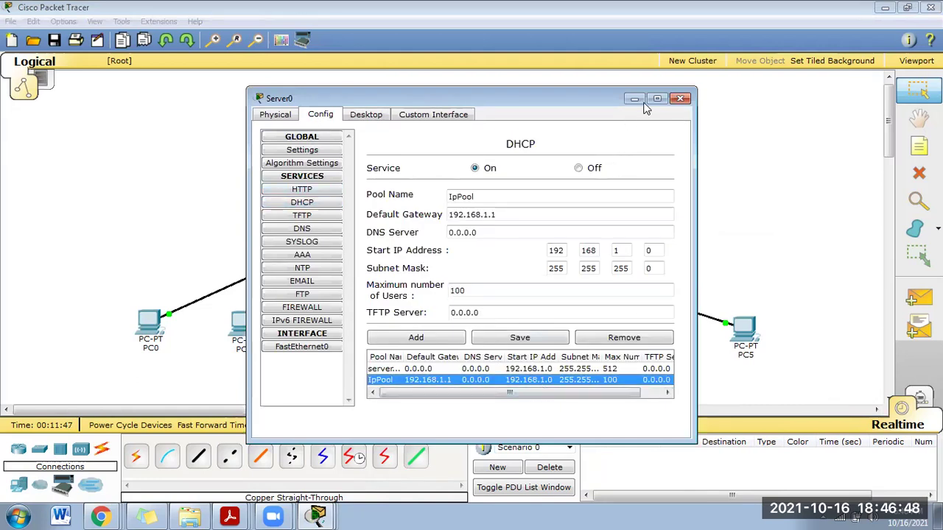
{"action": "left_click", "coordinate": [680, 99]}
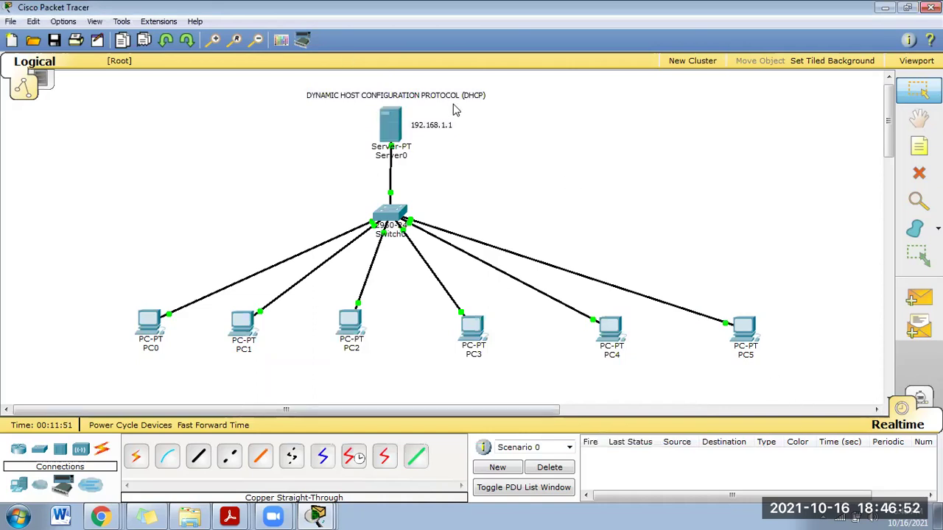
{"action": "left_click", "coordinate": [748, 331]}
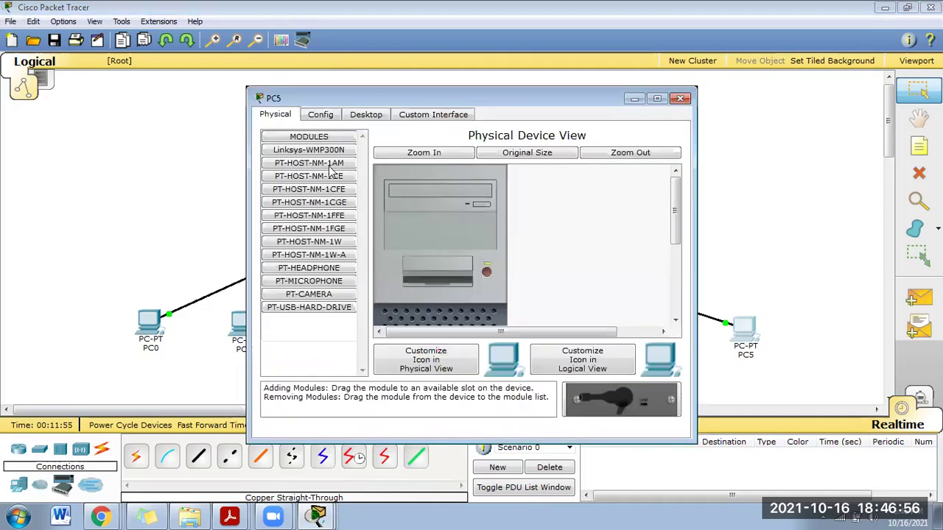
{"action": "left_click", "coordinate": [366, 116]}
{"action": "left_click", "coordinate": [578, 190]}
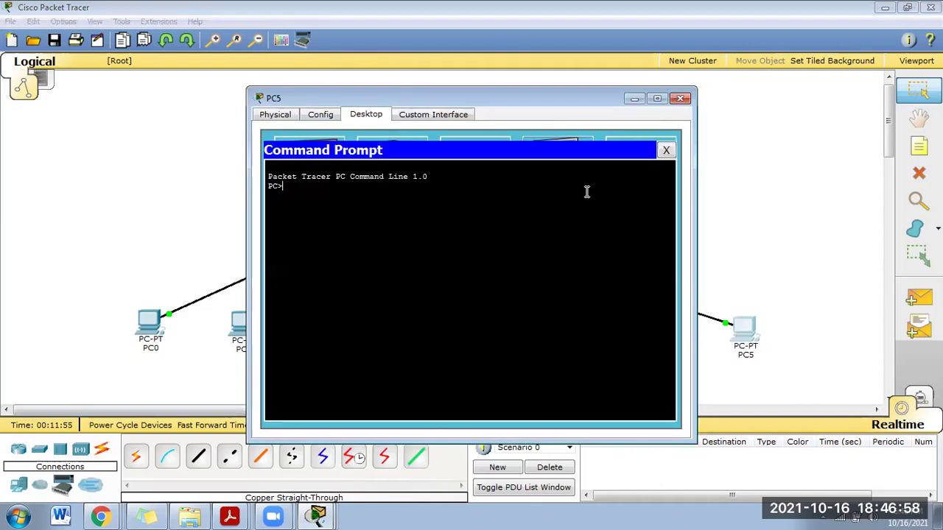
{"action": "type", "text": "ping"}
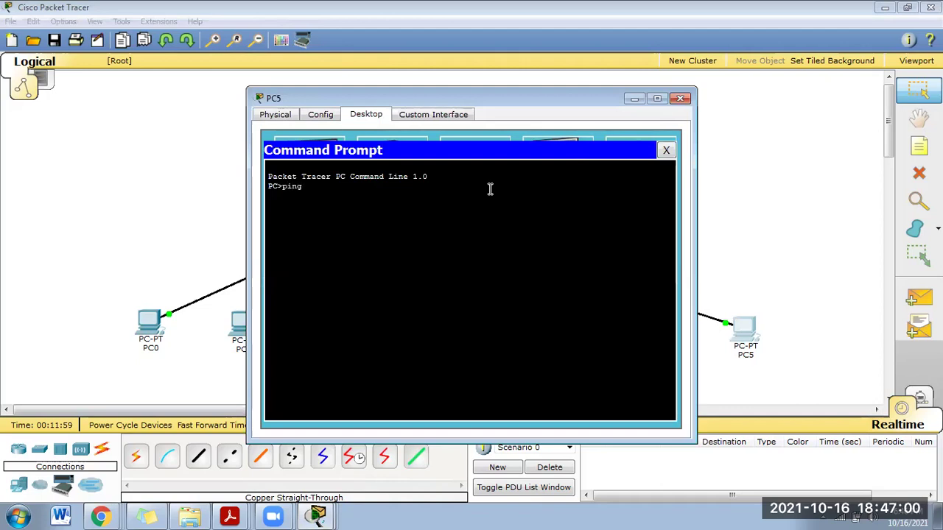
{"action": "left_click", "coordinate": [666, 149]}
{"action": "left_click", "coordinate": [680, 98]}
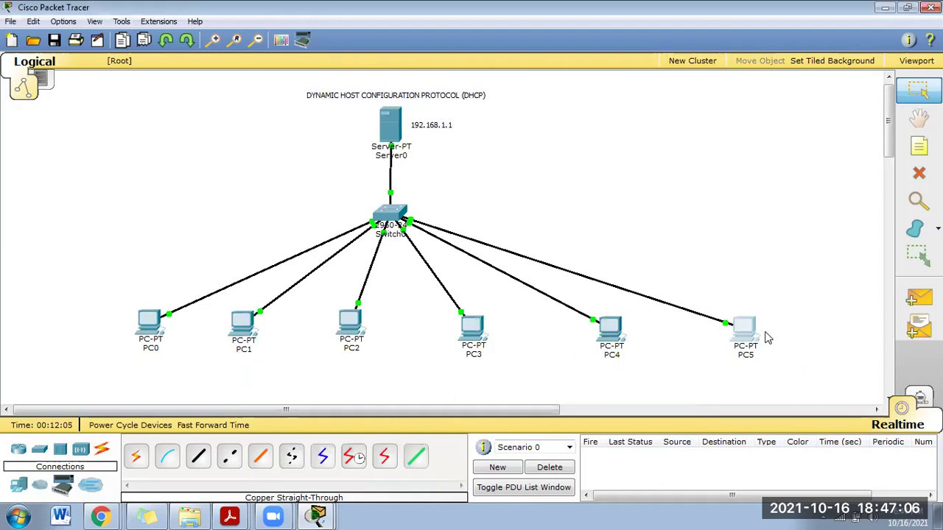
Request a fresh address for PC5 by switching its IP configuration to Static and back to DHCP, and close the device window.
{"action": "mouse_move", "coordinate": [754, 337]}
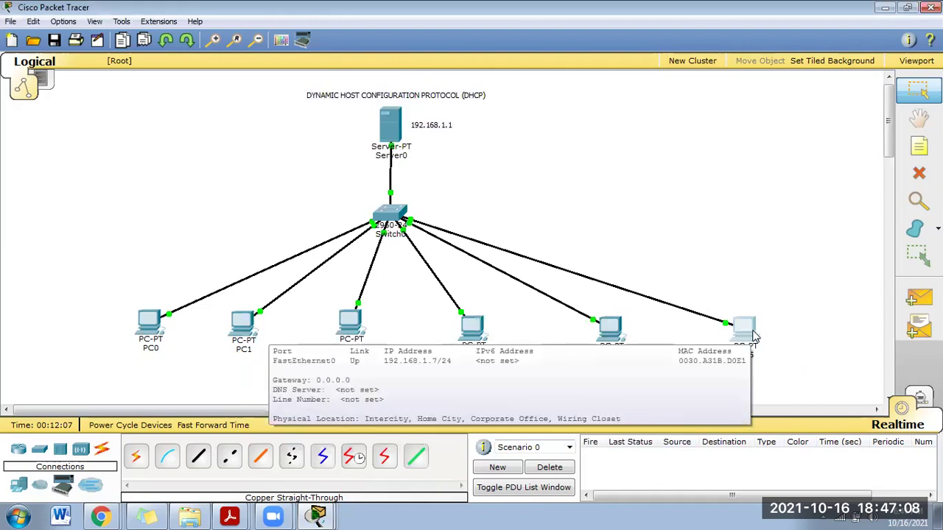
{"action": "left_click", "coordinate": [754, 336]}
{"action": "left_click", "coordinate": [321, 187]}
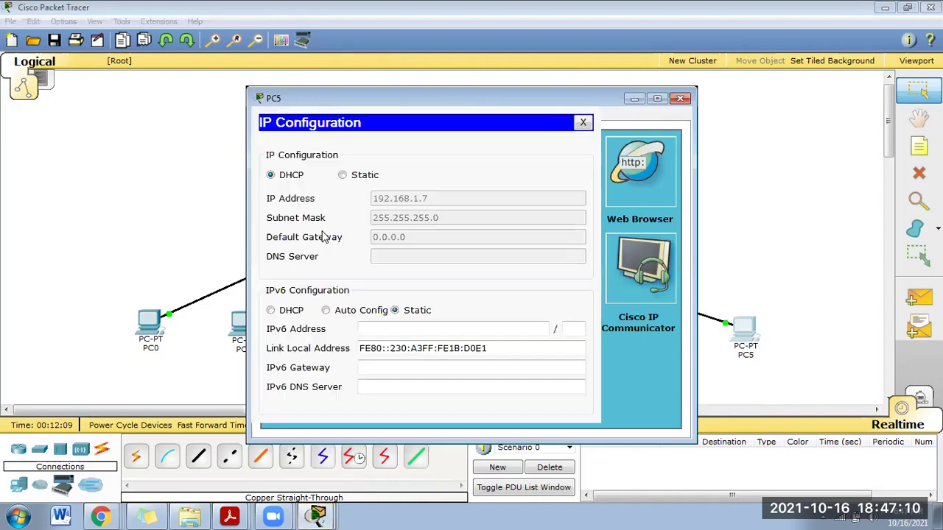
{"action": "left_click", "coordinate": [344, 176]}
{"action": "left_click", "coordinate": [395, 199]}
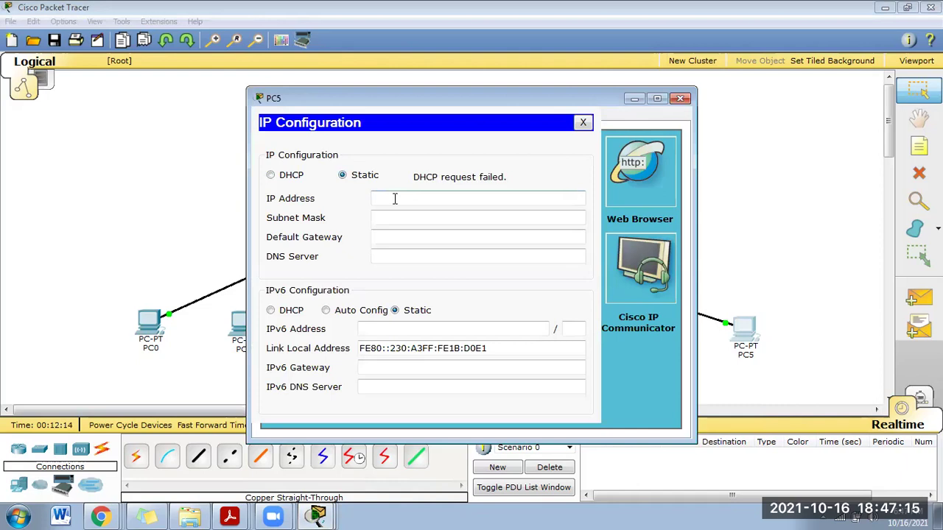
{"action": "left_click", "coordinate": [284, 179]}
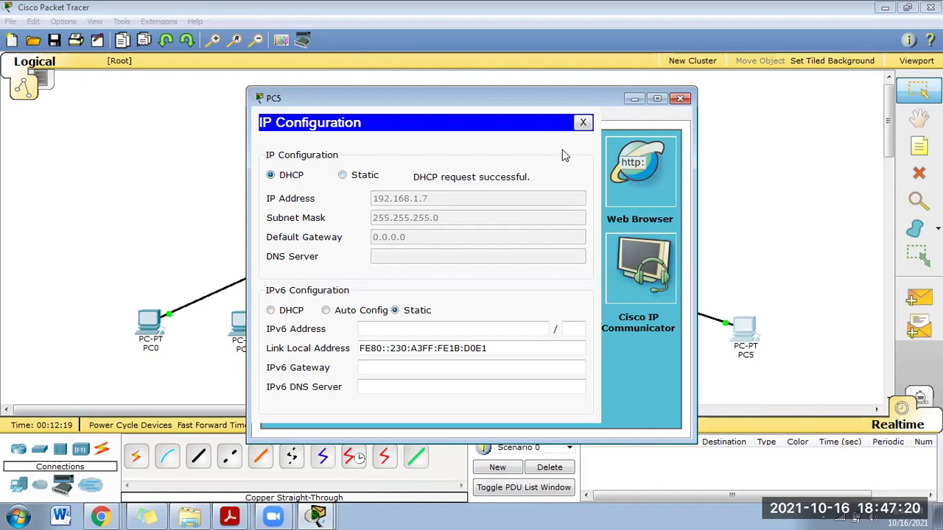
{"action": "left_click", "coordinate": [680, 98]}
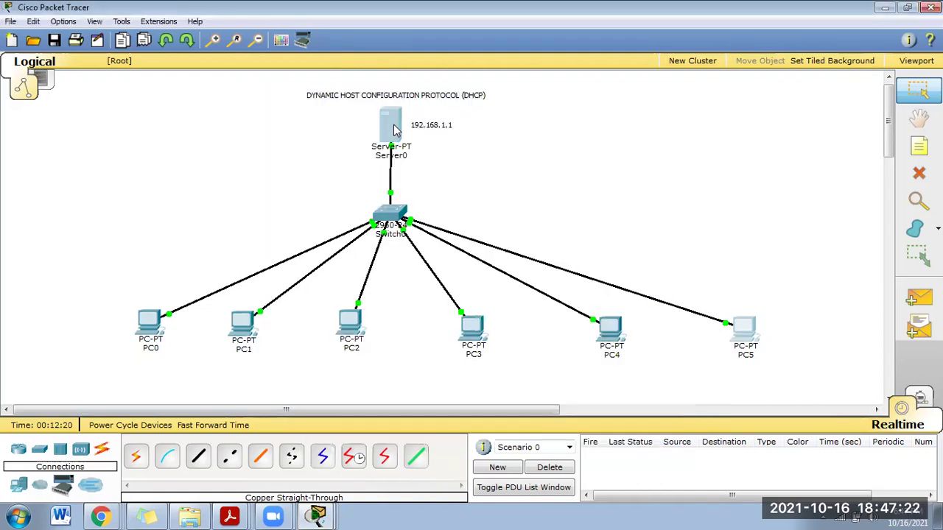
{"action": "left_click", "coordinate": [394, 131]}
{"action": "left_click", "coordinate": [684, 98]}
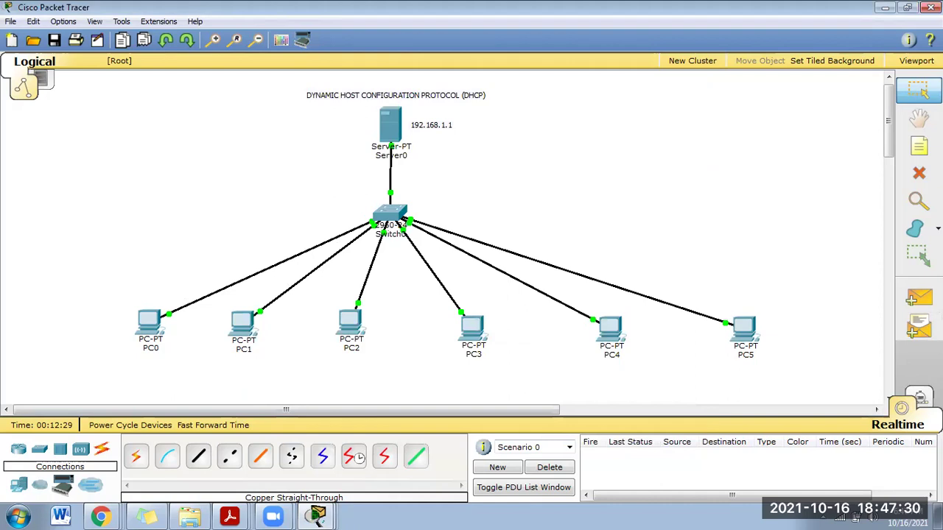
Add a generic PC to the workspace above PC0.
{"action": "left_click", "coordinate": [22, 486]}
{"action": "left_click_drag", "start_coordinate": [136, 458], "coordinate": [126, 240]}
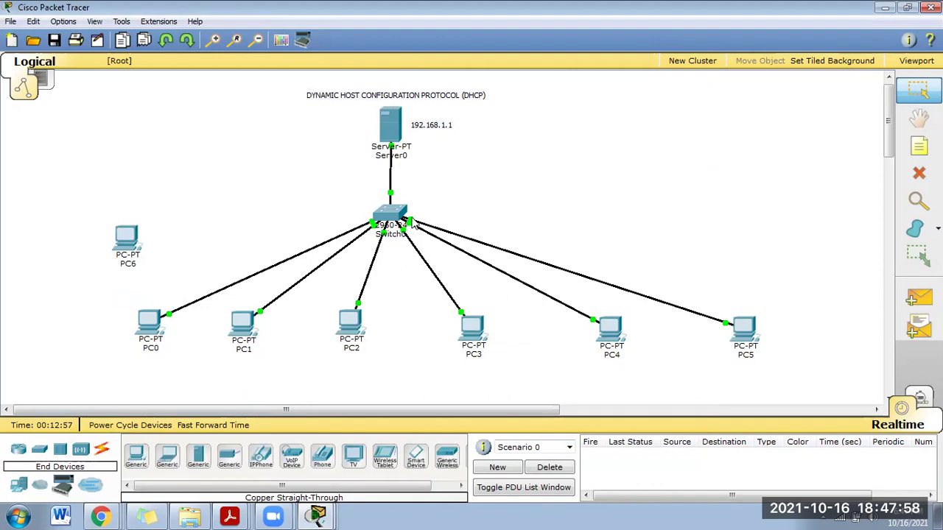
Review the IpPool gateway, start address and user limit in Server0's DHCP service and close the server window.
{"action": "left_click", "coordinate": [391, 125]}
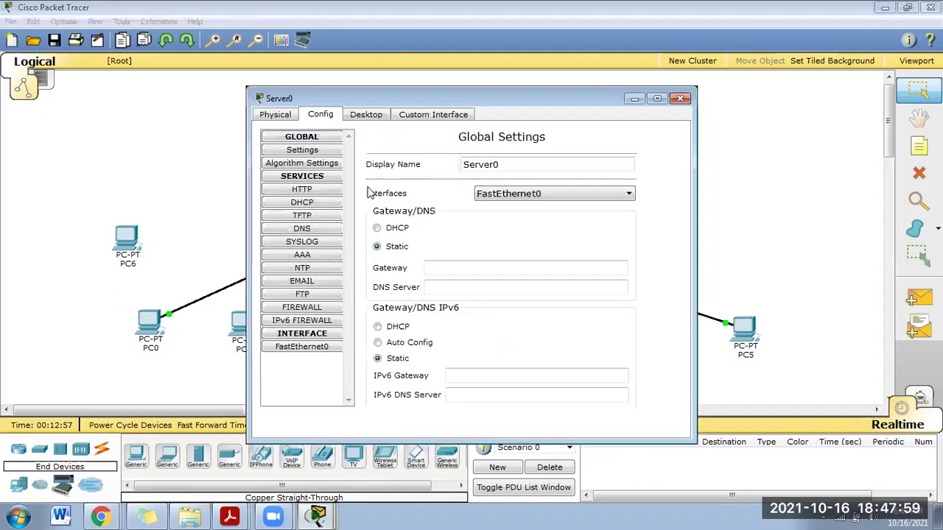
{"action": "left_click", "coordinate": [313, 203]}
{"action": "left_click", "coordinate": [423, 382]}
{"action": "mouse_move", "coordinate": [425, 393]}
{"action": "left_mouse_down"}
{"action": "mouse_move", "coordinate": [570, 402]}
{"action": "mouse_move", "coordinate": [425, 402]}
{"action": "left_mouse_up"}
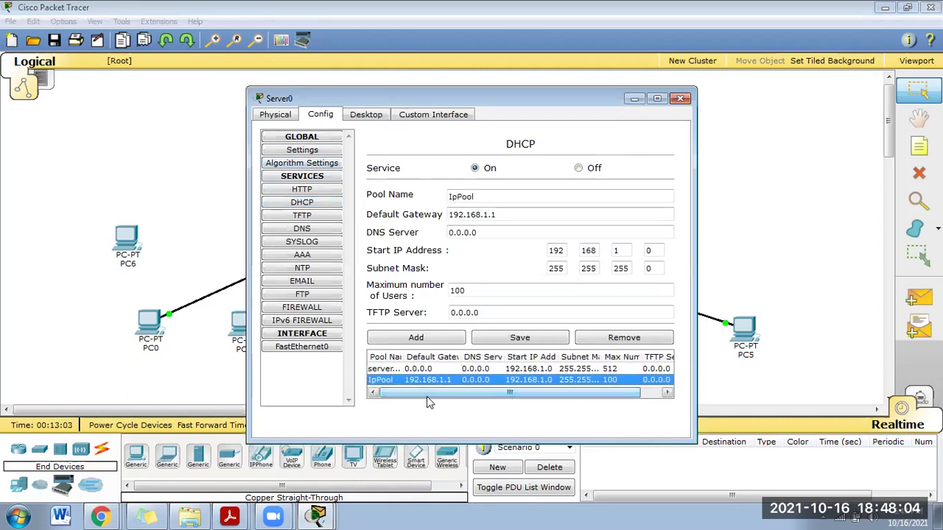
{"action": "left_click", "coordinate": [680, 98]}
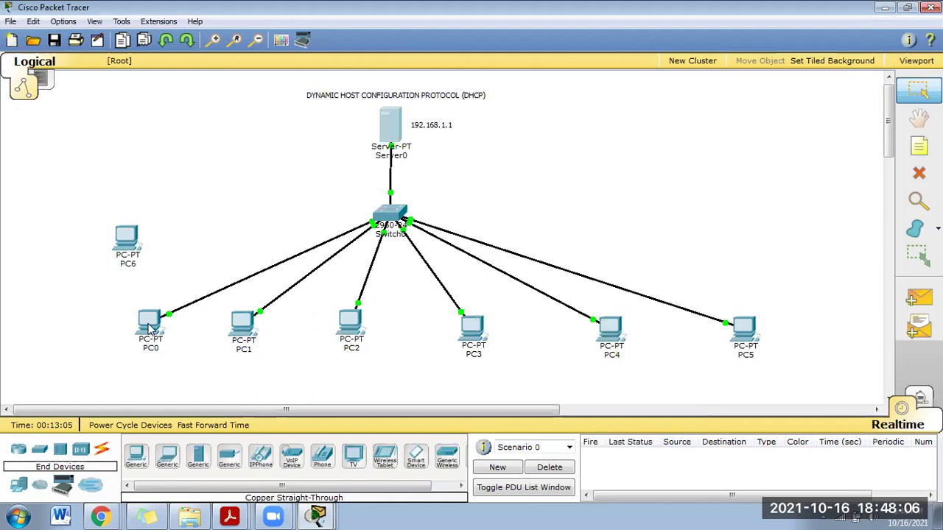
Look over PC2's device window and the ping output in PC0's Command Prompt, closing both windows.
{"action": "mouse_move", "coordinate": [152, 327]}
{"action": "mouse_move", "coordinate": [409, 137]}
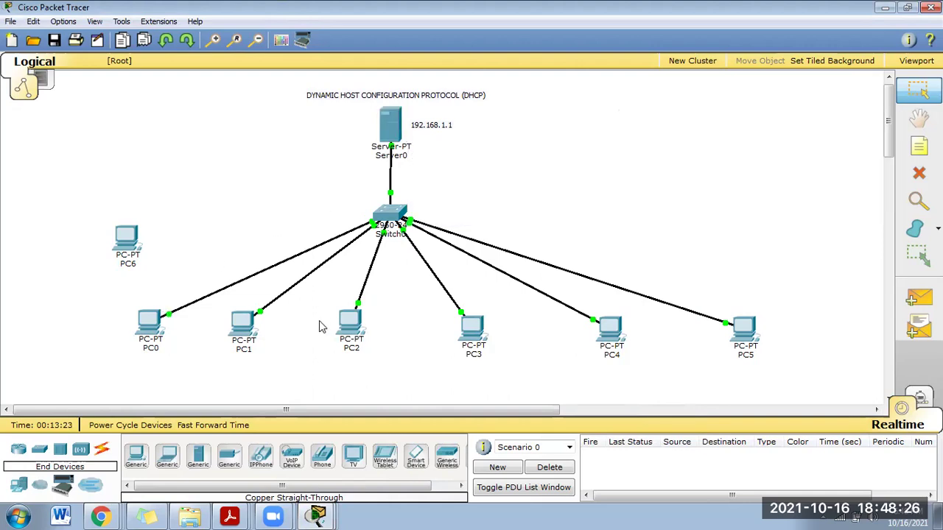
{"action": "left_click", "coordinate": [350, 323]}
{"action": "left_click", "coordinate": [689, 92]}
{"action": "left_click", "coordinate": [151, 324]}
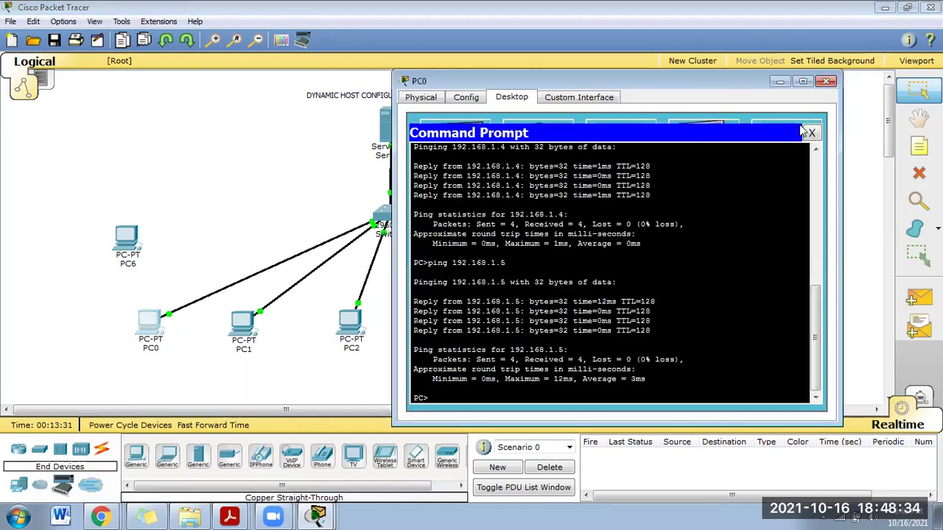
{"action": "left_click", "coordinate": [826, 81]}
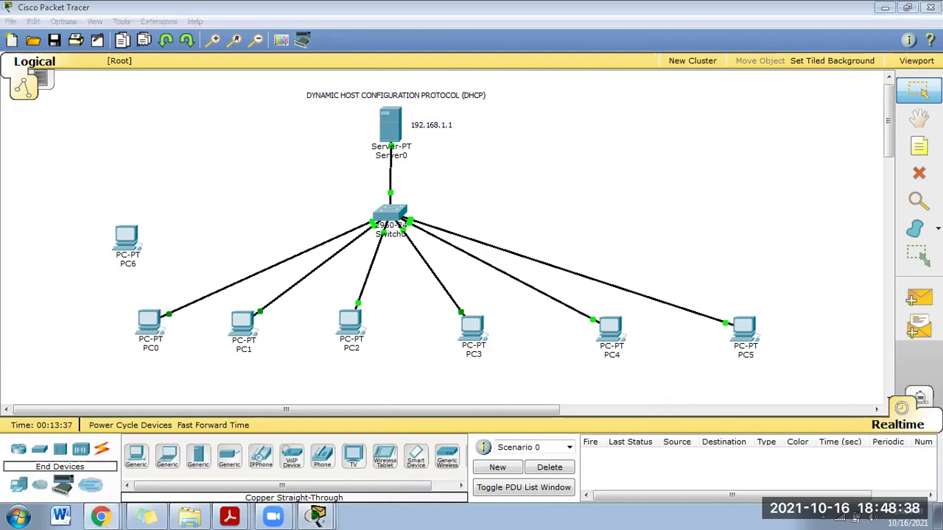
Review the serverPool settings in Server0's DHCP service and close the server window.
{"action": "left_click", "coordinate": [389, 135]}
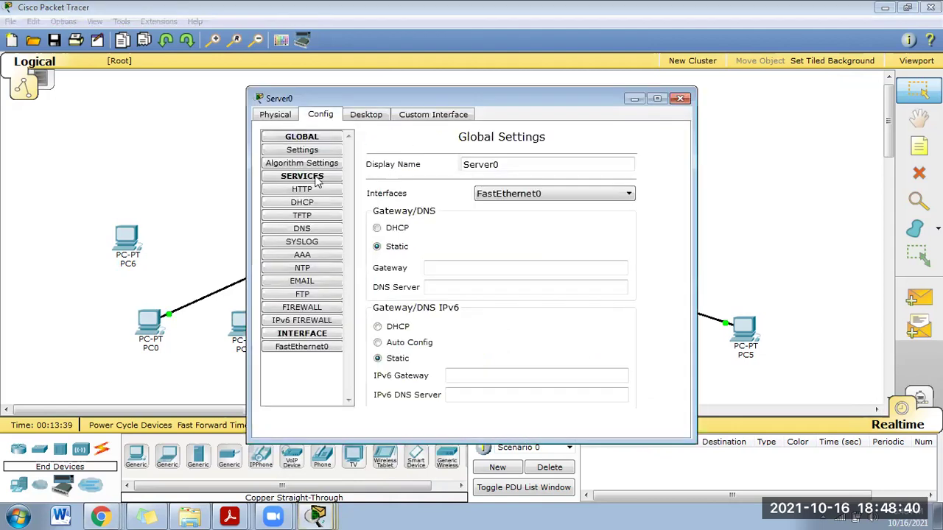
{"action": "left_click", "coordinate": [325, 207]}
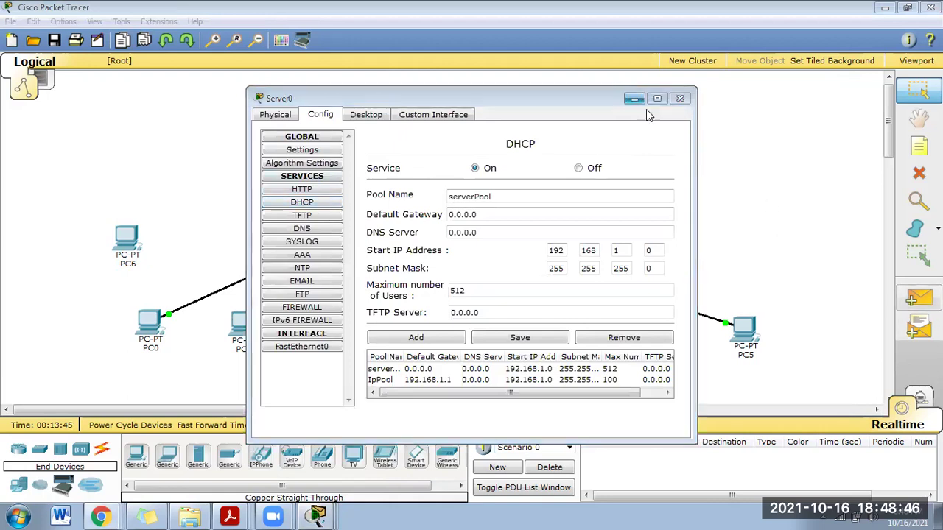
{"action": "left_click", "coordinate": [680, 100]}
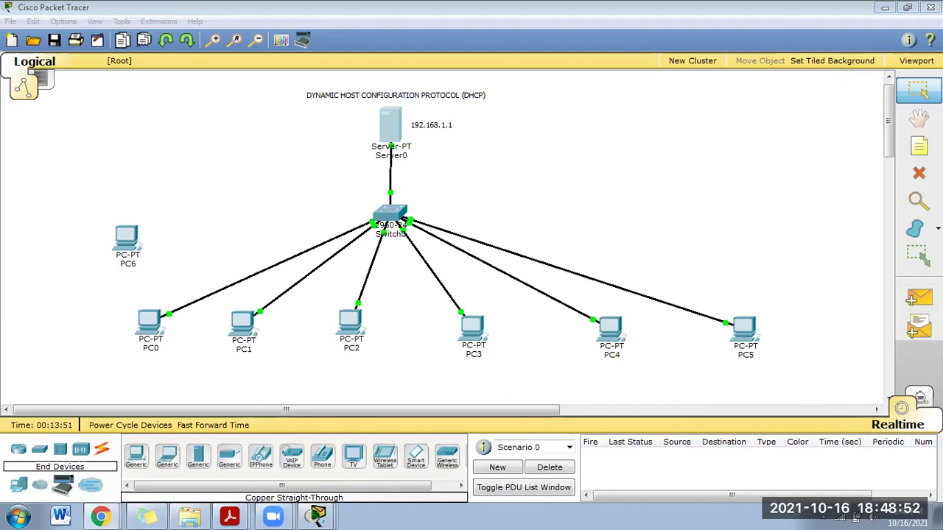
Exit the DHCP network without saving it and start a new blank network in the remaining server1.pkt window.
{"action": "left_click", "coordinate": [731, 236]}
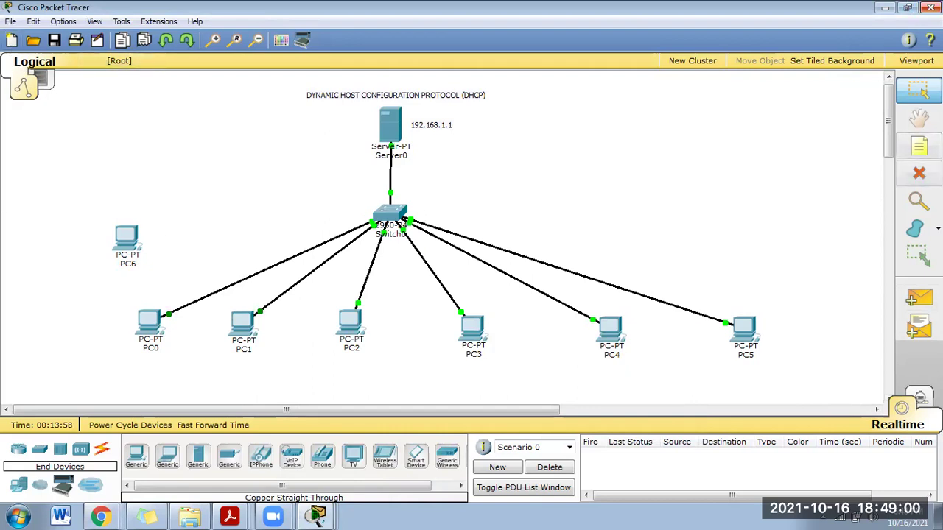
{"action": "key", "text": "alt+F4"}
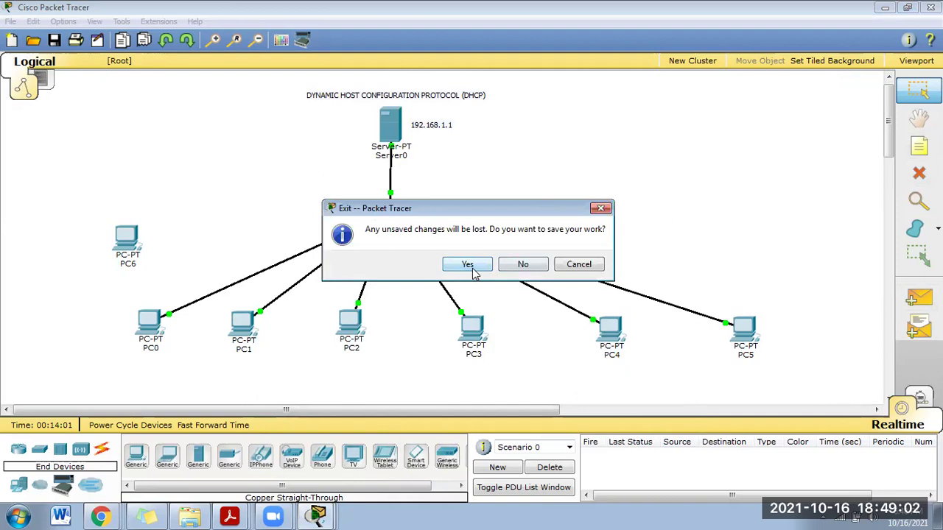
{"action": "left_click", "coordinate": [523, 265]}
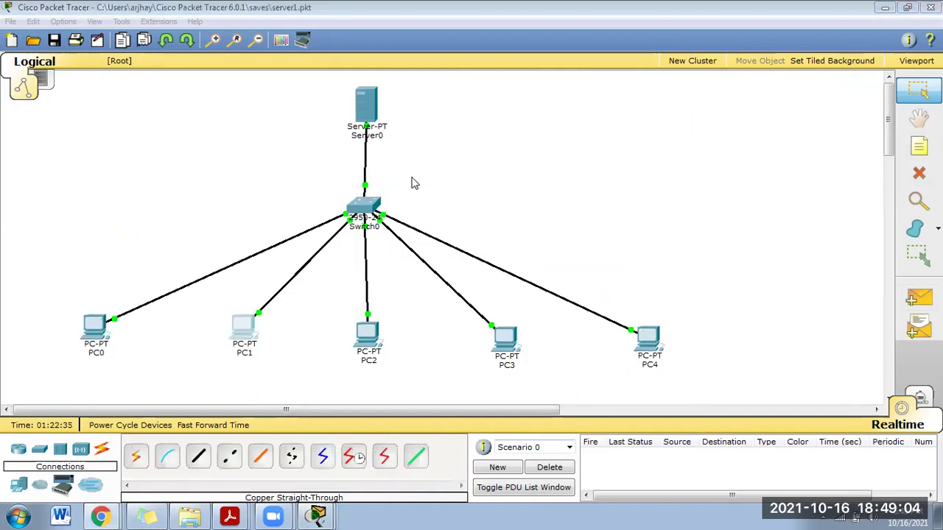
{"action": "left_click", "coordinate": [11, 41]}
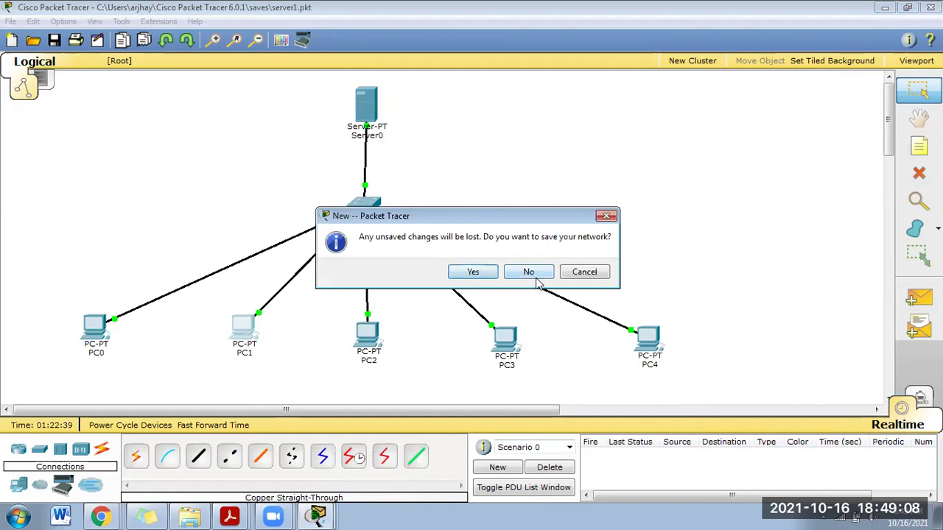
{"action": "left_click", "coordinate": [479, 272]}
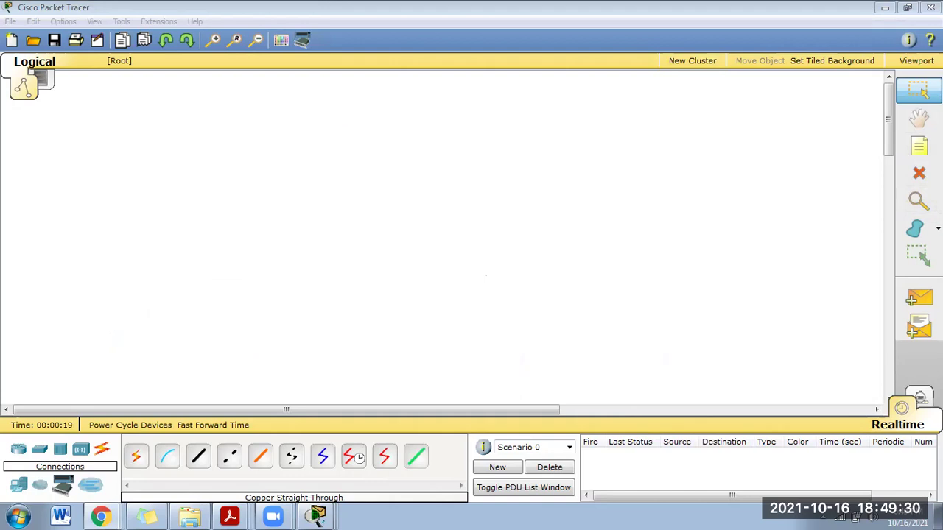
Place two generic PCs in the blank workspace, one above the other.
{"action": "left_click", "coordinate": [18, 484]}
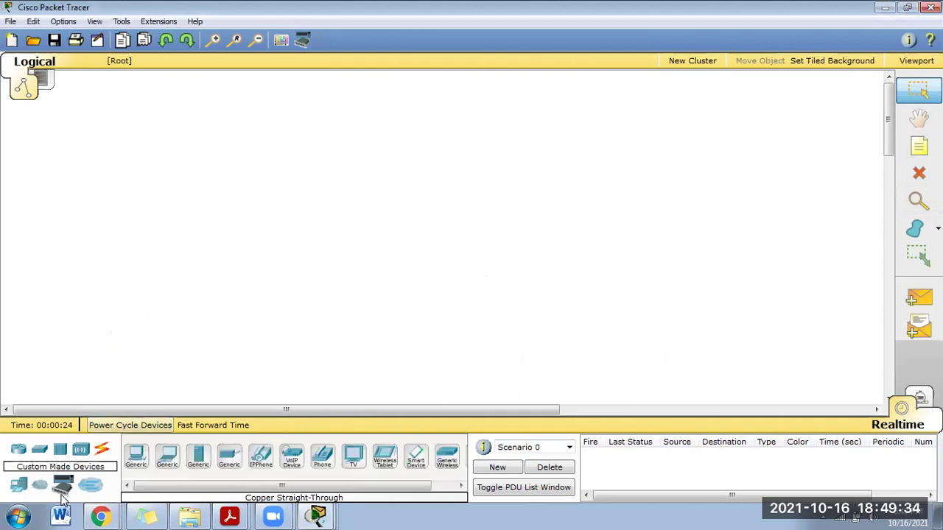
{"action": "left_click_drag", "start_coordinate": [135, 456], "coordinate": [173, 142]}
{"action": "left_click", "coordinate": [169, 212]}
{"action": "left_click_drag", "start_coordinate": [150, 457], "coordinate": [166, 306]}
{"action": "left_click", "coordinate": [166, 305]}
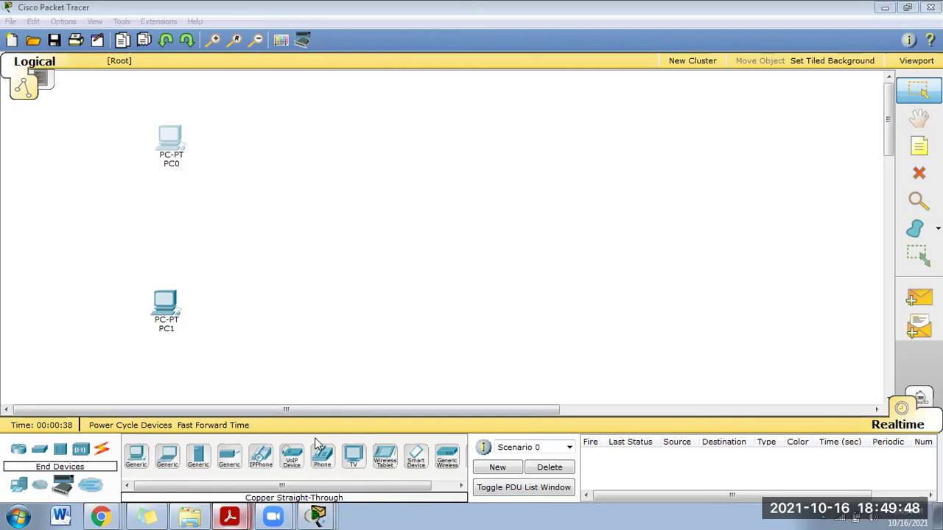
{"action": "left_click", "coordinate": [787, 171]}
{"action": "key", "text": "alt+Tab"}
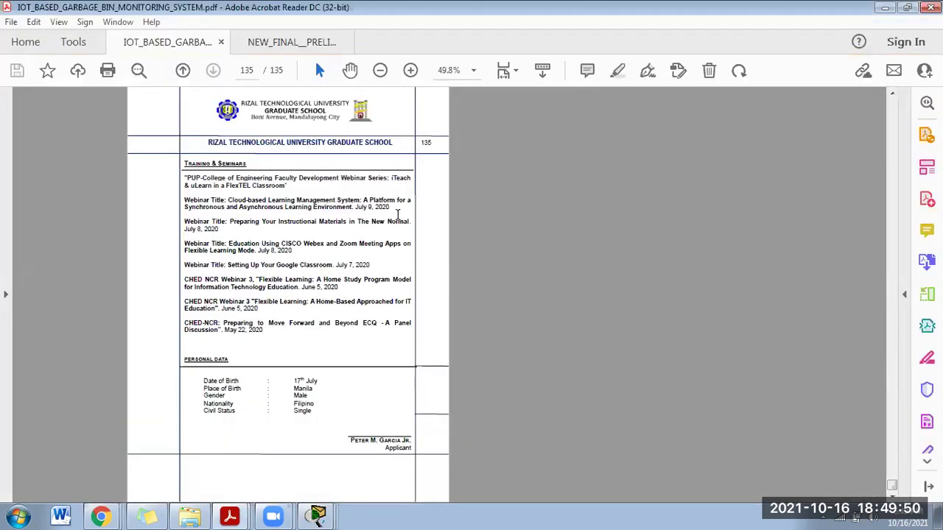
{"action": "left_click", "coordinate": [886, 8]}
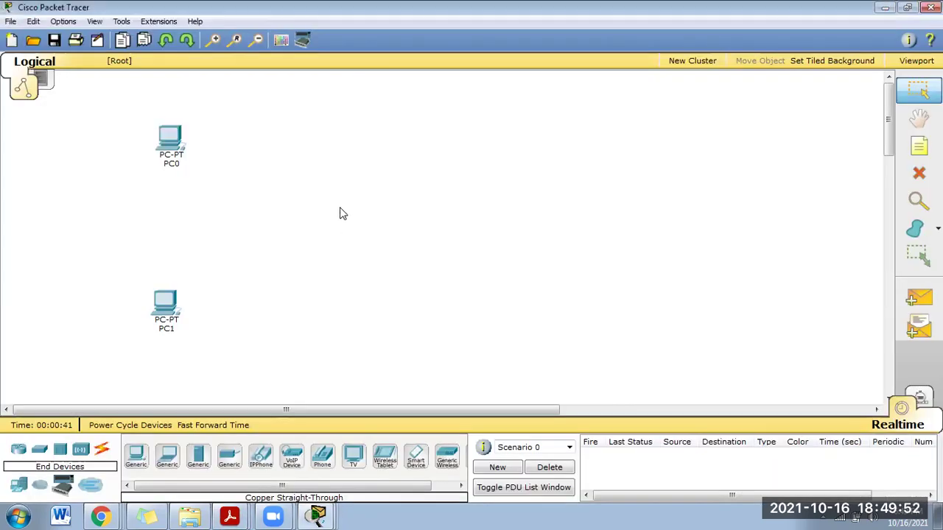
Place a 2960 switch beside the two PCs and a generic server on the far side of the switch.
{"action": "left_click", "coordinate": [39, 457]}
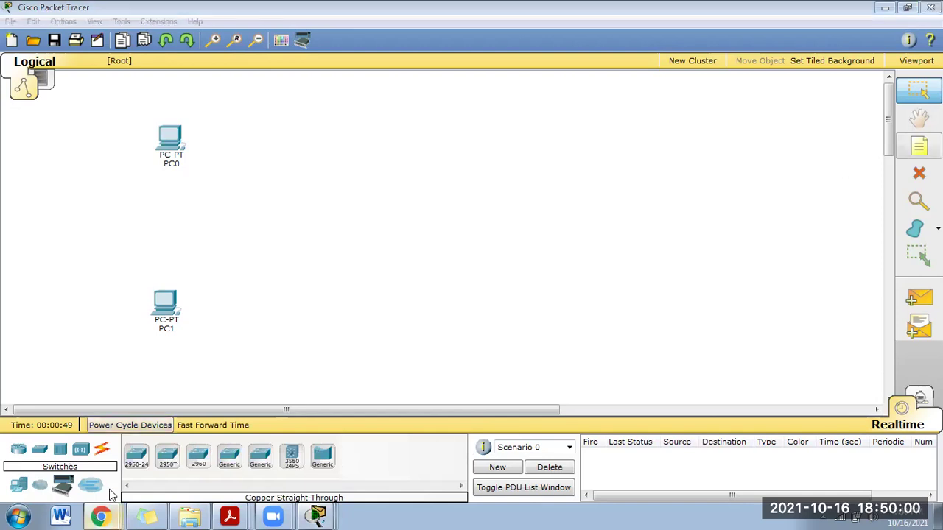
{"action": "left_click_drag", "start_coordinate": [229, 460], "coordinate": [260, 318]}
{"action": "left_click", "coordinate": [317, 219]}
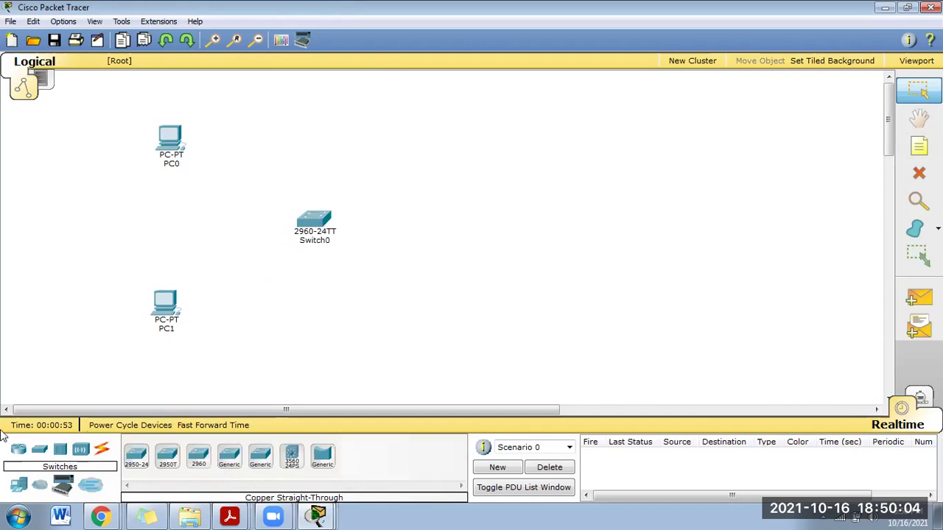
{"action": "left_click", "coordinate": [19, 484]}
{"action": "left_click_drag", "start_coordinate": [199, 457], "coordinate": [503, 212]}
{"action": "left_click", "coordinate": [501, 215]}
{"action": "left_click", "coordinate": [681, 99]}
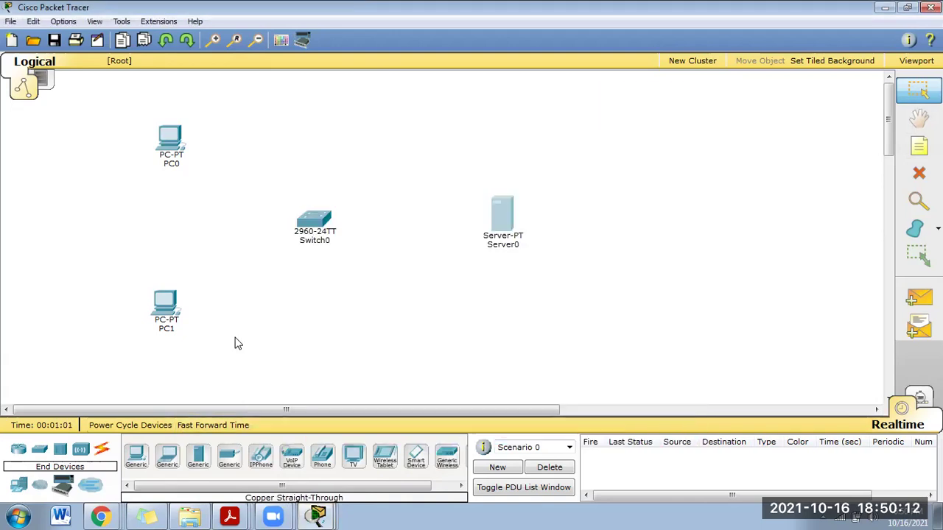
Connect PC1's FastEthernet0 to Switch0's FastEthernet0/1 with a copper straight-through cable.
{"action": "left_click", "coordinate": [102, 452]}
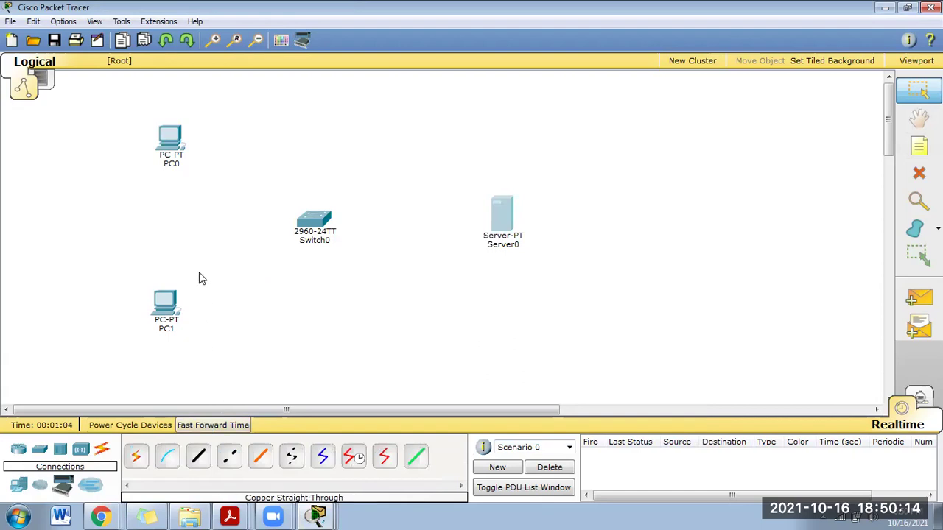
{"action": "left_click", "coordinate": [199, 458]}
{"action": "left_click", "coordinate": [164, 306]}
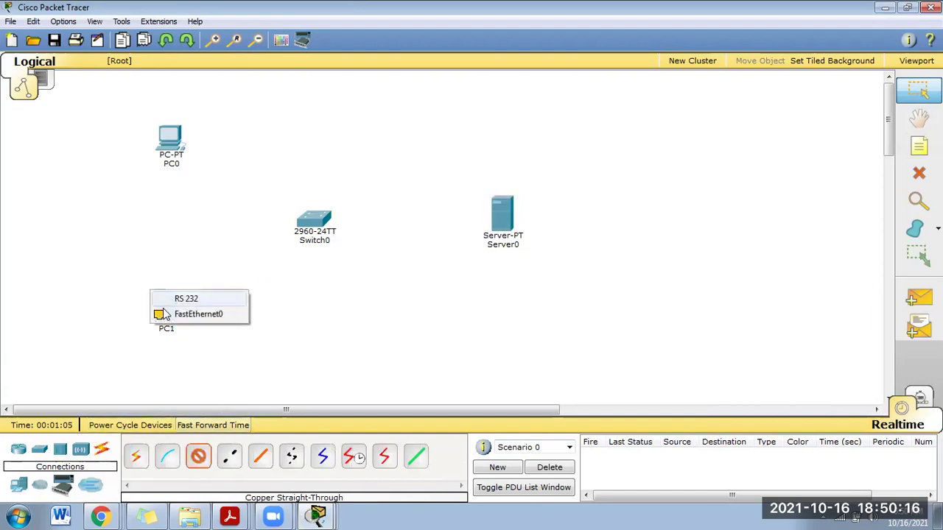
{"action": "left_click", "coordinate": [184, 314]}
{"action": "left_click", "coordinate": [313, 221]}
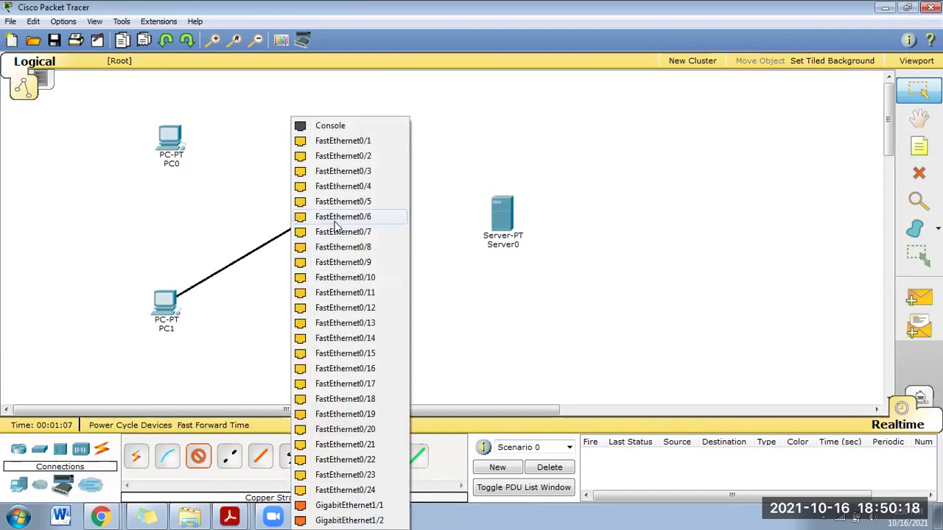
{"action": "left_click", "coordinate": [343, 141]}
Connect PC0's FastEthernet0 to Switch0's FastEthernet0/2 with a copper straight-through cable.
{"action": "left_click", "coordinate": [206, 460]}
{"action": "left_click", "coordinate": [172, 142]}
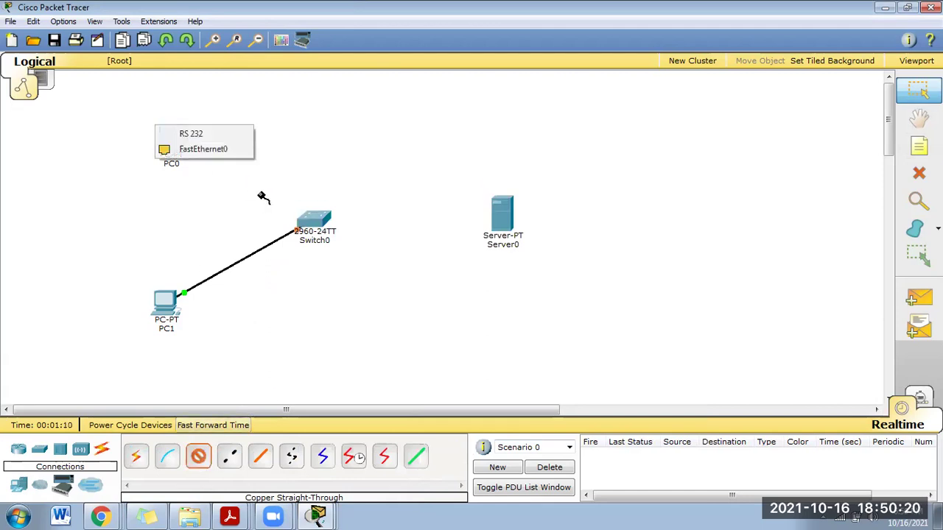
{"action": "left_click", "coordinate": [206, 149]}
{"action": "left_click", "coordinate": [313, 215]}
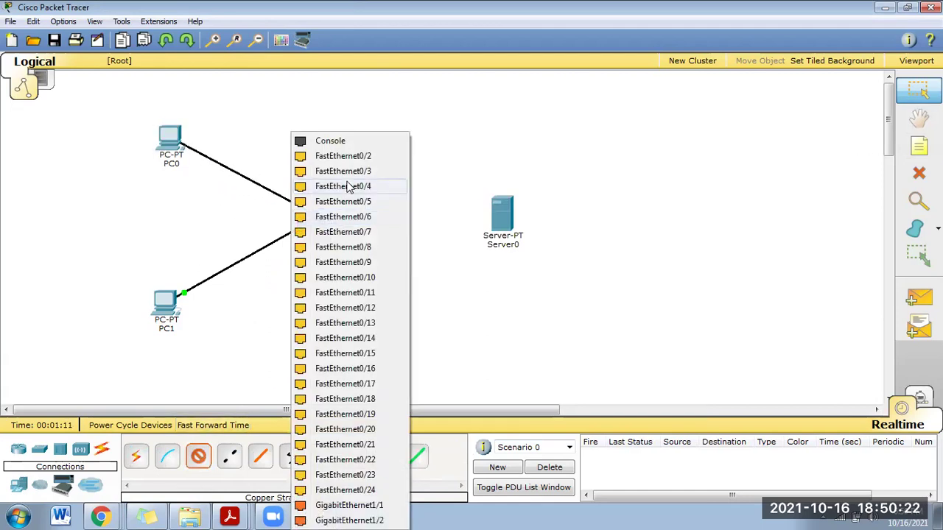
{"action": "left_click", "coordinate": [357, 153]}
Connect Switch0's FastEthernet0/3 to Server0's FastEthernet0 with a copper cross-over cable and move the server level with the switch.
{"action": "left_click", "coordinate": [229, 457]}
{"action": "left_click", "coordinate": [316, 220]}
{"action": "left_click", "coordinate": [365, 169]}
{"action": "left_click", "coordinate": [501, 222]}
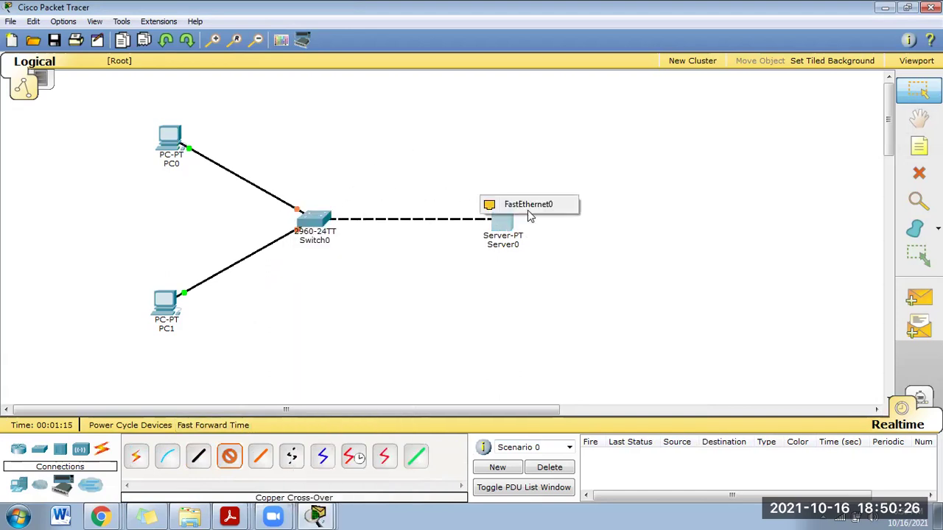
{"action": "left_click", "coordinate": [531, 205]}
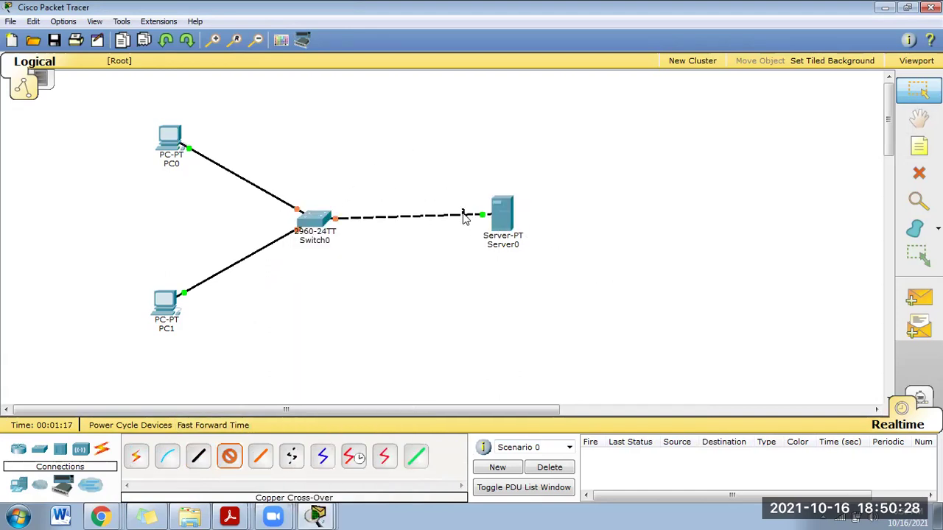
{"action": "left_click_drag", "start_coordinate": [494, 225], "coordinate": [506, 230]}
Add the note 192.168.1.3 beside PC0.
{"action": "left_click", "coordinate": [918, 146]}
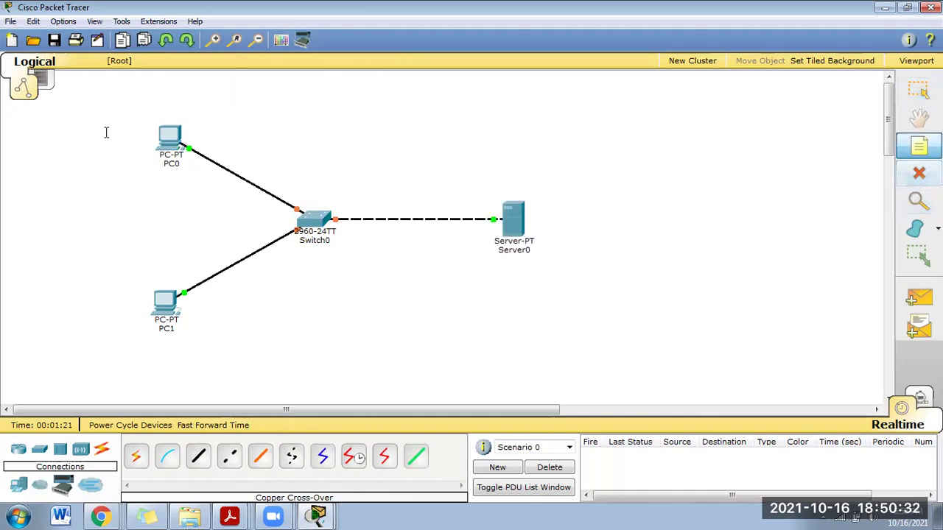
{"action": "left_click", "coordinate": [96, 139]}
{"action": "type", "text": "192"}
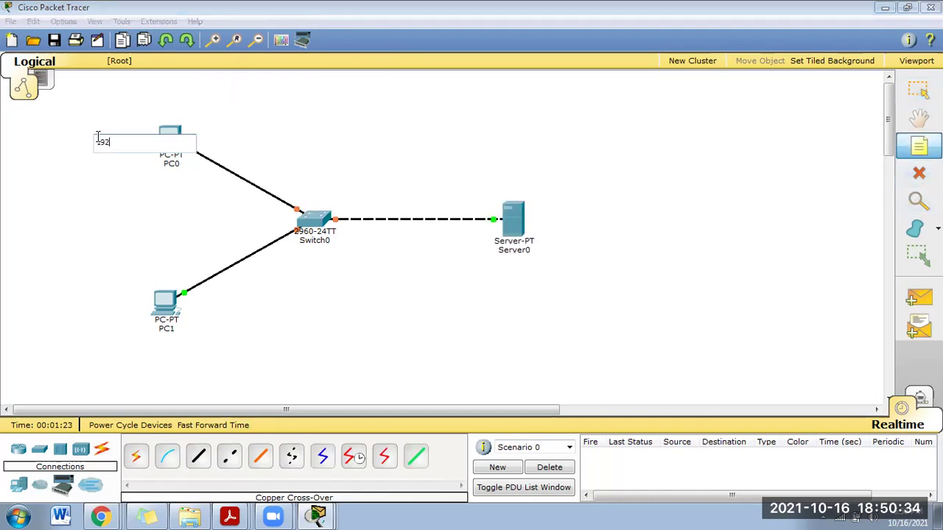
{"action": "type", "text": ".168.1.3"}
{"action": "key", "text": "Escape"}
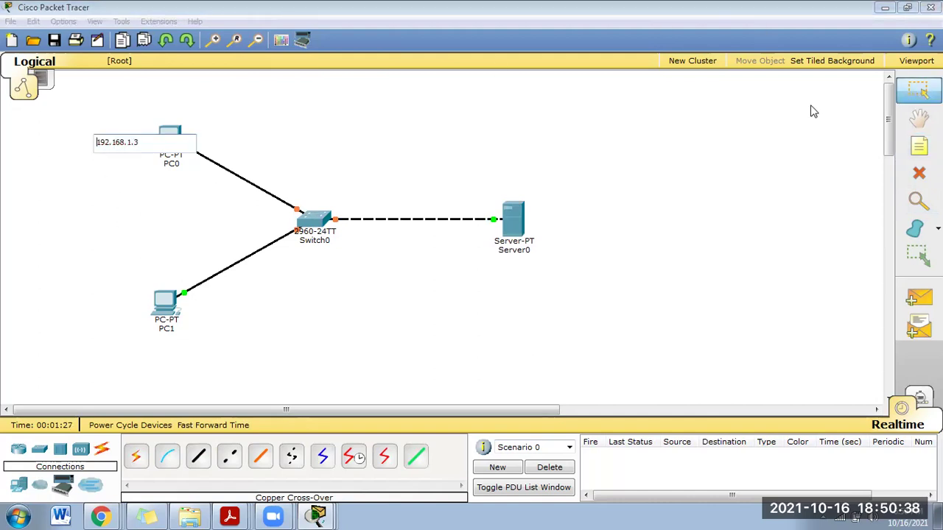
Add the note 192.168.1.4 beside PC1.
{"action": "left_click", "coordinate": [919, 147]}
{"action": "left_click", "coordinate": [104, 314]}
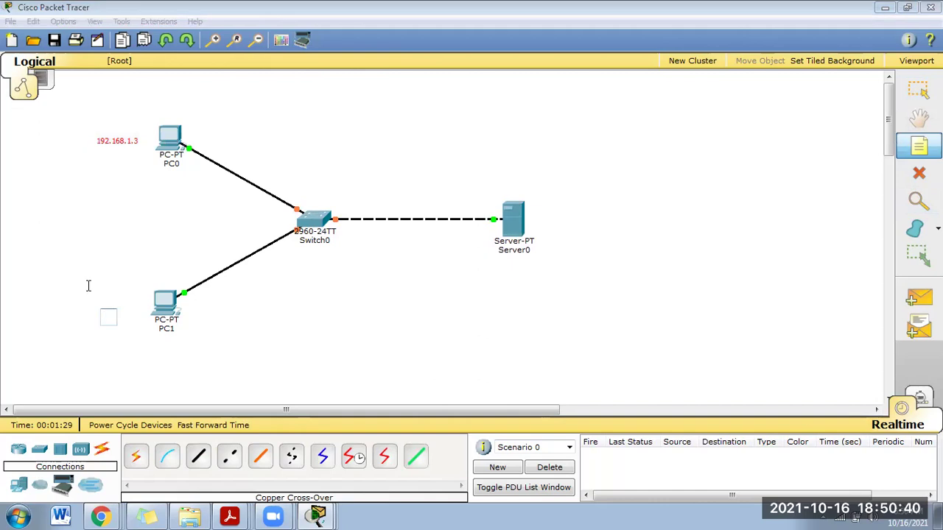
{"action": "type", "text": "192.168.1.4"}
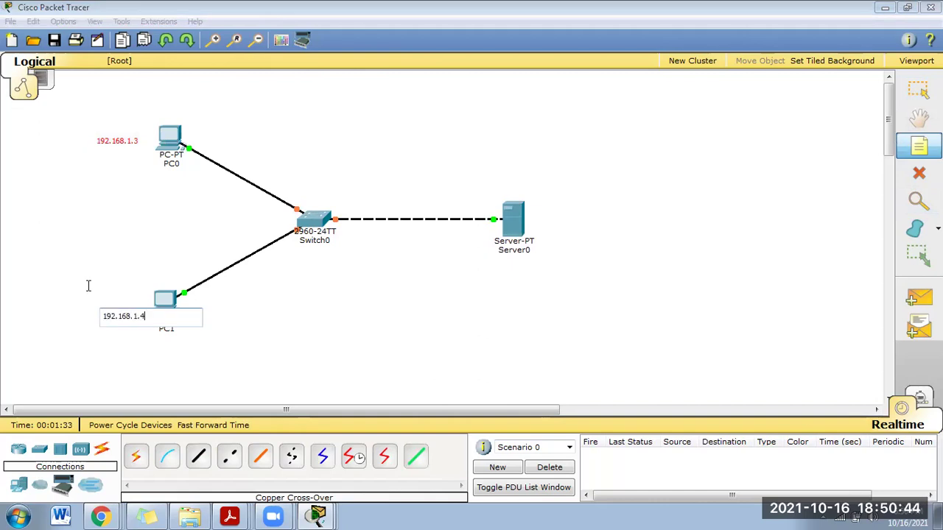
{"action": "key", "text": "Escape"}
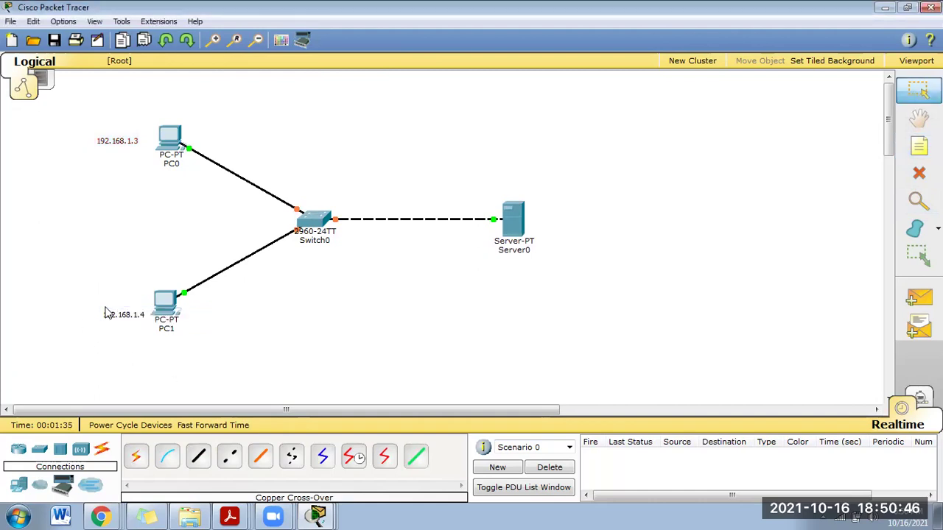
Add the note 192.168.1.2 beside Server0 and move it close to the server icon.
{"action": "left_click", "coordinate": [918, 146]}
{"action": "left_click", "coordinate": [580, 210]}
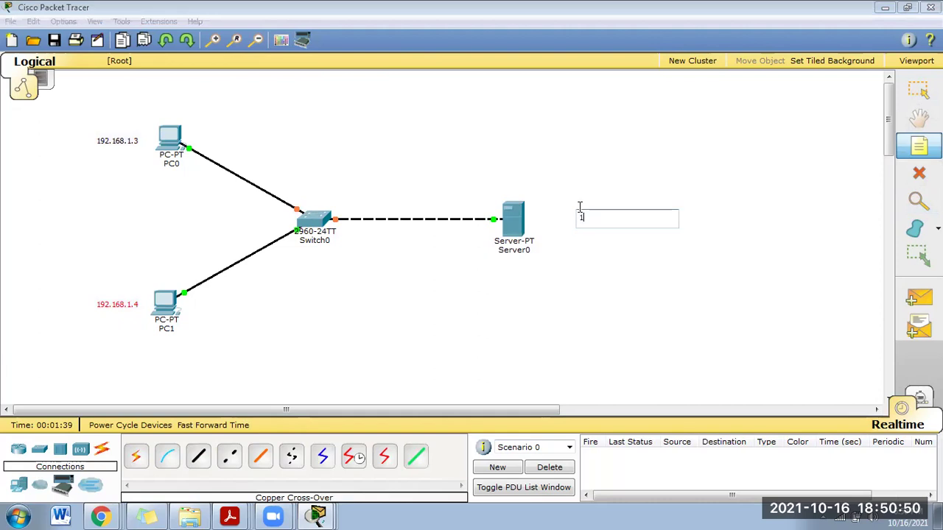
{"action": "type", "text": "192.168.1.2"}
{"action": "key", "text": "Escape"}
{"action": "left_click_drag", "start_coordinate": [614, 212], "coordinate": [579, 224]}
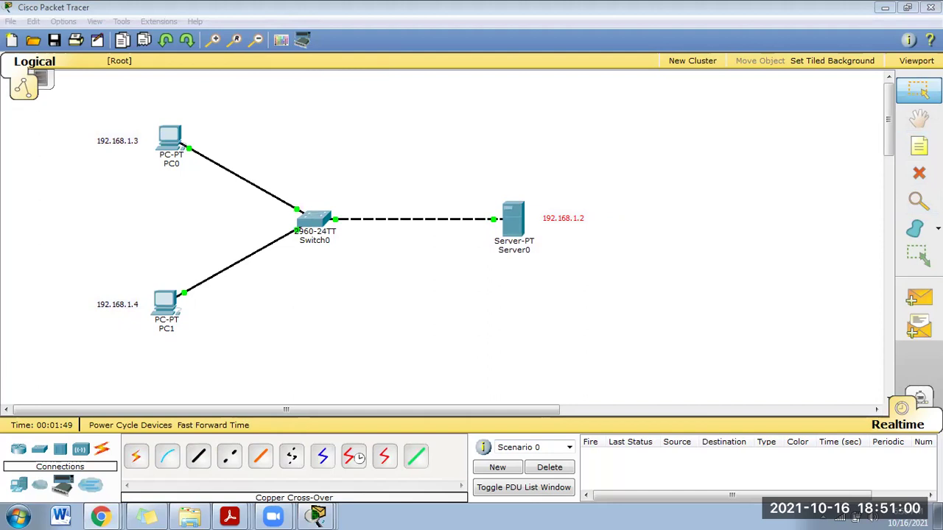
Set Server0's static IP address to 192.168.1.2 with subnet mask 255.255.255.0 in its IP Configuration.
{"action": "left_click", "coordinate": [514, 219]}
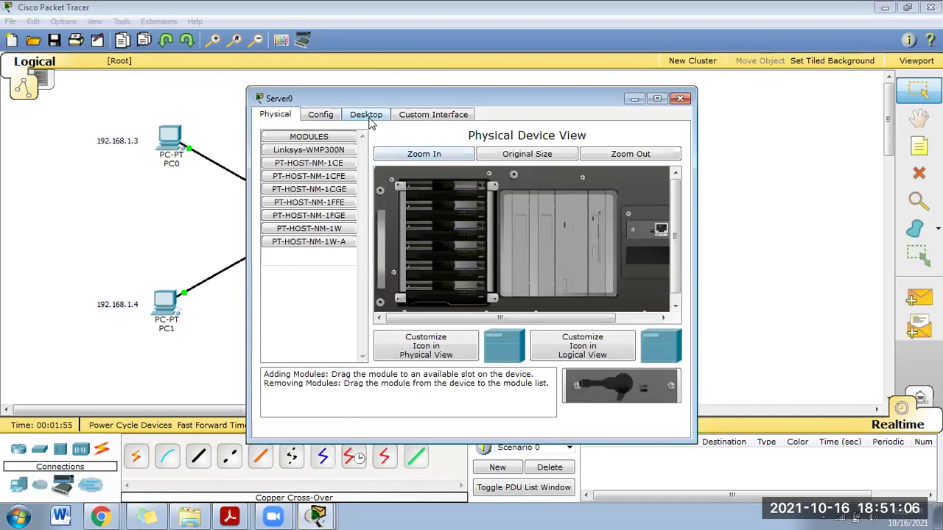
{"action": "left_click_drag", "start_coordinate": [460, 100], "coordinate": [514, 87]}
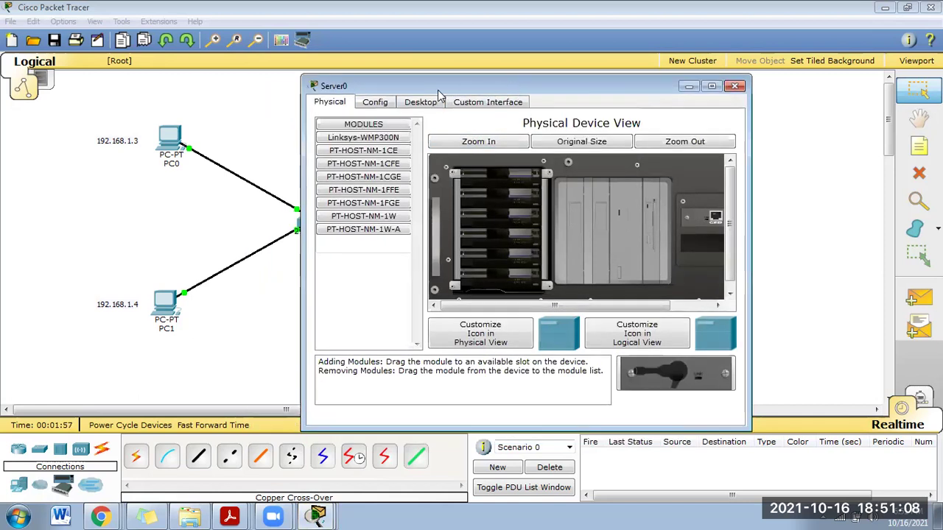
{"action": "left_click", "coordinate": [419, 103]}
{"action": "left_click", "coordinate": [376, 169]}
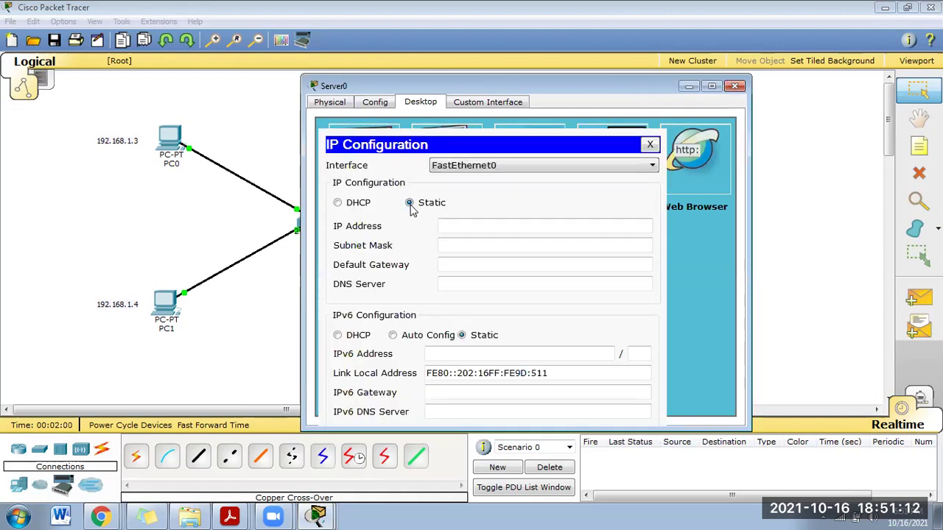
{"action": "left_click", "coordinate": [464, 226]}
{"action": "type", "text": "192.168"}
{"action": "type", "text": ".15"}
{"action": "type", "text": ".2"}
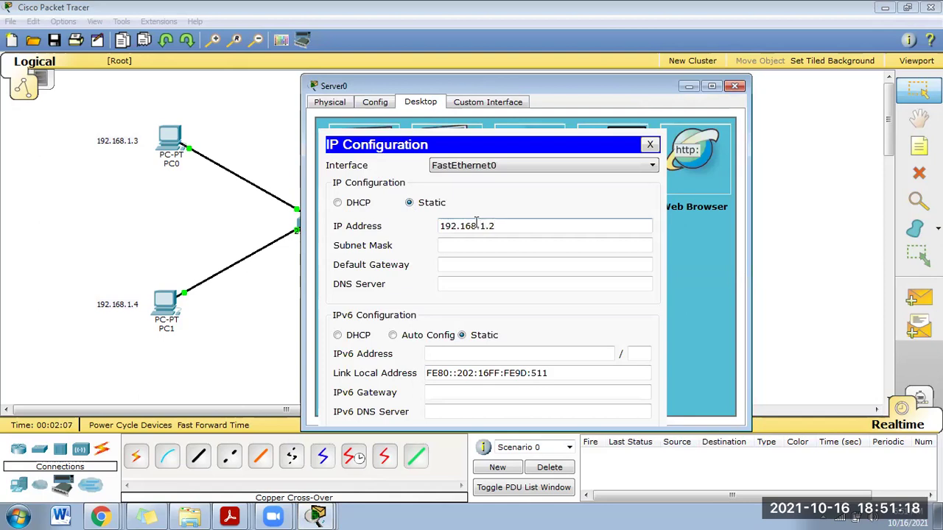
{"action": "left_click", "coordinate": [477, 246]}
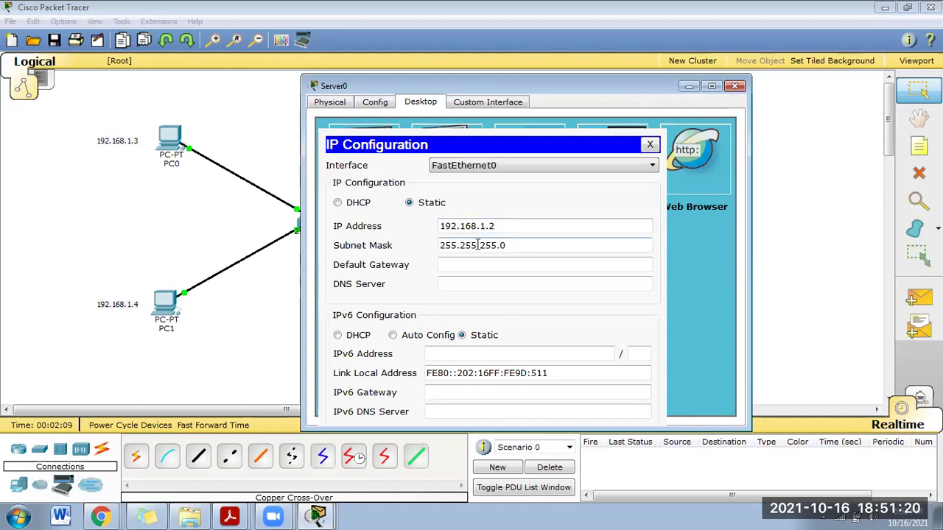
Set Server0's default gateway to 192.168.1.1 and its DNS server to 192.168.1.2.
{"action": "left_click", "coordinate": [478, 264]}
{"action": "type", "text": "192.168.1.1"}
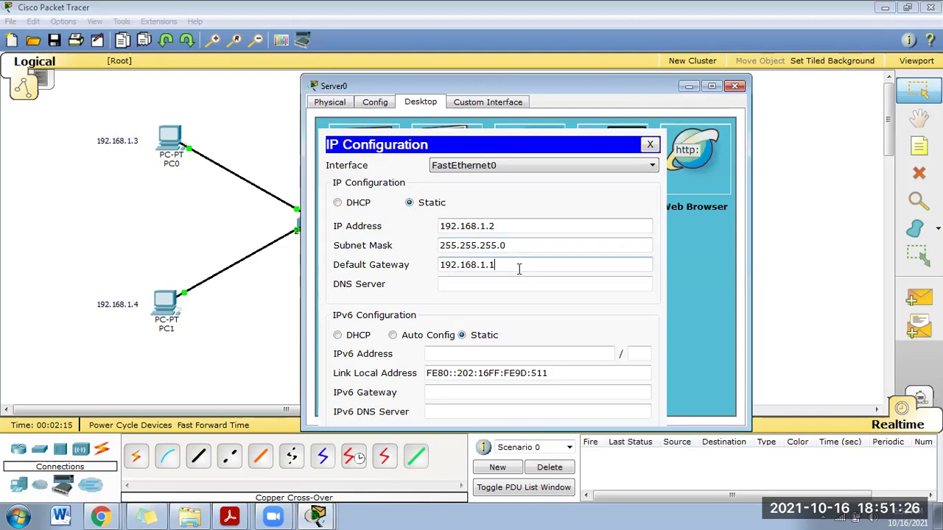
{"action": "left_click", "coordinate": [506, 279]}
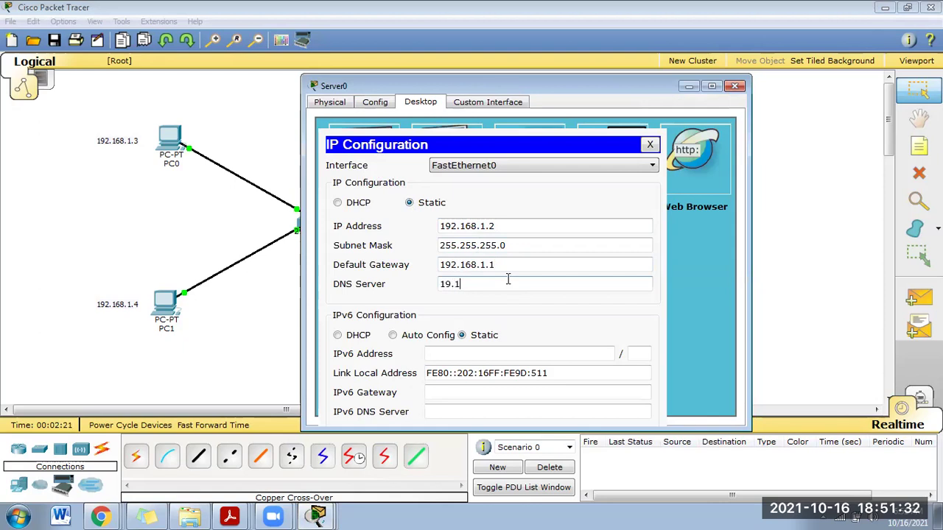
{"action": "key", "text": "BackSpace"}
{"action": "key", "text": "BackSpace"}
{"action": "type", "text": "68.1.2"}
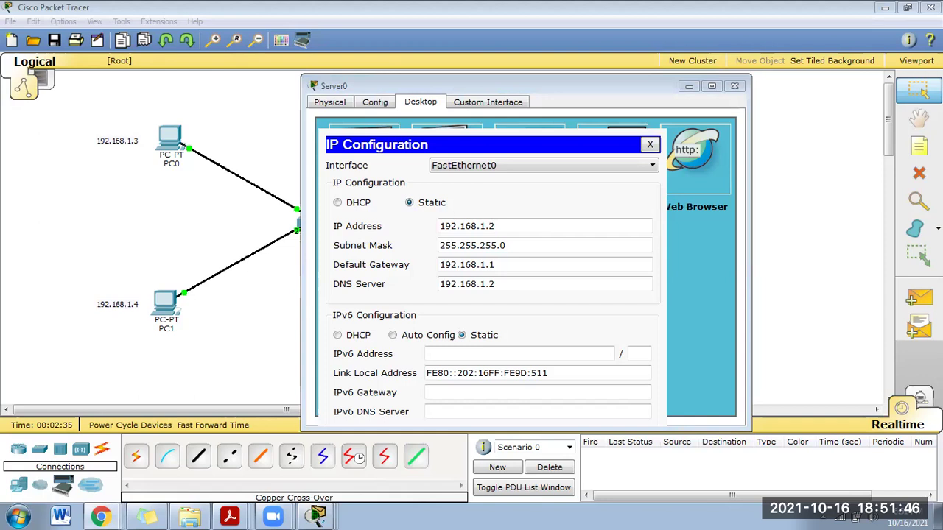
Change Server0's display name to DNS SERVER in its global settings and close the server window.
{"action": "left_click", "coordinate": [735, 85]}
{"action": "left_click", "coordinate": [527, 230]}
{"action": "left_click", "coordinate": [309, 117]}
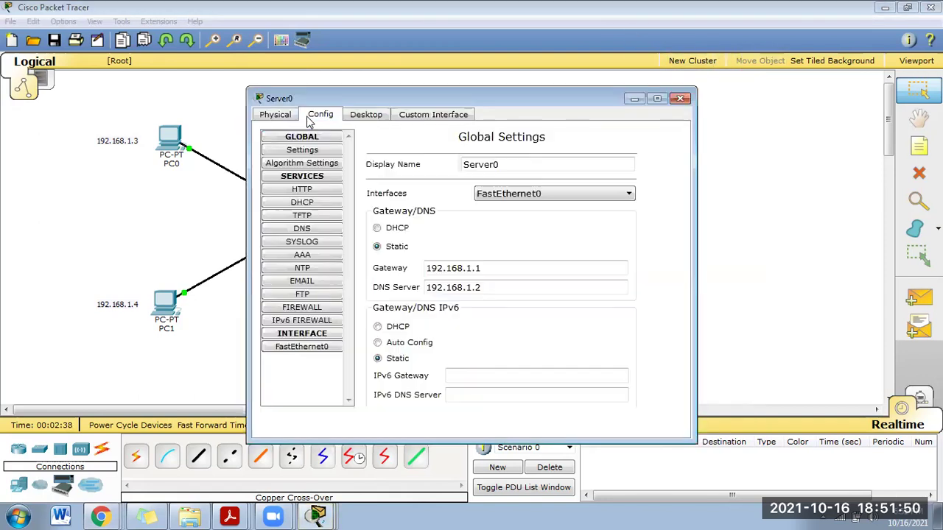
{"action": "left_click", "coordinate": [680, 98]}
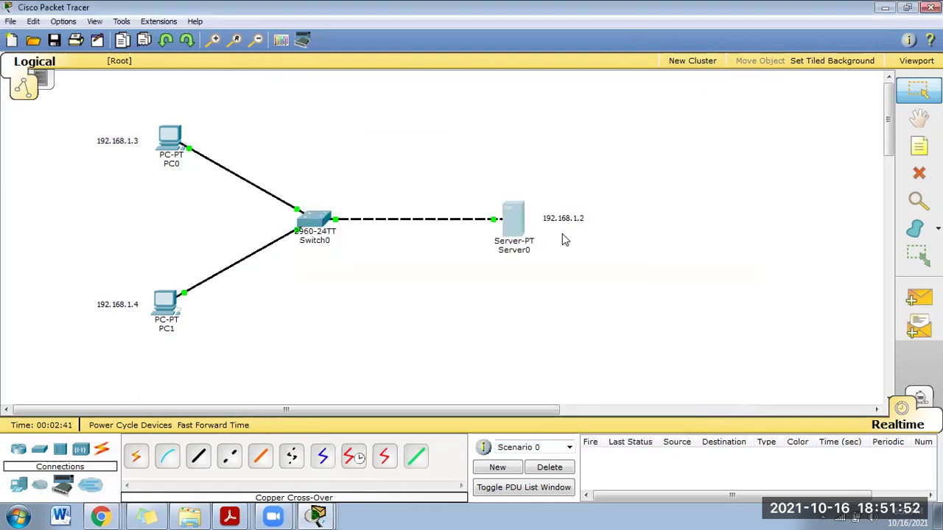
{"action": "left_click", "coordinate": [513, 231]}
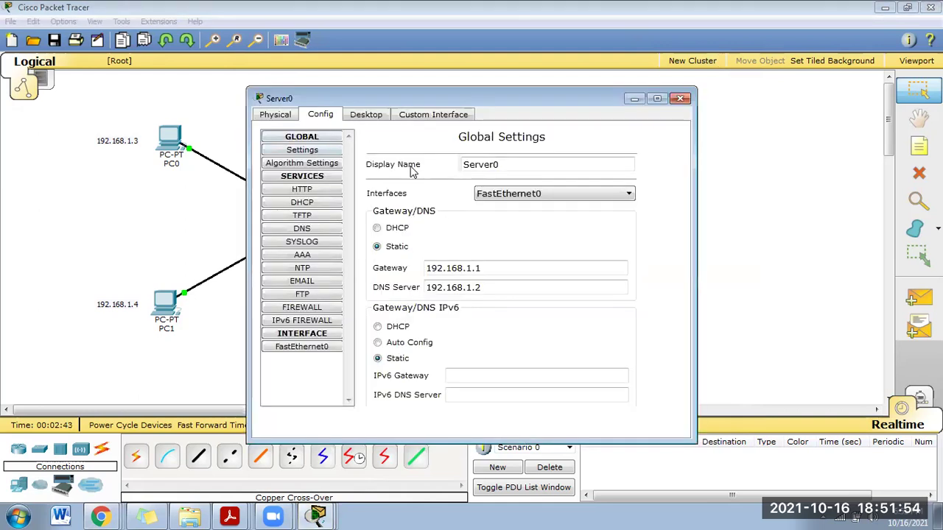
{"action": "left_click_drag", "start_coordinate": [515, 165], "coordinate": [406, 150]}
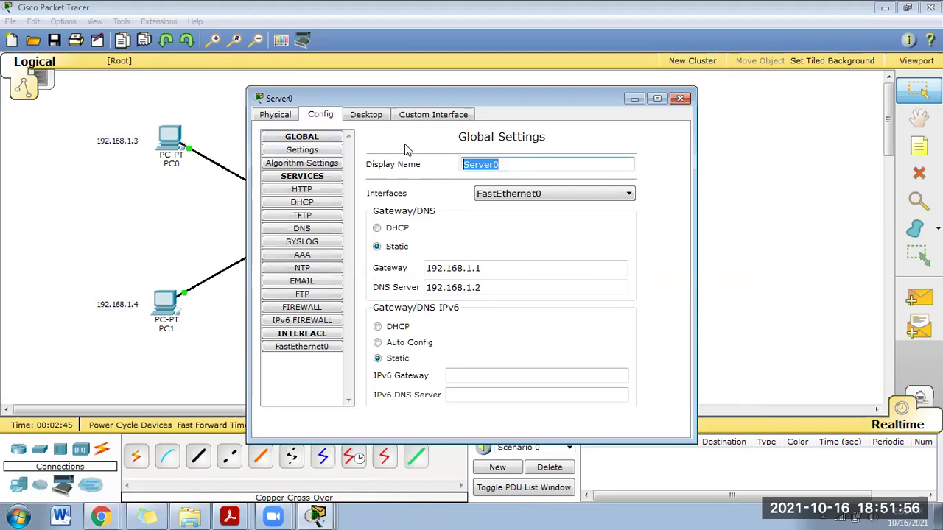
{"action": "type", "text": "DNS S"}
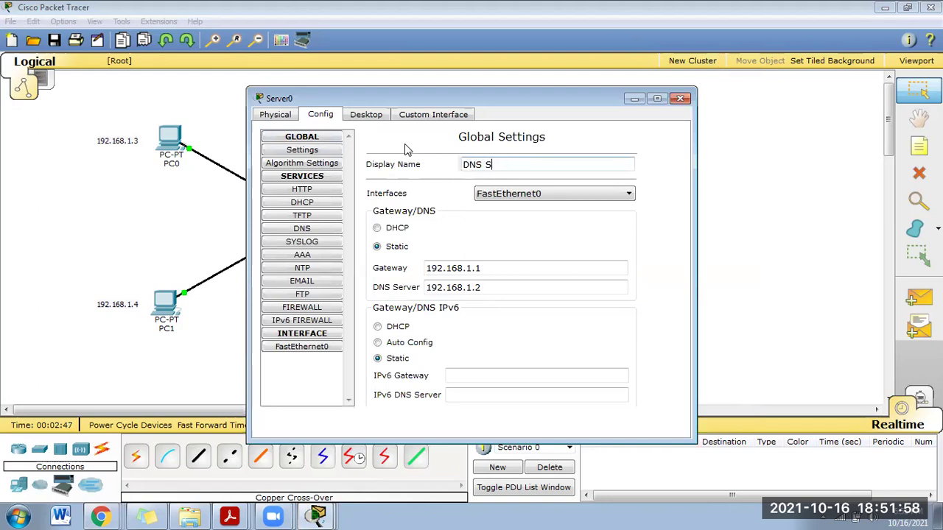
{"action": "type", "text": "ERVE"}
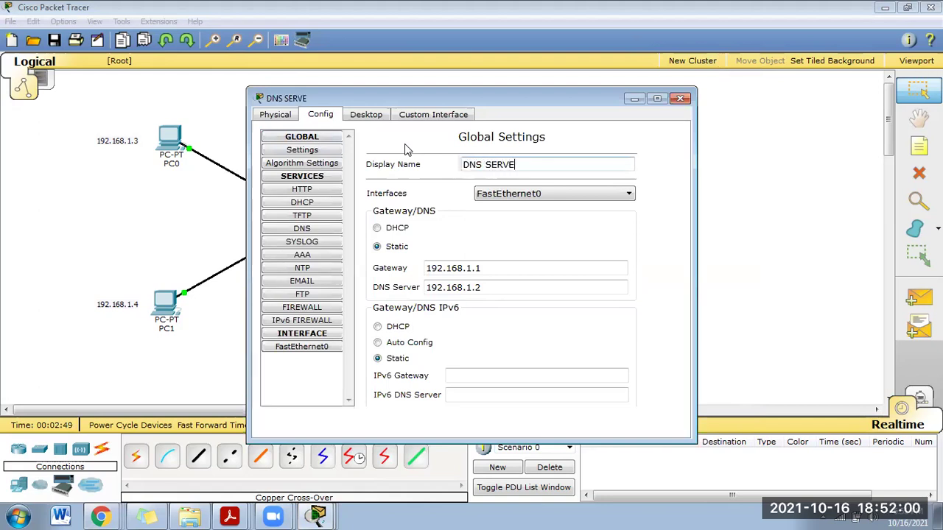
{"action": "type", "text": "R"}
{"action": "left_click", "coordinate": [737, 246]}
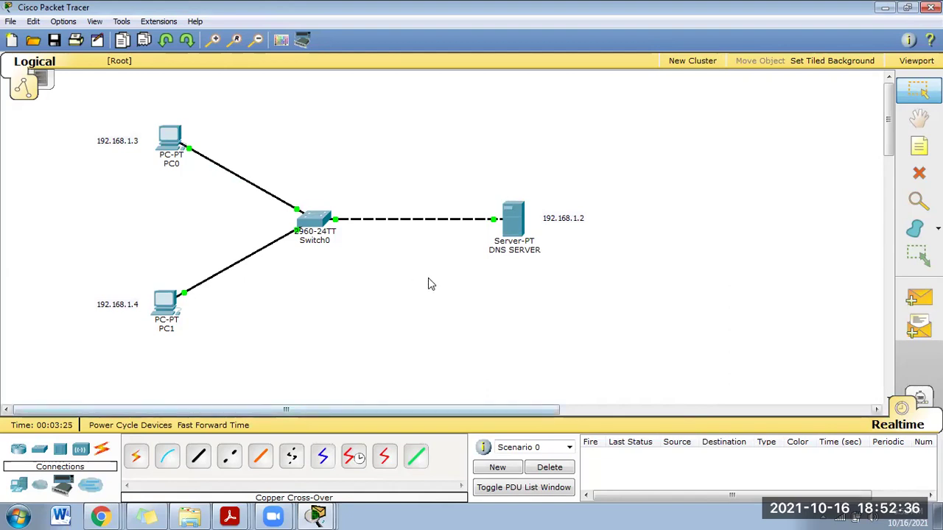
{"action": "left_click", "coordinate": [513, 219]}
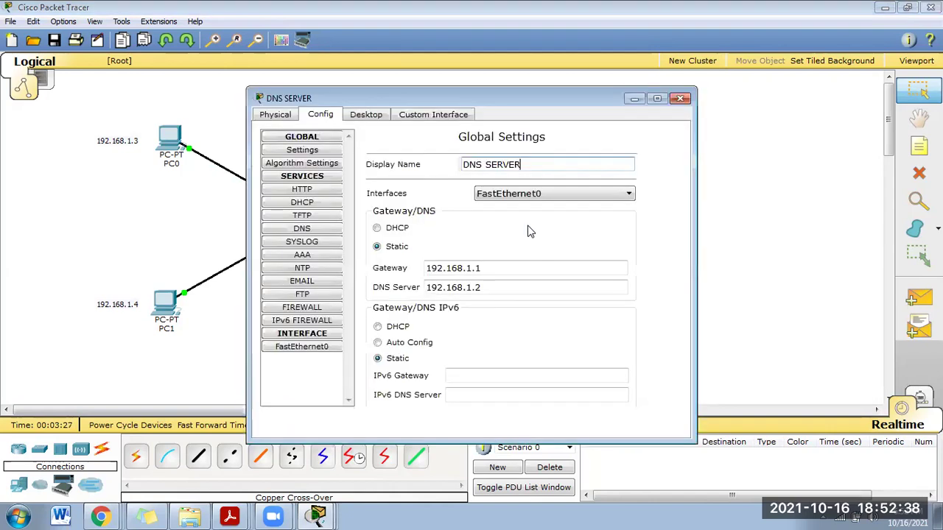
{"action": "left_click", "coordinate": [680, 98]}
Add the note DOMAIN NAME SYSTEM (MAIN SERVER) and place it above the network diagram as a heading.
{"action": "left_click", "coordinate": [919, 146]}
{"action": "left_click", "coordinate": [470, 125]}
{"action": "type", "text": "D"}
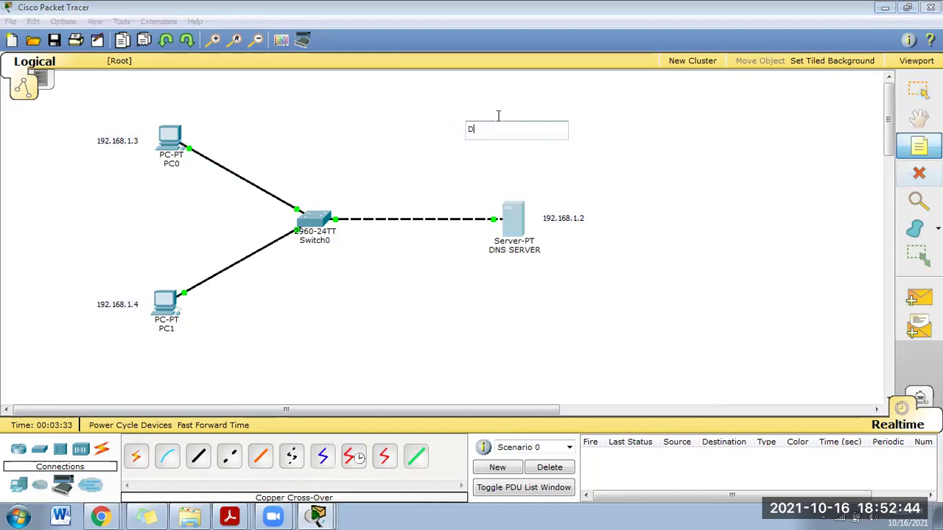
{"action": "type", "text": "OMAIN NAME "}
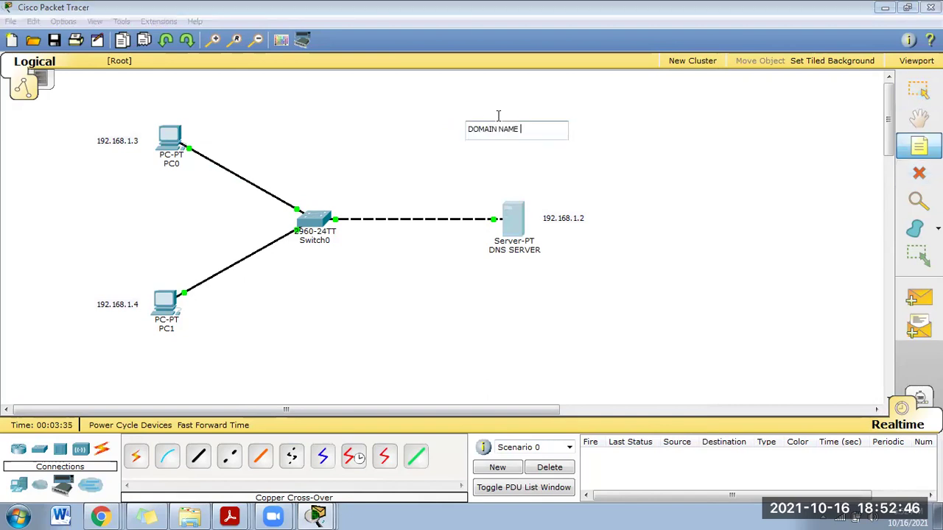
{"action": "type", "text": "SYSTEM (MAIN SE"}
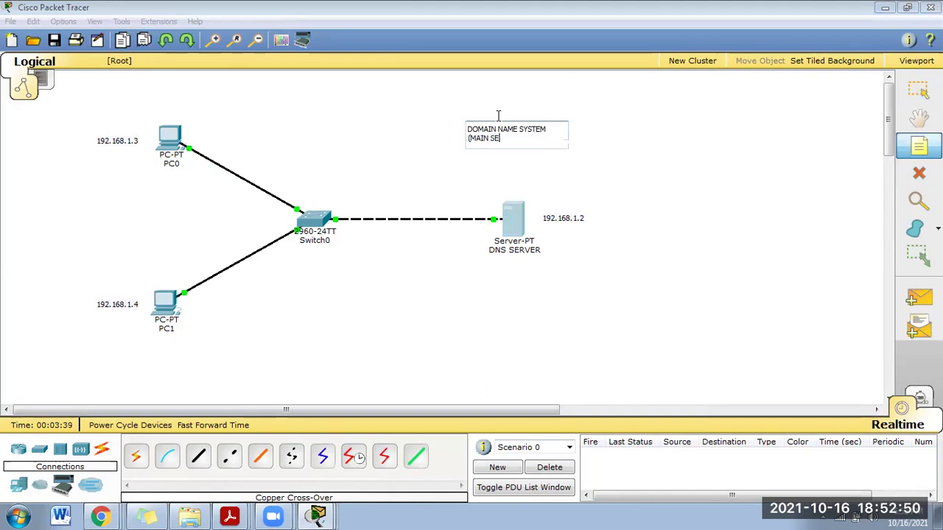
{"action": "type", "text": "RVER)"}
{"action": "key", "text": "Escape"}
{"action": "left_click_drag", "start_coordinate": [515, 142], "coordinate": [430, 101]}
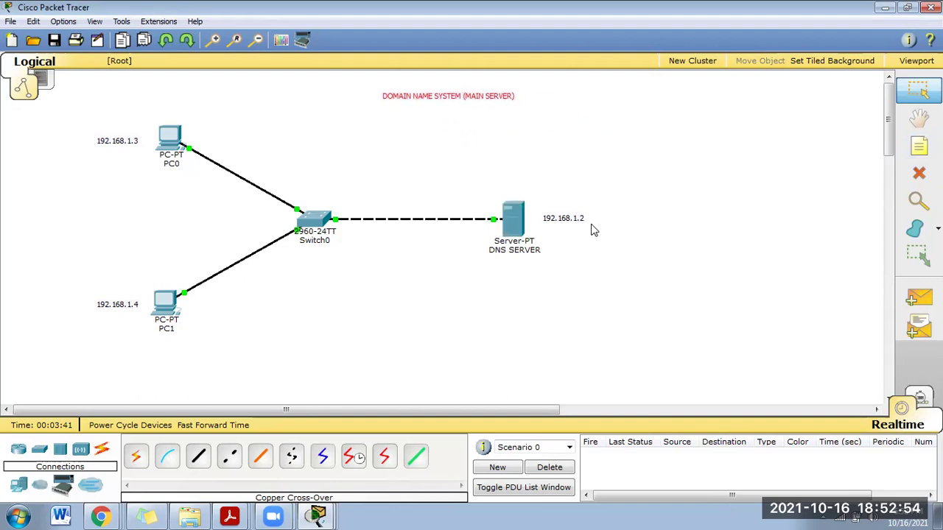
Examine the DNS SERVER's global settings and its IP Configuration, including the default gateway and DNS server address.
{"action": "left_click", "coordinate": [513, 221]}
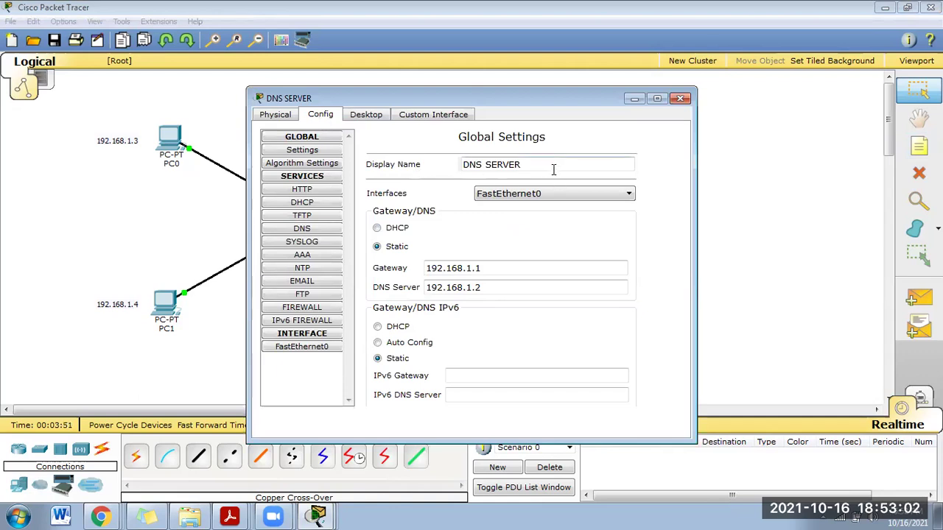
{"action": "left_click", "coordinate": [680, 98]}
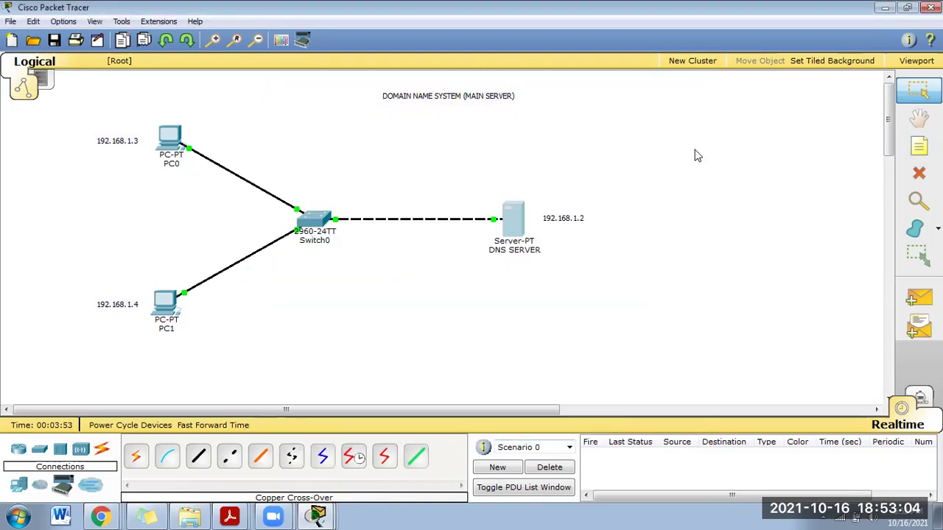
{"action": "left_click", "coordinate": [513, 219]}
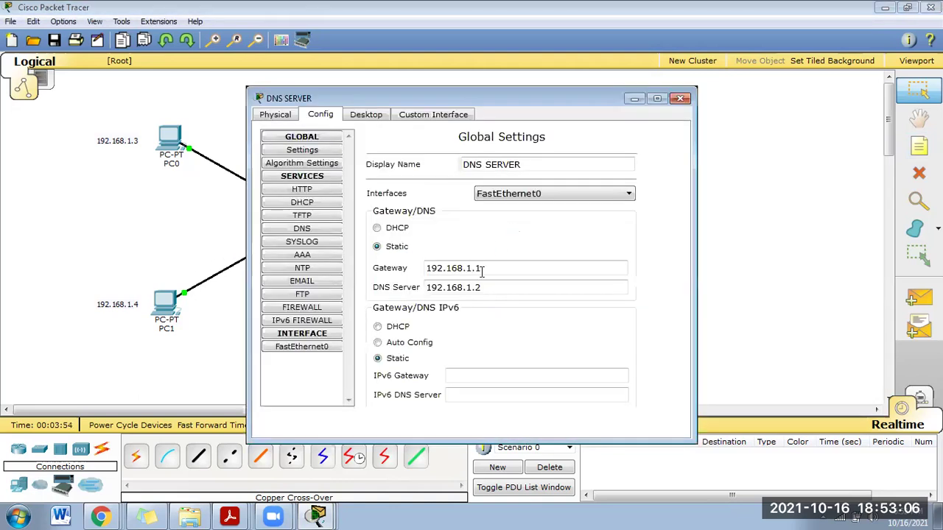
{"action": "left_click", "coordinate": [681, 98]}
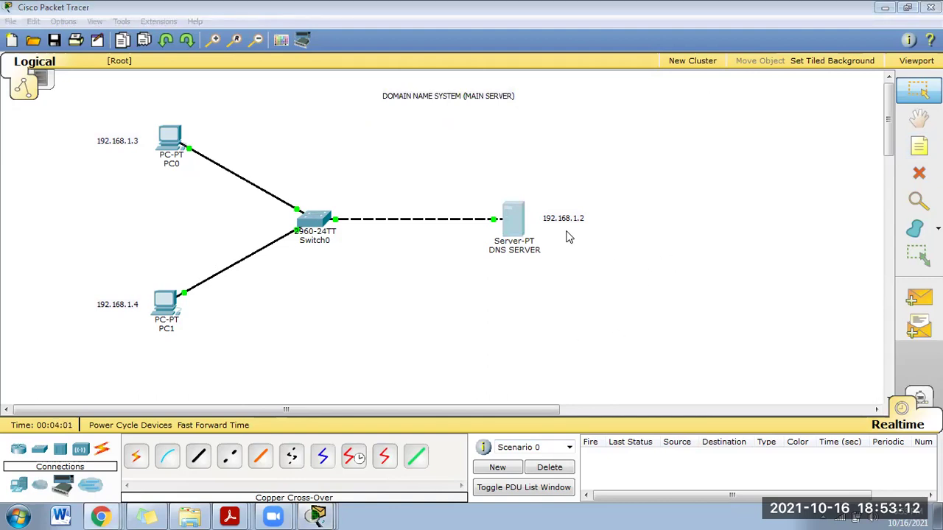
{"action": "left_click", "coordinate": [520, 224]}
{"action": "left_click", "coordinate": [358, 117]}
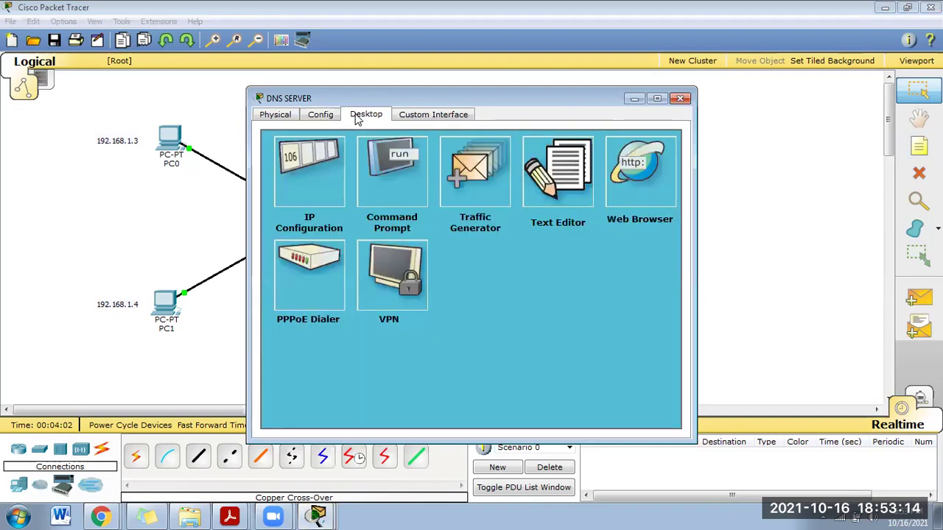
{"action": "left_click", "coordinate": [298, 193]}
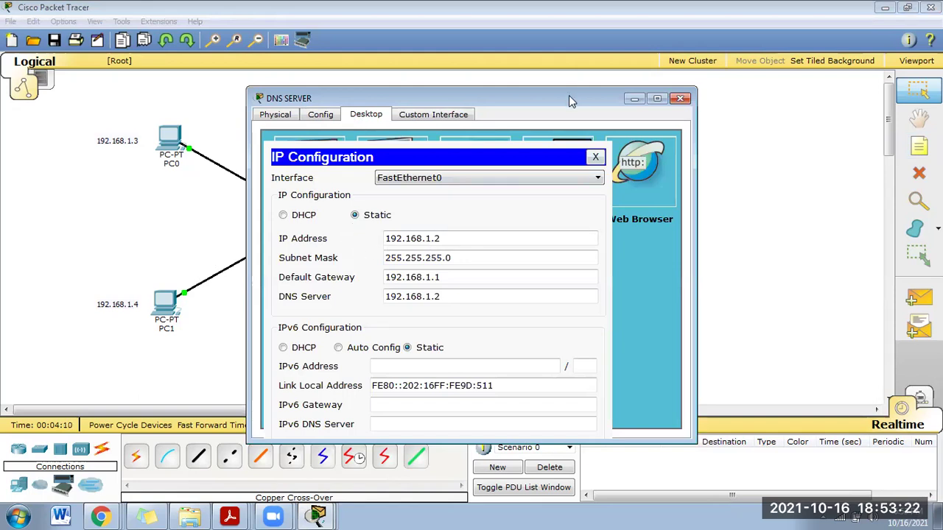
{"action": "left_click_drag", "start_coordinate": [571, 99], "coordinate": [347, 70]}
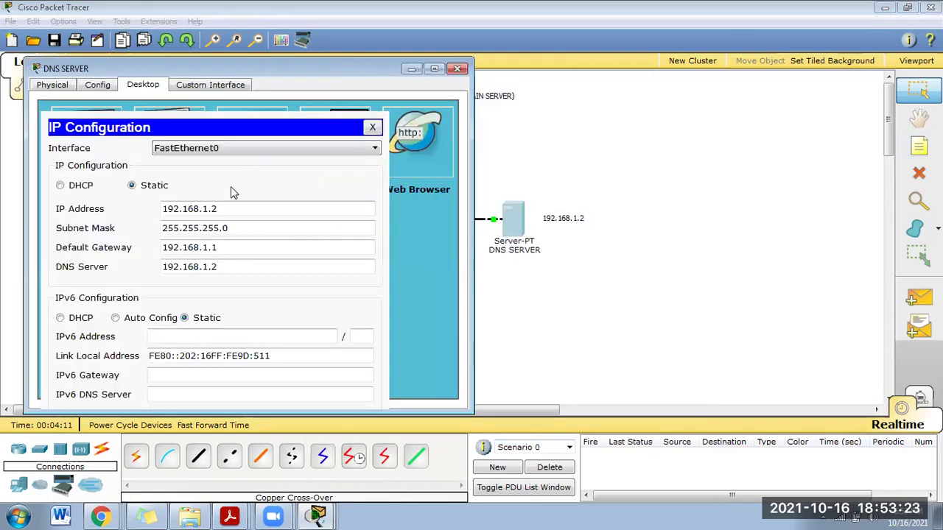
{"action": "left_click", "coordinate": [244, 250]}
{"action": "left_click", "coordinate": [242, 267]}
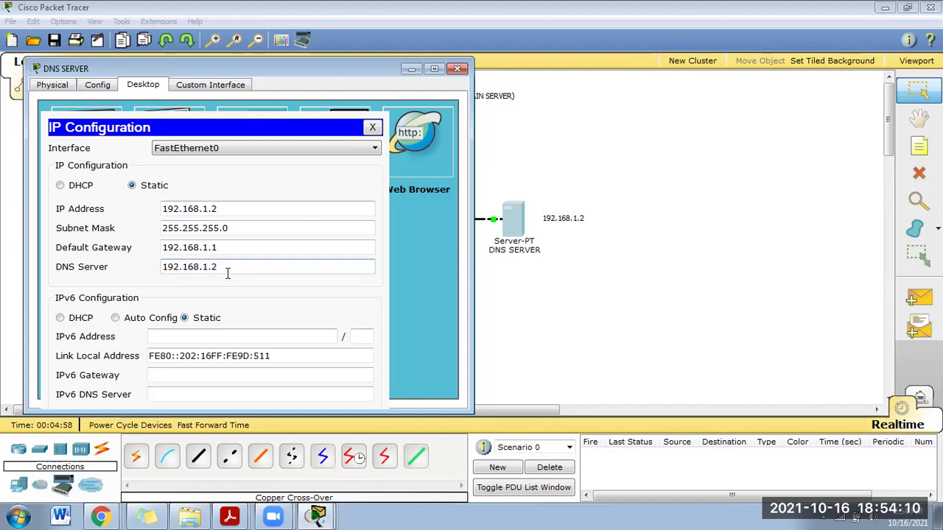
{"action": "left_click", "coordinate": [457, 69]}
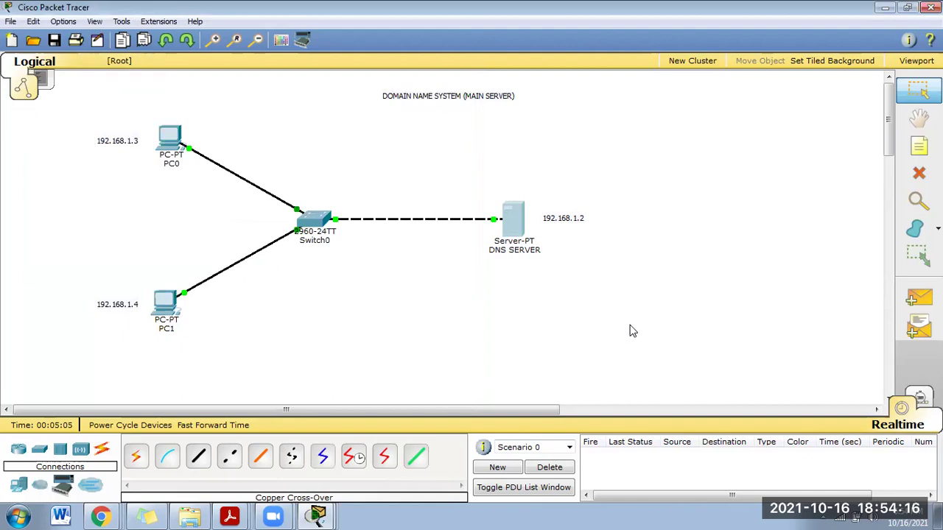
{"action": "left_click", "coordinate": [317, 515]}
{"action": "left_click", "coordinate": [248, 480]}
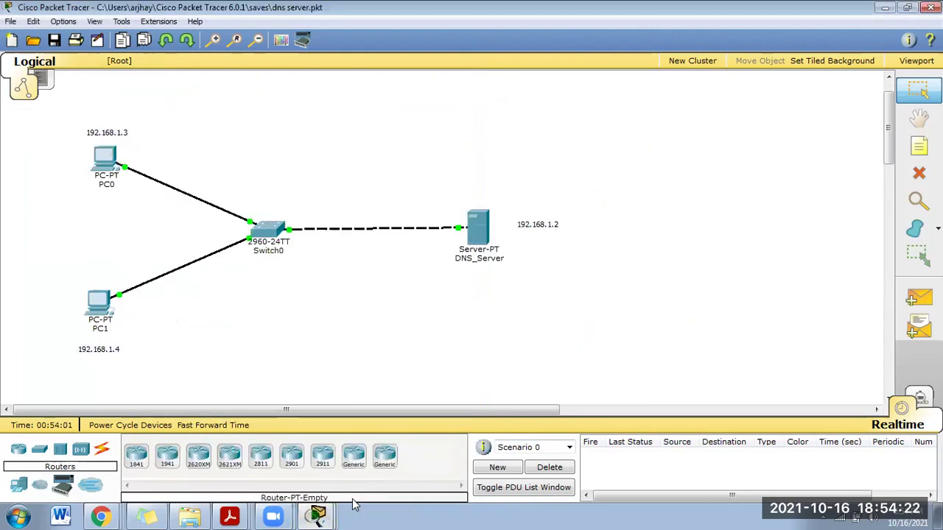
{"action": "left_click", "coordinate": [9, 23]}
{"action": "key", "text": "Escape"}
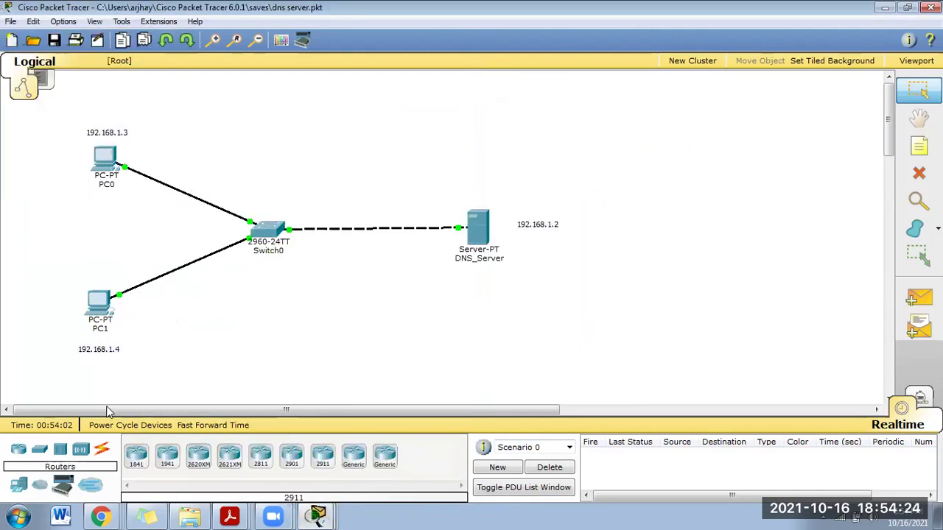
Launch another Cisco Packet Tracer instance and maximize its window.
{"action": "left_click", "coordinate": [18, 515]}
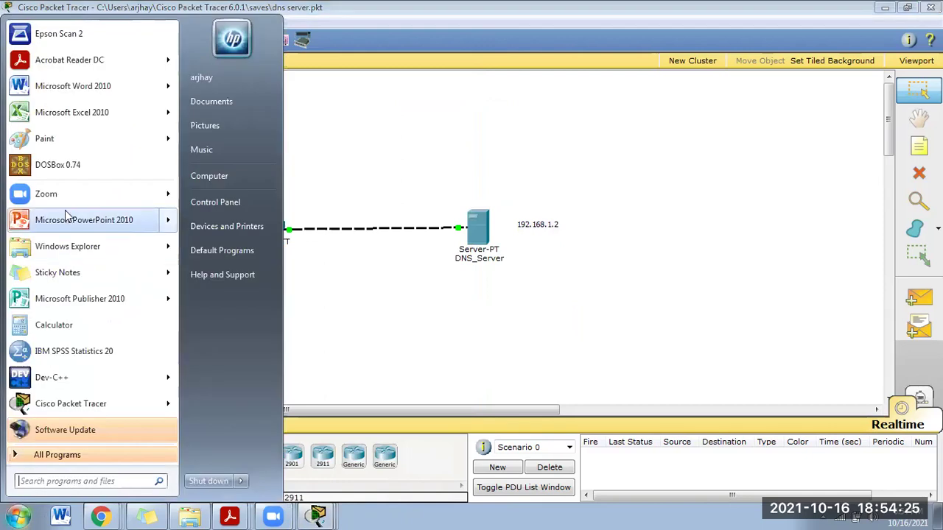
{"action": "left_click", "coordinate": [98, 409]}
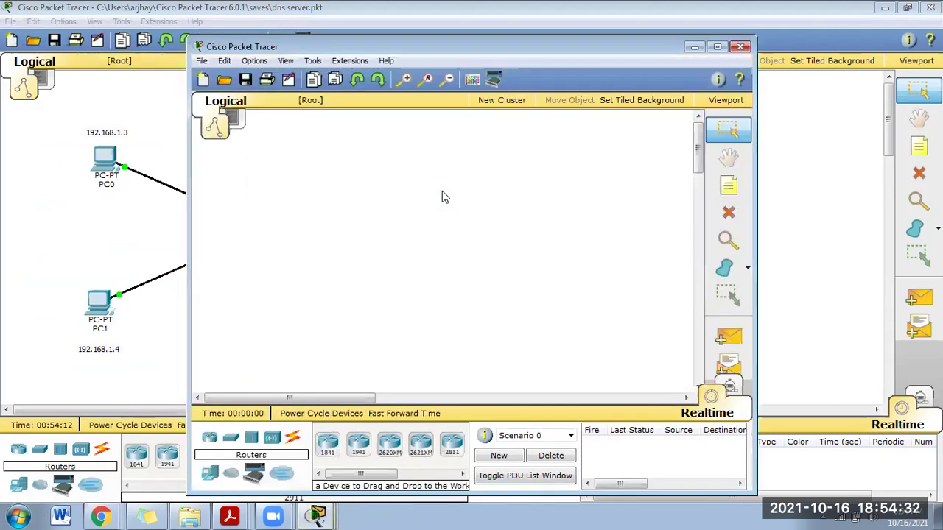
{"action": "left_click", "coordinate": [716, 47]}
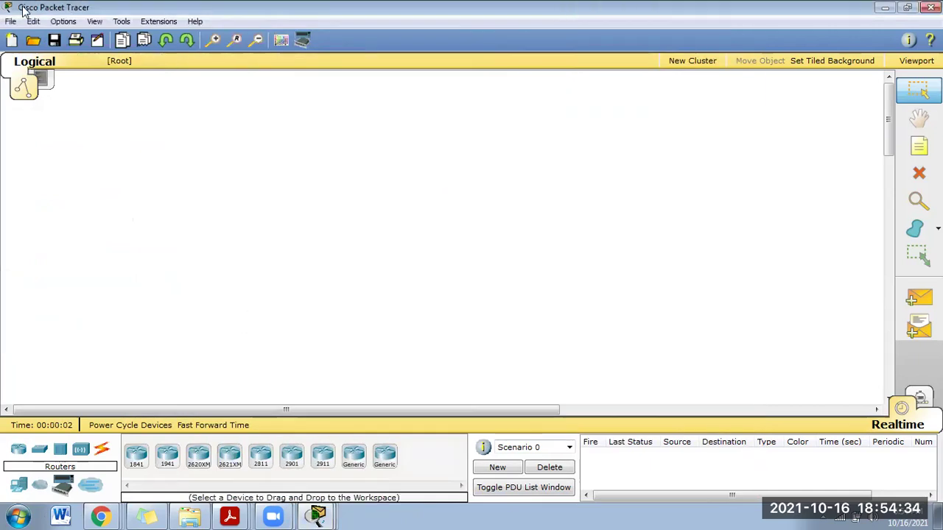
Open the saved network file server1.pkt in the new Packet Tracer window.
{"action": "left_click", "coordinate": [10, 20]}
{"action": "left_click", "coordinate": [33, 53]}
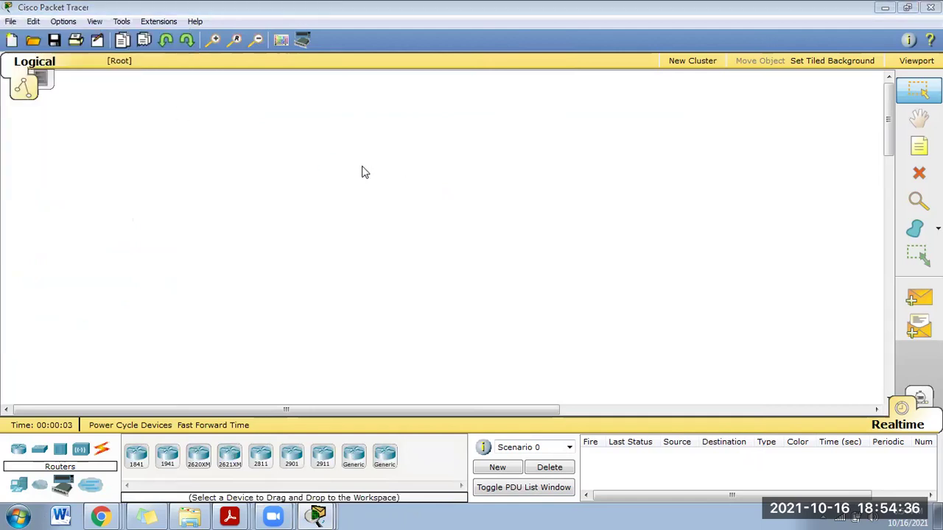
{"action": "left_click_drag", "start_coordinate": [255, 128], "coordinate": [258, 232]}
{"action": "left_click", "coordinate": [184, 229]}
{"action": "left_click", "coordinate": [181, 254]}
{"action": "left_click", "coordinate": [183, 240]}
{"action": "left_click", "coordinate": [329, 324]}
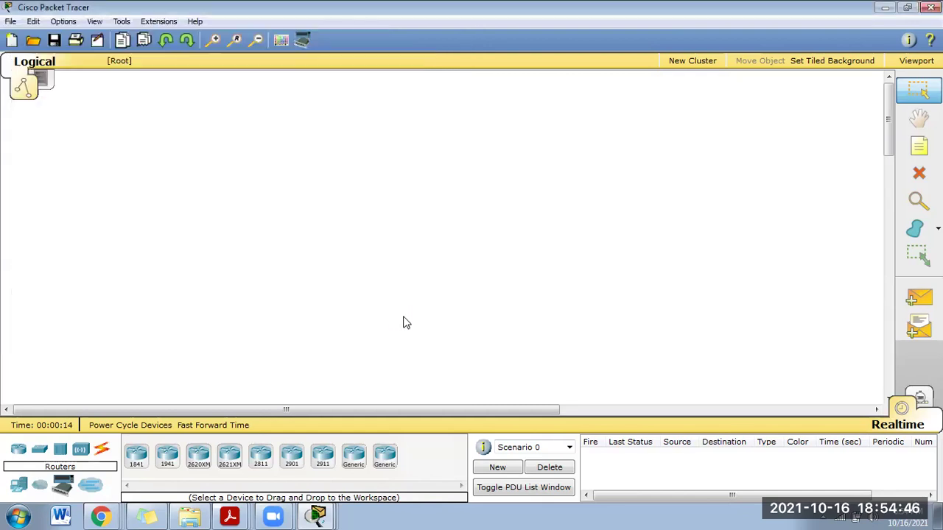
Enter 192.168.1.100 as the start IP address in Server0's DHCP service settings and close the server window without saving the pool.
{"action": "left_click", "coordinate": [378, 112]}
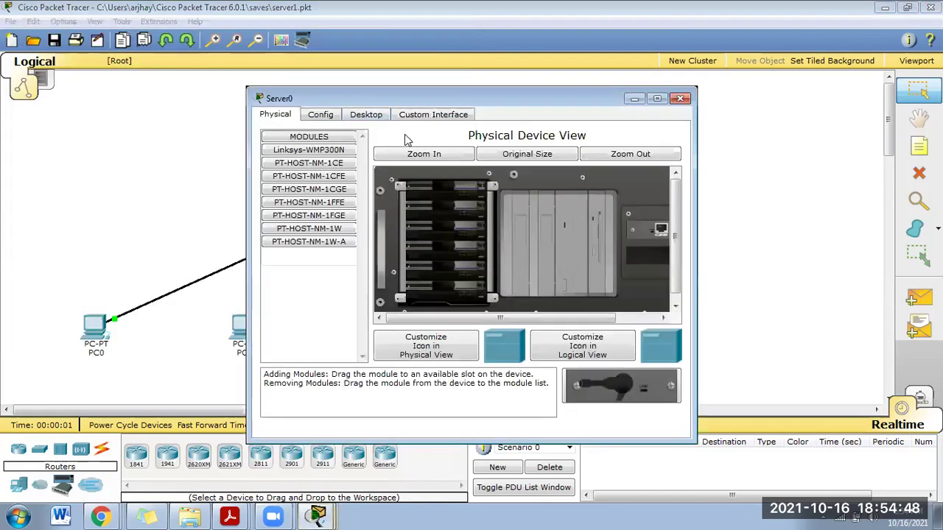
{"action": "left_click", "coordinate": [679, 99]}
{"action": "left_click", "coordinate": [365, 109]}
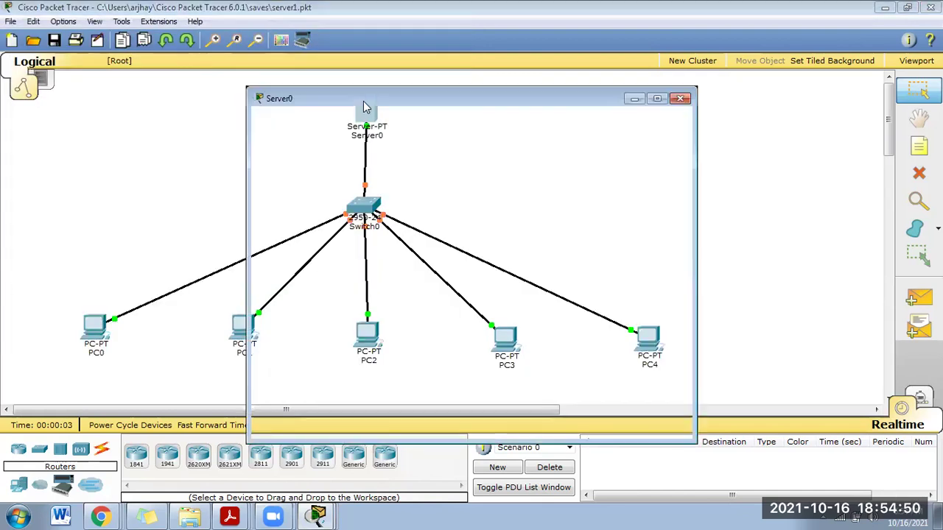
{"action": "left_click", "coordinate": [361, 115]}
{"action": "left_click", "coordinate": [335, 114]}
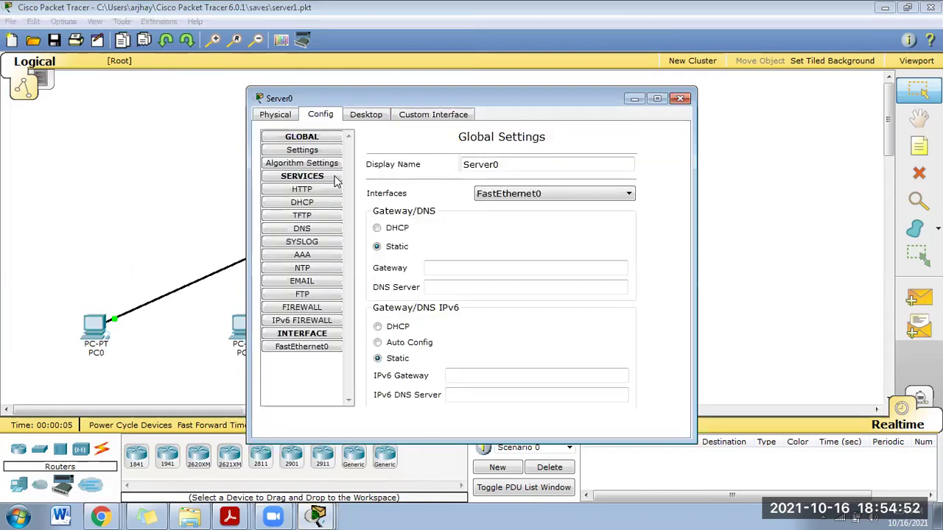
{"action": "left_click", "coordinate": [303, 202]}
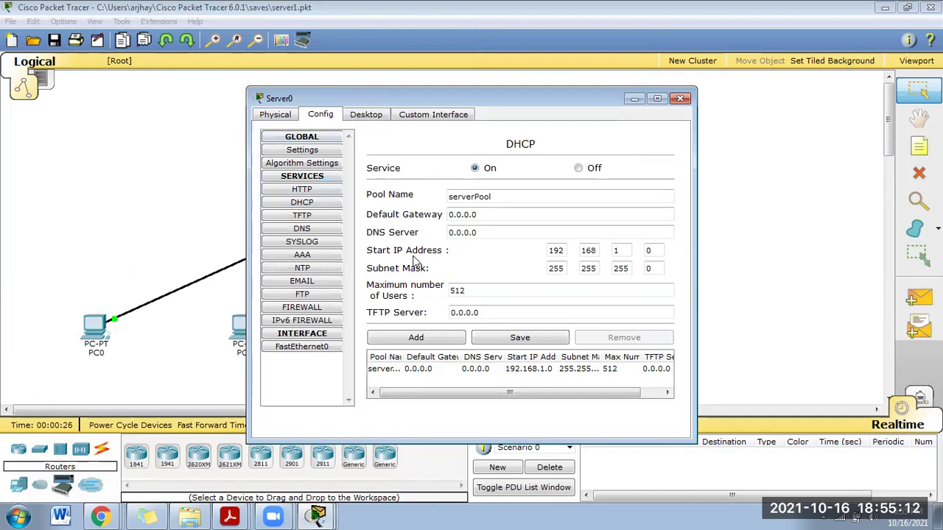
{"action": "left_click", "coordinate": [618, 251]}
{"action": "double_click", "coordinate": [651, 251]}
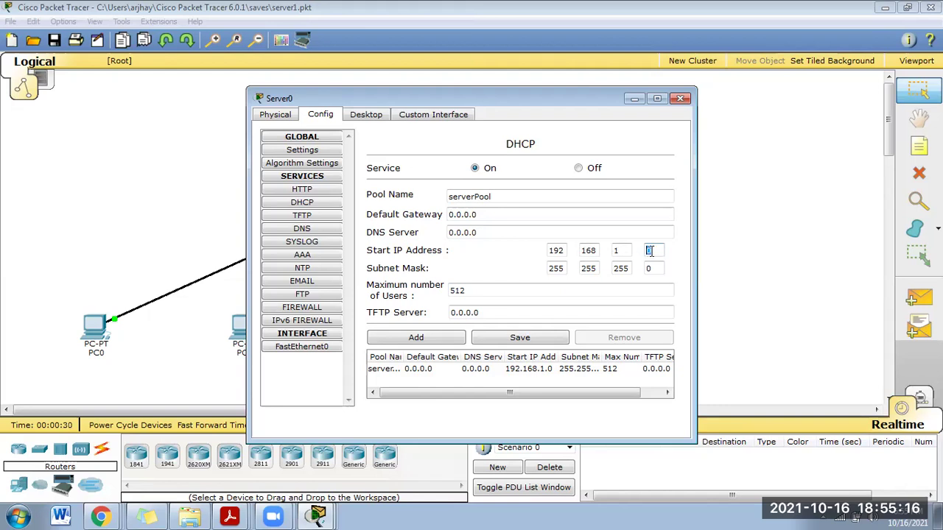
{"action": "type", "text": "0"}
{"action": "type", "text": "1"}
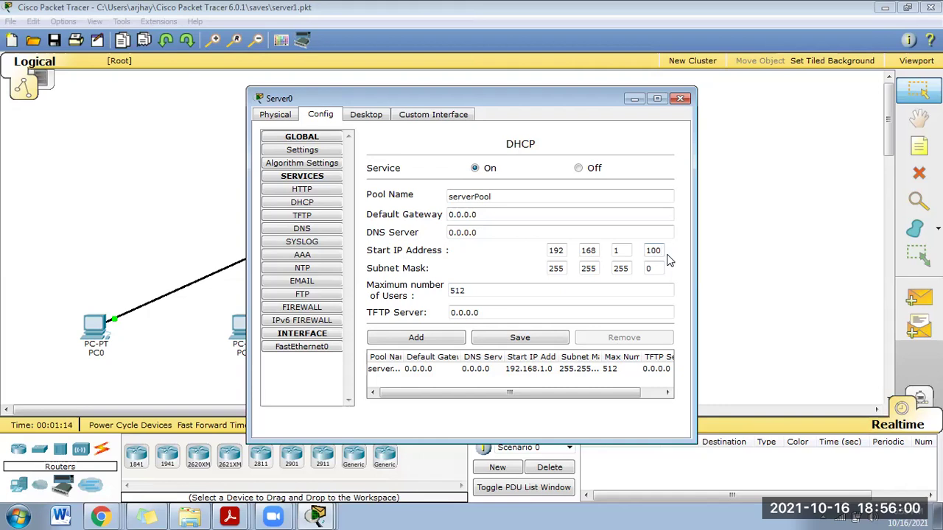
{"action": "left_click", "coordinate": [682, 99]}
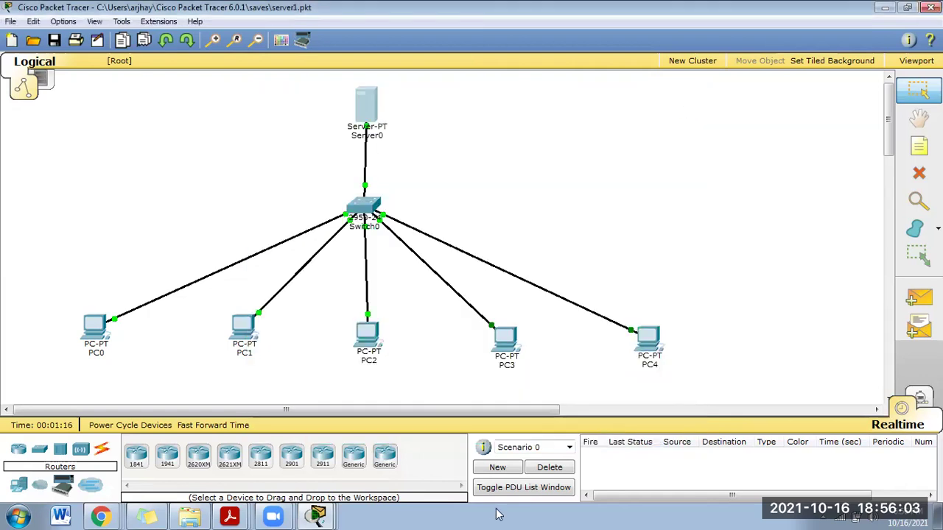
Switch back to the unsaved DNS network window and examine the DNS SERVER's IP configuration and global settings.
{"action": "left_click", "coordinate": [319, 516]}
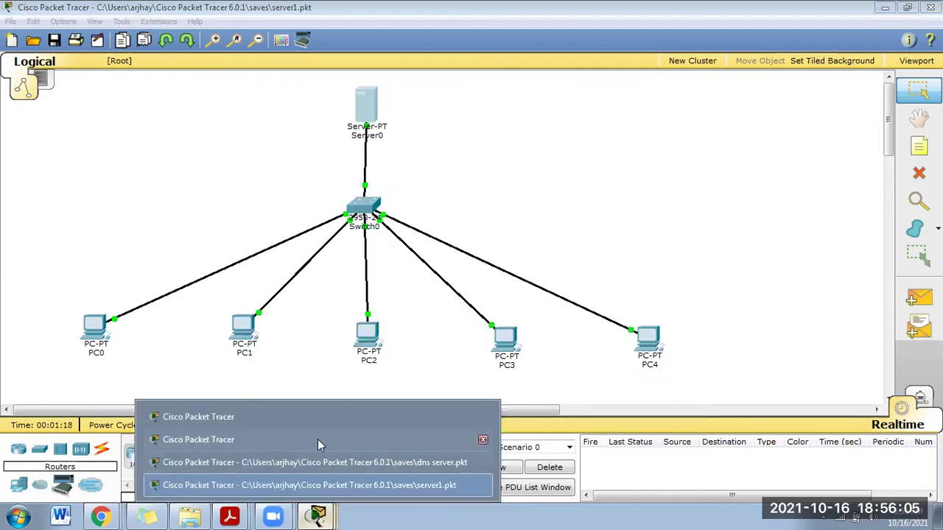
{"action": "left_click", "coordinate": [244, 439]}
{"action": "left_click", "coordinate": [248, 440]}
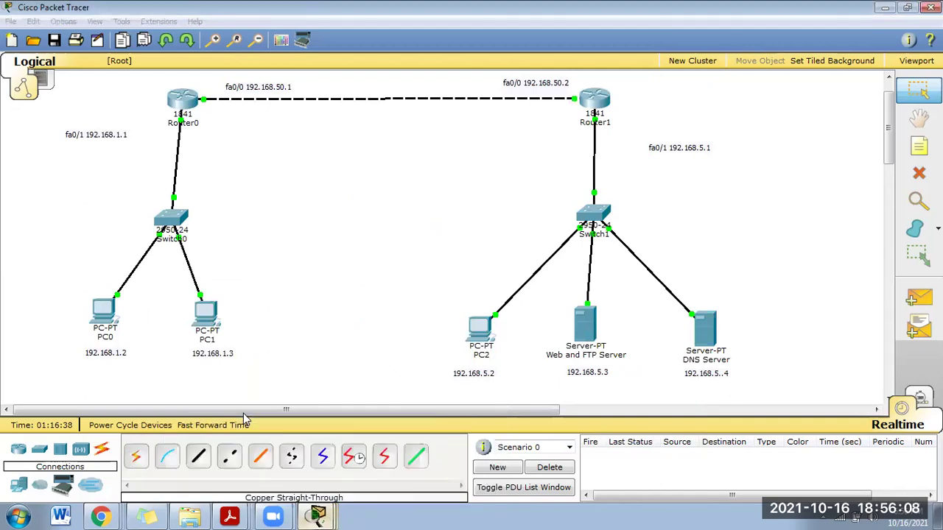
{"action": "left_click", "coordinate": [516, 228]}
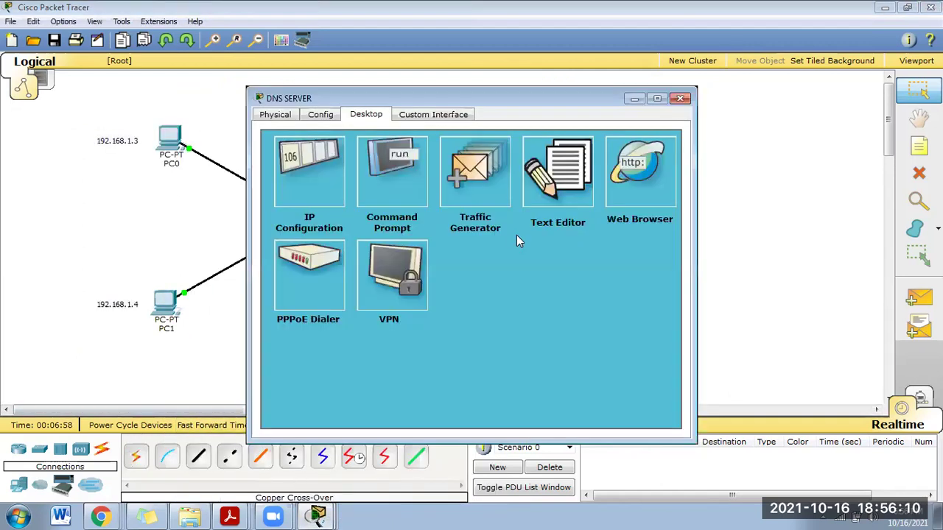
{"action": "left_click", "coordinate": [319, 183]}
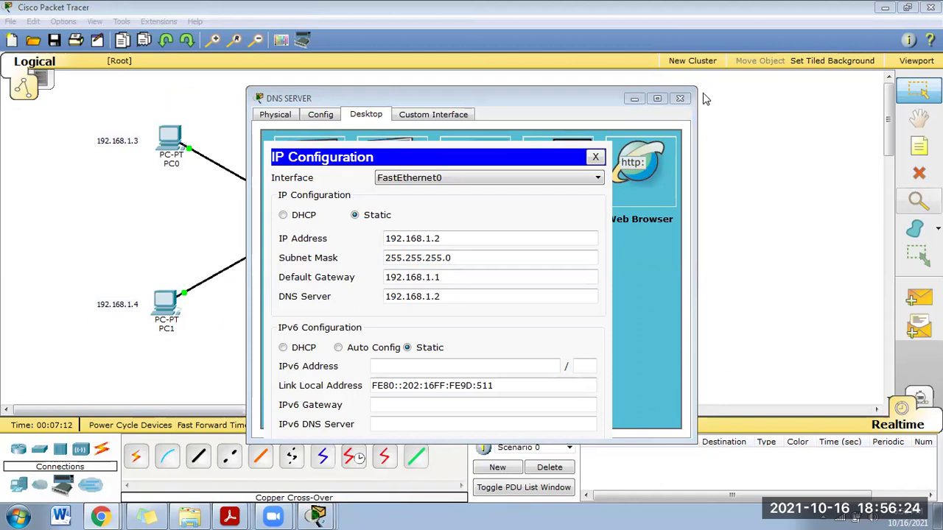
{"action": "left_click", "coordinate": [680, 98]}
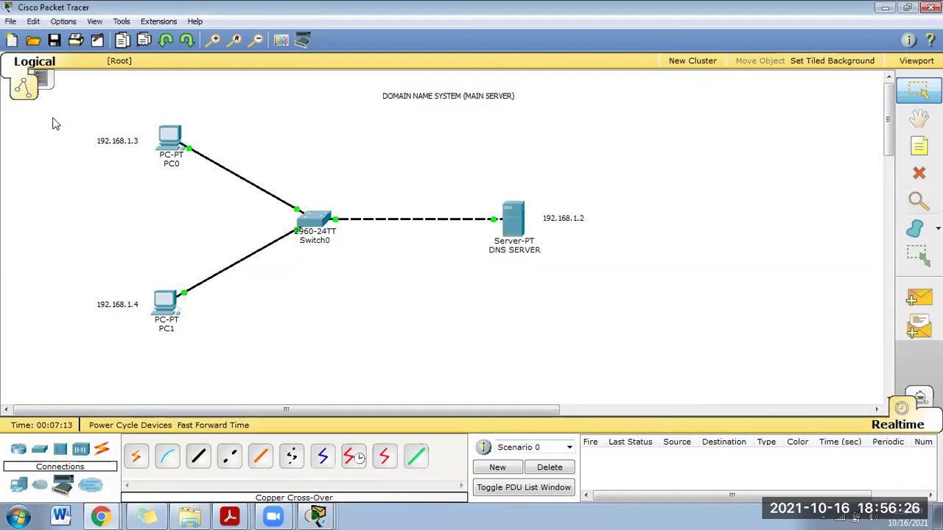
{"action": "left_click", "coordinate": [513, 221]}
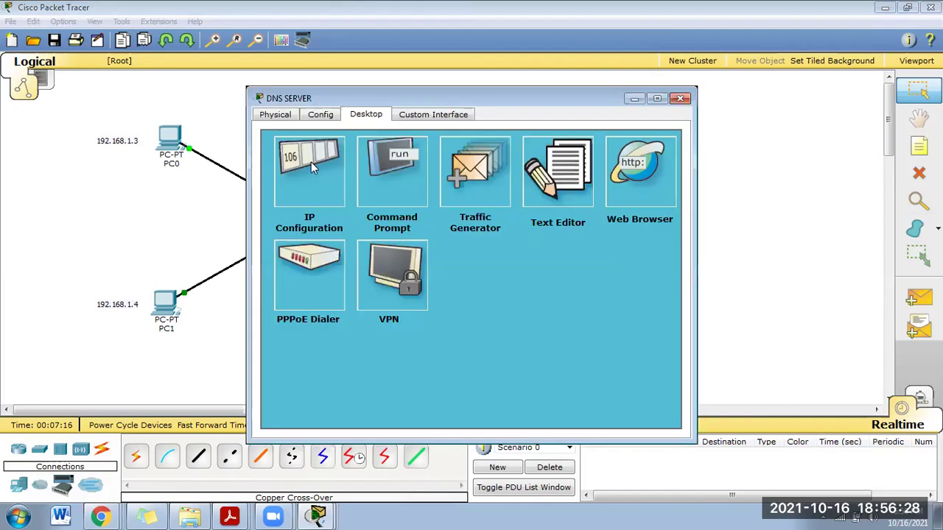
{"action": "left_click", "coordinate": [321, 115]}
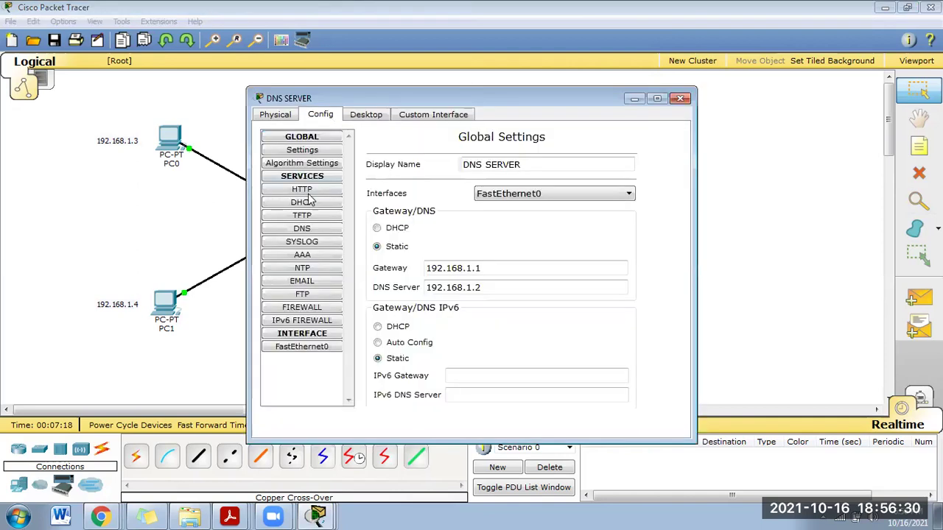
{"action": "left_click", "coordinate": [372, 115]}
{"action": "left_click", "coordinate": [680, 99]}
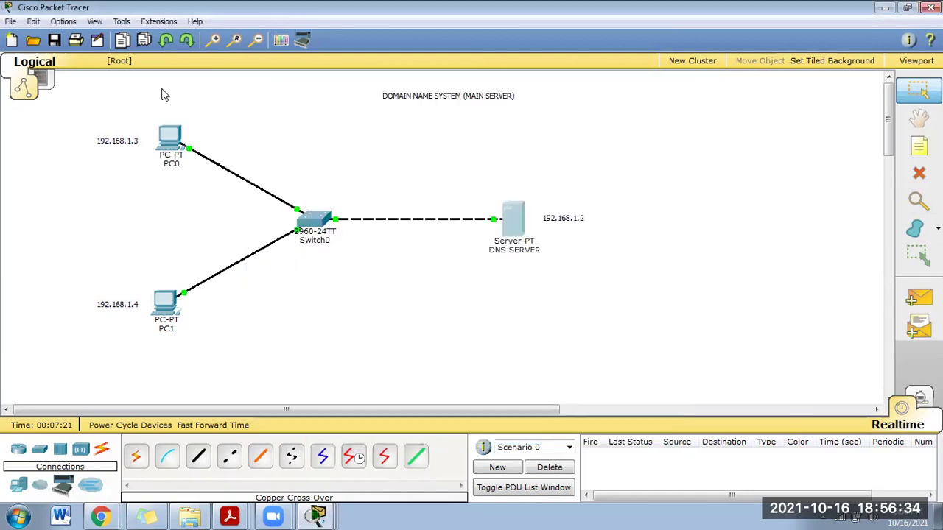
Assign PC0 the static IP address 192.168.1.3 with subnet mask 255.255.255.0.
{"action": "left_click", "coordinate": [168, 140]}
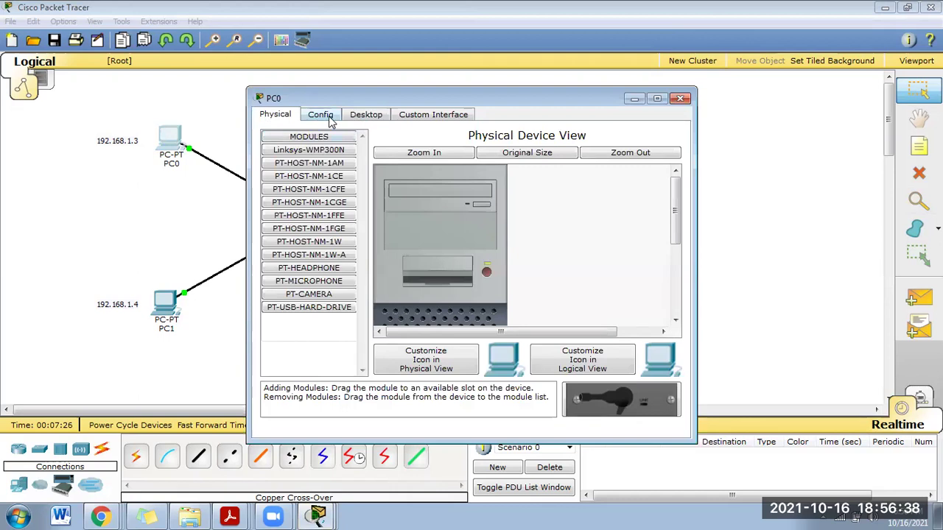
{"action": "left_click", "coordinate": [357, 119]}
{"action": "left_click", "coordinate": [427, 198]}
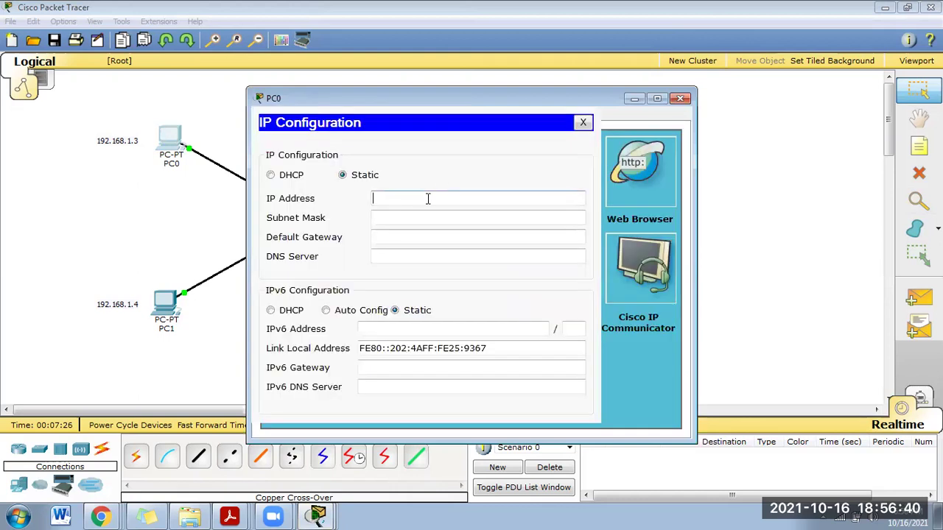
{"action": "type", "text": "192.168"}
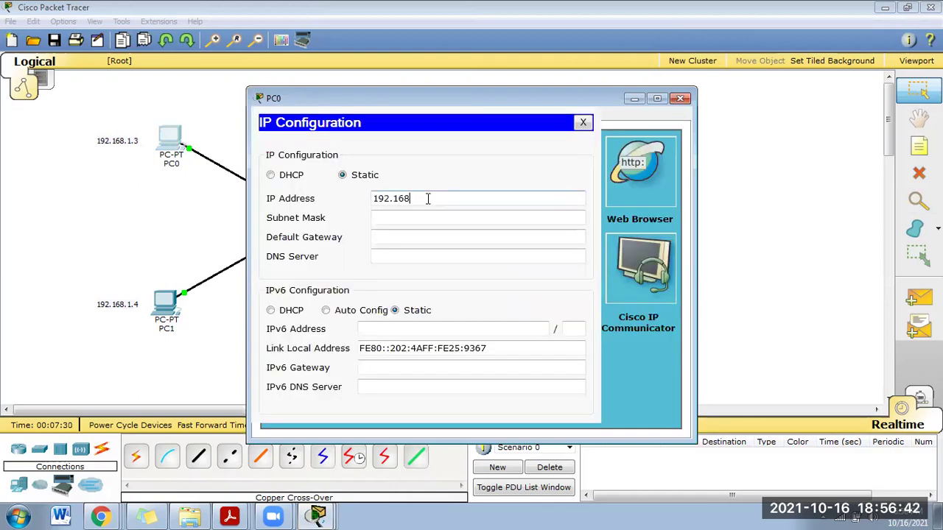
{"action": "type", "text": ".1.3"}
{"action": "left_click", "coordinate": [394, 217]}
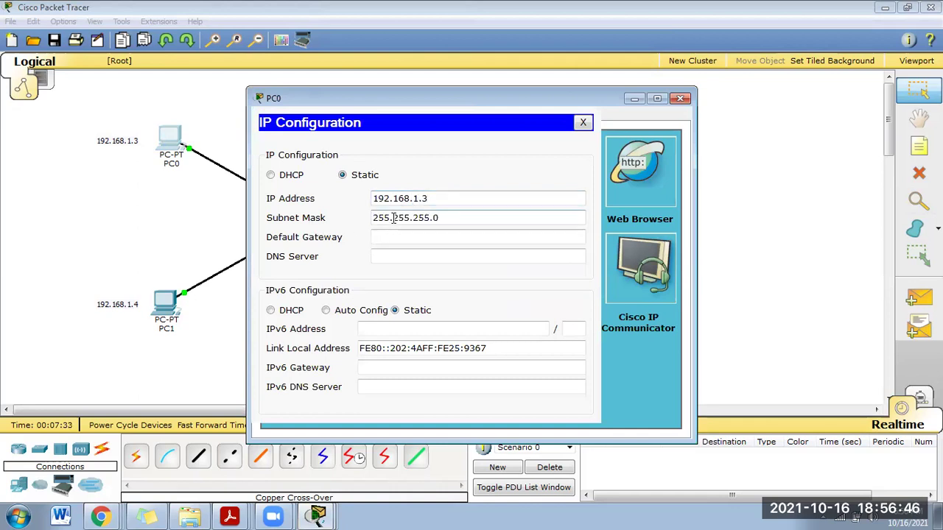
Set PC0's default gateway to 192.168.1.1 and its DNS server to 192.168.1.2, and recheck its IP configuration.
{"action": "left_click", "coordinate": [395, 236]}
{"action": "type", "text": "19"}
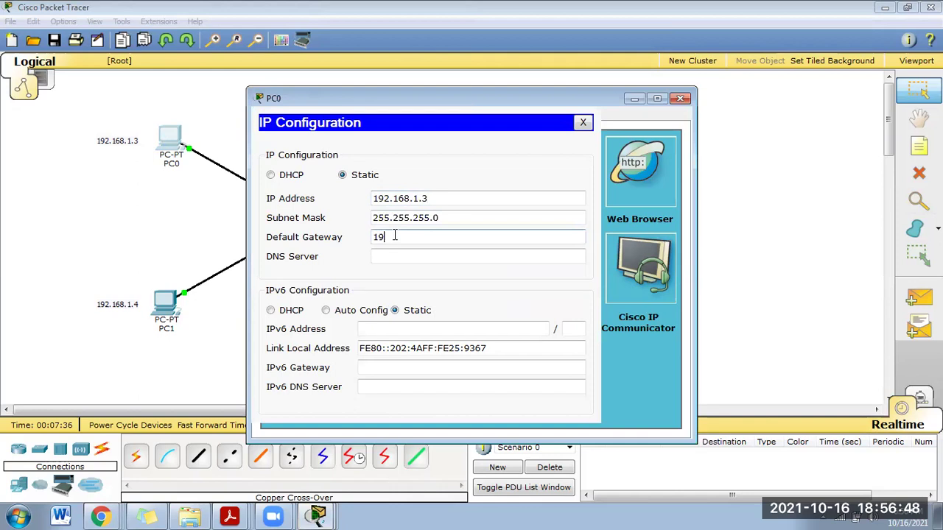
{"action": "type", "text": "2.168.1.1"}
{"action": "left_click", "coordinate": [401, 258]}
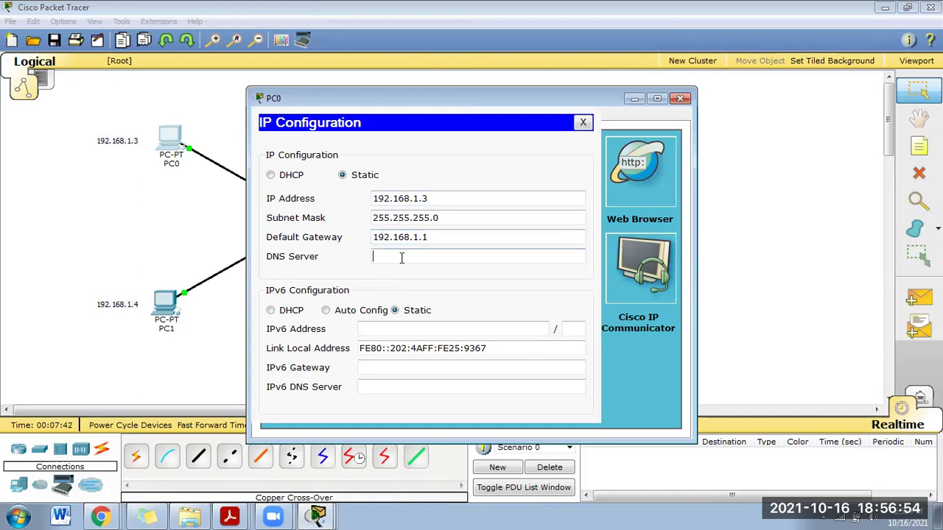
{"action": "type", "text": "192.168.1.2"}
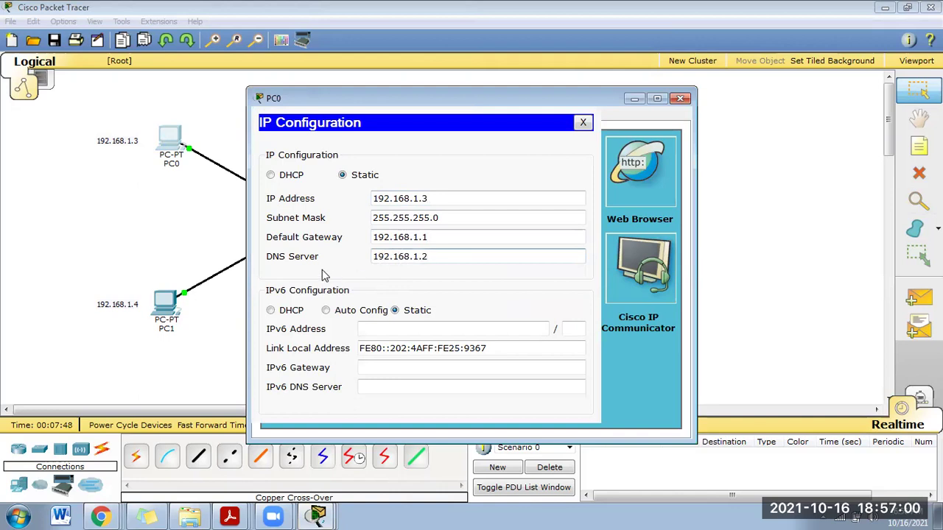
{"action": "left_click", "coordinate": [680, 98]}
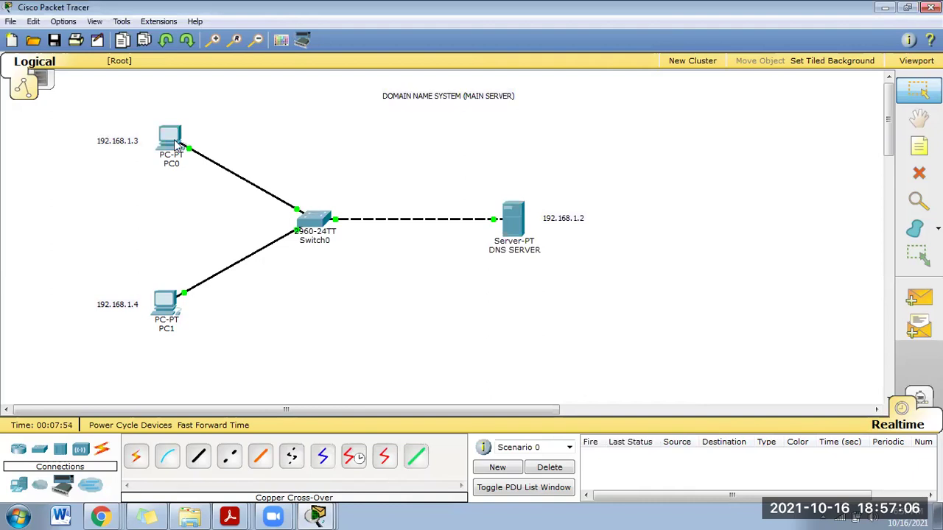
{"action": "left_click", "coordinate": [177, 145]}
{"action": "left_click", "coordinate": [316, 160]}
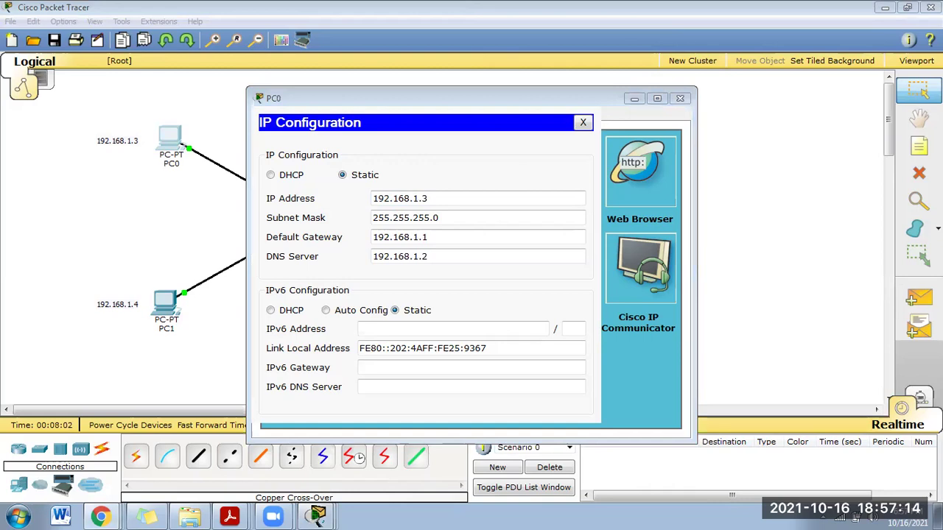
{"action": "left_click", "coordinate": [748, 299]}
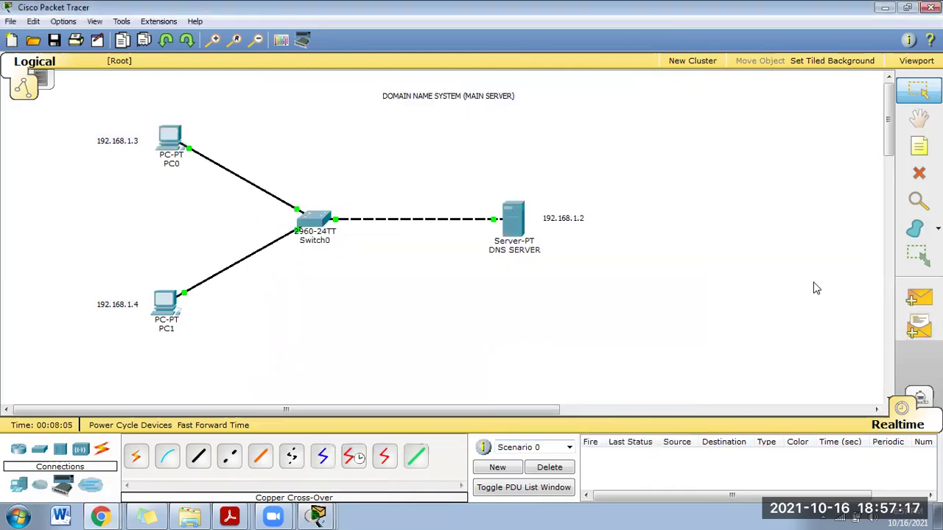
Open the IP configuration of PC1.
{"action": "left_click", "coordinate": [171, 312]}
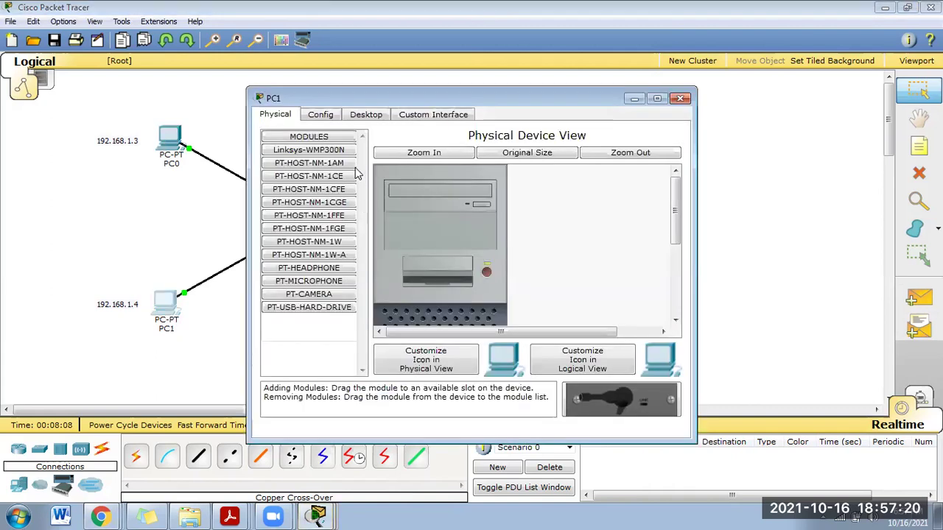
{"action": "left_click", "coordinate": [360, 115]}
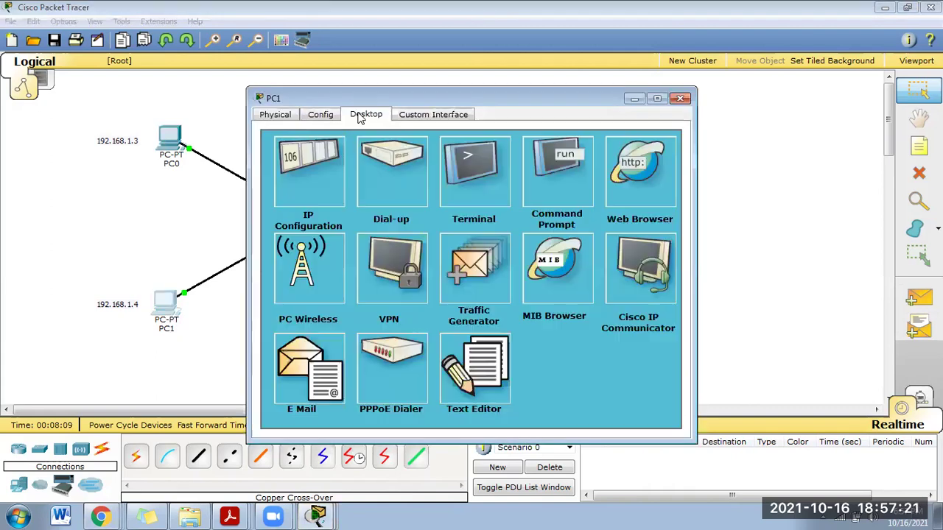
{"action": "left_click", "coordinate": [313, 175]}
Try to assign PC1 the static IP address 192.168.1.3.
{"action": "left_click", "coordinate": [405, 198]}
{"action": "type", "text": "192.16"}
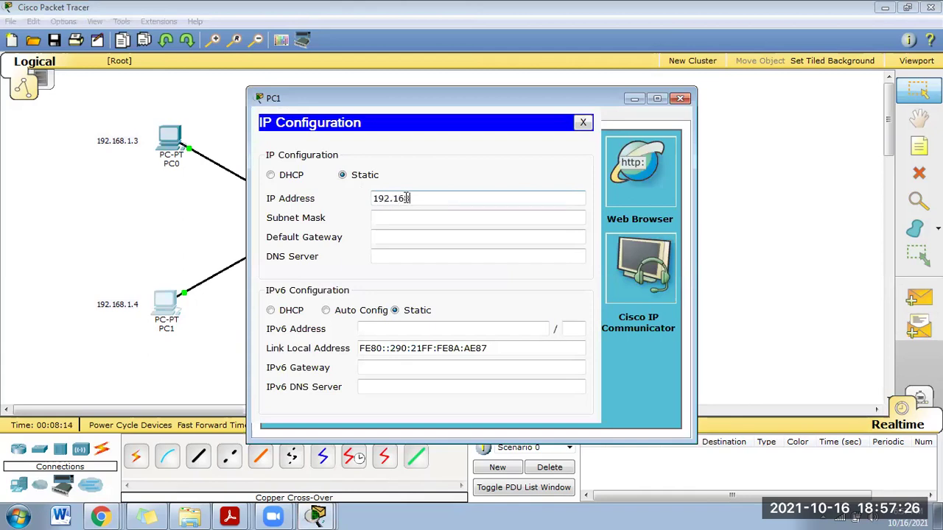
{"action": "type", "text": "8.1.3"}
{"action": "key", "text": "Tab"}
Set PC1's static IP address to 192.168.1.4 with subnet mask 255.255.255.0.
{"action": "left_click", "coordinate": [403, 202]}
{"action": "type", "text": "192.168"}
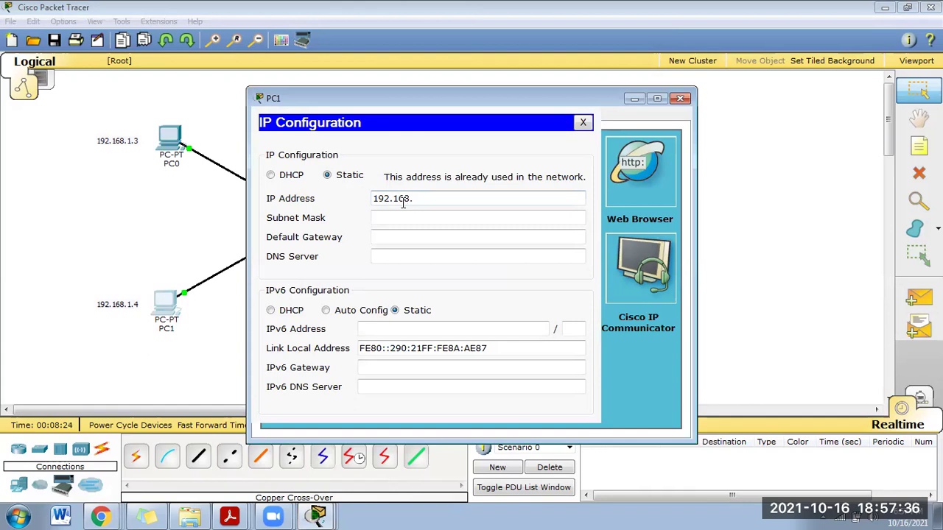
{"action": "type", "text": ".1.4"}
{"action": "left_click", "coordinate": [445, 216]}
Set PC1's default gateway to 192.168.1.1 and its DNS server to 192.168.1.2, and close its window.
{"action": "left_click", "coordinate": [424, 237]}
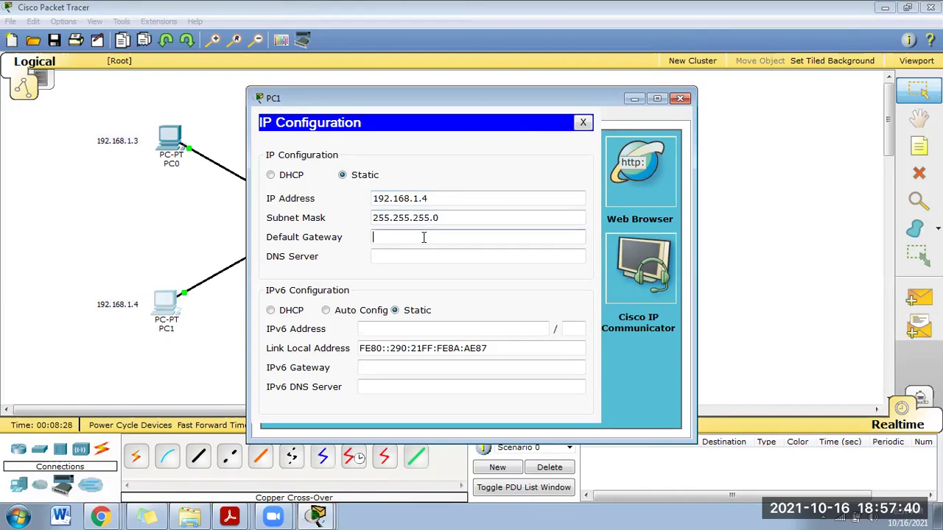
{"action": "type", "text": "192.168.1.1"}
{"action": "left_click", "coordinate": [447, 256]}
{"action": "type", "text": "192.168.1."}
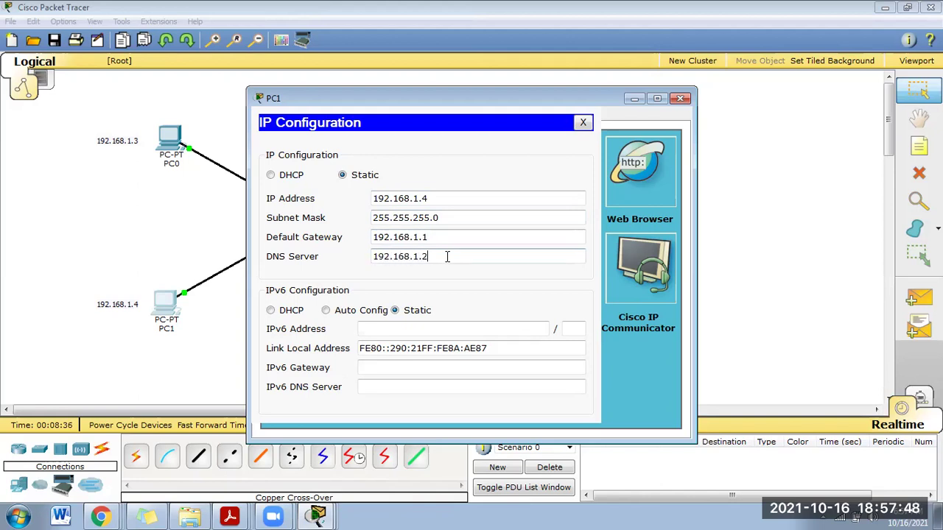
{"action": "left_click", "coordinate": [788, 360]}
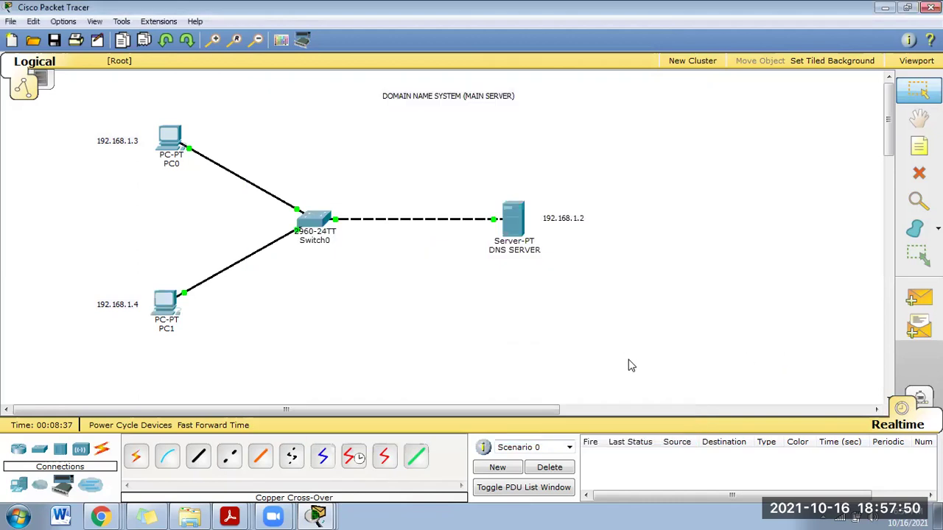
Compare the default gateway and DNS server address in the IP configurations of the DNS SERVER and PC0.
{"action": "key", "text": "alt+Tab"}
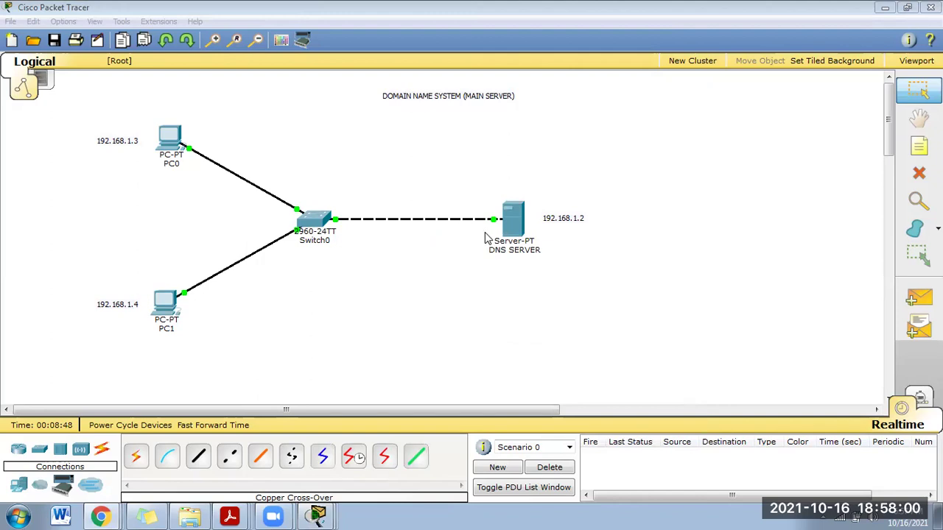
{"action": "left_click", "coordinate": [510, 230]}
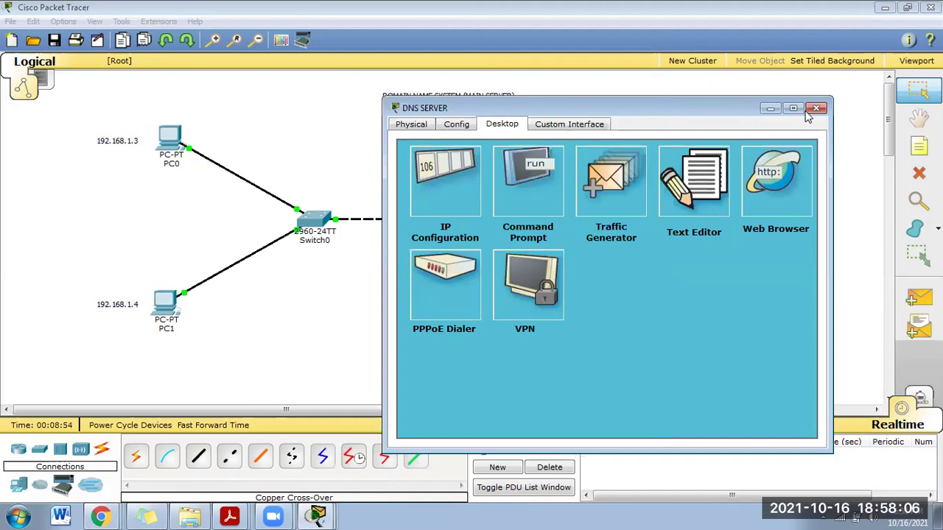
{"action": "left_click", "coordinate": [816, 108]}
{"action": "left_click", "coordinate": [568, 218]}
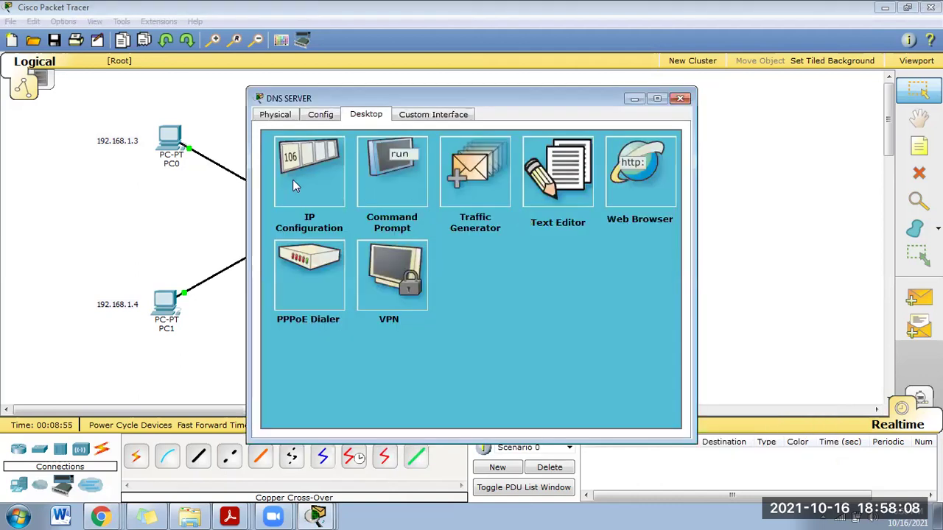
{"action": "left_click", "coordinate": [681, 98]}
{"action": "left_click", "coordinate": [568, 218]}
{"action": "left_click", "coordinate": [324, 182]}
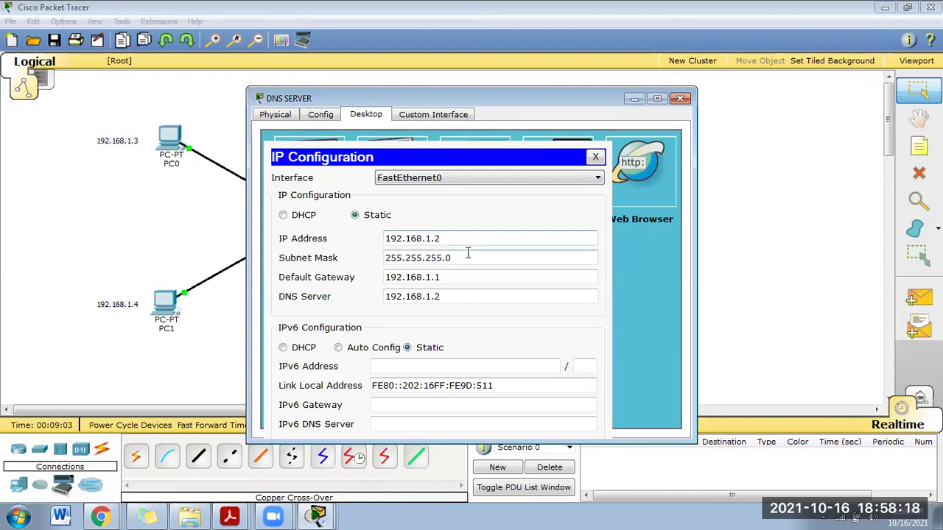
{"action": "left_click_drag", "start_coordinate": [459, 278], "coordinate": [385, 277]}
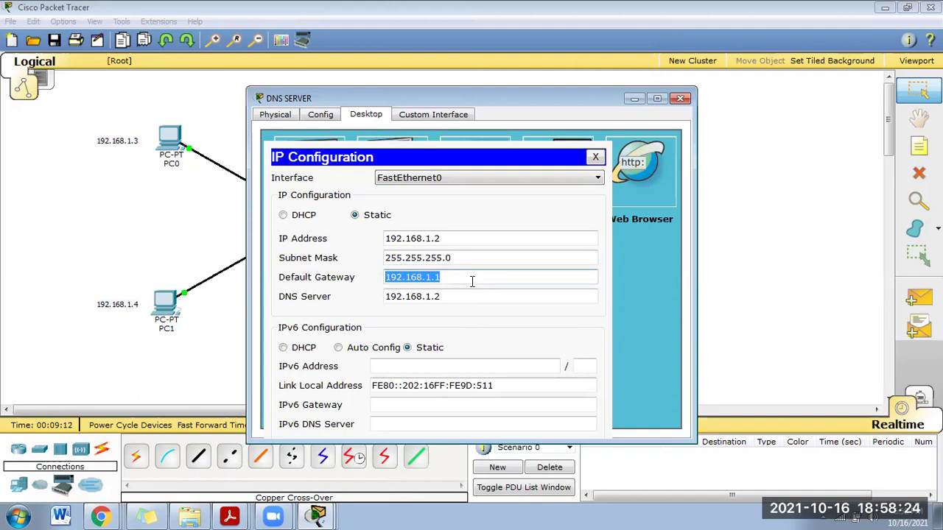
{"action": "left_click", "coordinate": [466, 298]}
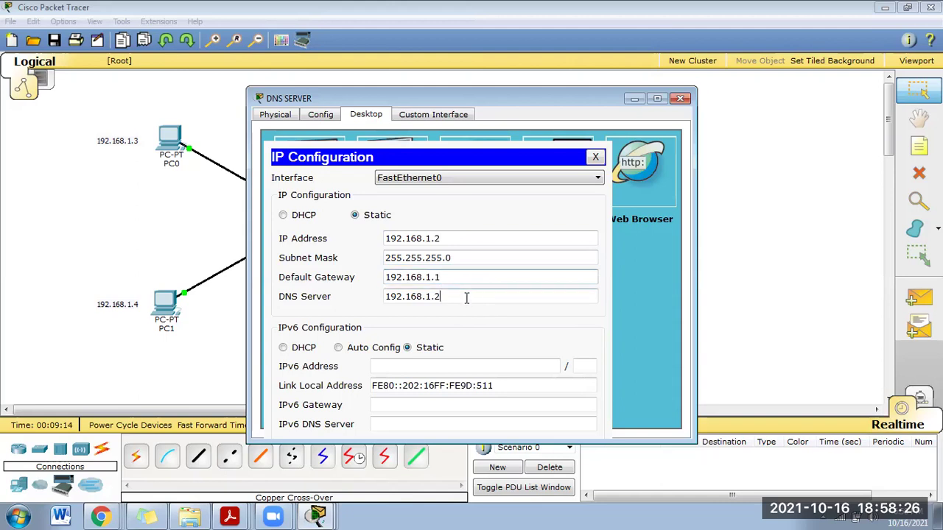
{"action": "left_click_drag", "start_coordinate": [466, 297], "coordinate": [359, 298]}
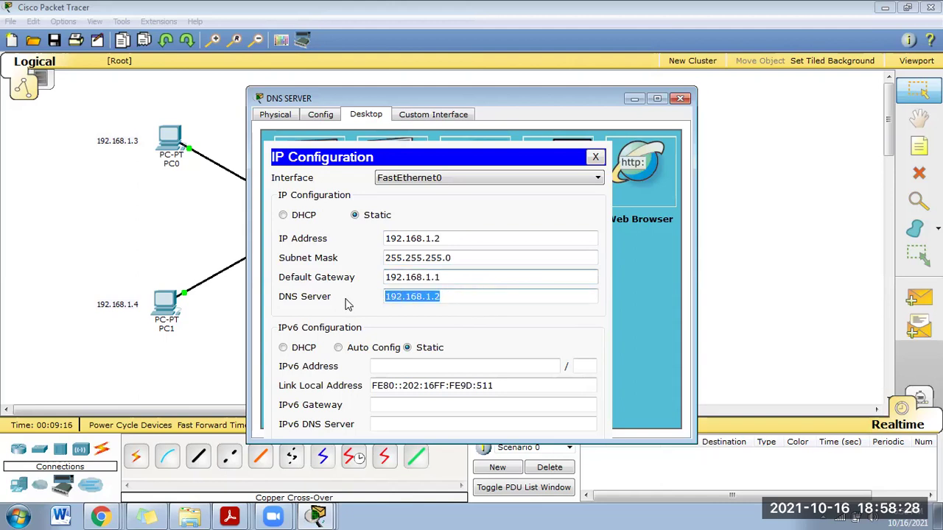
{"action": "left_click", "coordinate": [681, 100]}
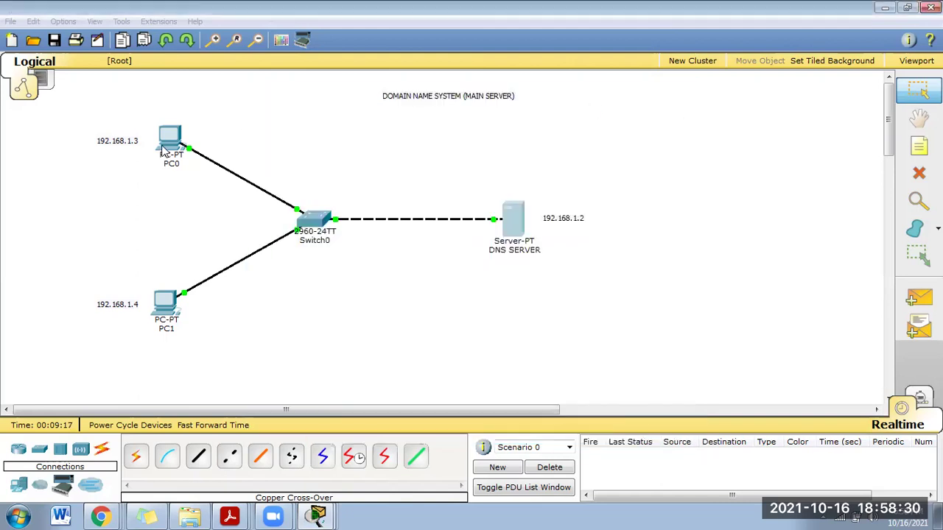
{"action": "left_click", "coordinate": [168, 144]}
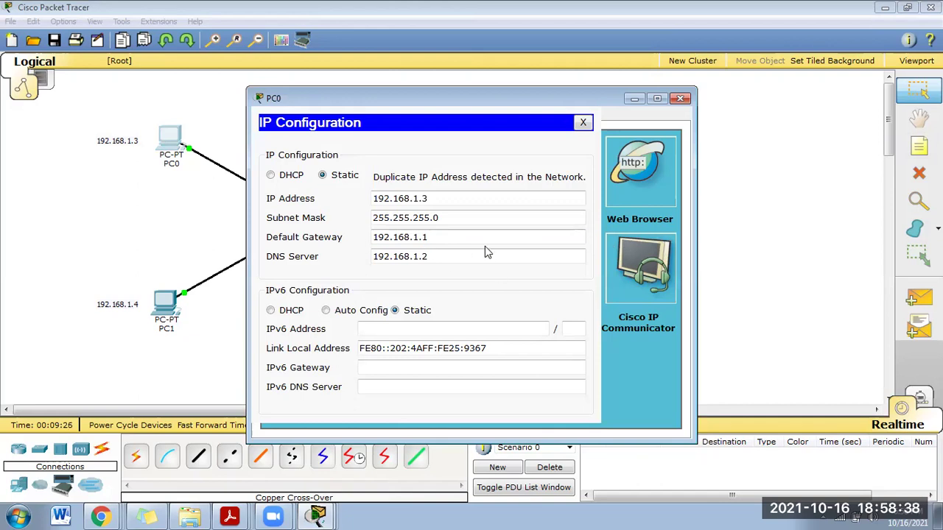
{"action": "left_click", "coordinate": [446, 256]}
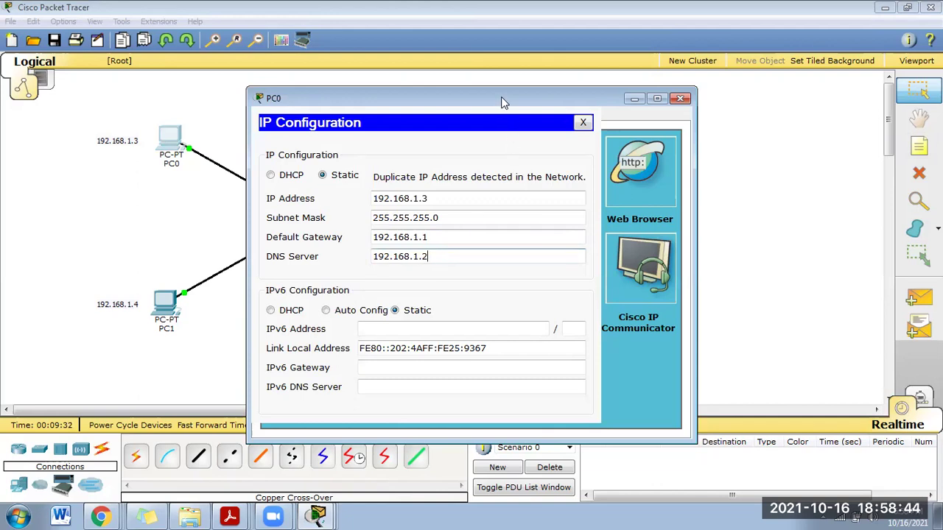
Check the DNS server address in PC0's IP configuration and close its window.
{"action": "left_click_drag", "start_coordinate": [501, 99], "coordinate": [383, 98]}
{"action": "left_click_drag", "start_coordinate": [311, 256], "coordinate": [300, 256]}
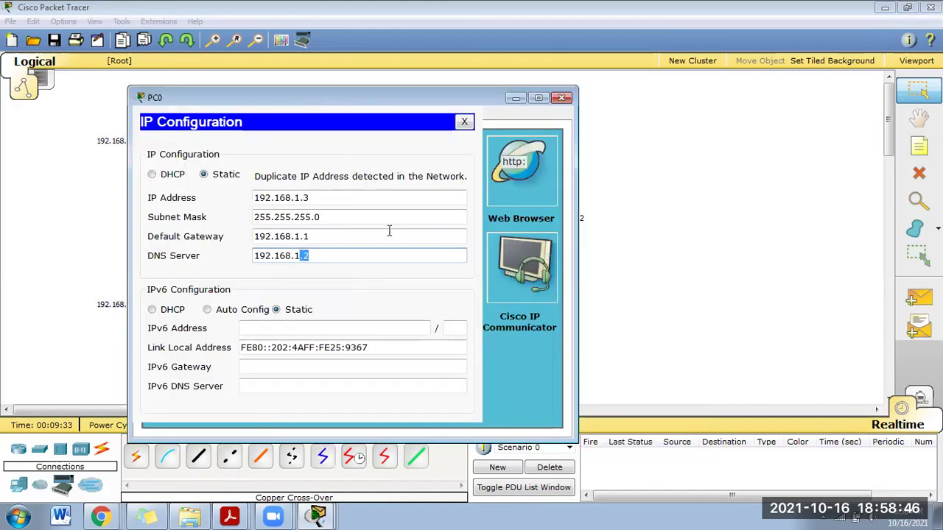
{"action": "left_click", "coordinate": [561, 98]}
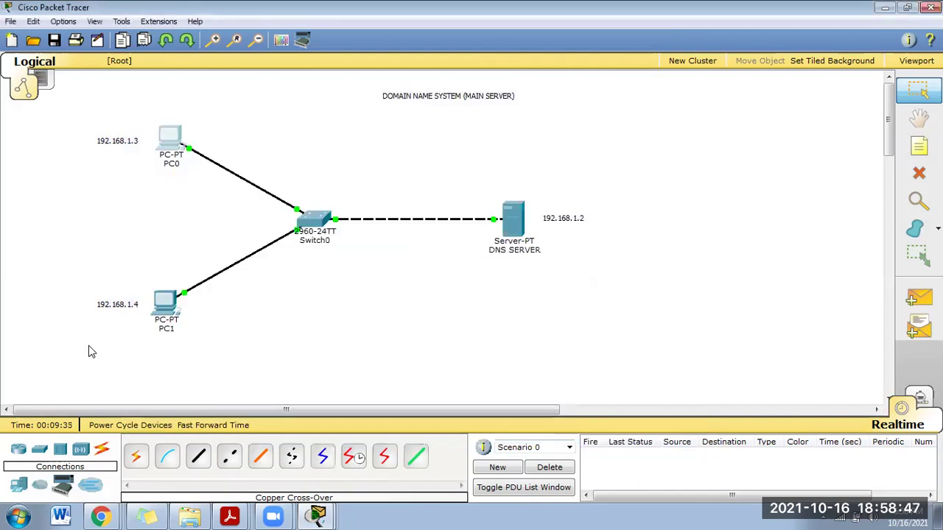
Review the IP address, subnet mask, default gateway and DNS server in PC1's IP configuration, and close its window.
{"action": "left_click", "coordinate": [166, 302]}
{"action": "left_click", "coordinate": [447, 202]}
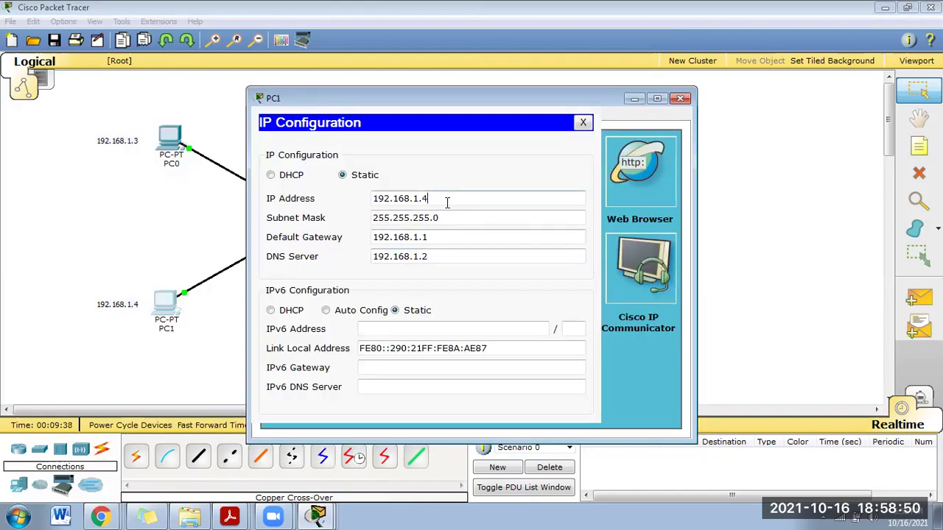
{"action": "left_click_drag", "start_coordinate": [447, 202], "coordinate": [396, 200]}
{"action": "left_click_drag", "start_coordinate": [463, 219], "coordinate": [370, 217]}
{"action": "left_click_drag", "start_coordinate": [455, 237], "coordinate": [336, 238]}
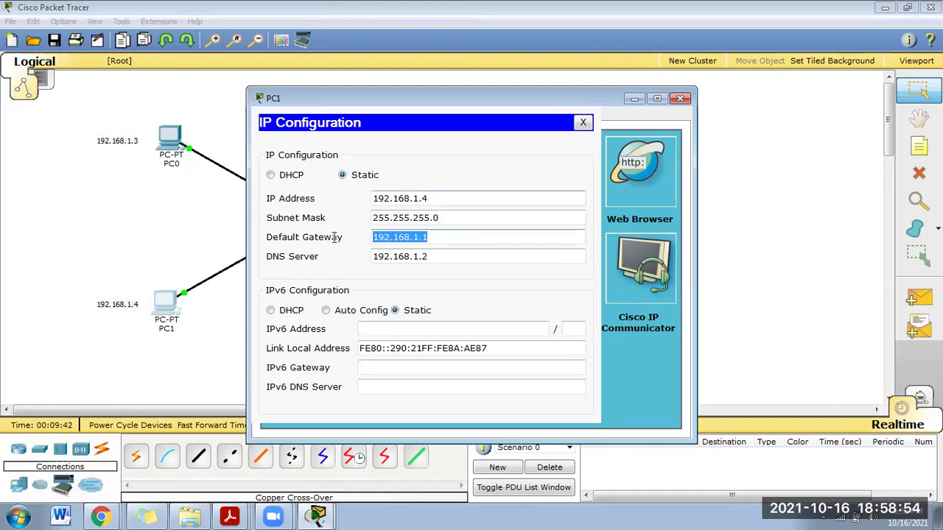
{"action": "left_click_drag", "start_coordinate": [459, 255], "coordinate": [359, 263]}
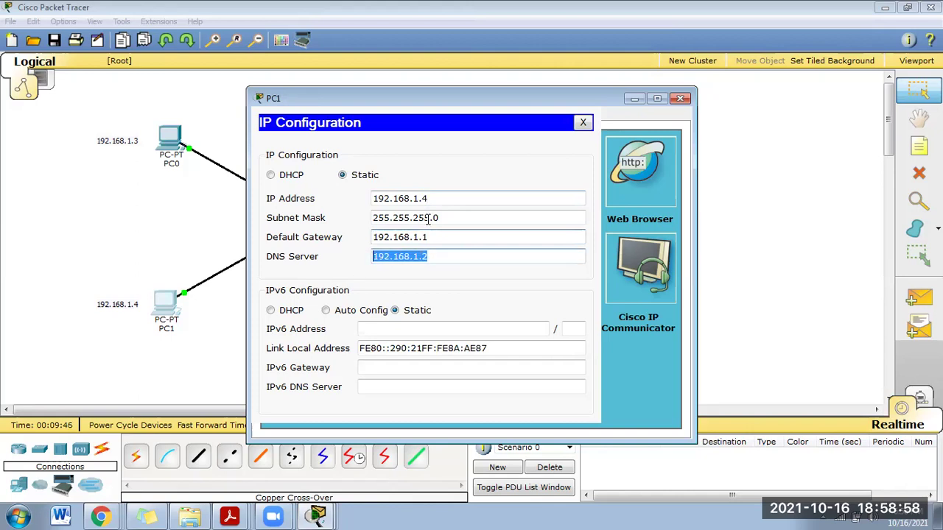
{"action": "left_click", "coordinate": [680, 98]}
{"action": "left_click", "coordinate": [170, 140]}
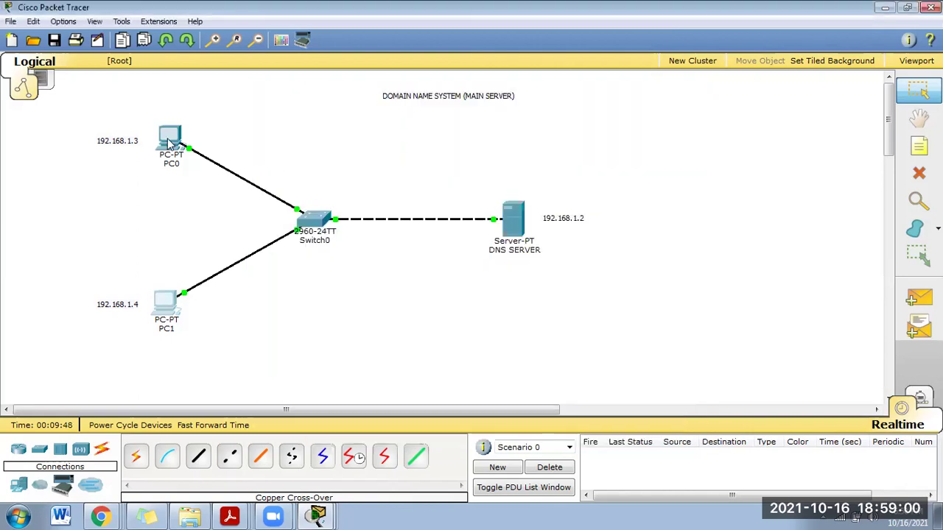
{"action": "left_click", "coordinate": [680, 98]}
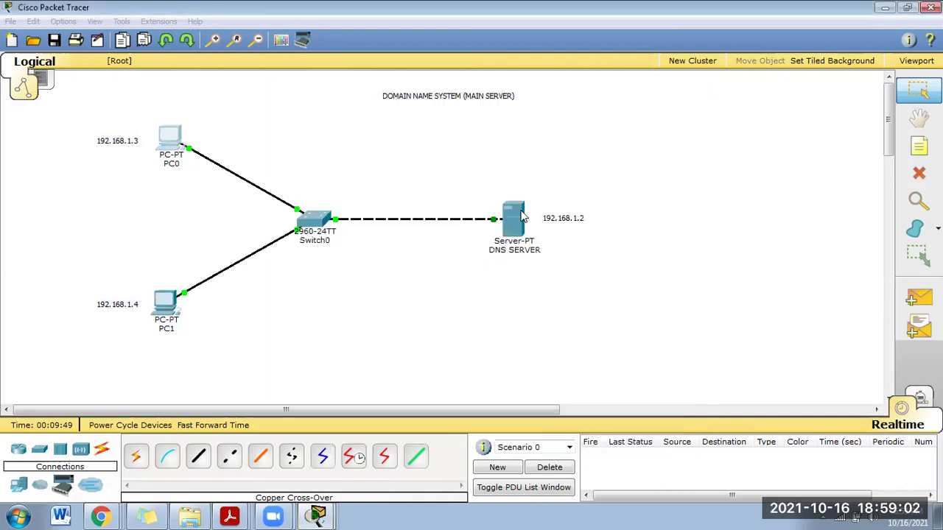
{"action": "left_click", "coordinate": [568, 215]}
{"action": "left_click", "coordinate": [680, 98]}
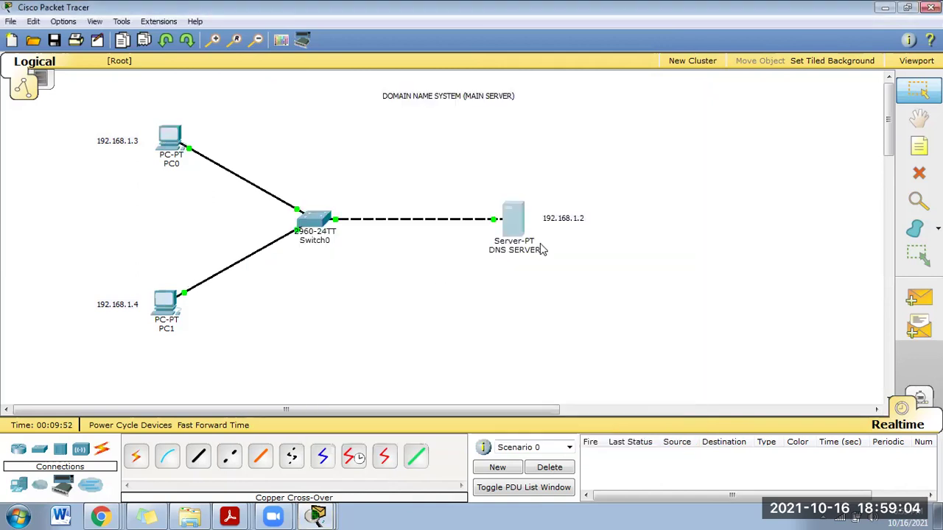
Move the DNS SERVER device closer to its IP address label and turn on its DNS service.
{"action": "left_click_drag", "start_coordinate": [536, 236], "coordinate": [548, 221]}
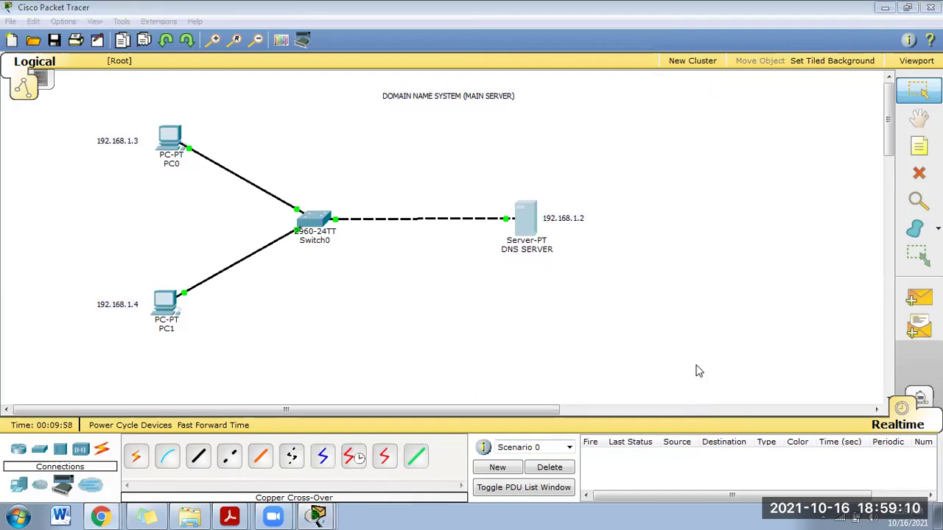
{"action": "left_click", "coordinate": [527, 219]}
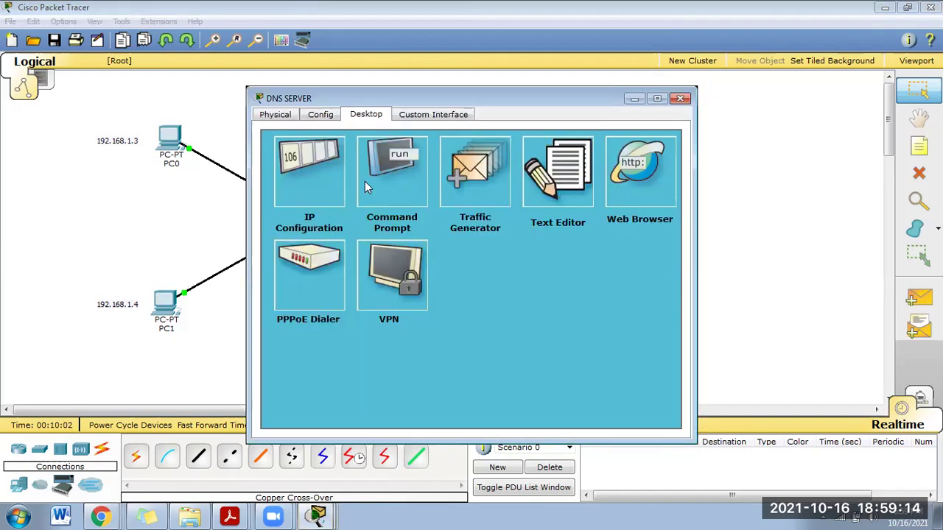
{"action": "left_click", "coordinate": [331, 118]}
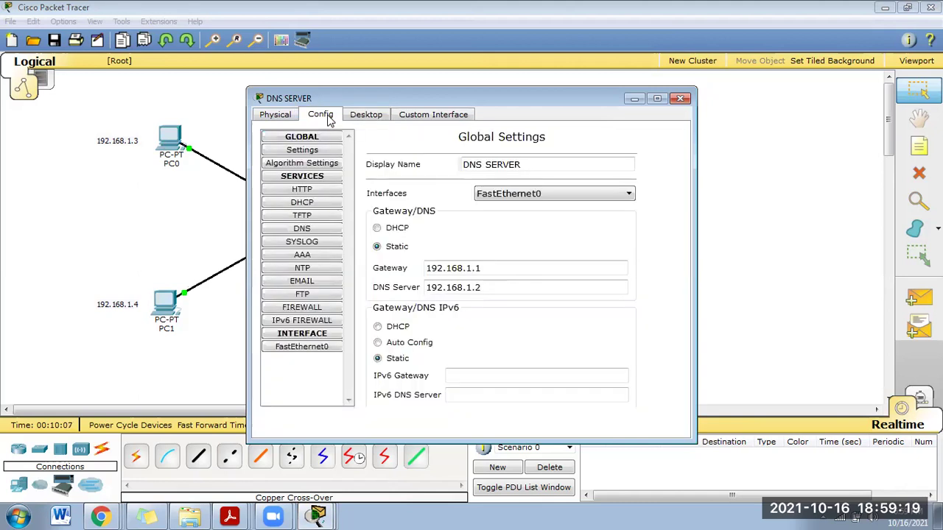
{"action": "left_click", "coordinate": [325, 232]}
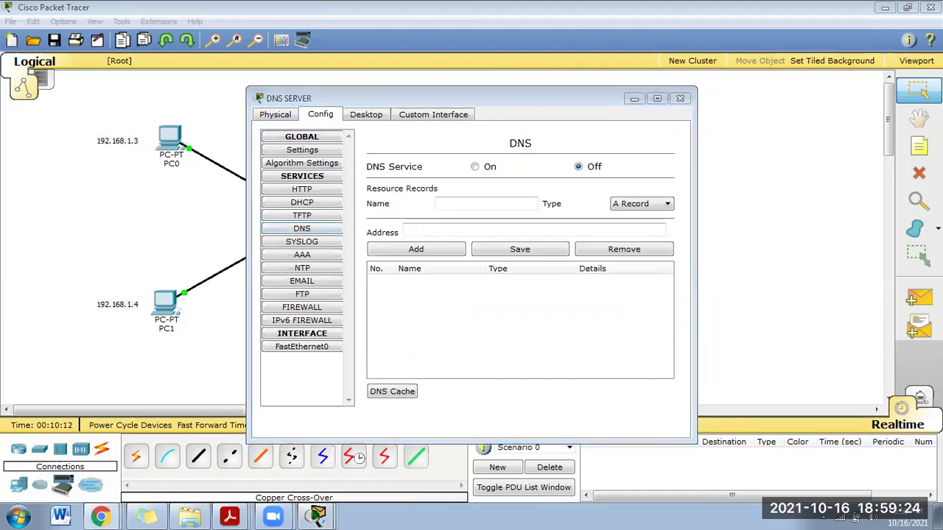
{"action": "left_click", "coordinate": [477, 168]}
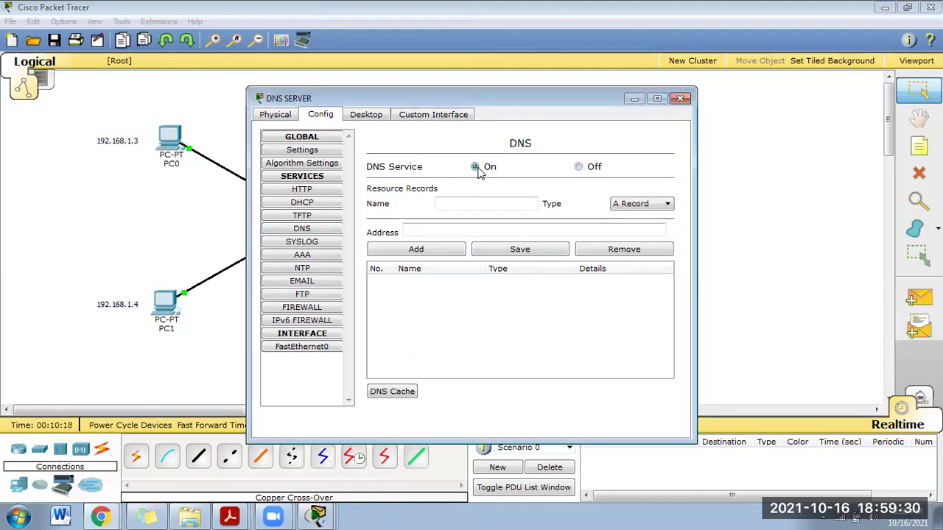
Add a DNS A record on the DNS SERVER named PC0 with the address 192.168.1.3.
{"action": "left_click", "coordinate": [469, 203]}
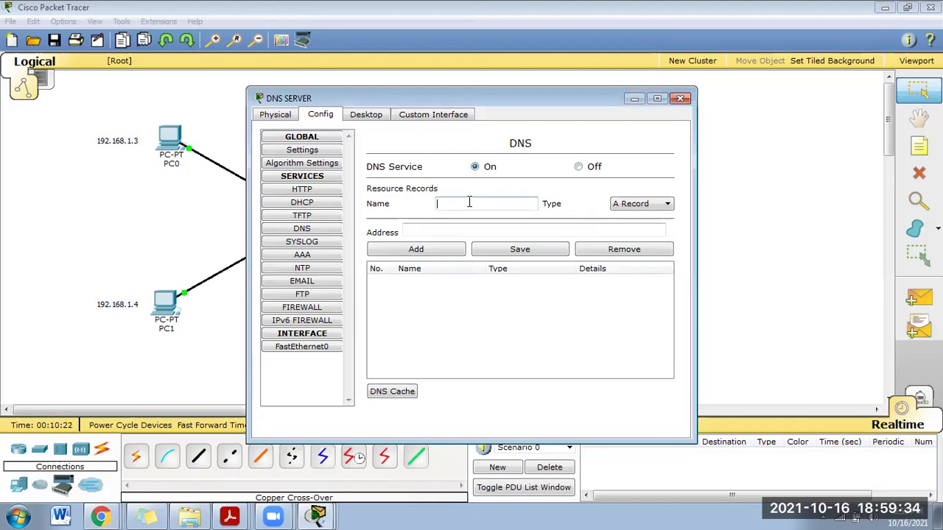
{"action": "type", "text": "PC0"}
{"action": "left_click", "coordinate": [310, 231]}
{"action": "left_click", "coordinate": [454, 203]}
{"action": "type", "text": "PC"}
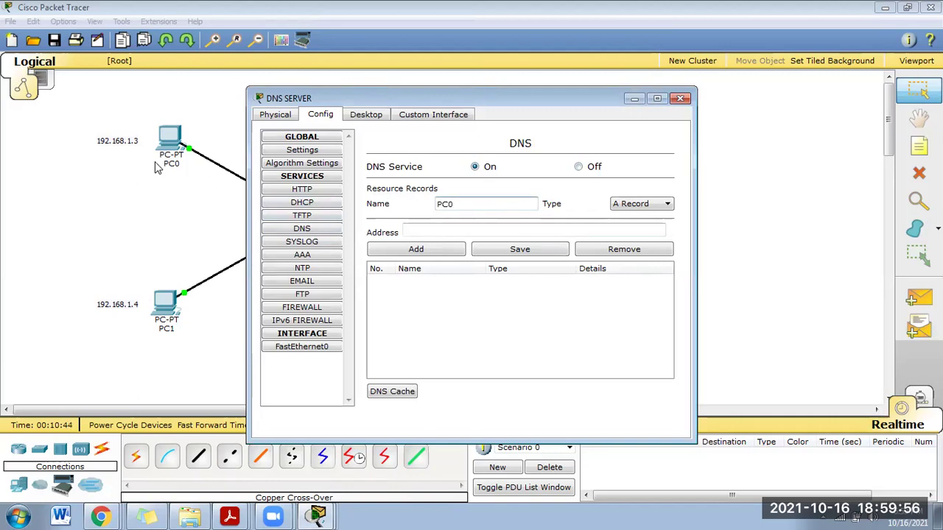
{"action": "left_click", "coordinate": [446, 230]}
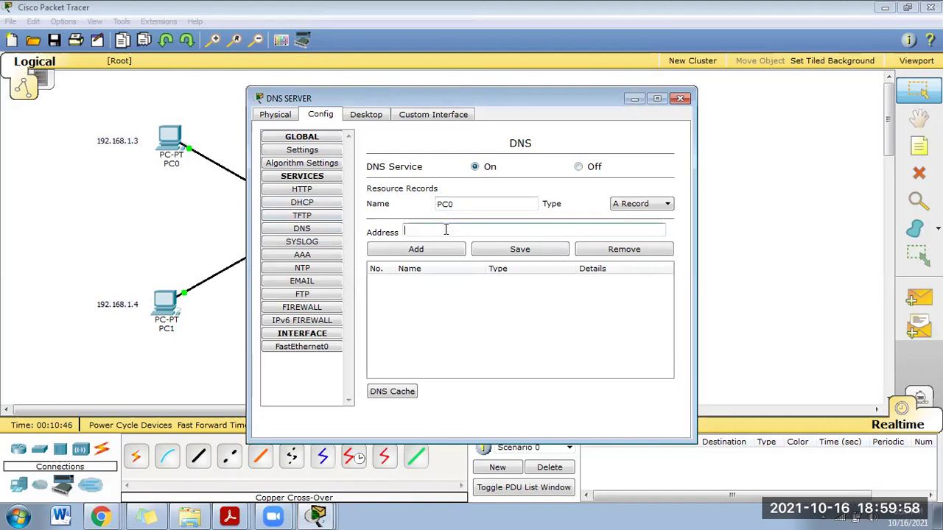
{"action": "type", "text": "168.1.3"}
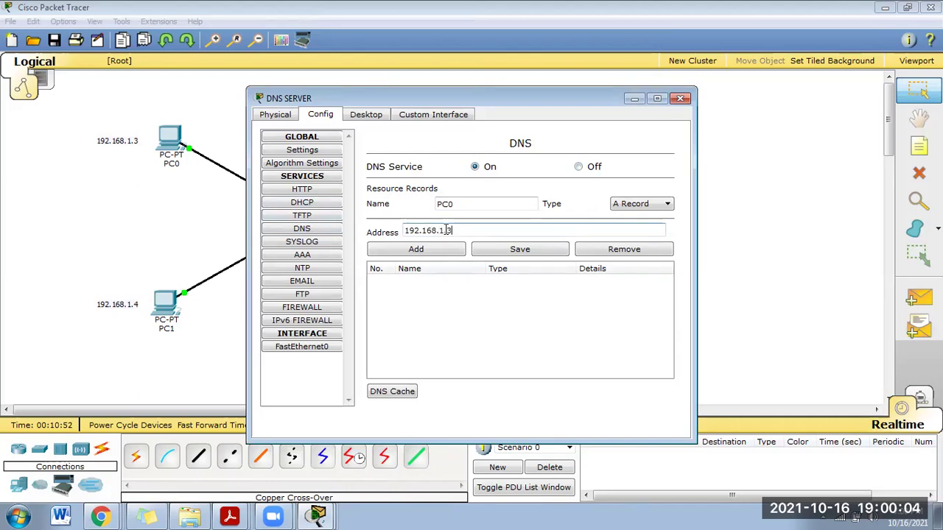
{"action": "left_click", "coordinate": [431, 250]}
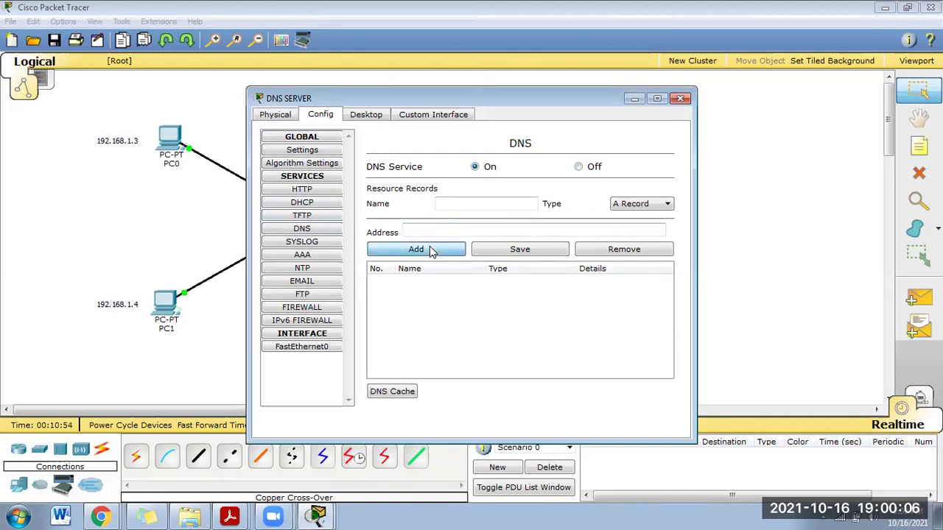
Add a DNS A record named PC1 with the address 192.168.1.4.
{"action": "left_click", "coordinate": [462, 203]}
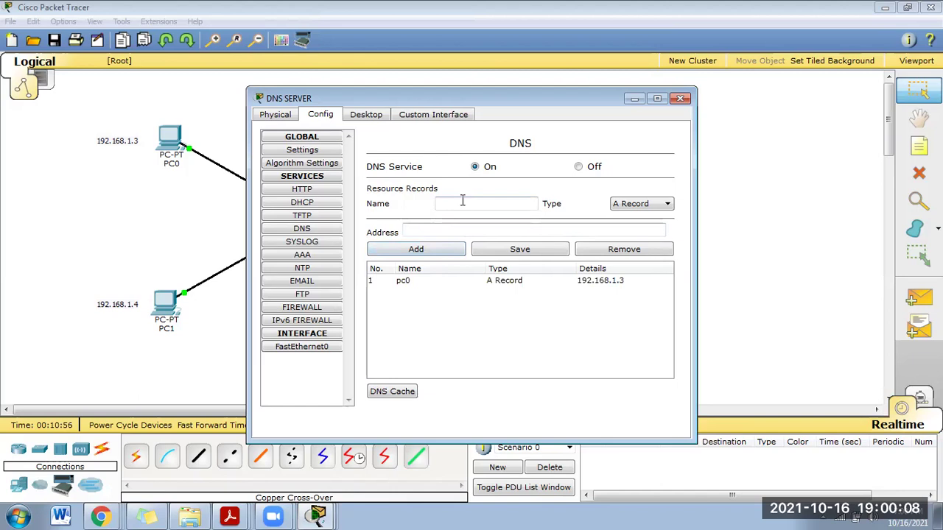
{"action": "type", "text": "PC1"}
{"action": "left_click", "coordinate": [459, 225]}
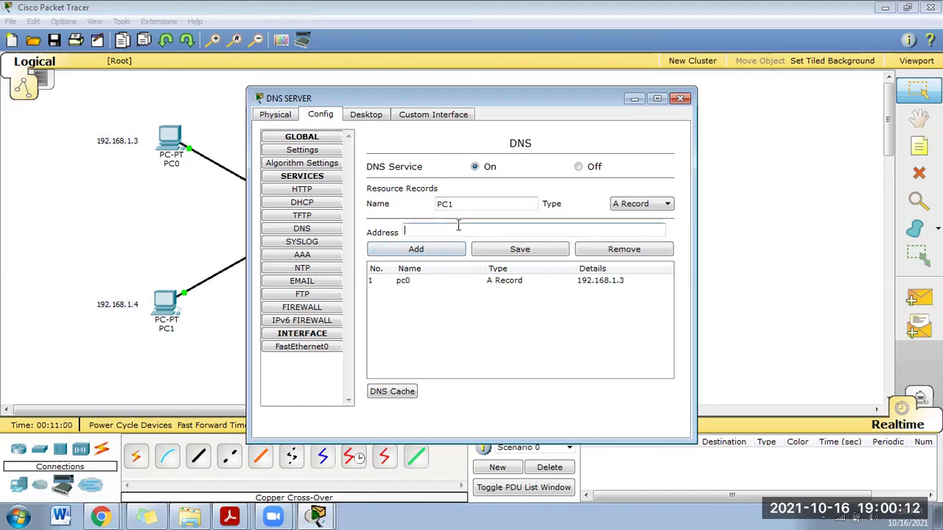
{"action": "type", "text": "192.168.1.5"}
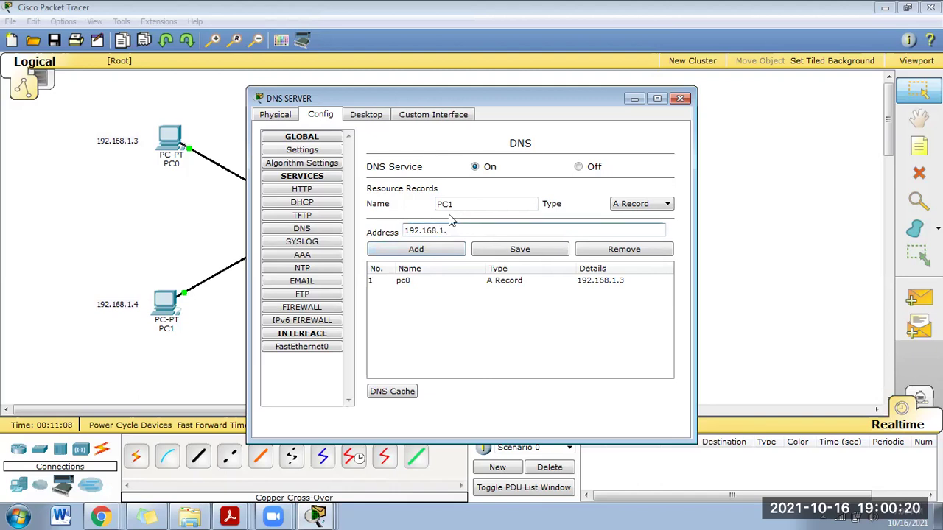
{"action": "type", "text": "4"}
{"action": "left_click", "coordinate": [448, 255]}
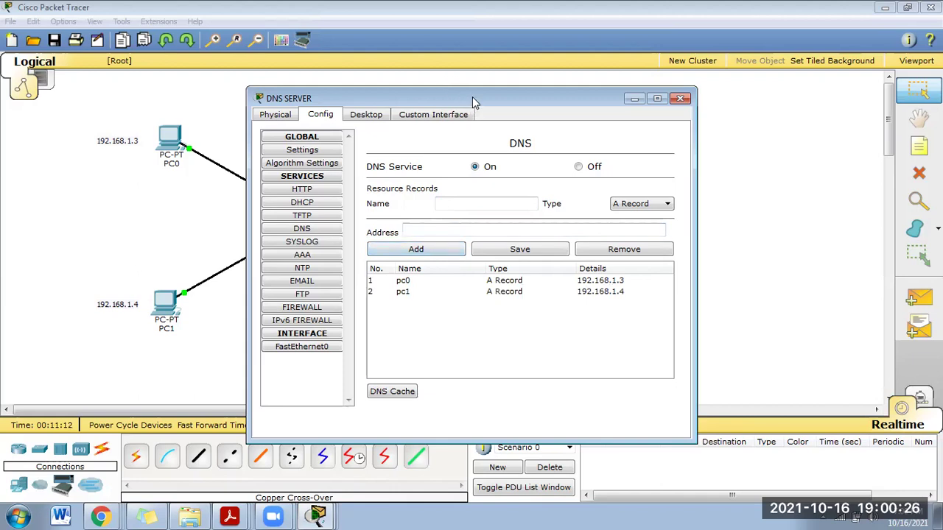
Add a DNS A record named DNS SERVER with the address 192.168.1.2 and close the server's window.
{"action": "left_click_drag", "start_coordinate": [473, 97], "coordinate": [254, 101]}
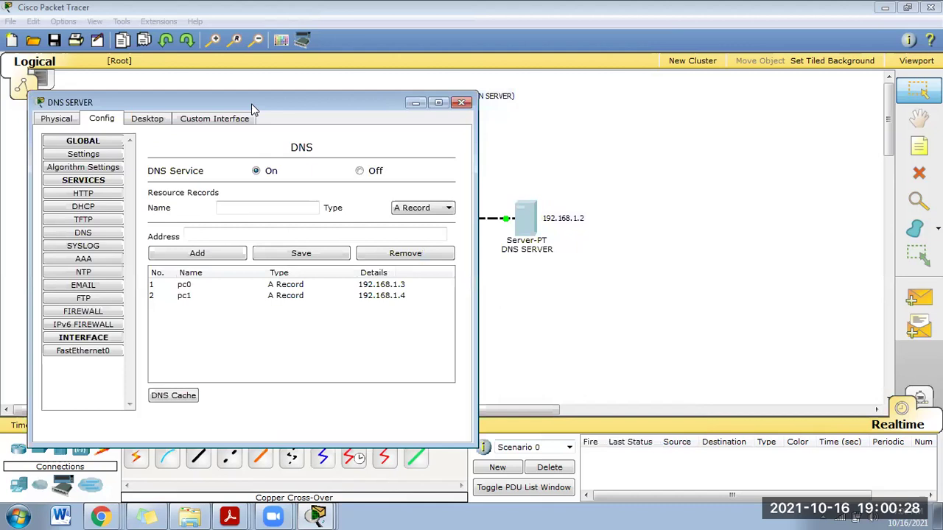
{"action": "left_click", "coordinate": [239, 207]}
{"action": "type", "text": "DNS SERVER"}
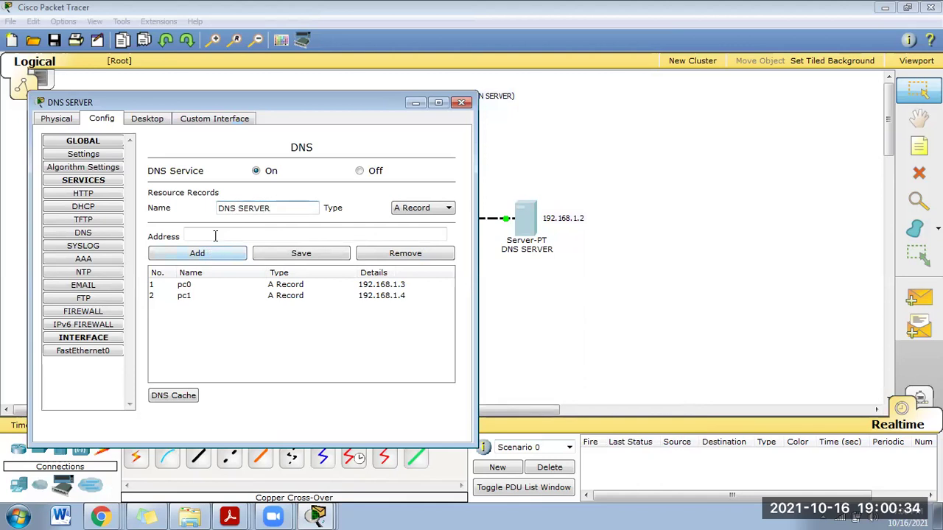
{"action": "left_click", "coordinate": [215, 234]}
{"action": "type", "text": "192.168.1.2"}
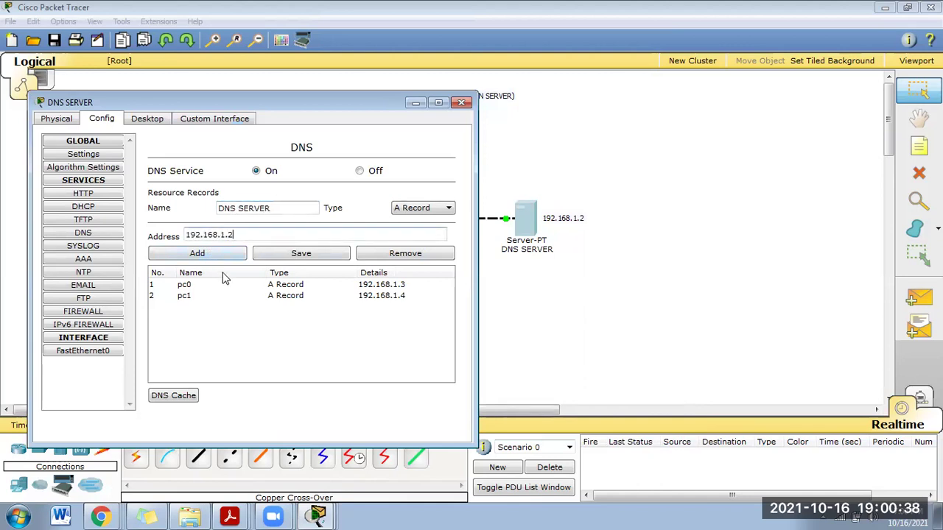
{"action": "left_click", "coordinate": [225, 259]}
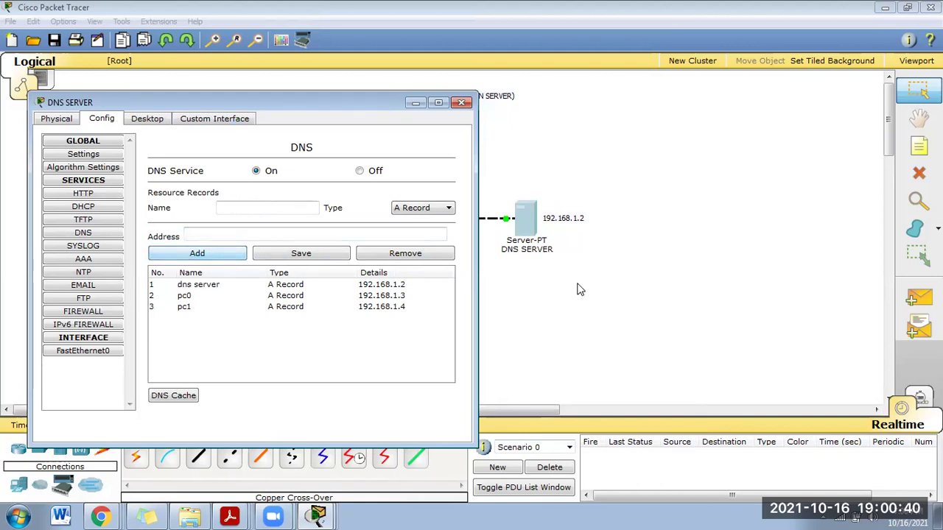
{"action": "left_click", "coordinate": [625, 287]}
{"action": "left_click", "coordinate": [526, 219]}
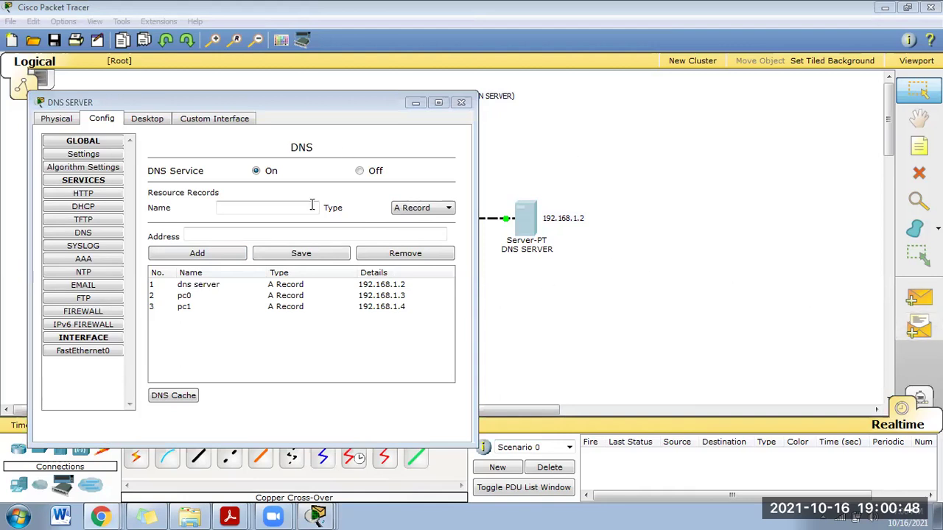
{"action": "left_click", "coordinate": [461, 102]}
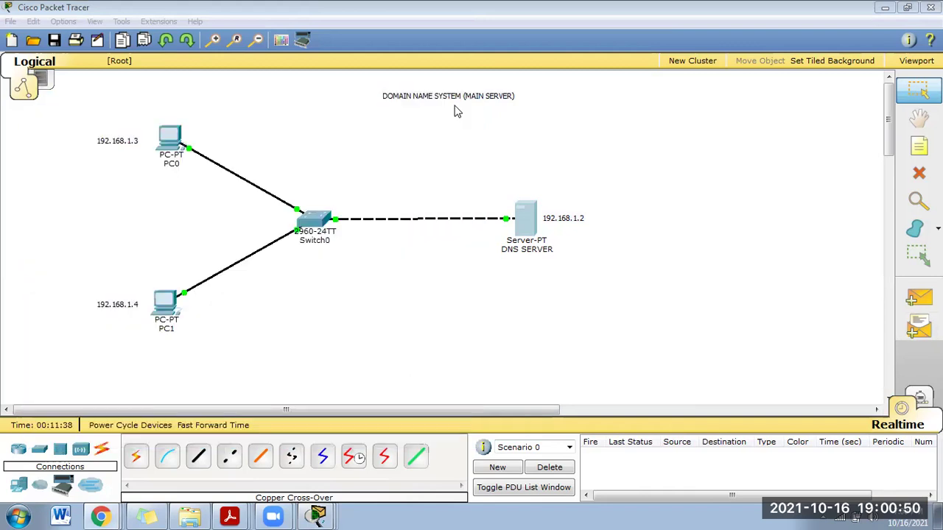
Ping 192.168.1.4 from PC0's Command Prompt to test the connection to PC1, and close PC0's window.
{"action": "left_click", "coordinate": [169, 140]}
{"action": "left_click_drag", "start_coordinate": [431, 102], "coordinate": [499, 131]}
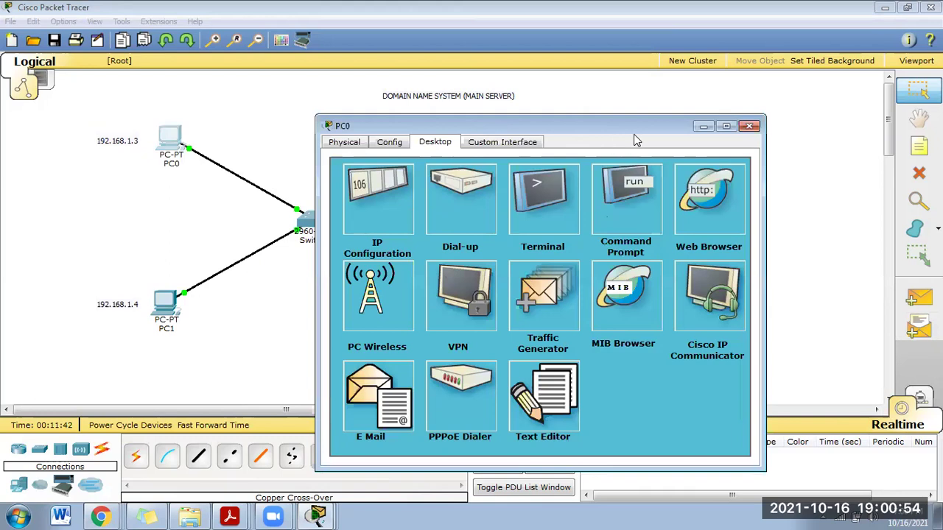
{"action": "left_click", "coordinate": [636, 219]}
{"action": "type", "text": "PING 192.168.14."}
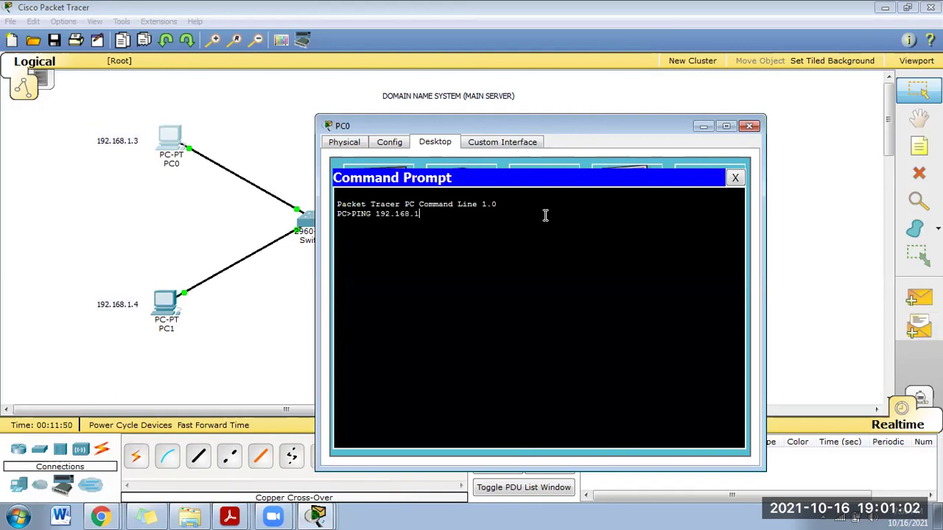
{"action": "key", "text": "BackSpace"}
{"action": "key", "text": "BackSpace"}
{"action": "key", "text": "Return"}
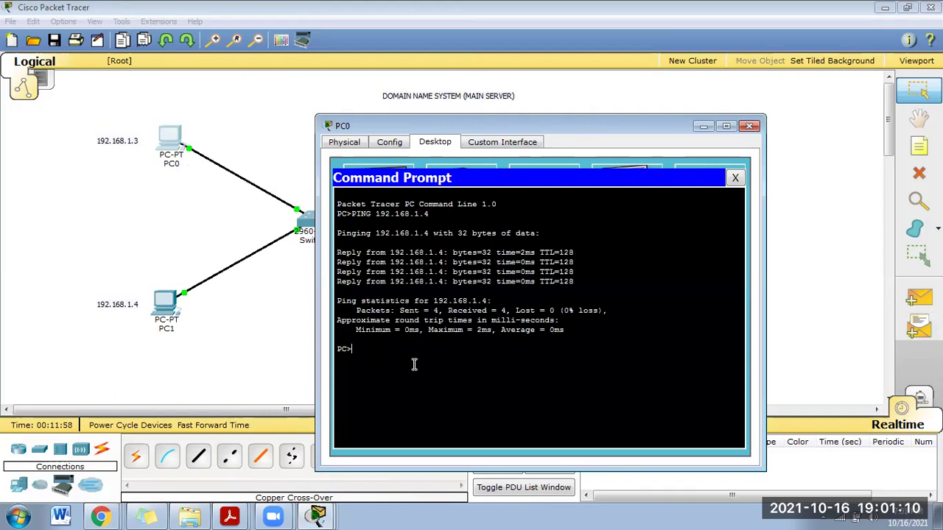
{"action": "left_click", "coordinate": [749, 127]}
Ping 192.168.1.2 from PC1's Command Prompt to test the connection to the DNS SERVER, and close PC1's window.
{"action": "left_click", "coordinate": [163, 310]}
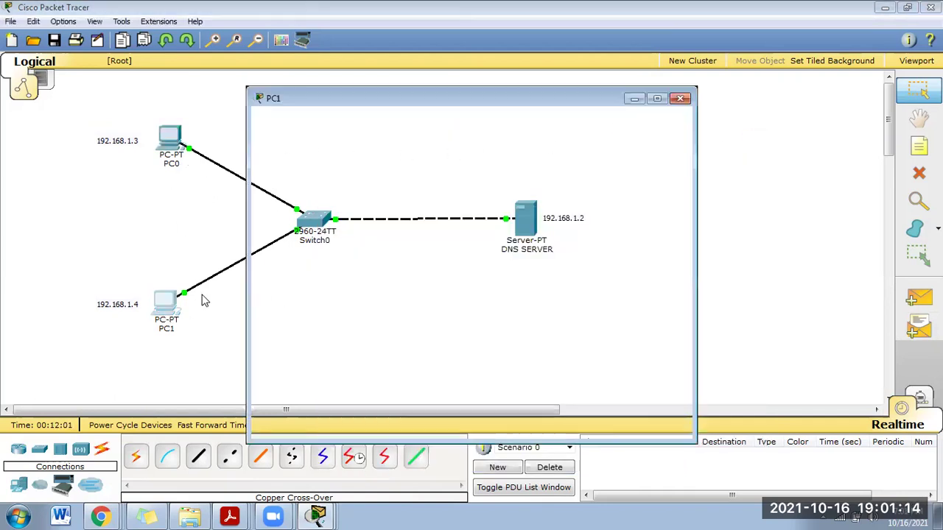
{"action": "left_click", "coordinate": [545, 165]}
{"action": "left_click_drag", "start_coordinate": [551, 105], "coordinate": [316, 149]}
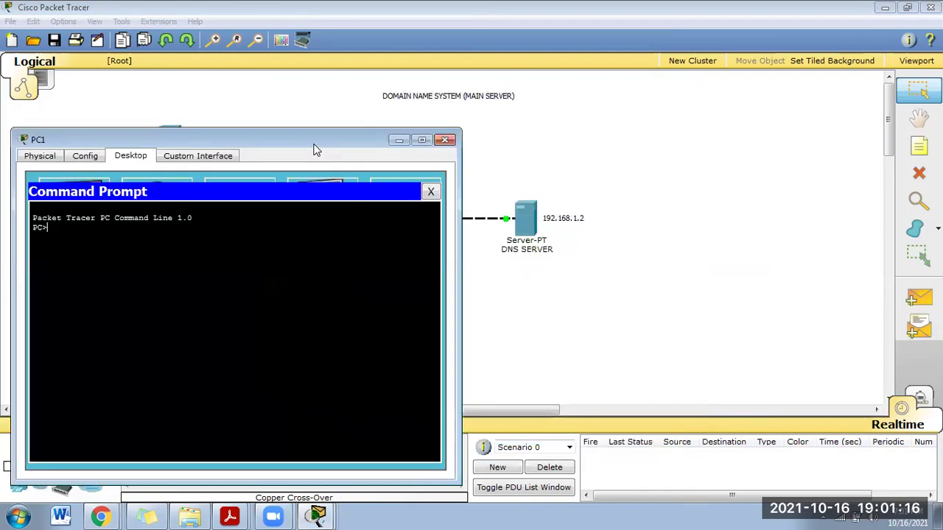
{"action": "type", "text": "PING 192.168.1.2"}
{"action": "key", "text": "Return"}
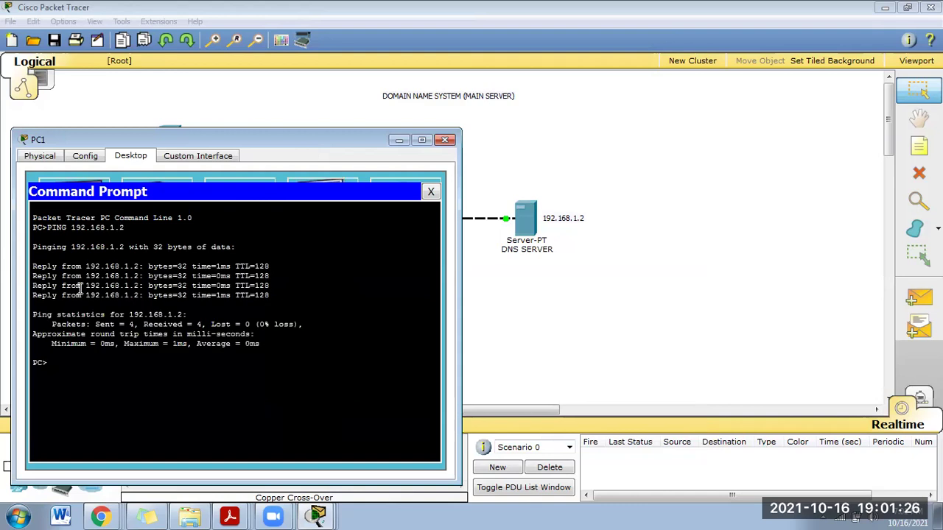
{"action": "left_click", "coordinate": [447, 141]}
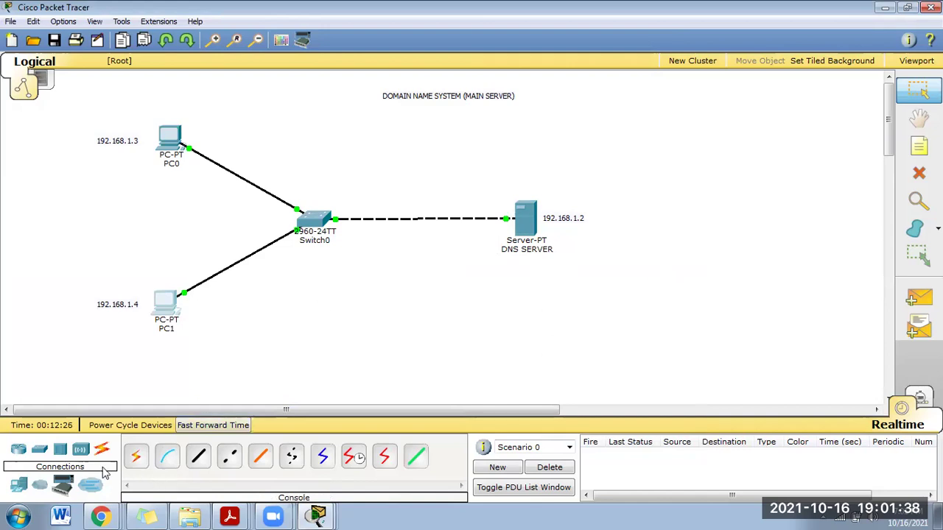
Add a third generic PC below Switch0 and place the note 192.168.1.5 beside it.
{"action": "left_click", "coordinate": [19, 485]}
{"action": "left_click", "coordinate": [129, 458]}
{"action": "left_click", "coordinate": [305, 368]}
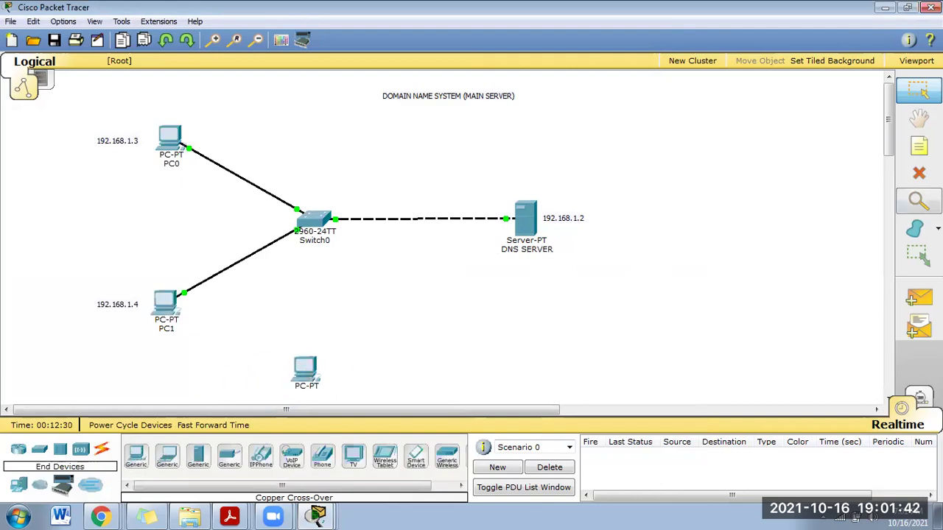
{"action": "left_click", "coordinate": [919, 146]}
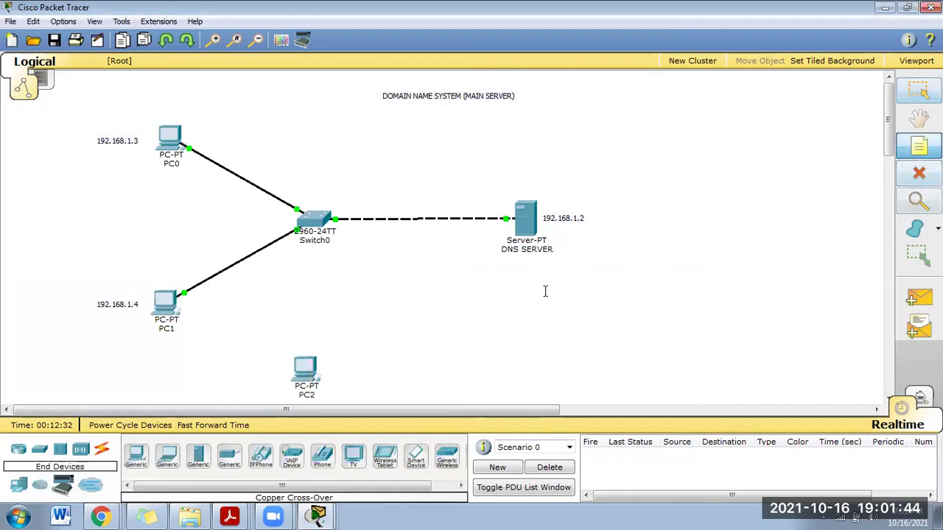
{"action": "left_click", "coordinate": [343, 367]}
{"action": "type", "text": "192"}
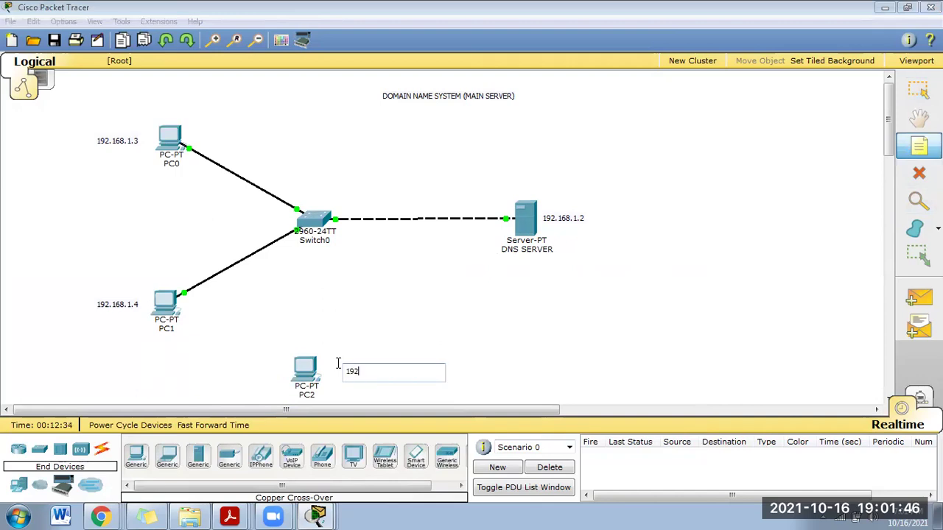
{"action": "type", "text": ".168.1.5"}
{"action": "left_click", "coordinate": [362, 327]}
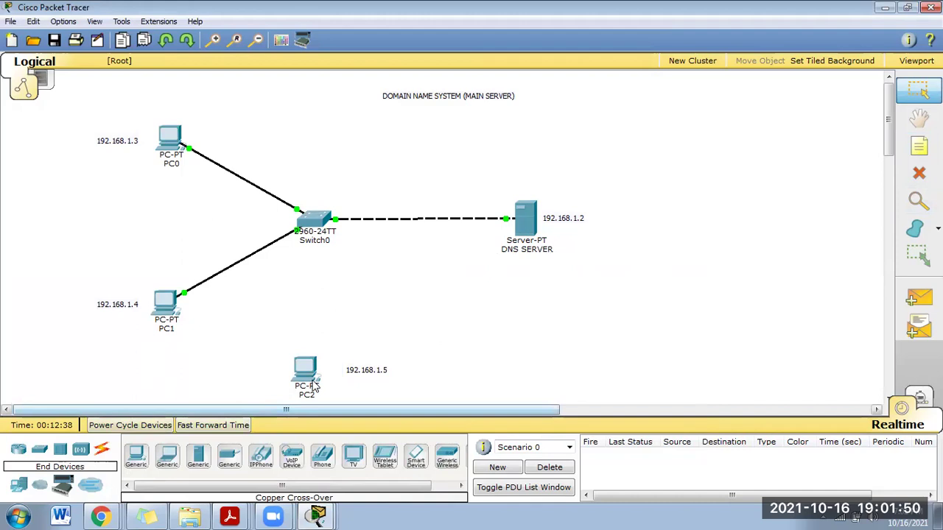
Connect PC2's FastEthernet0 port to Switch0 with a copper straight-through cable.
{"action": "left_click", "coordinate": [103, 451]}
{"action": "left_click", "coordinate": [204, 458]}
{"action": "left_click", "coordinate": [305, 369]}
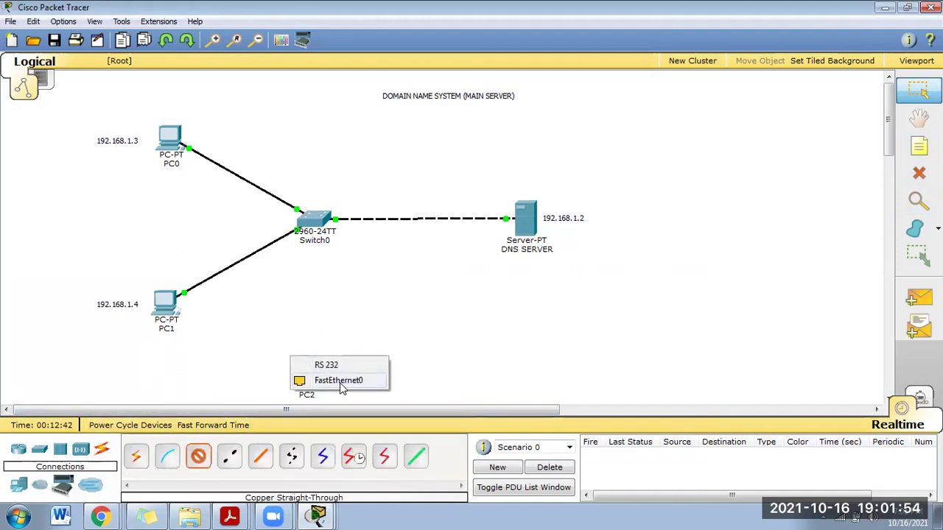
{"action": "left_click", "coordinate": [339, 381]}
{"action": "left_click", "coordinate": [315, 220]}
{"action": "left_click", "coordinate": [351, 187]}
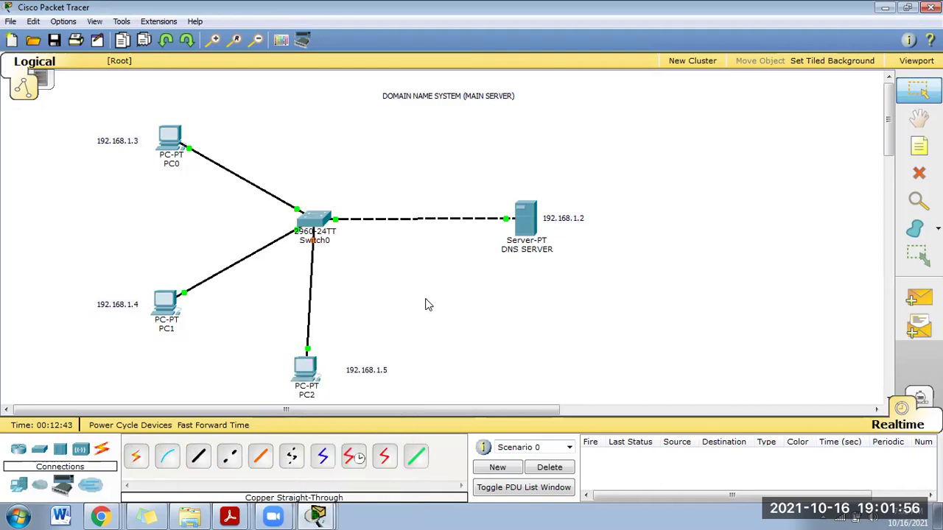
Give PC2 the static IP address 192.168.1.5 with the subnet mask 255.255.255.0.
{"action": "left_click", "coordinate": [308, 374]}
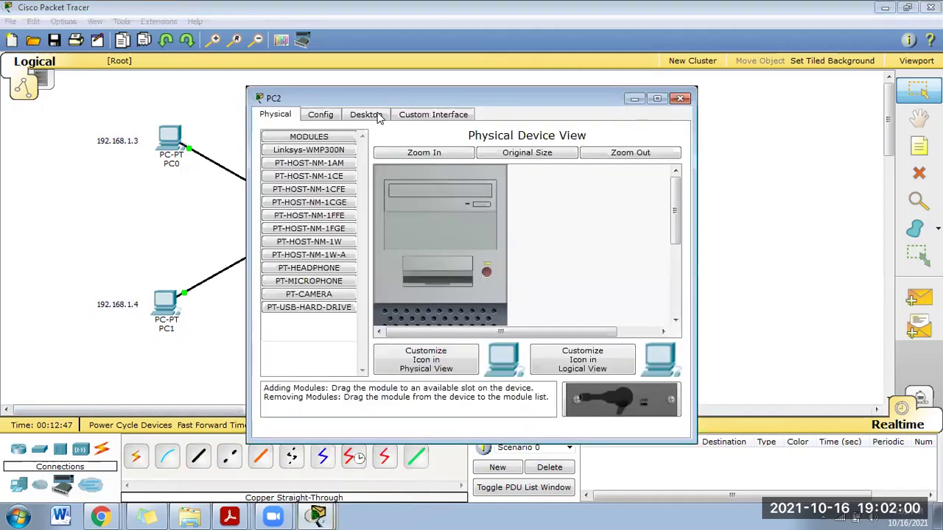
{"action": "left_click_drag", "start_coordinate": [410, 100], "coordinate": [625, 241]}
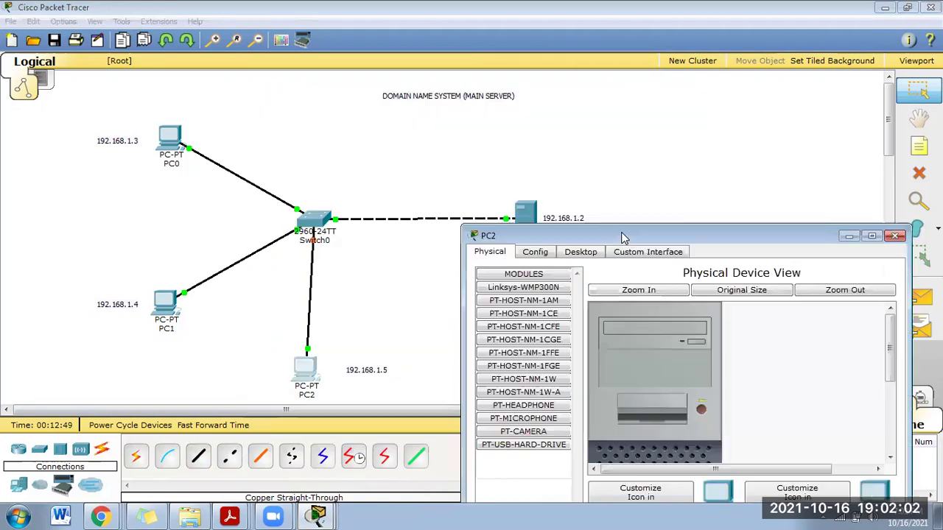
{"action": "left_click", "coordinate": [580, 252]}
{"action": "left_click", "coordinate": [527, 344]}
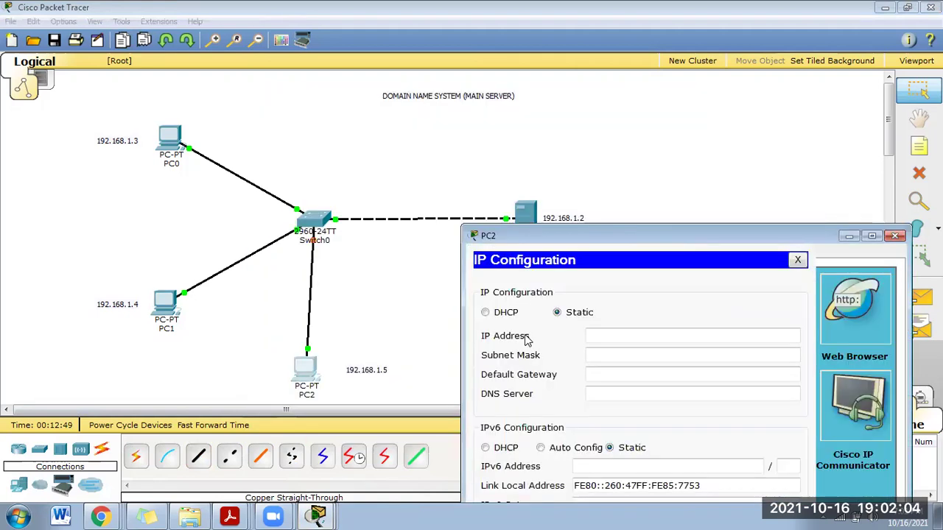
{"action": "type", "text": "192.168.1.5"}
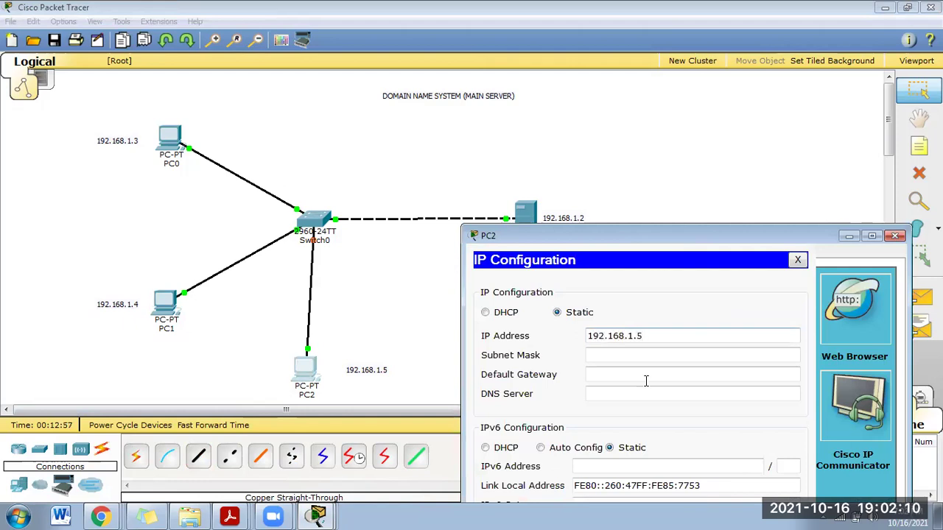
{"action": "left_click", "coordinate": [654, 355]}
Set PC2's default gateway to 192.168.1.1 and its DNS server to 192.168.1.2, and close PC2's window.
{"action": "left_click", "coordinate": [647, 375]}
{"action": "type", "text": "192.168.1.1"}
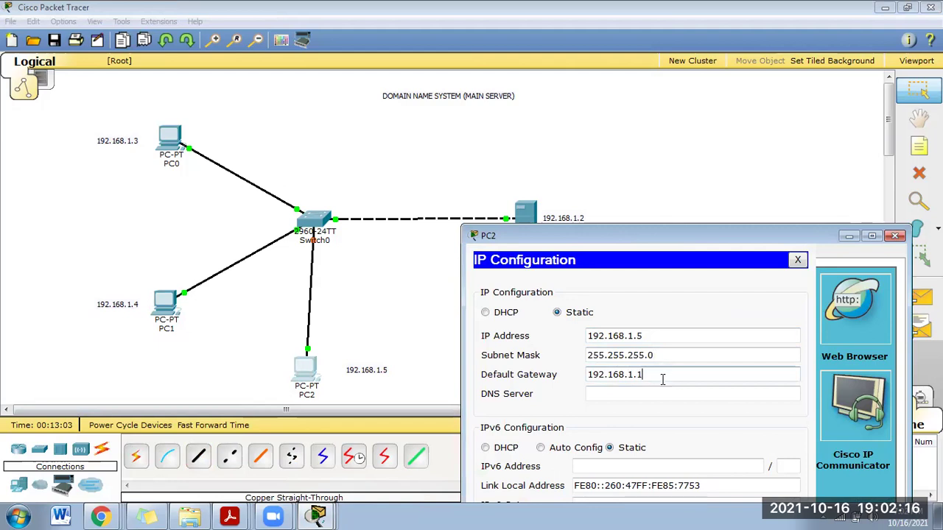
{"action": "left_click", "coordinate": [625, 396]}
{"action": "type", "text": "1"}
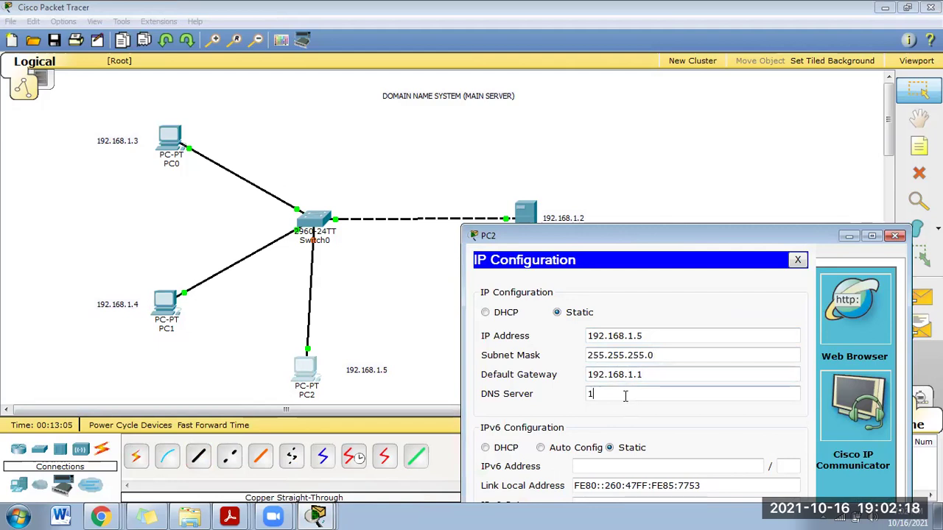
{"action": "type", "text": "92.168.1.2"}
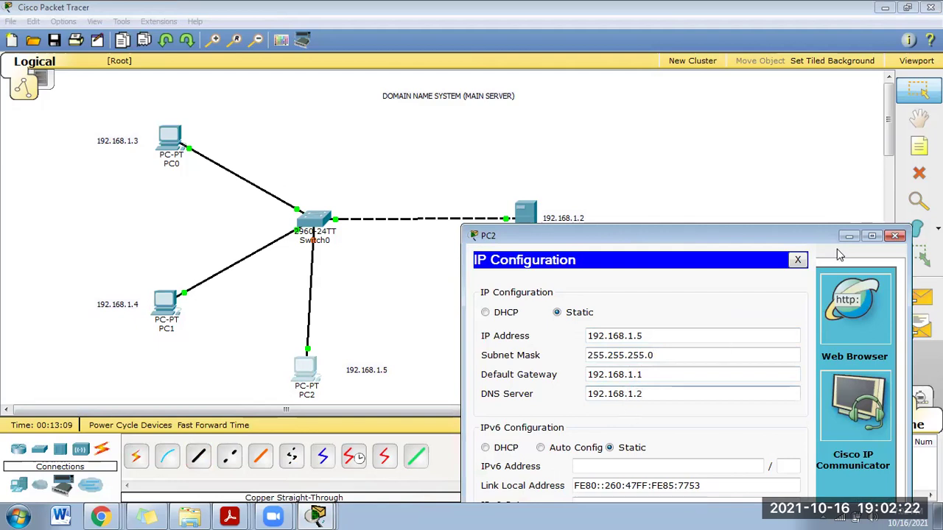
{"action": "left_click", "coordinate": [895, 236]}
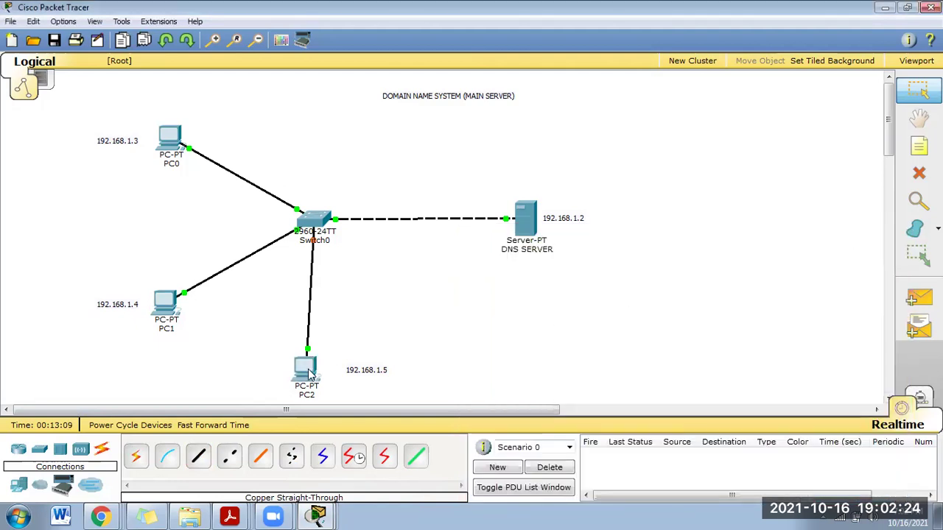
Add a DNS A record named PC2 with the address 192.168.1.5 on the DNS SERVER, and close the server's window.
{"action": "left_click", "coordinate": [532, 231]}
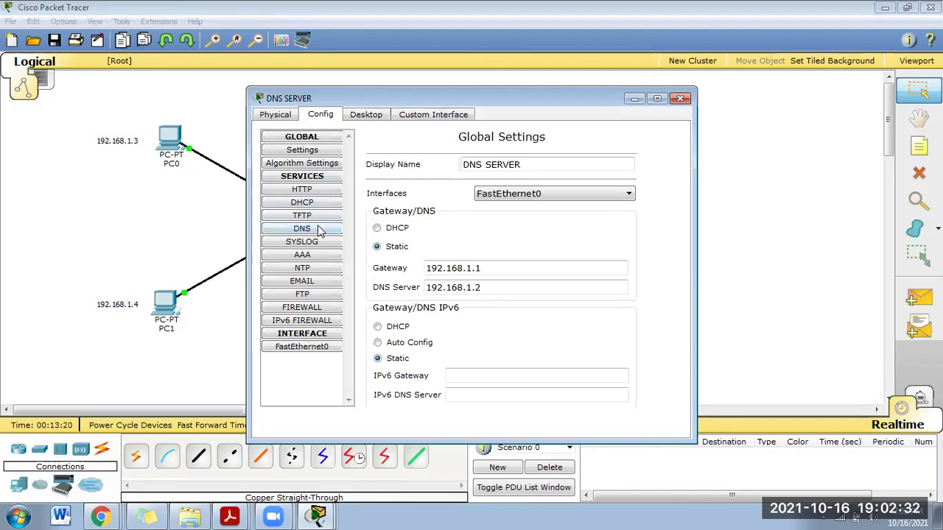
{"action": "left_click", "coordinate": [318, 229]}
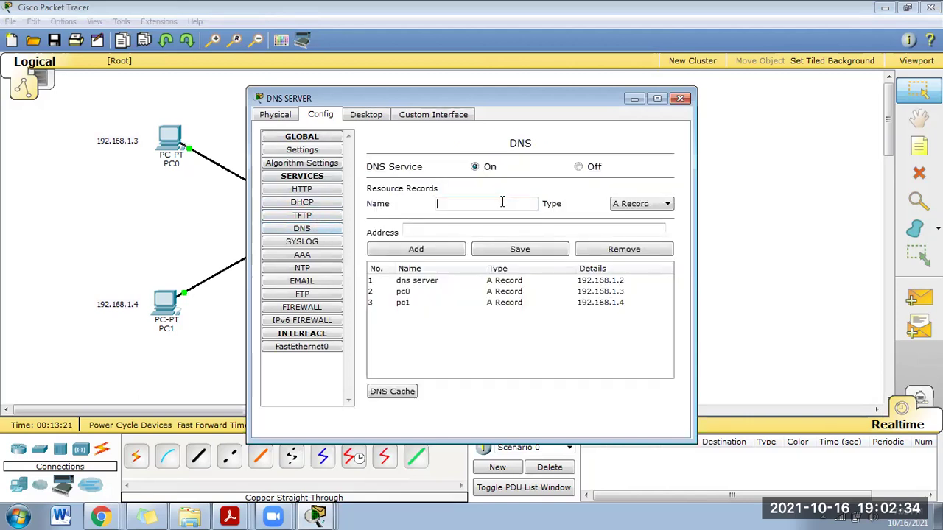
{"action": "type", "text": "OC"}
{"action": "type", "text": "2"}
{"action": "key", "text": "BackSpace"}
{"action": "key", "text": "BackSpace"}
{"action": "key", "text": "BackSpace"}
{"action": "type", "text": "PC2"}
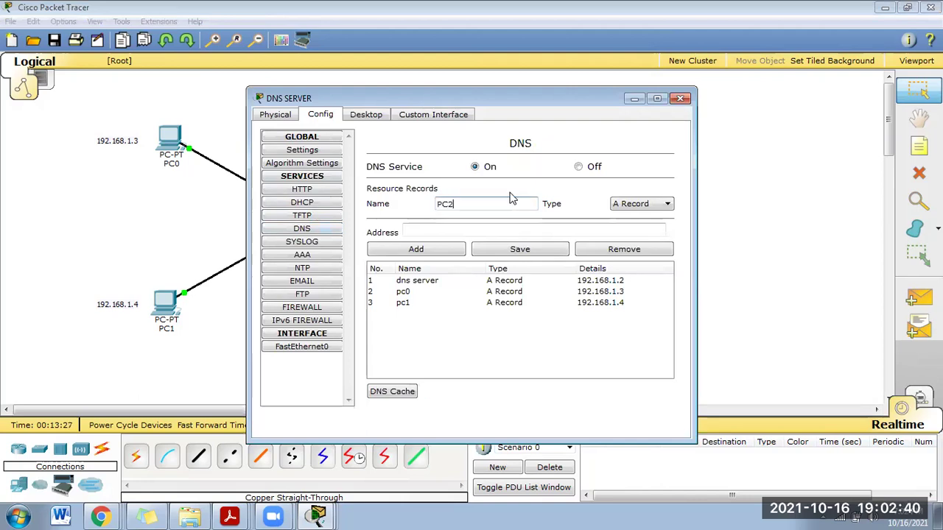
{"action": "left_click", "coordinate": [428, 231]}
{"action": "type", "text": "192.168.1"}
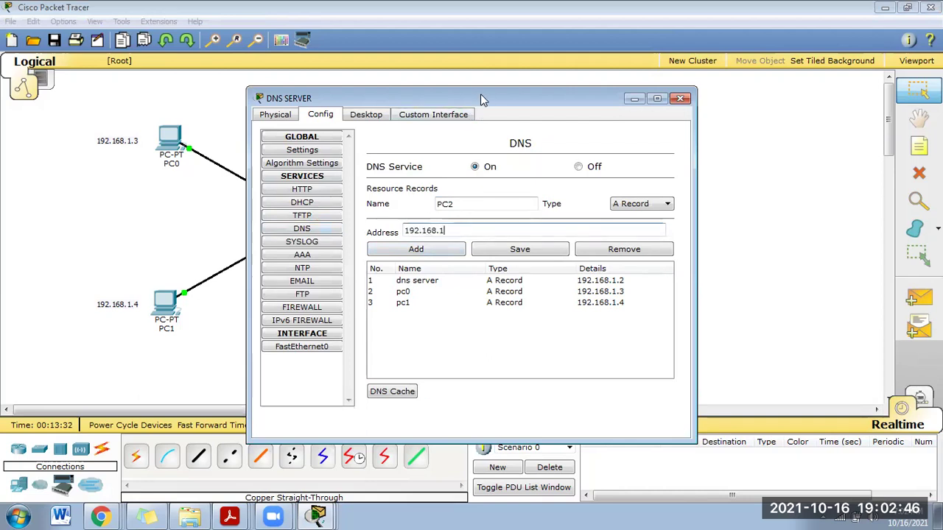
{"action": "left_click_drag", "start_coordinate": [480, 94], "coordinate": [449, 86]}
{"action": "type", "text": ".5"}
{"action": "left_click", "coordinate": [379, 237]}
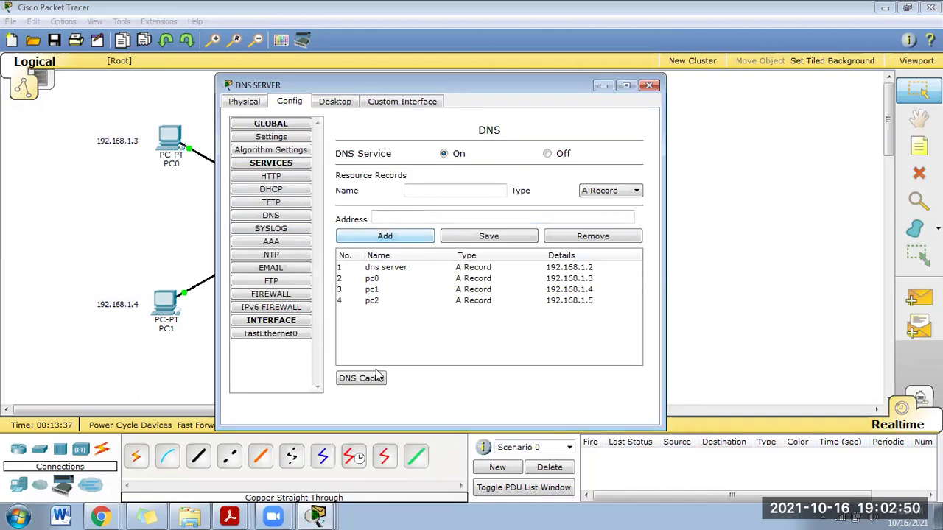
{"action": "left_click", "coordinate": [649, 86]}
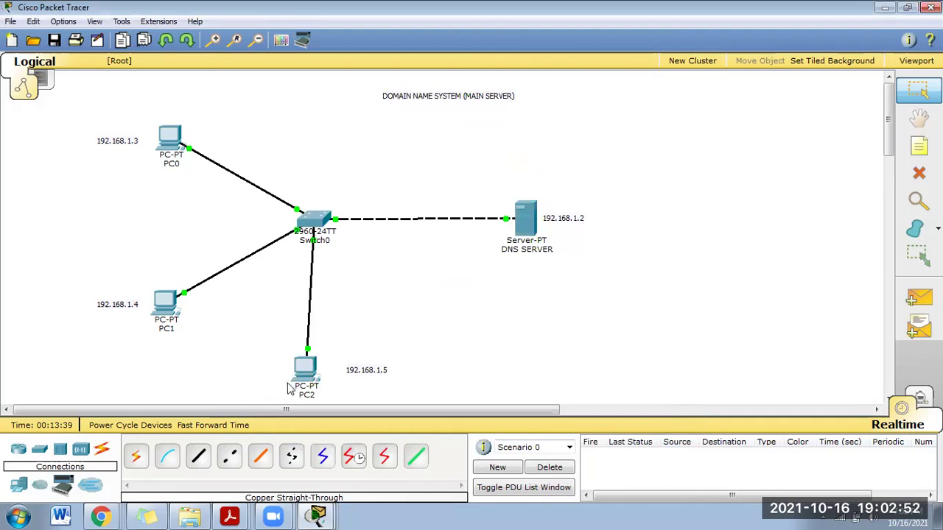
Ping 192.168.1.2 from PC2's Command Prompt to test the connection to the DNS SERVER, and close PC2's window.
{"action": "left_click", "coordinate": [305, 368]}
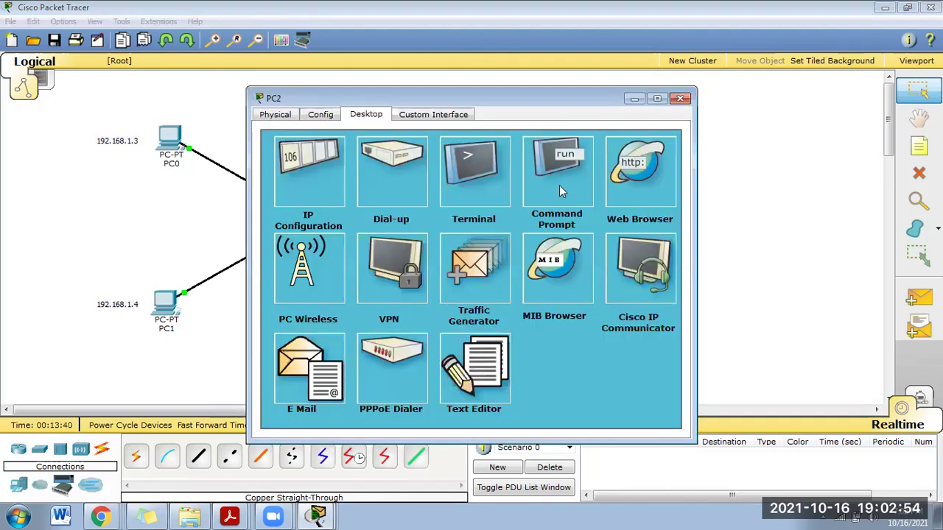
{"action": "left_click", "coordinate": [560, 188]}
{"action": "type", "text": "PING "}
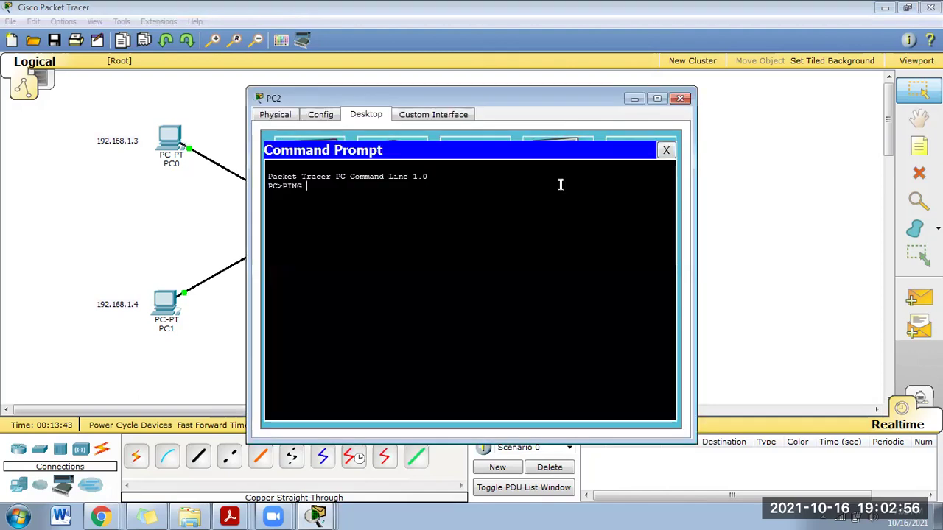
{"action": "type", "text": "192.168.1.2"}
{"action": "key", "text": "Return"}
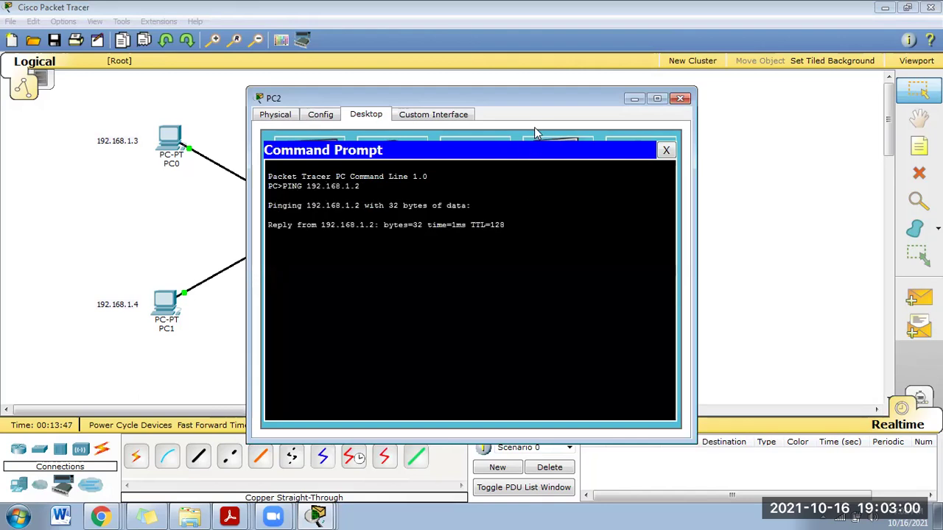
{"action": "left_click_drag", "start_coordinate": [548, 103], "coordinate": [845, 143]}
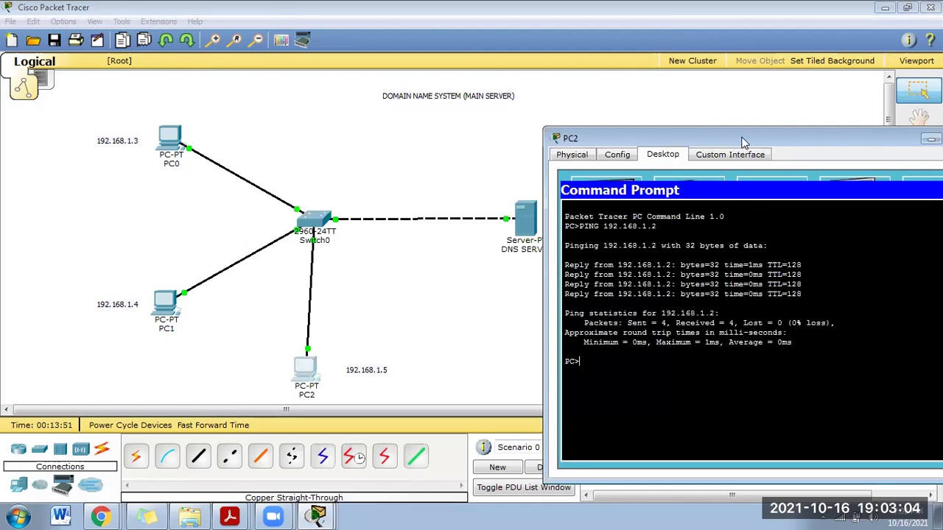
{"action": "left_click_drag", "start_coordinate": [740, 137], "coordinate": [594, 129]}
{"action": "left_click", "coordinate": [832, 134]}
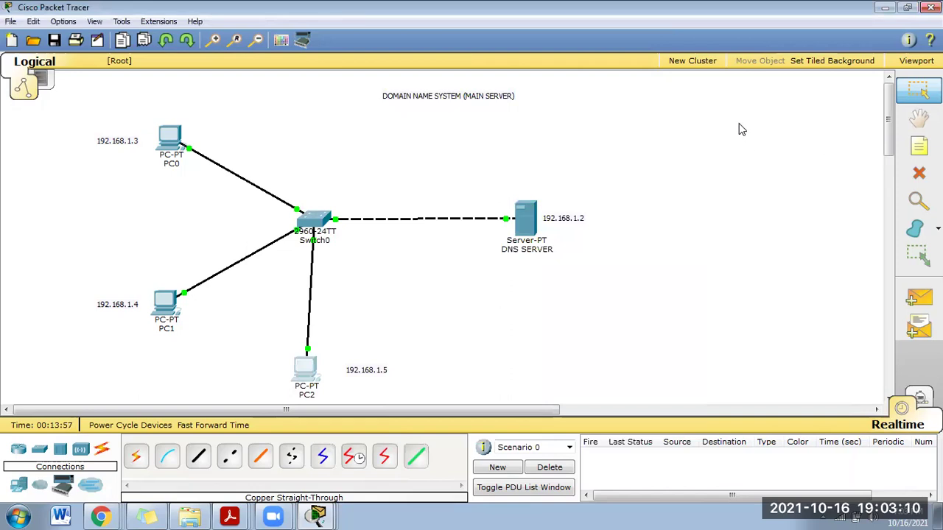
Review the IP address, subnet mask, default gateway and DNS server in the DNS SERVER's IP Configuration, and close its window.
{"action": "left_click", "coordinate": [546, 231]}
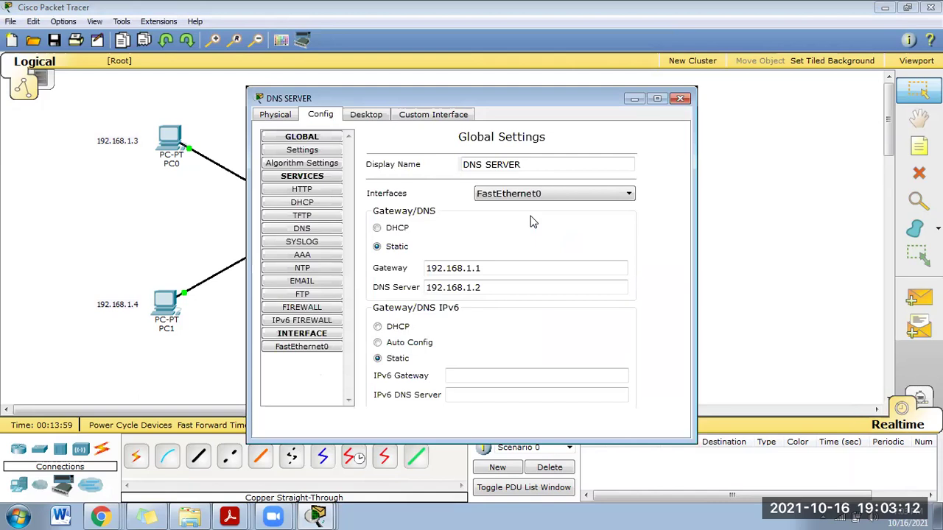
{"action": "left_click", "coordinate": [366, 118]}
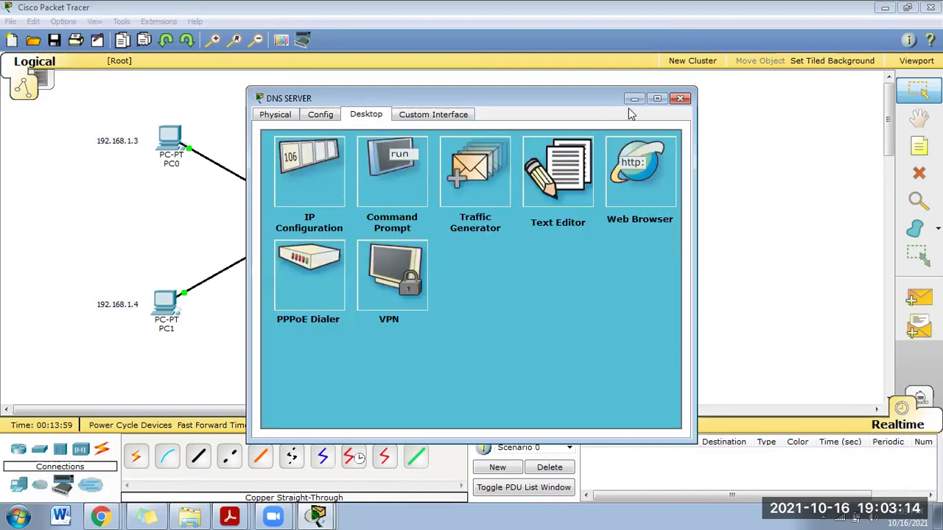
{"action": "left_click", "coordinate": [680, 98]}
{"action": "left_click", "coordinate": [527, 225]}
{"action": "left_click", "coordinate": [327, 169]}
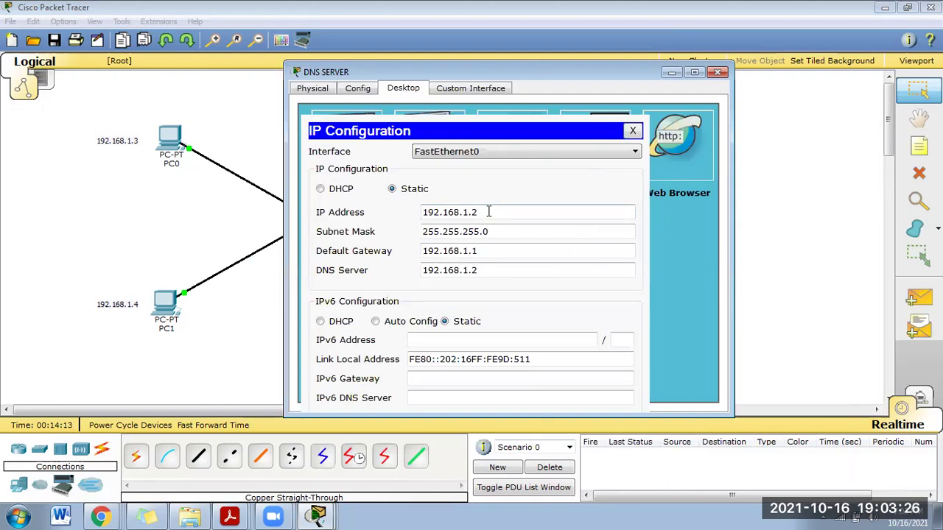
{"action": "left_click", "coordinate": [543, 230]}
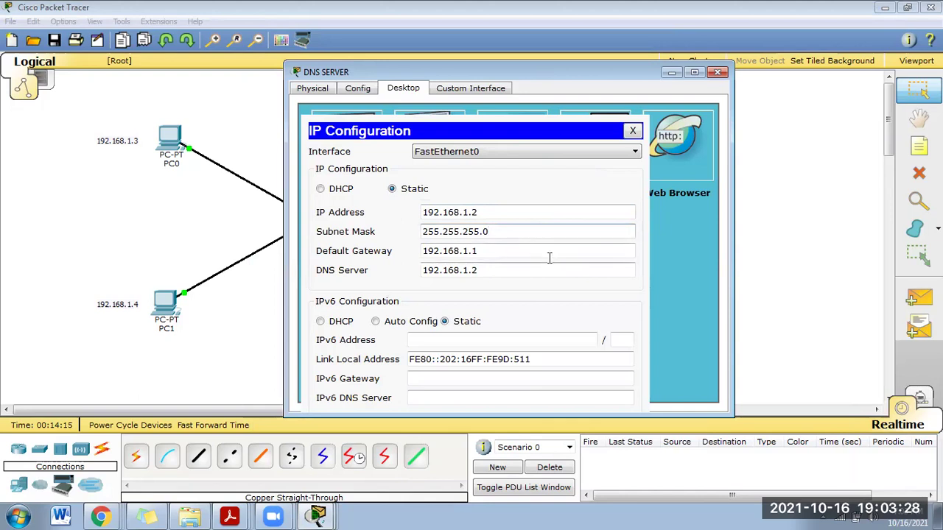
{"action": "left_click", "coordinate": [523, 255]}
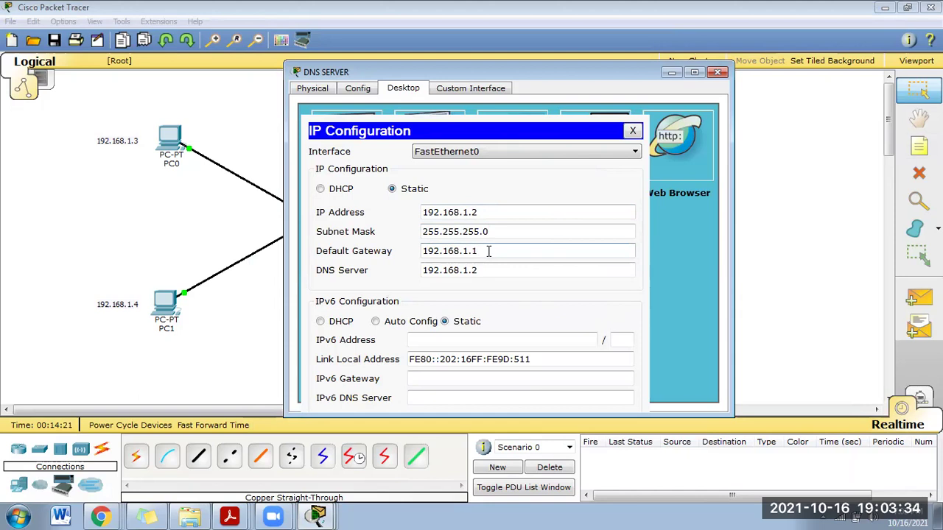
{"action": "left_click_drag", "start_coordinate": [509, 279], "coordinate": [419, 279]}
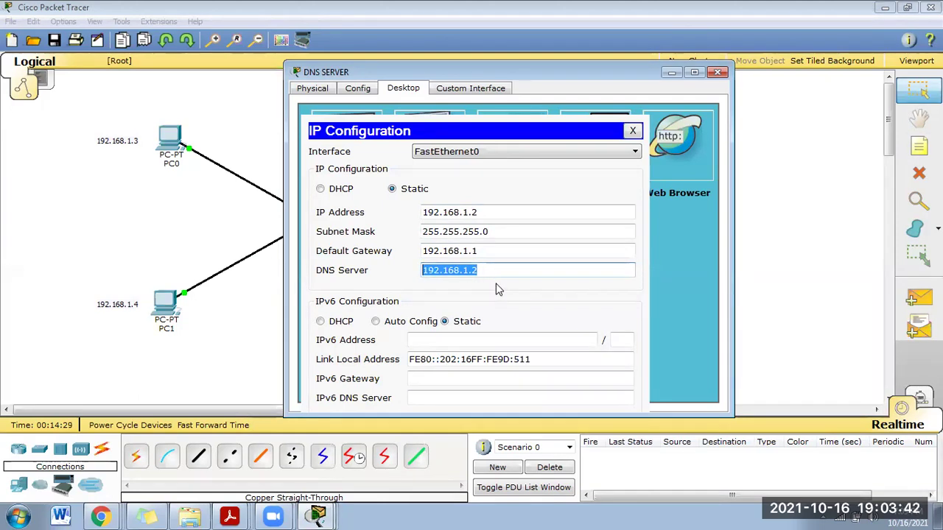
{"action": "left_click", "coordinate": [719, 73]}
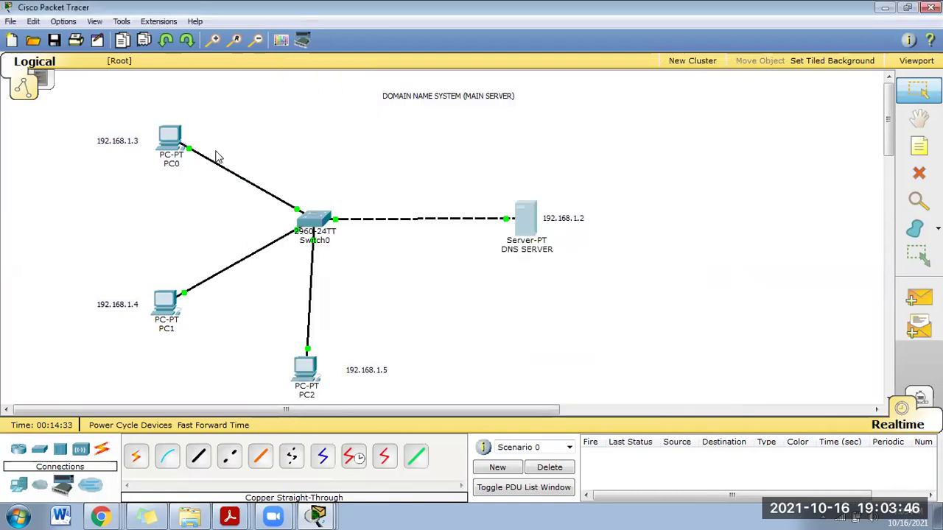
Review the IP address, subnet mask, default gateway and DNS server in PC0's IP Configuration, and close its window.
{"action": "left_click", "coordinate": [174, 137]}
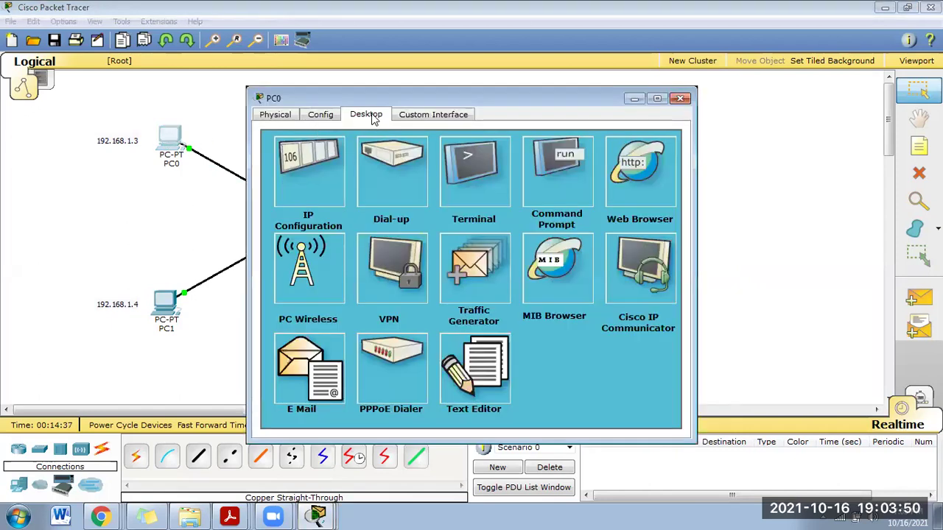
{"action": "left_click", "coordinate": [306, 180]}
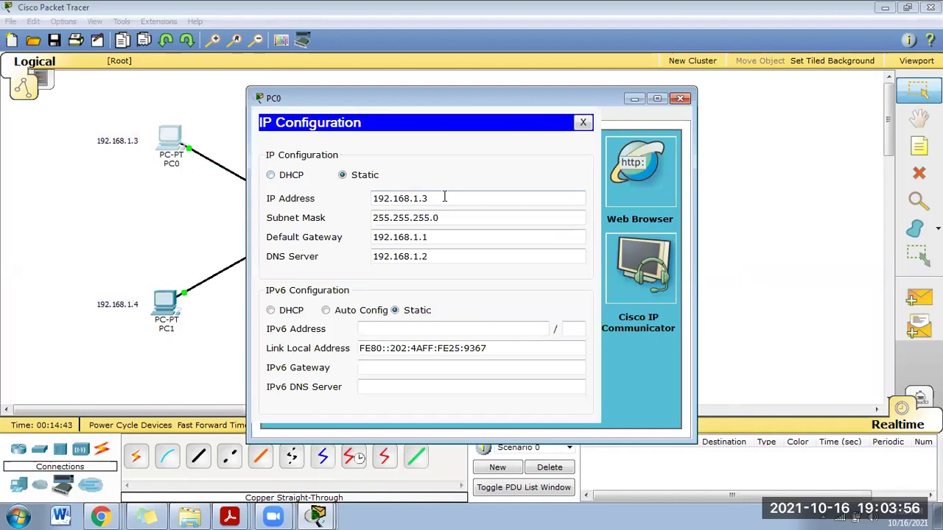
{"action": "left_click", "coordinate": [469, 217]}
{"action": "left_click", "coordinate": [470, 219]}
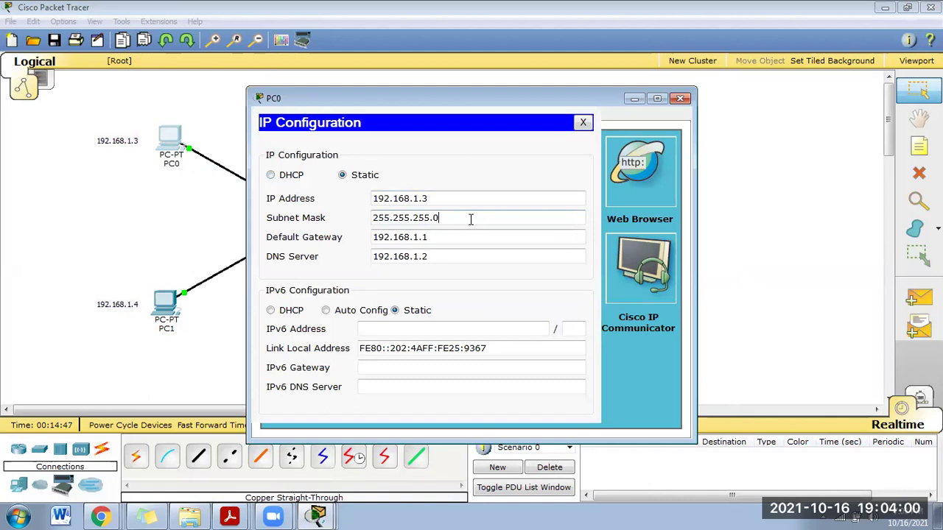
{"action": "left_click", "coordinate": [452, 236]}
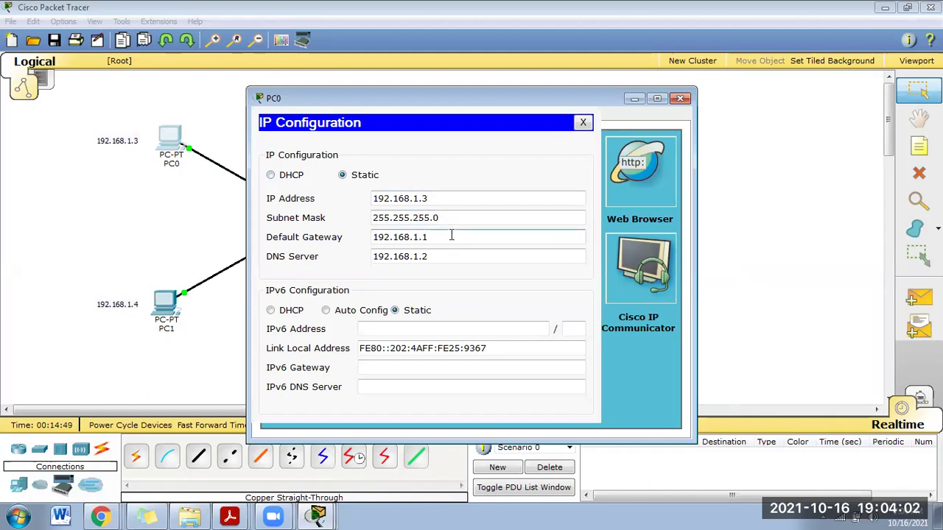
{"action": "left_click_drag", "start_coordinate": [452, 236], "coordinate": [362, 236]}
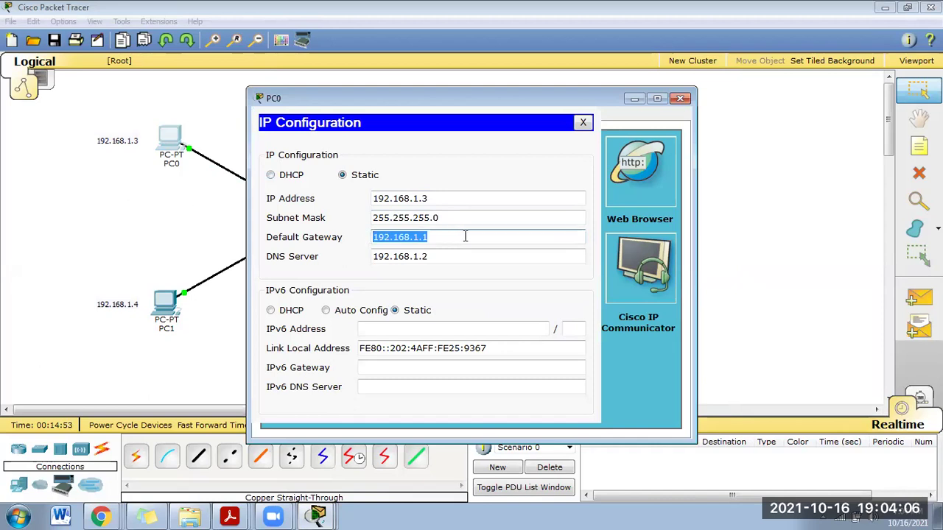
{"action": "left_click", "coordinate": [447, 256]}
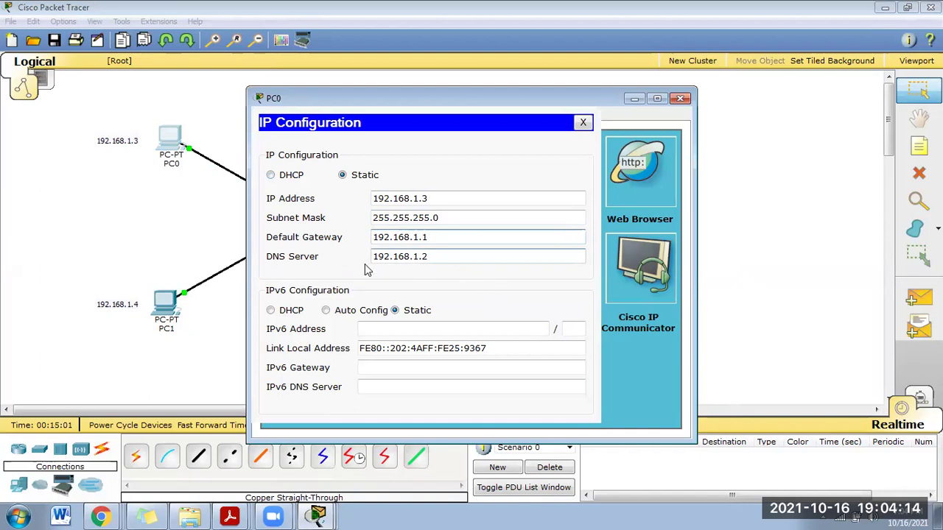
{"action": "left_click", "coordinate": [681, 98]}
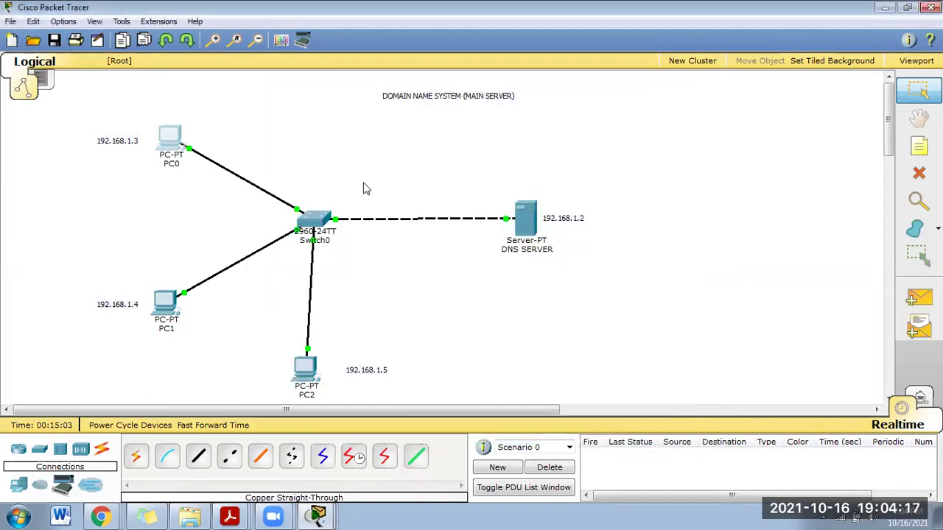
Review the IP address, subnet mask, default gateway and DNS server in PC1's IP Configuration, and close its window.
{"action": "left_click", "coordinate": [165, 302]}
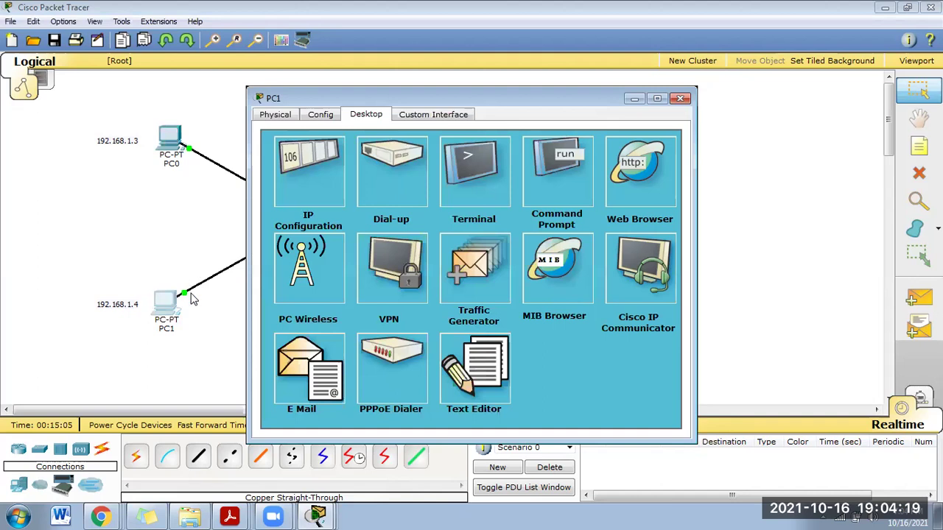
{"action": "left_click", "coordinate": [319, 178]}
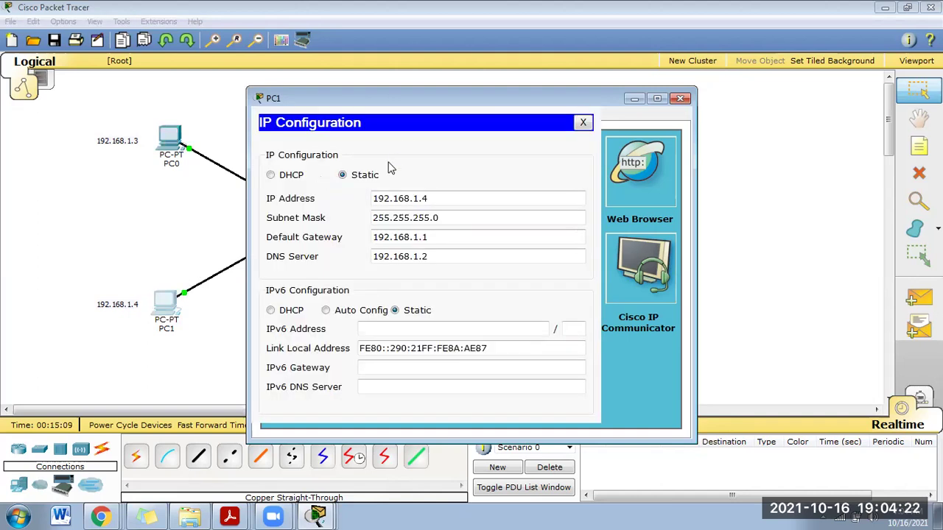
{"action": "left_click_drag", "start_coordinate": [429, 197], "coordinate": [371, 197]}
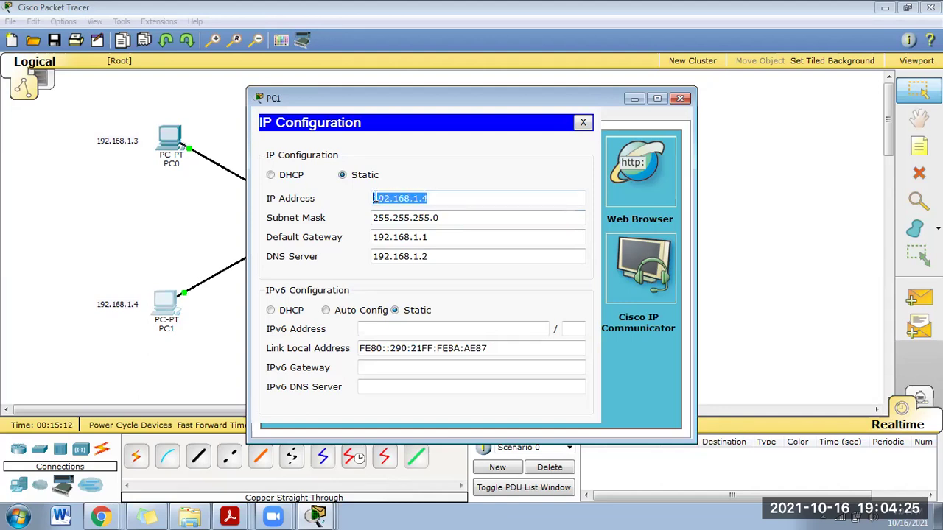
{"action": "left_click", "coordinate": [442, 218]}
{"action": "left_click", "coordinate": [446, 240]}
{"action": "left_click", "coordinate": [447, 240]}
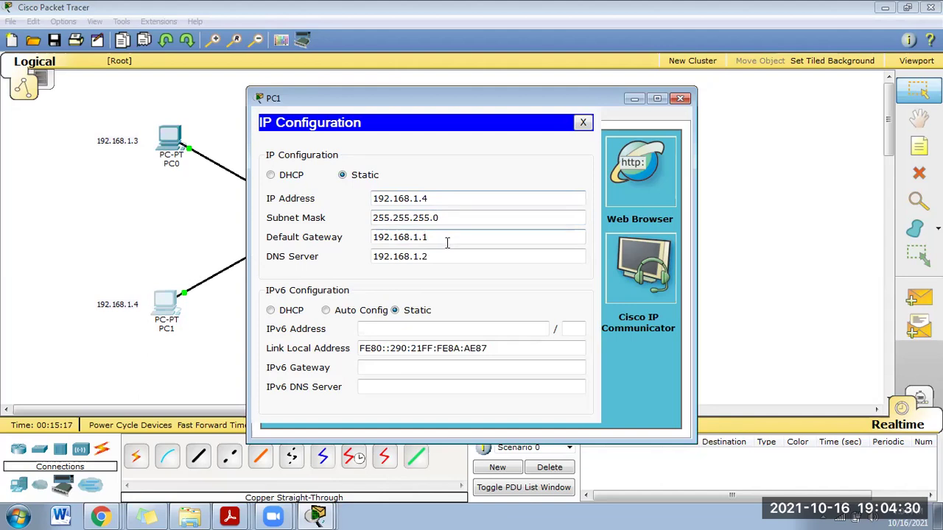
{"action": "left_click", "coordinate": [451, 256]}
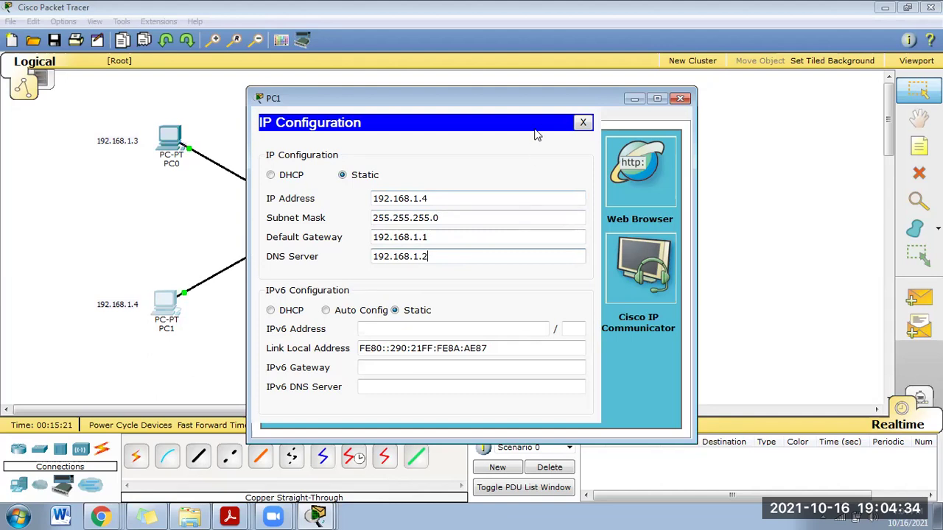
{"action": "left_click_drag", "start_coordinate": [541, 105], "coordinate": [358, 98]}
{"action": "left_click", "coordinate": [501, 93]}
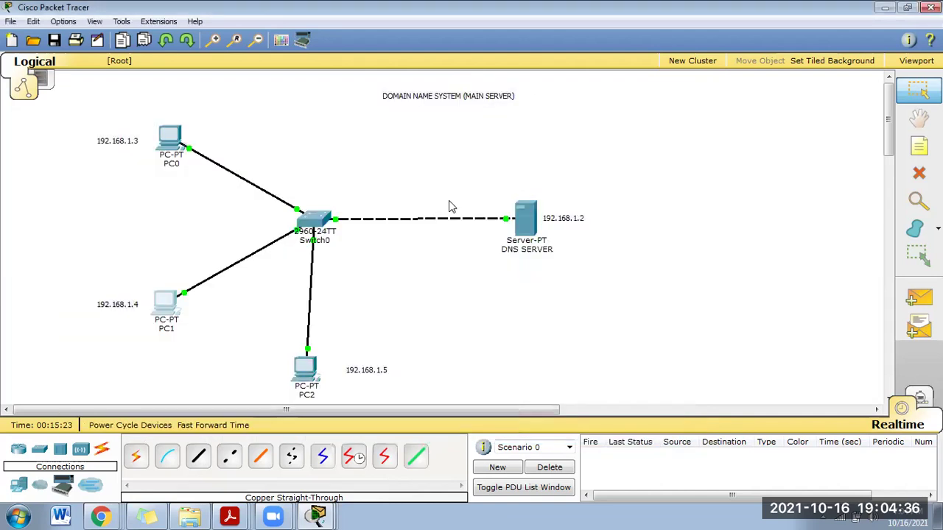
Review the IP address, subnet mask, default gateway and DNS server in PC2's IP Configuration, and close its window.
{"action": "left_click", "coordinate": [310, 377]}
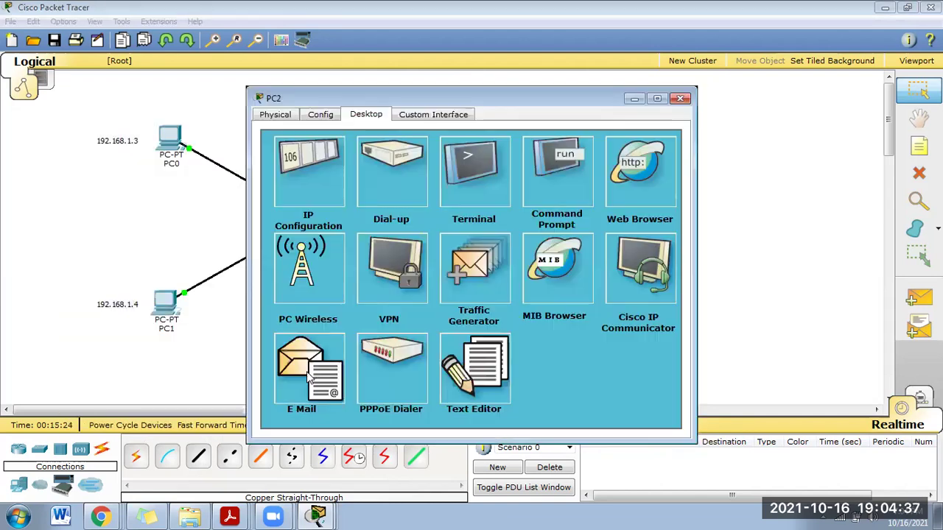
{"action": "left_click", "coordinate": [323, 179]}
{"action": "left_click_drag", "start_coordinate": [436, 198], "coordinate": [371, 198]}
{"action": "left_click_drag", "start_coordinate": [442, 217], "coordinate": [371, 218]}
{"action": "left_click_drag", "start_coordinate": [464, 237], "coordinate": [356, 244]}
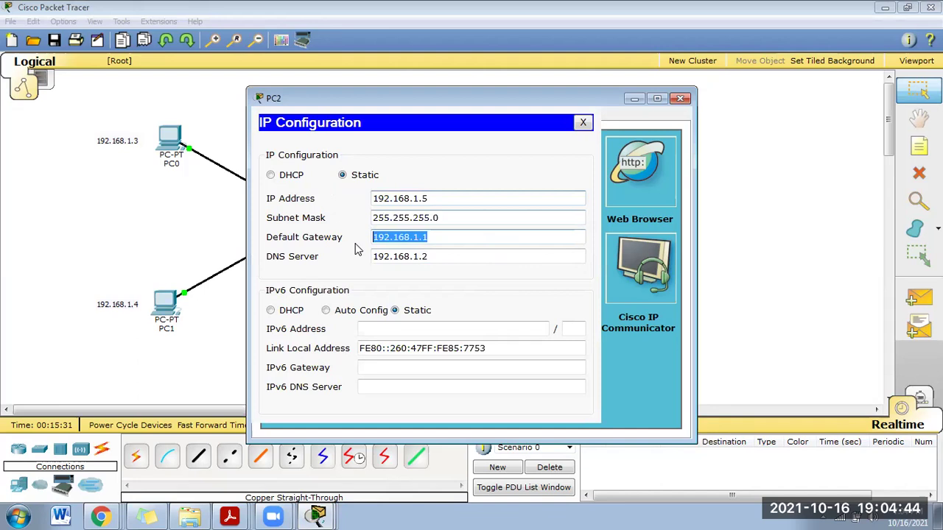
{"action": "left_click_drag", "start_coordinate": [455, 257], "coordinate": [364, 258]}
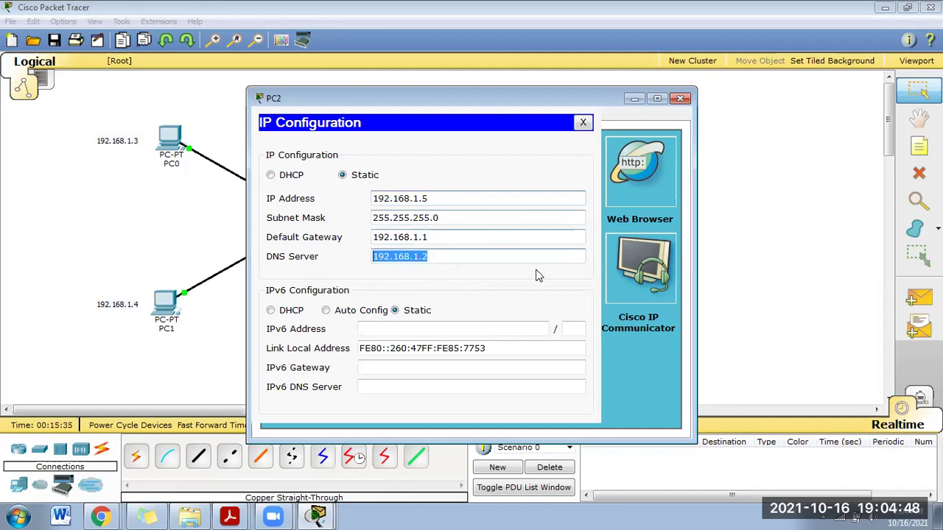
{"action": "left_click", "coordinate": [680, 98]}
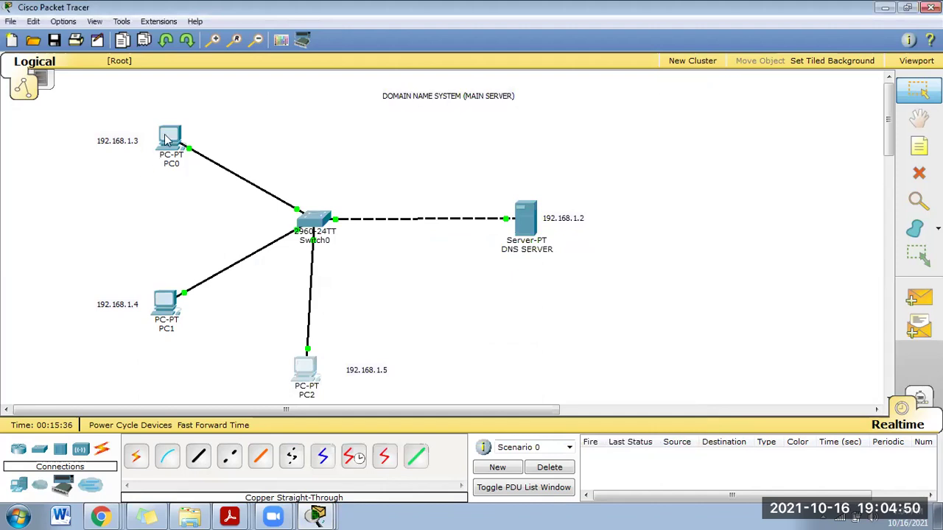
{"action": "left_click", "coordinate": [168, 139]}
{"action": "left_click", "coordinate": [680, 98]}
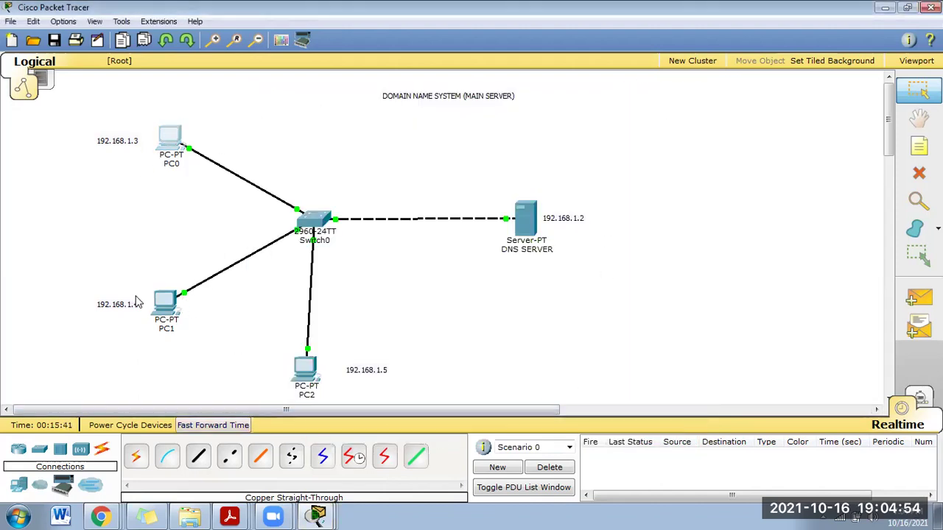
Review the DNS SERVER's DNS records, enter PCO as a record name without adding it, and close the server's window.
{"action": "left_click", "coordinate": [529, 227]}
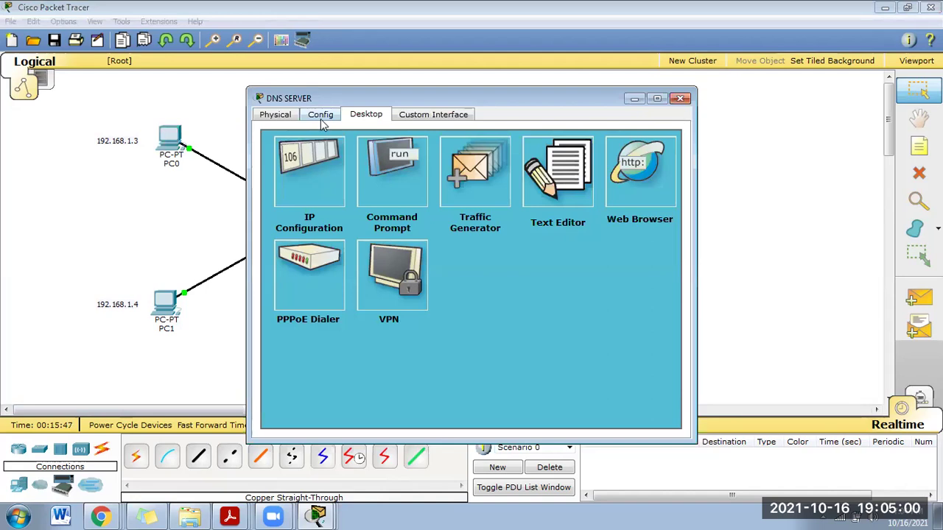
{"action": "left_click", "coordinate": [321, 115]}
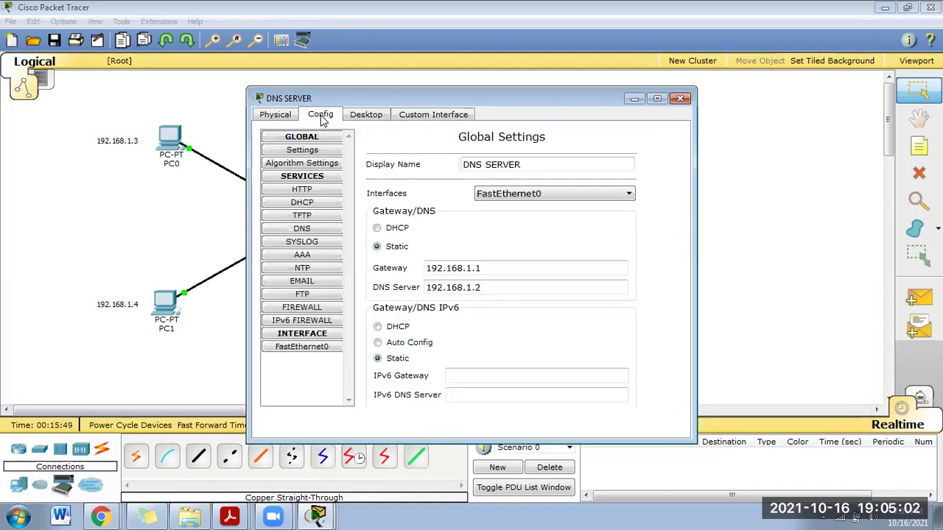
{"action": "left_click", "coordinate": [312, 231]}
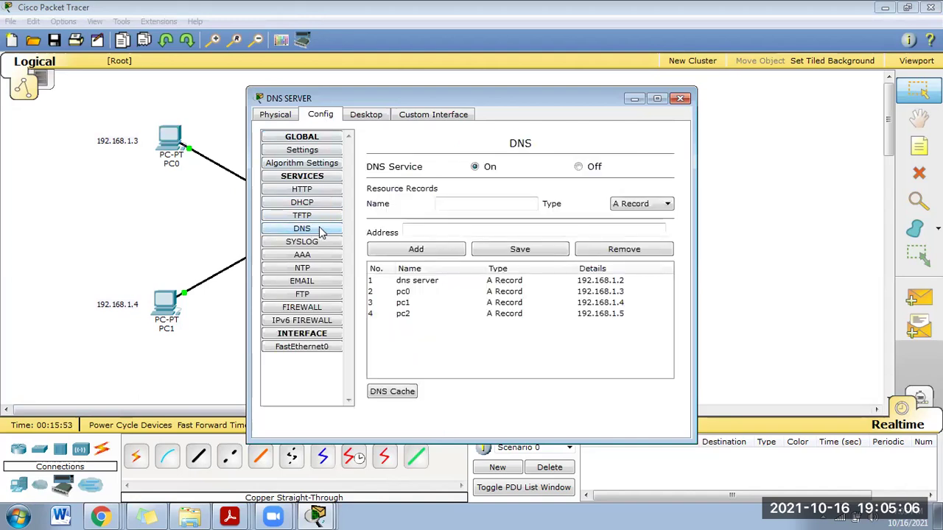
{"action": "left_click", "coordinate": [476, 167]}
{"action": "left_click", "coordinate": [471, 205]}
{"action": "type", "text": "P"}
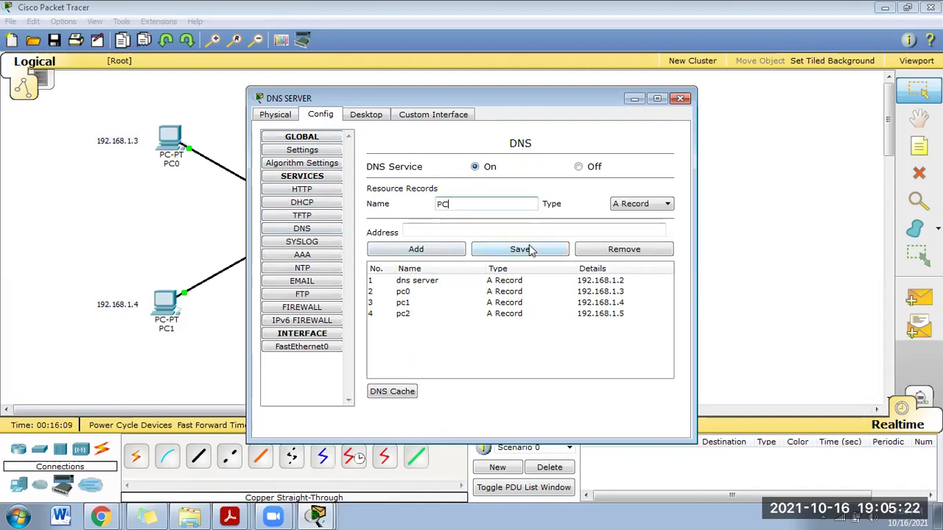
{"action": "type", "text": "C0"}
{"action": "left_click", "coordinate": [481, 231]}
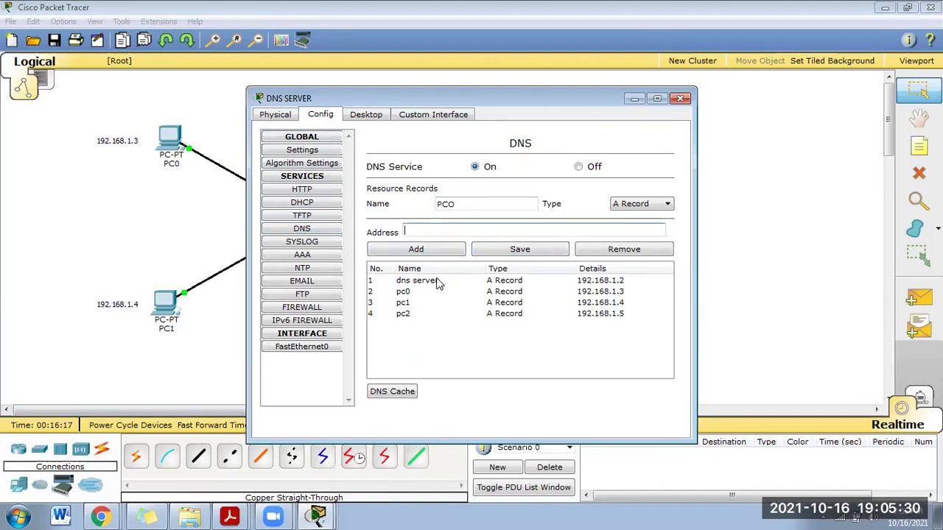
{"action": "left_click", "coordinate": [680, 98]}
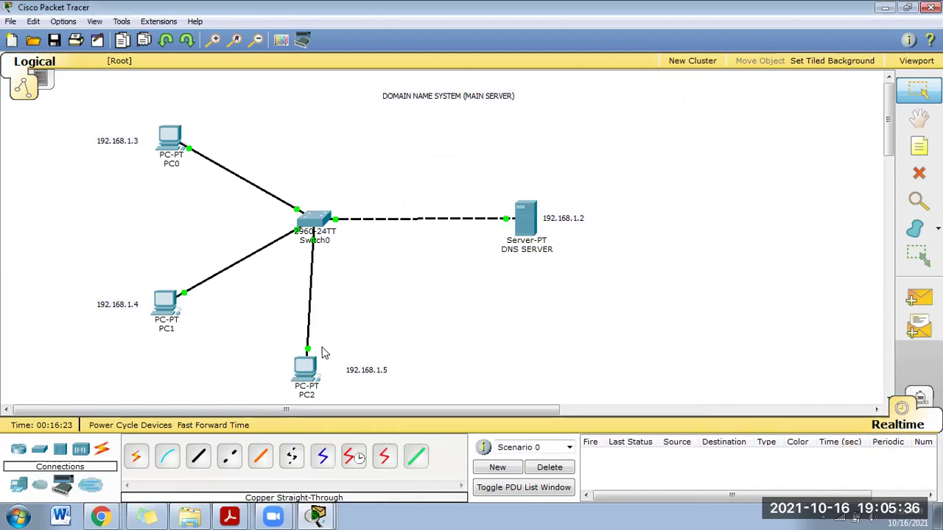
Ping 192.168.1.2 from PC2's Command Prompt to test the connection to the DNS SERVER.
{"action": "left_click", "coordinate": [314, 384]}
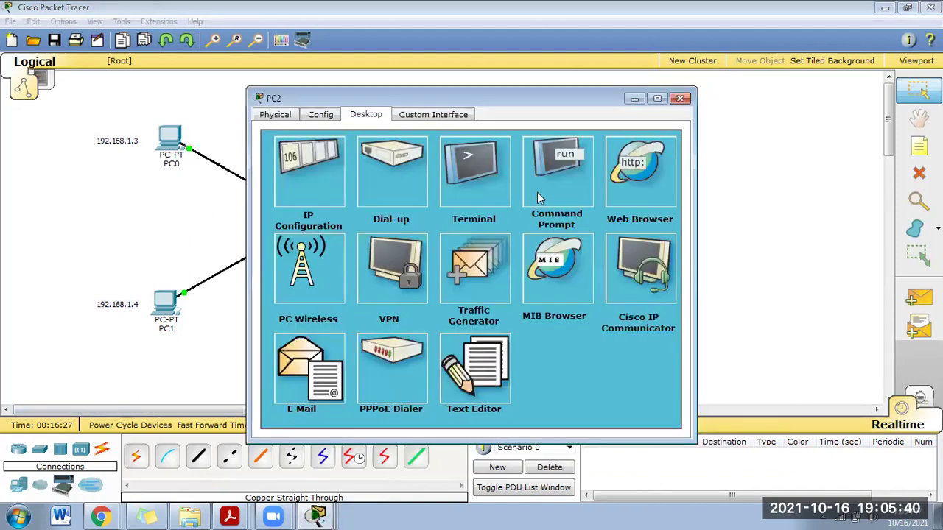
{"action": "left_click", "coordinate": [545, 175]}
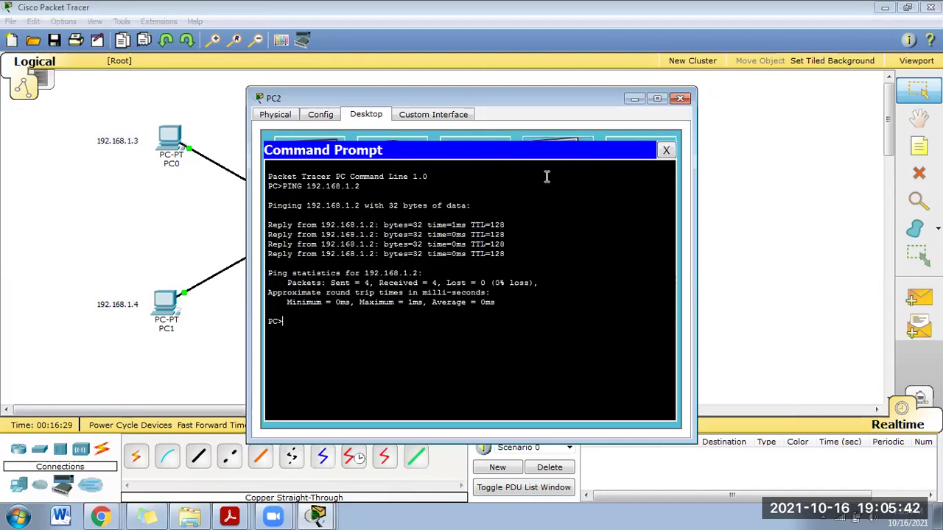
{"action": "type", "text": "PING 192.168.1.2"}
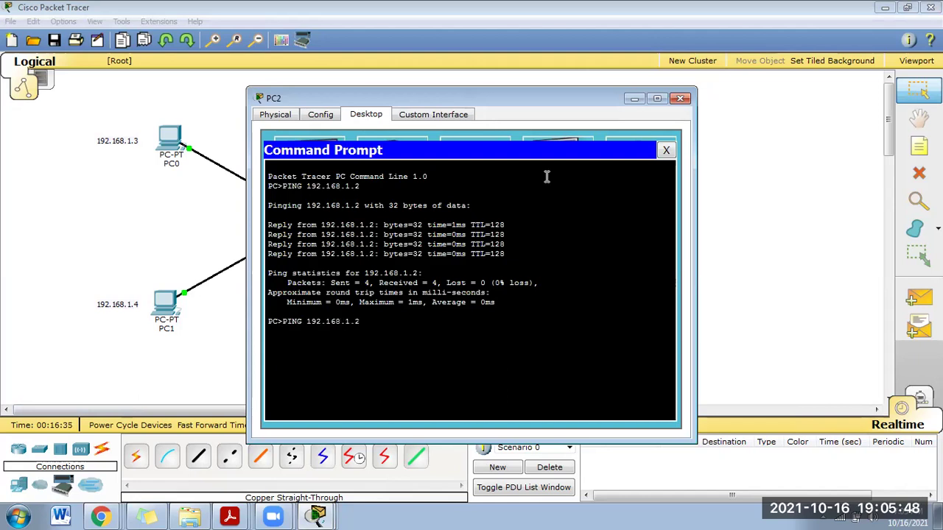
{"action": "key", "text": "Return"}
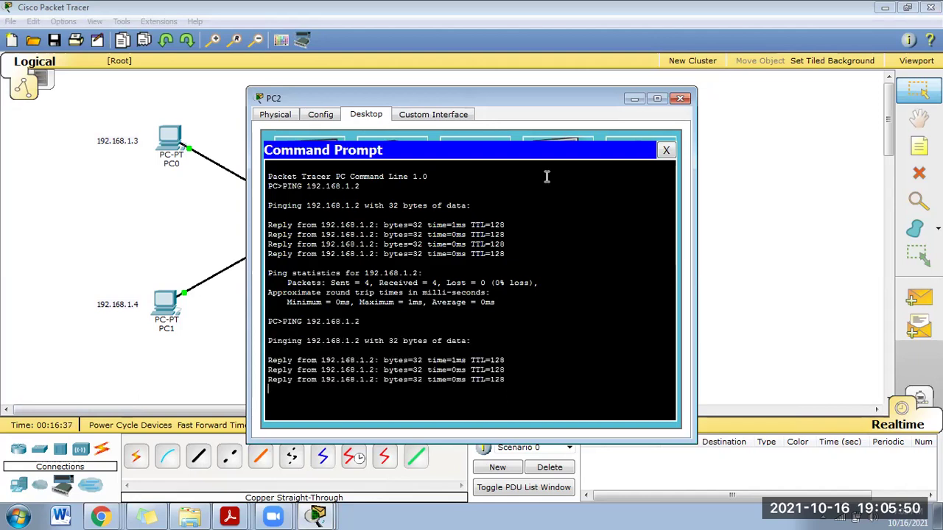
Ping 192.168.1.3 and 192.168.1.4 from PC2's Command Prompt to test the connections to PC0 and PC1, and close PC2's window.
{"action": "key", "text": "Up"}
{"action": "key", "text": "BackSpace"}
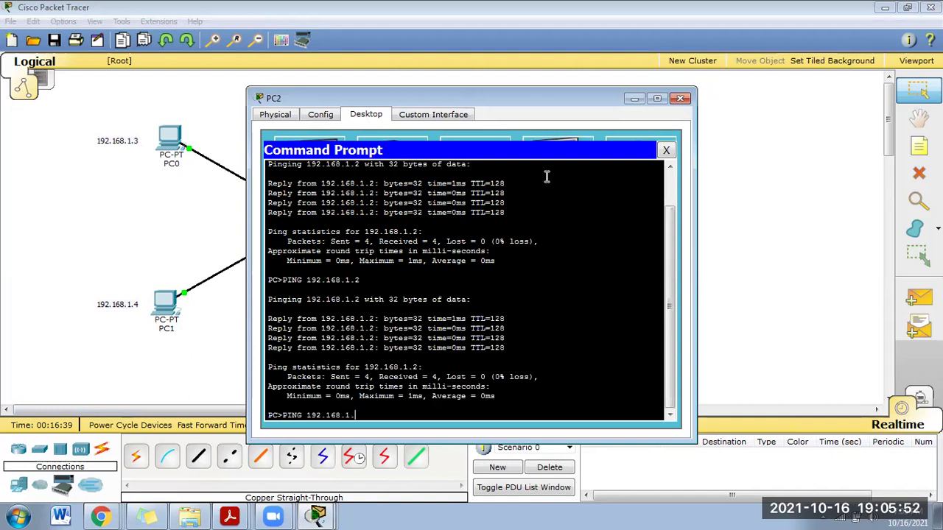
{"action": "type", "text": "3"}
{"action": "key", "text": "Return"}
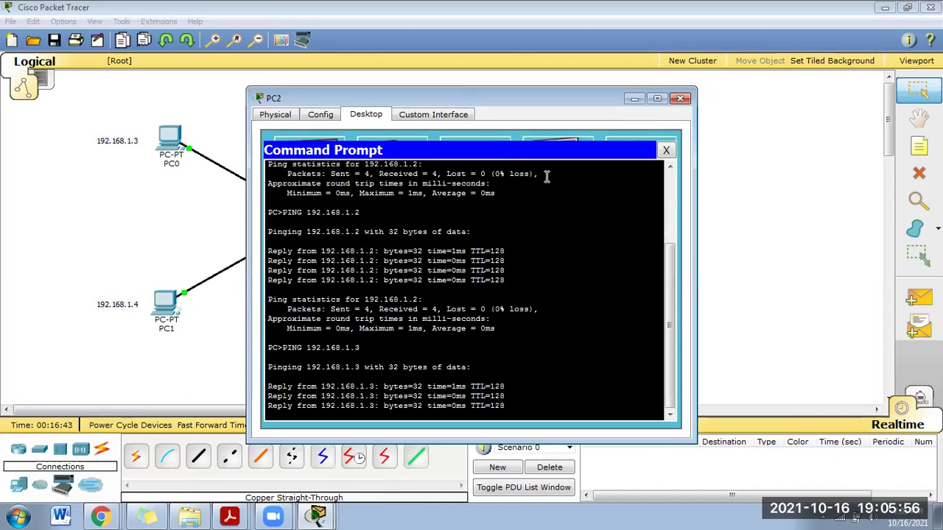
{"action": "key", "text": "Up"}
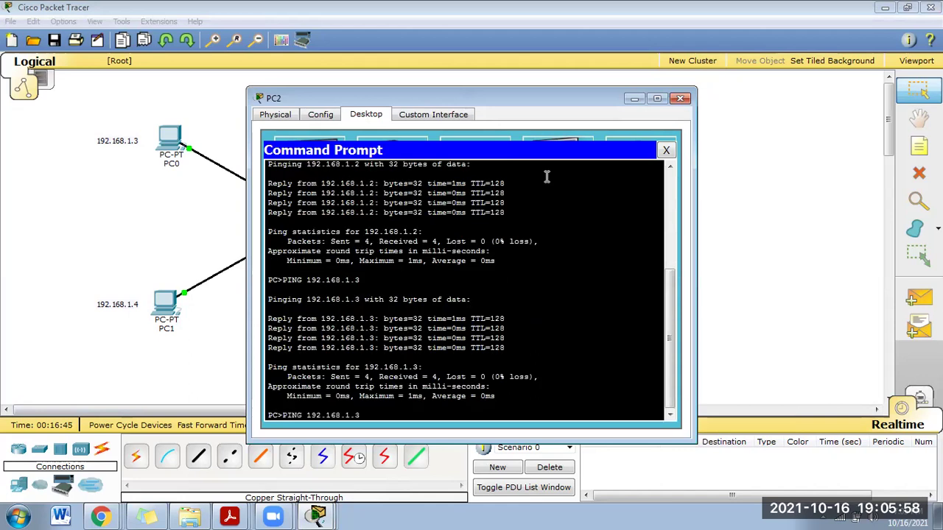
{"action": "key", "text": "Return"}
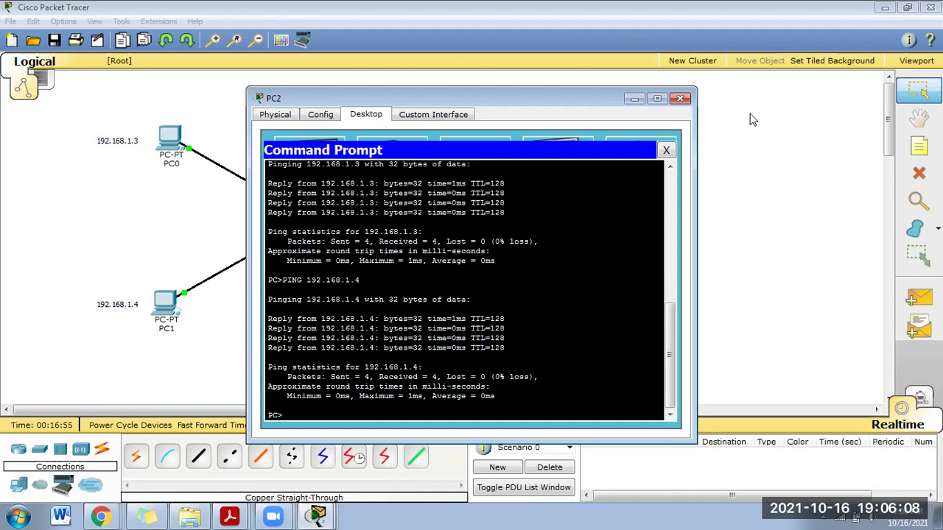
{"action": "left_click", "coordinate": [681, 98]}
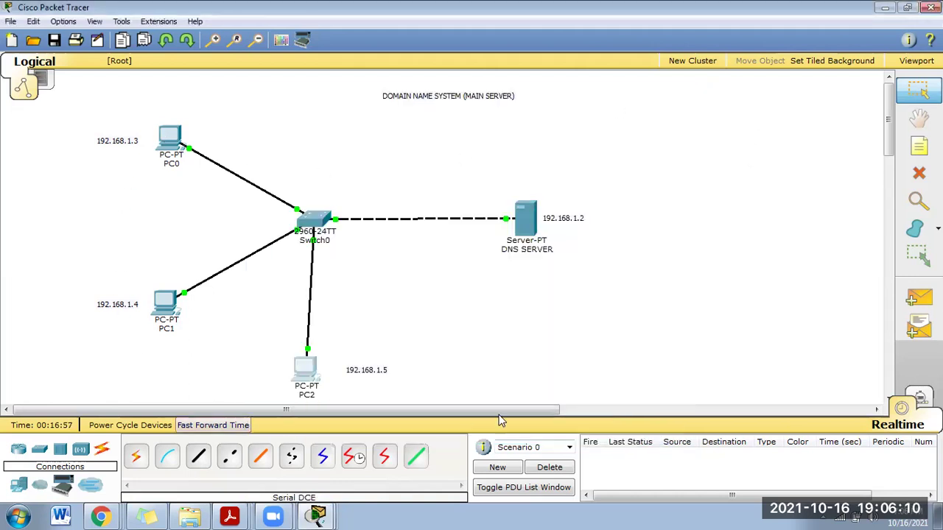
Review the DNS service's name and address fields and A records on the DNS SERVER, and close its window.
{"action": "left_click", "coordinate": [536, 219]}
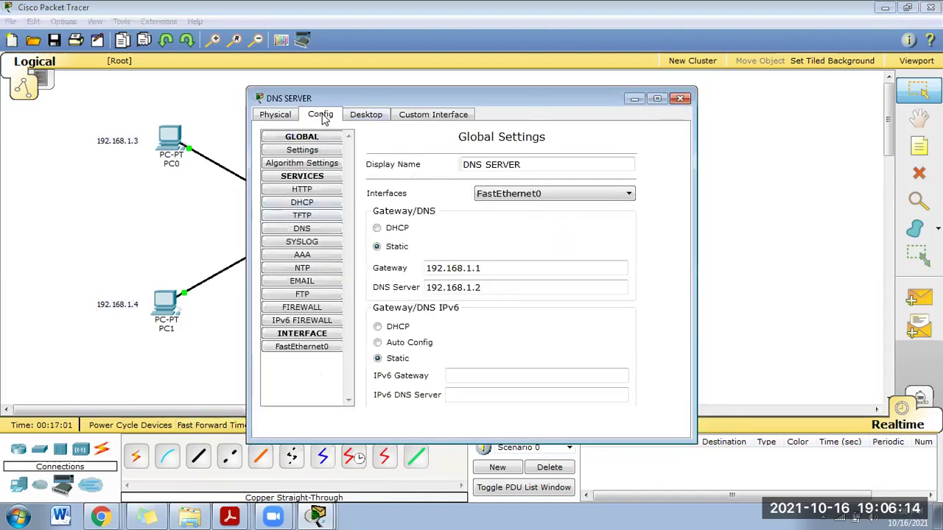
{"action": "left_click", "coordinate": [326, 233]}
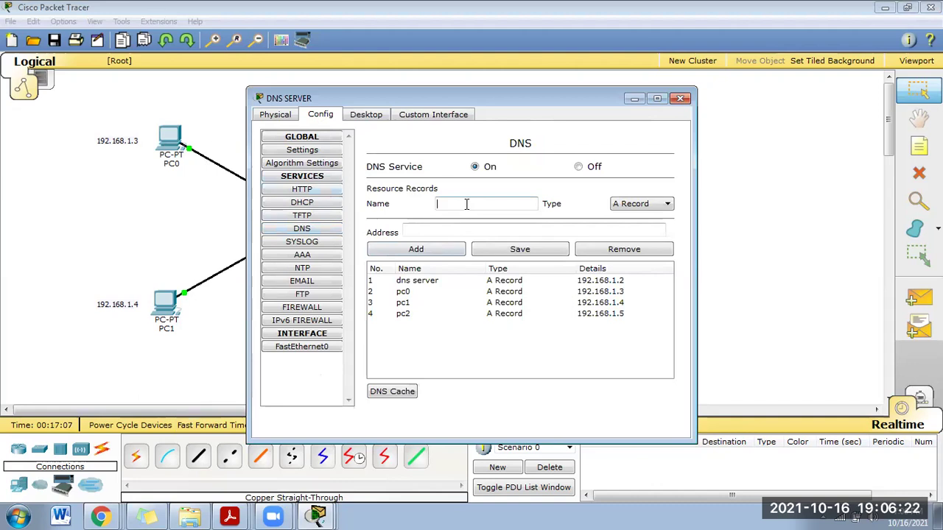
{"action": "left_click", "coordinate": [446, 230]}
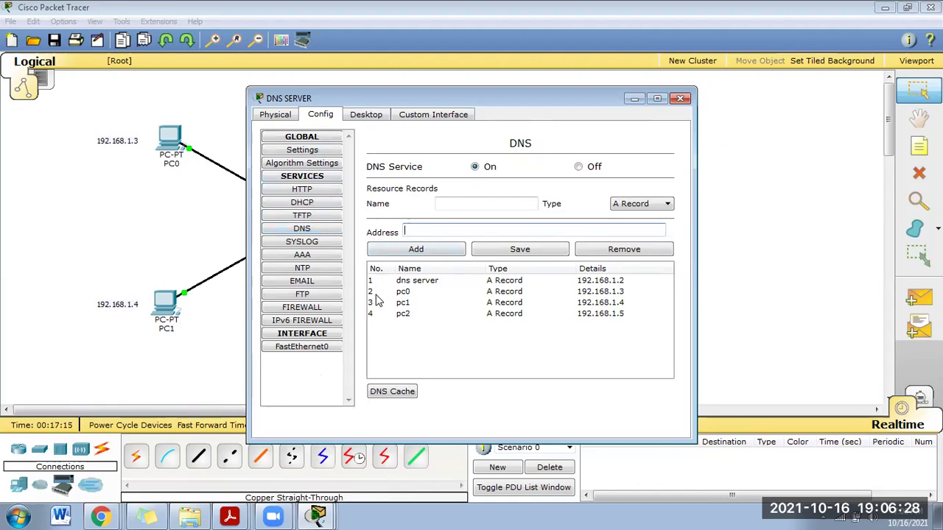
{"action": "left_click", "coordinate": [680, 98]}
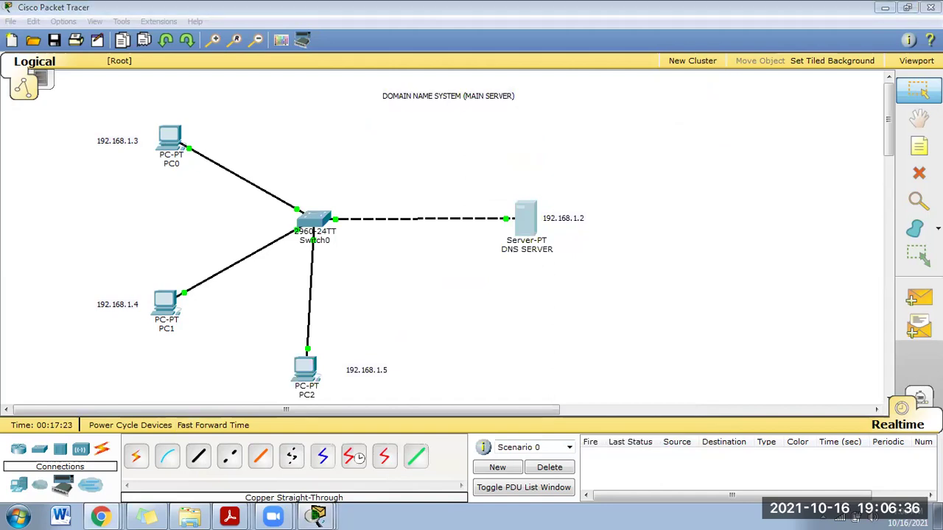
{"action": "left_click", "coordinate": [637, 339]}
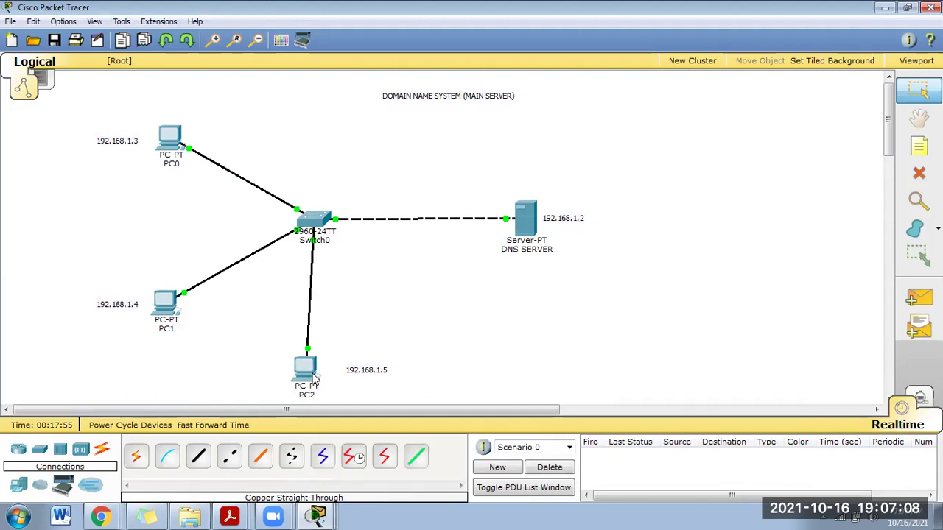
{"action": "left_click", "coordinate": [18, 516]}
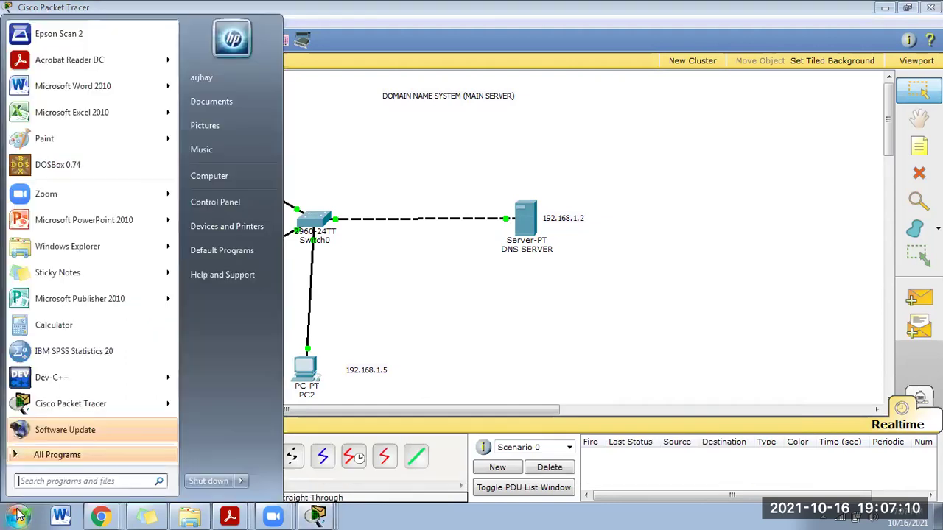
{"action": "left_click", "coordinate": [575, 322]}
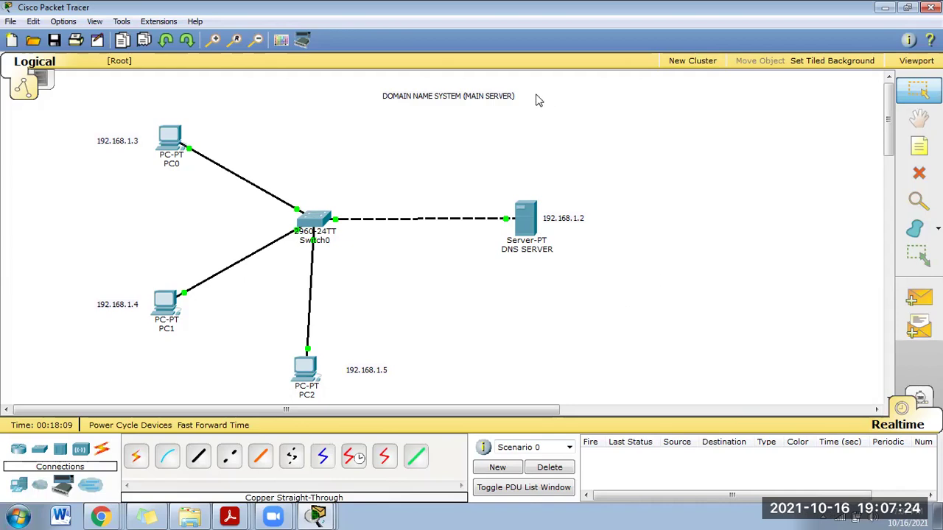
{"action": "left_click_drag", "start_coordinate": [362, 83], "coordinate": [561, 137]}
{"action": "left_click", "coordinate": [100, 516]}
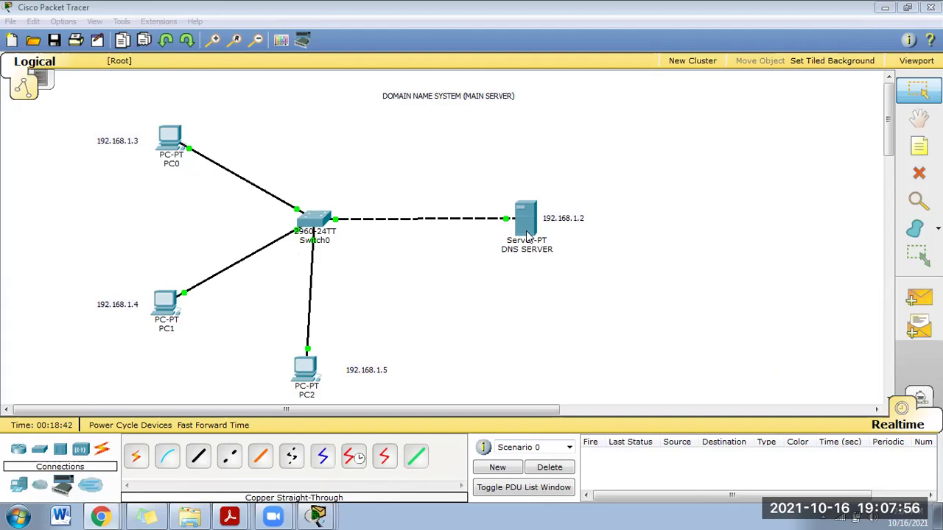
Start opening another network file, choose to save the current network first, and begin its file name with 10.
{"action": "left_click", "coordinate": [41, 41]}
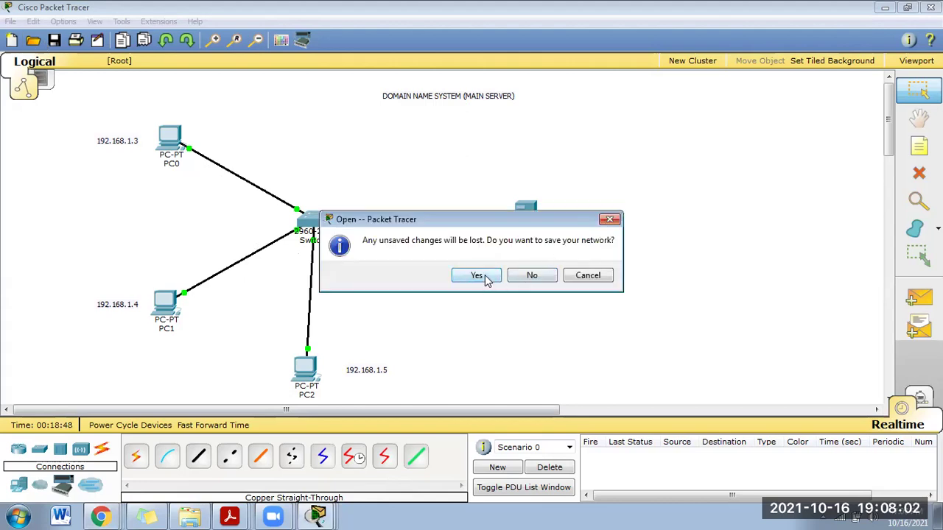
{"action": "left_click", "coordinate": [485, 277]}
{"action": "type", "text": "10"}
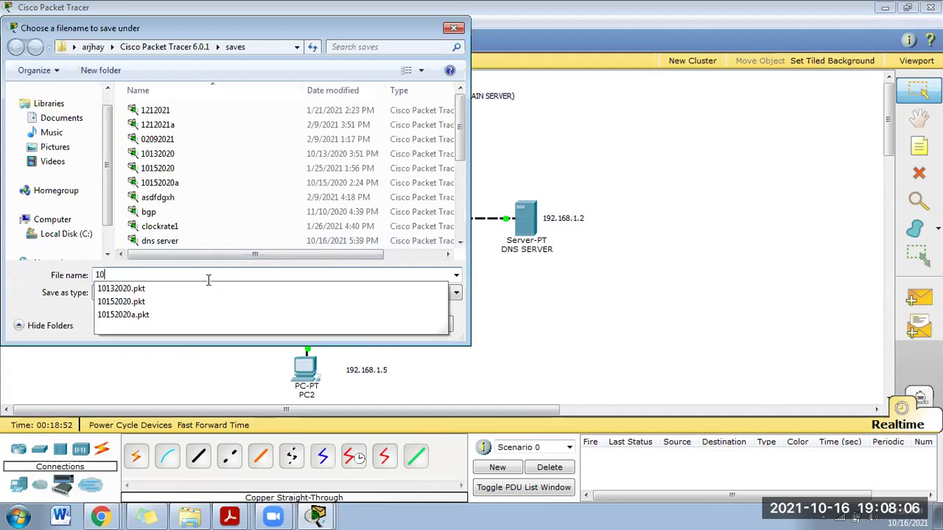
Save the network as 10162021 and start a new blank network, keeping the current changes.
{"action": "type", "text": "162021"}
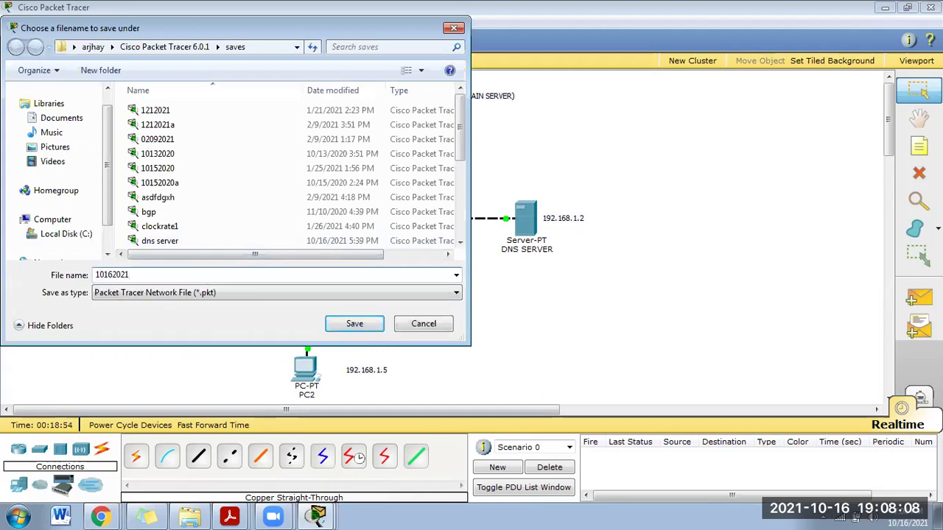
{"action": "key", "text": "Return"}
{"action": "key", "text": "ctrl+o"}
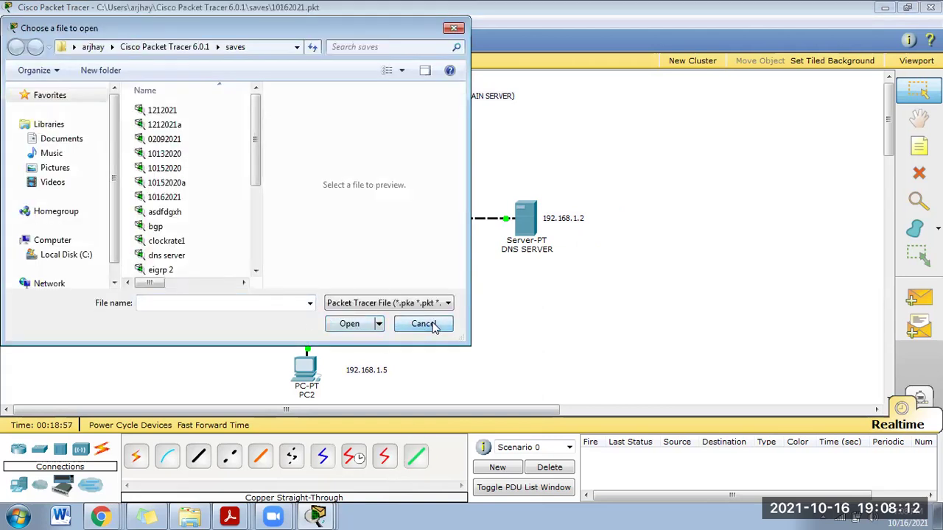
{"action": "left_click", "coordinate": [426, 332]}
{"action": "left_click", "coordinate": [15, 41]}
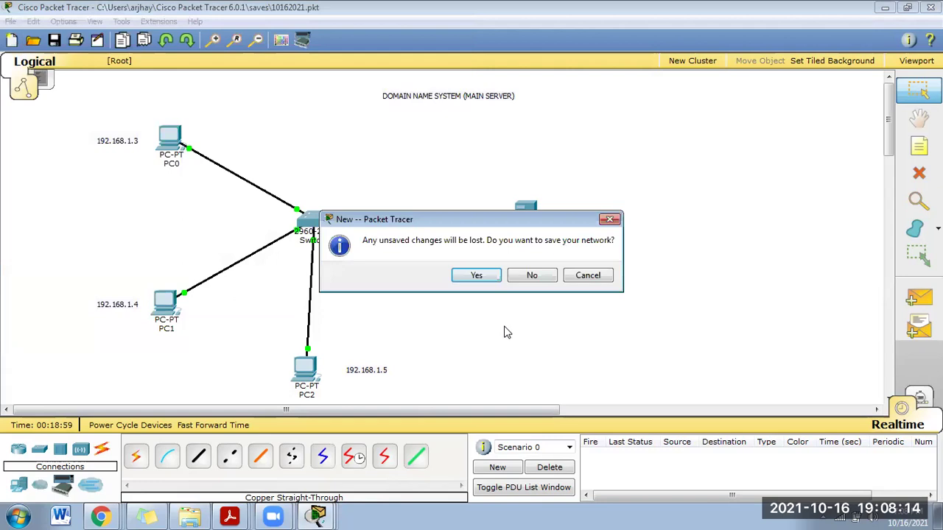
{"action": "left_click", "coordinate": [484, 278]}
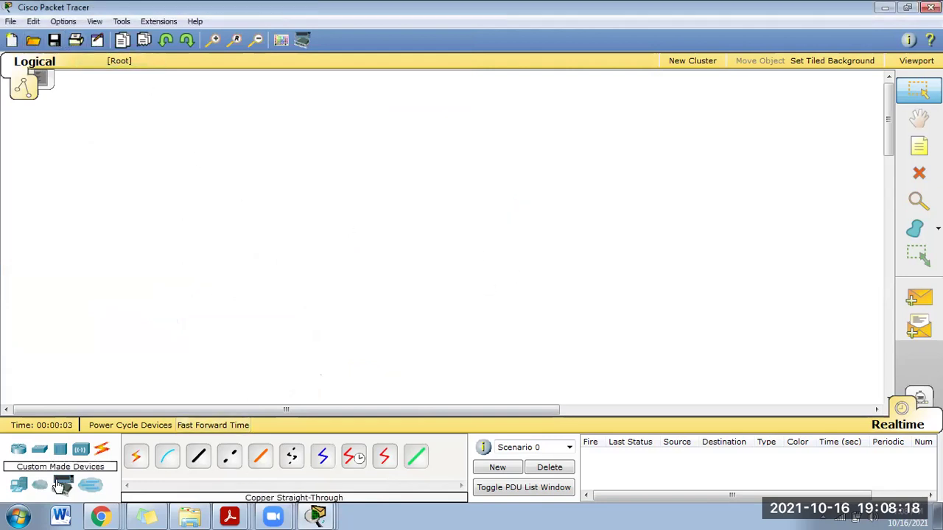
Place two 1841 routers side by side and a 2950-24 switch below each router.
{"action": "left_click", "coordinate": [18, 451]}
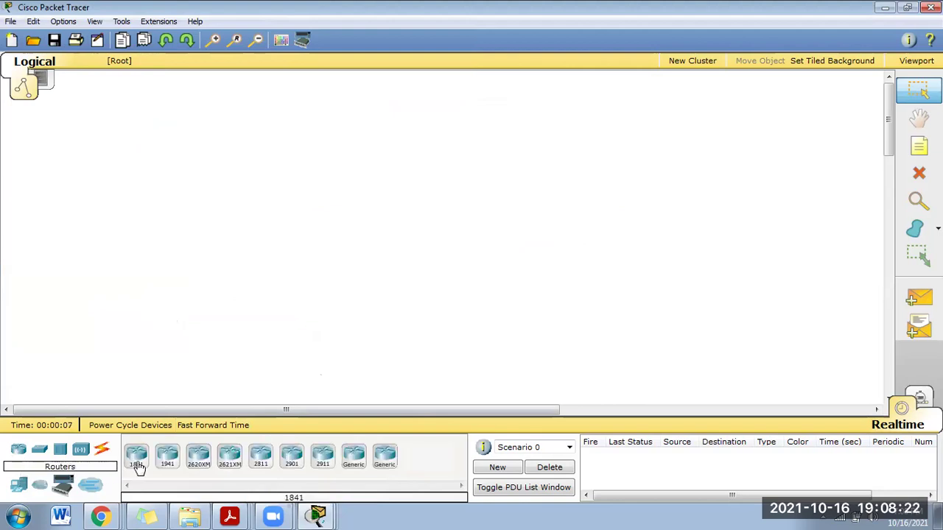
{"action": "left_click_drag", "start_coordinate": [138, 468], "coordinate": [186, 163]}
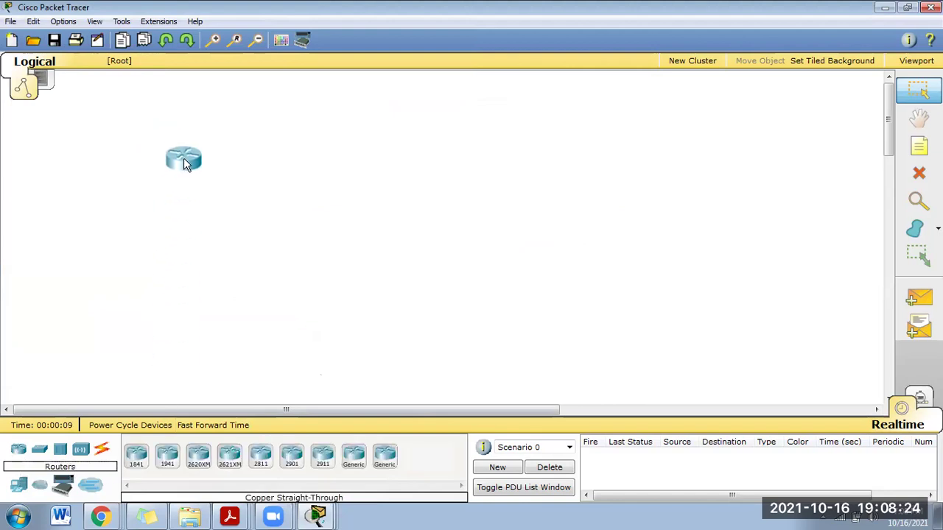
{"action": "left_click_drag", "start_coordinate": [167, 451], "coordinate": [504, 134]}
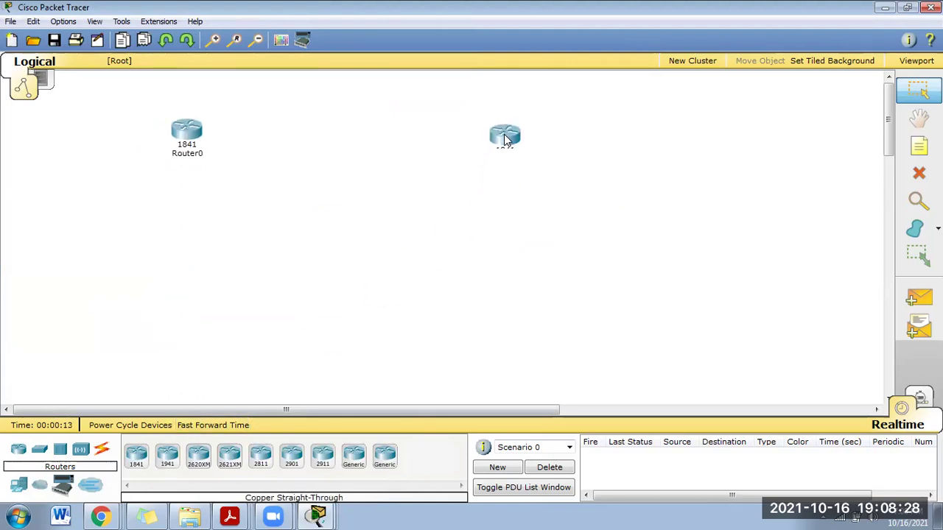
{"action": "left_click", "coordinate": [40, 451]}
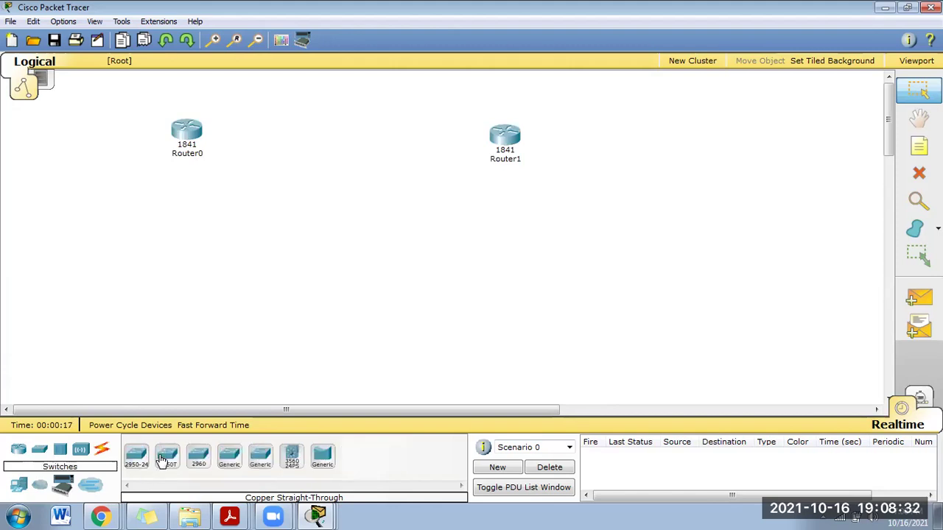
{"action": "left_click_drag", "start_coordinate": [135, 458], "coordinate": [176, 228]}
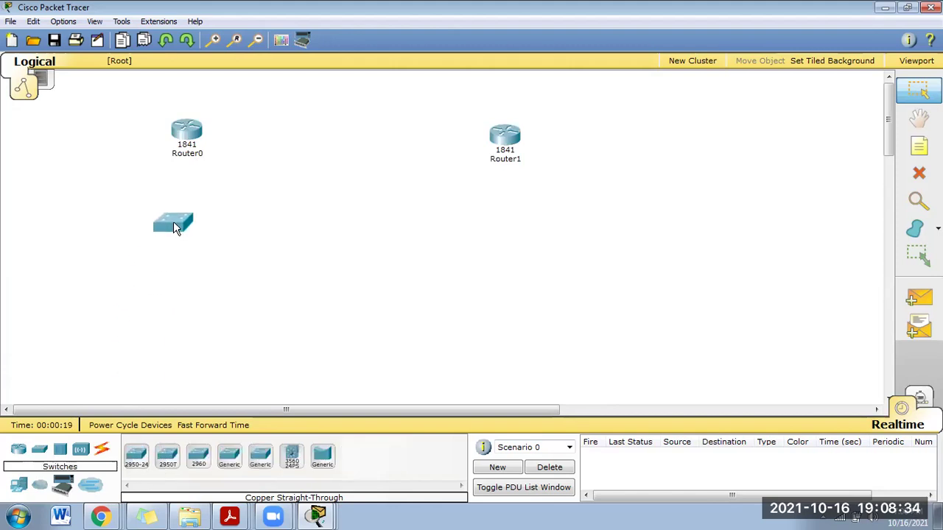
{"action": "left_click_drag", "start_coordinate": [136, 456], "coordinate": [499, 233]}
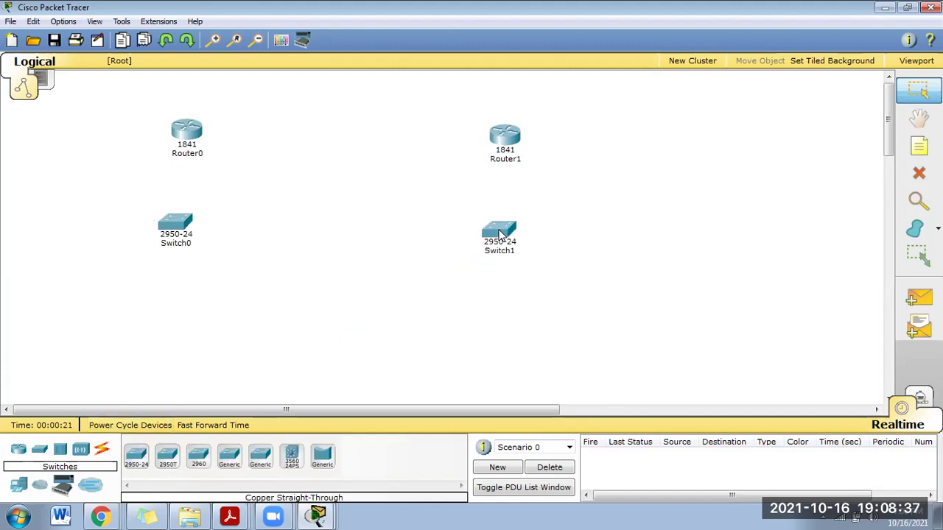
Place three generic PCs in a row, two below Switch0 and one below Switch1.
{"action": "left_click", "coordinate": [18, 485]}
{"action": "left_click_drag", "start_coordinate": [136, 456], "coordinate": [86, 348]}
{"action": "left_click_drag", "start_coordinate": [136, 456], "coordinate": [212, 352]}
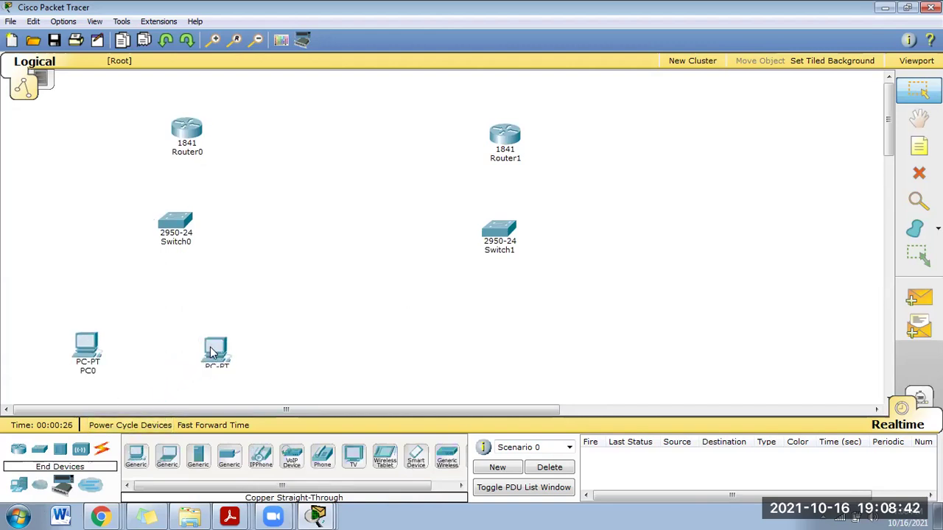
{"action": "left_click_drag", "start_coordinate": [136, 458], "coordinate": [437, 343]}
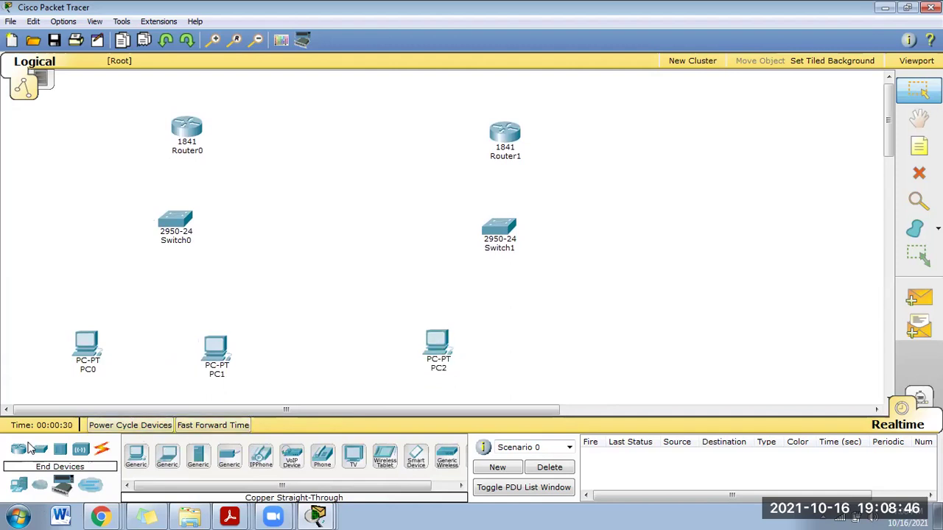
Add two generic servers beside PC2 in the same row below Switch1.
{"action": "left_click", "coordinate": [40, 449]}
{"action": "left_click", "coordinate": [52, 448]}
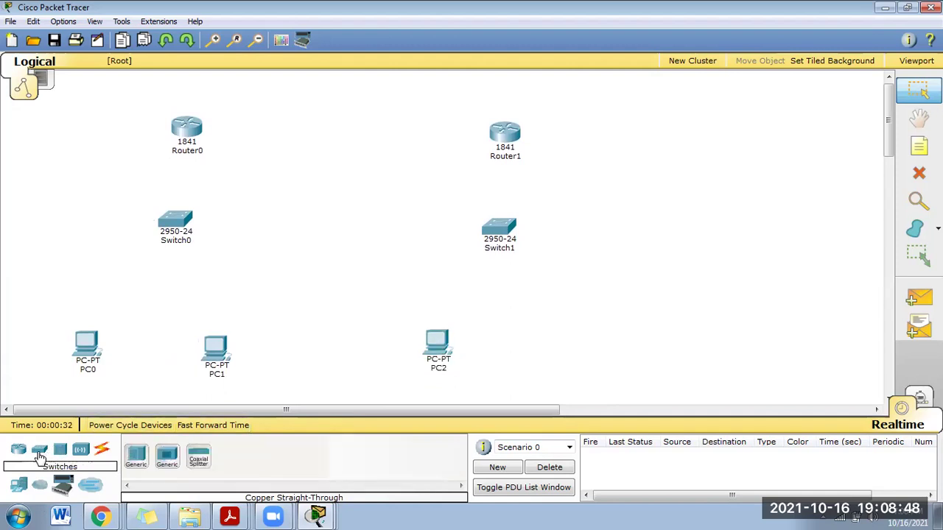
{"action": "left_click", "coordinate": [18, 450]}
{"action": "left_click_drag", "start_coordinate": [197, 458], "coordinate": [561, 342]}
{"action": "left_click_drag", "start_coordinate": [199, 457], "coordinate": [686, 342]}
Shift Router1 and Switch1 over so they sit above Server0, and adjust the servers' placement.
{"action": "left_click_drag", "start_coordinate": [518, 130], "coordinate": [590, 116]}
{"action": "left_click_drag", "start_coordinate": [509, 223], "coordinate": [571, 212]}
{"action": "left_click_drag", "start_coordinate": [556, 340], "coordinate": [565, 336]}
{"action": "left_click_drag", "start_coordinate": [682, 347], "coordinate": [682, 347]}
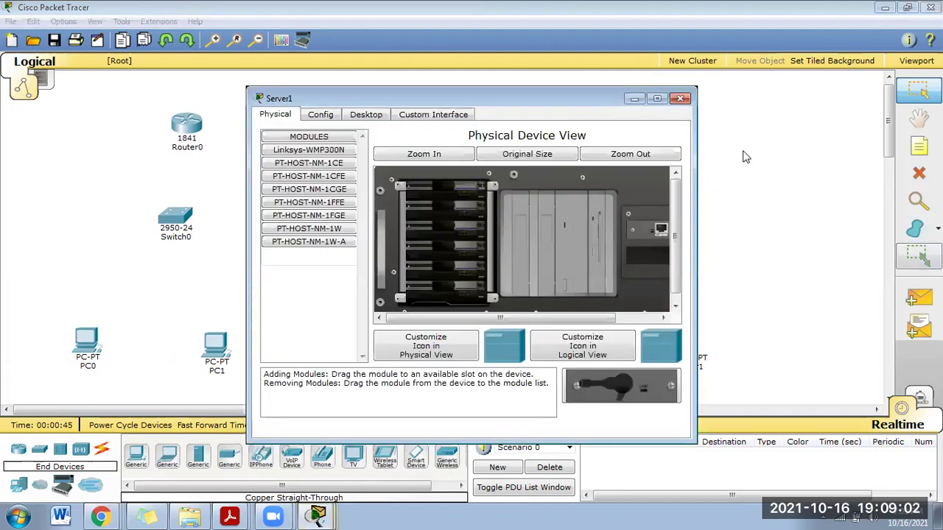
{"action": "left_click", "coordinate": [684, 95]}
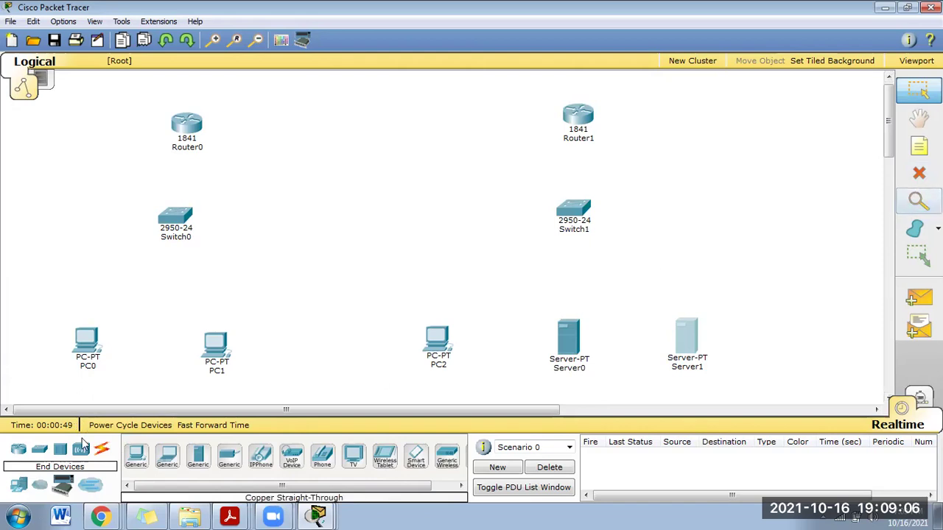
Connect Router0 to Router1 with a copper cross-over cable, using FastEthernet0/0 on both routers.
{"action": "left_click", "coordinate": [101, 451]}
{"action": "left_click", "coordinate": [229, 457]}
{"action": "left_click", "coordinate": [191, 125]}
{"action": "left_click", "coordinate": [217, 150]}
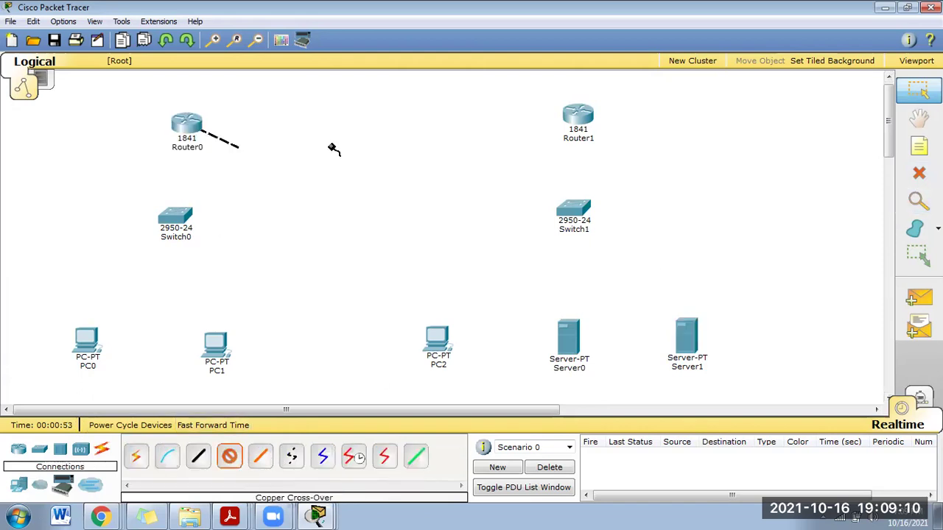
{"action": "left_click", "coordinate": [576, 122]}
{"action": "left_click", "coordinate": [598, 143]}
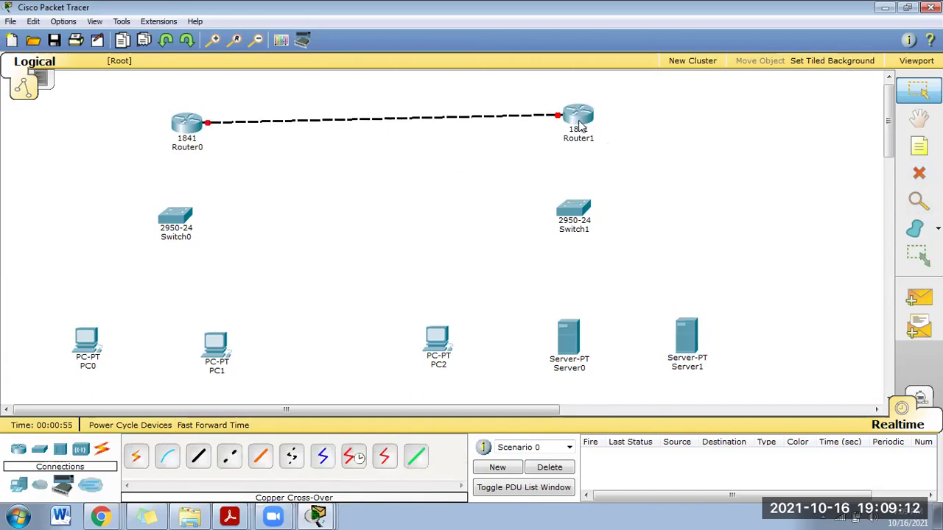
Add the note "FA0/0 192.168.50.1" above the router link beside Router0.
{"action": "left_click", "coordinate": [919, 146]}
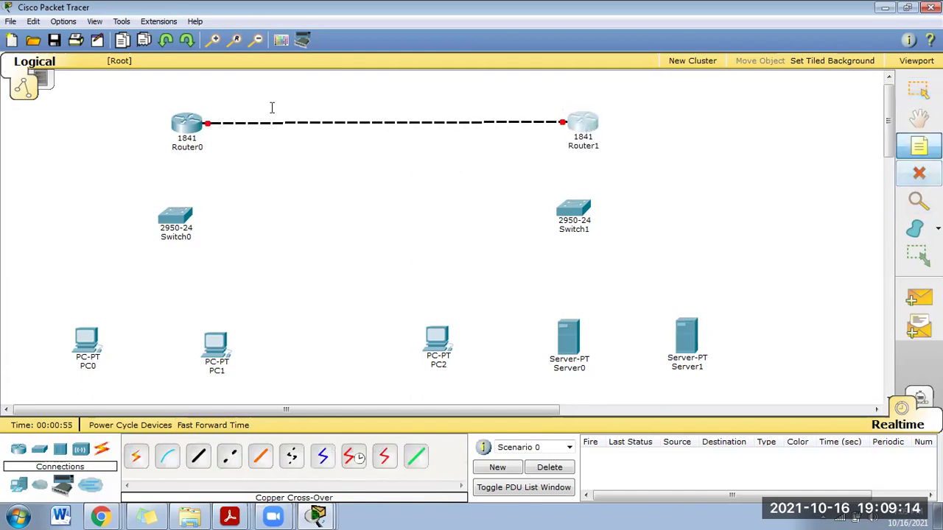
{"action": "left_click", "coordinate": [229, 109]}
{"action": "type", "text": "FA"}
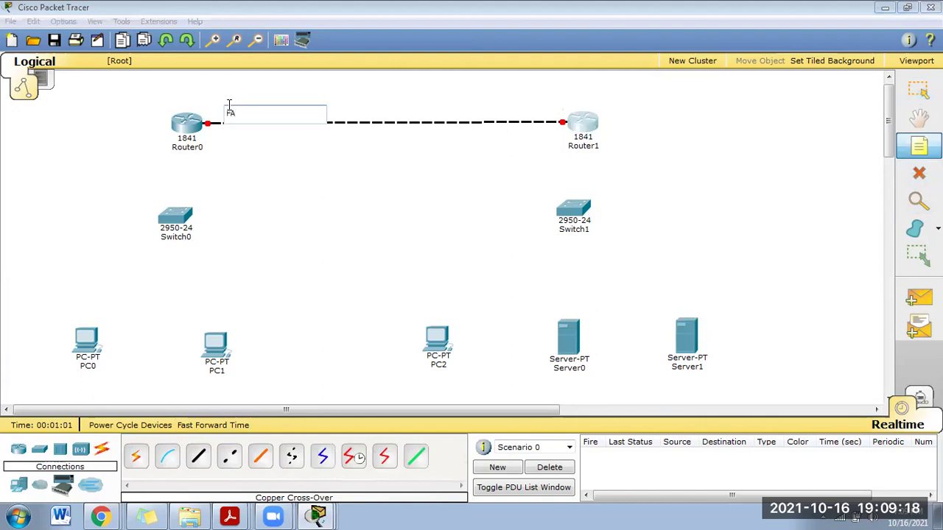
{"action": "type", "text": "0/0 192.168.50.1"}
Copy the interface note to Router1's end of the router link, changed to "FA0/0 192.168.50.2", and position it beside the router.
{"action": "left_click_drag", "start_coordinate": [295, 113], "coordinate": [224, 115]}
{"action": "key", "text": "ctrl+c"}
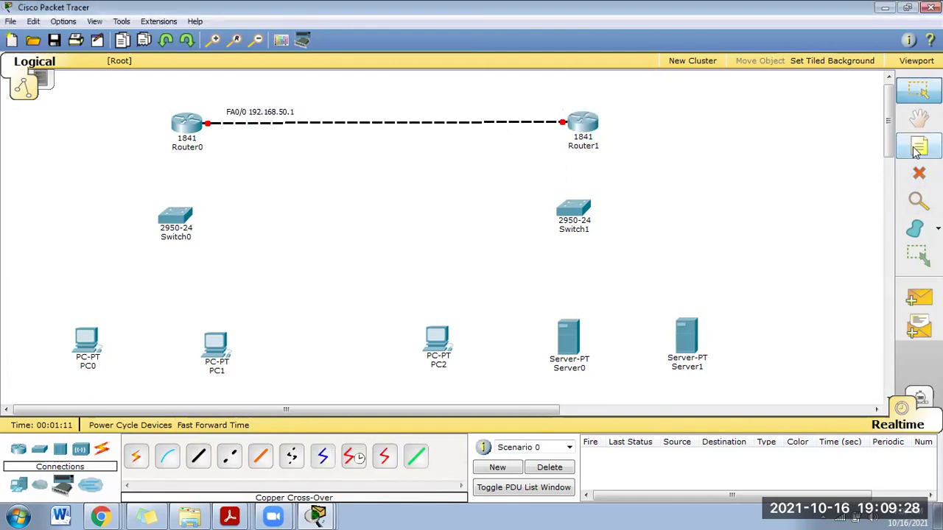
{"action": "left_click", "coordinate": [508, 104]}
{"action": "key", "text": "ctrl+v"}
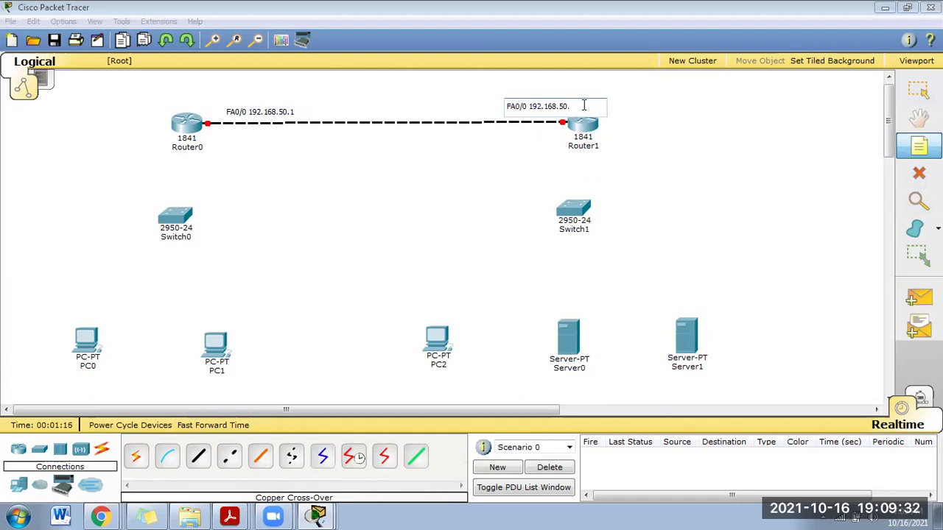
{"action": "key", "text": "Escape"}
{"action": "left_click_drag", "start_coordinate": [534, 108], "coordinate": [520, 112]}
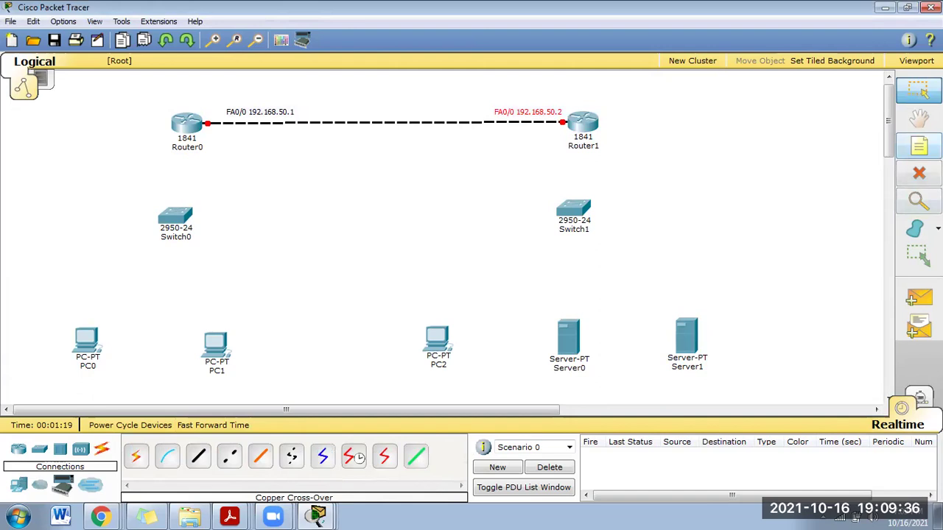
Connect Router0's FastEthernet0/1 to Switch0 with a copper straight-through cable.
{"action": "left_click", "coordinate": [199, 459]}
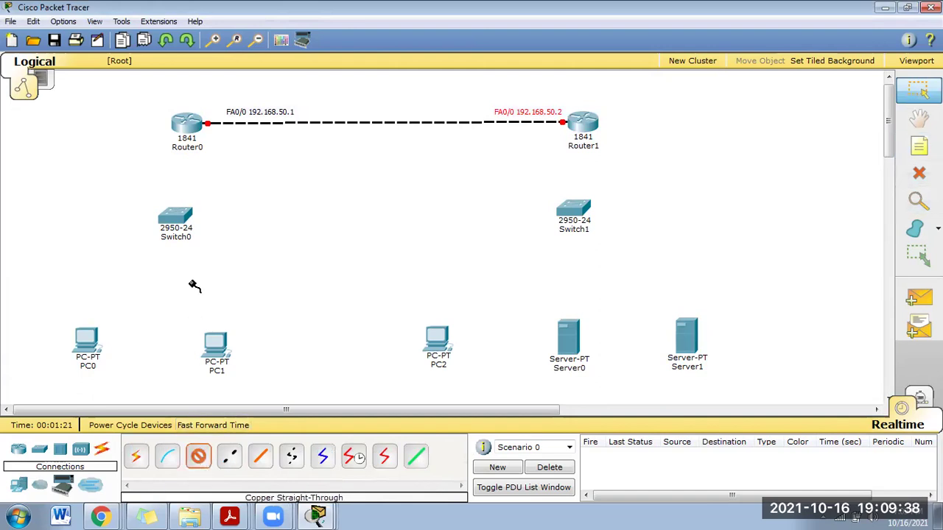
{"action": "left_click", "coordinate": [184, 127]}
{"action": "left_click", "coordinate": [203, 155]}
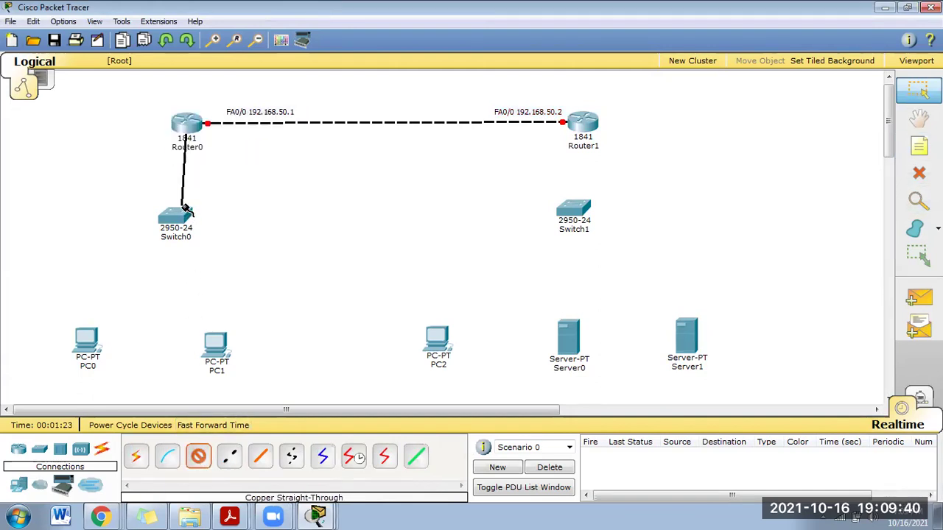
{"action": "left_click", "coordinate": [177, 224]}
{"action": "left_click", "coordinate": [211, 172]}
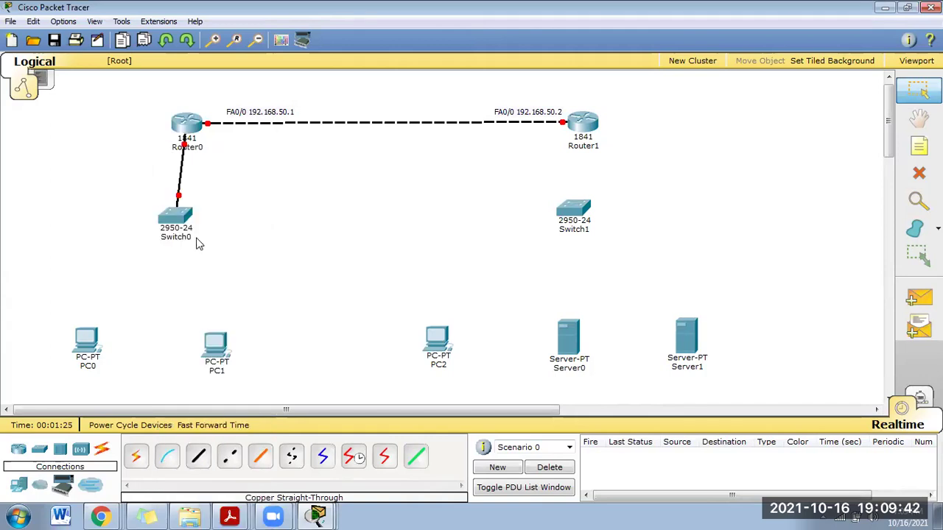
Connect Router1's FastEthernet0/1 to Switch1 with a copper straight-through cable and align both switches directly beneath their routers.
{"action": "left_click", "coordinate": [583, 125]}
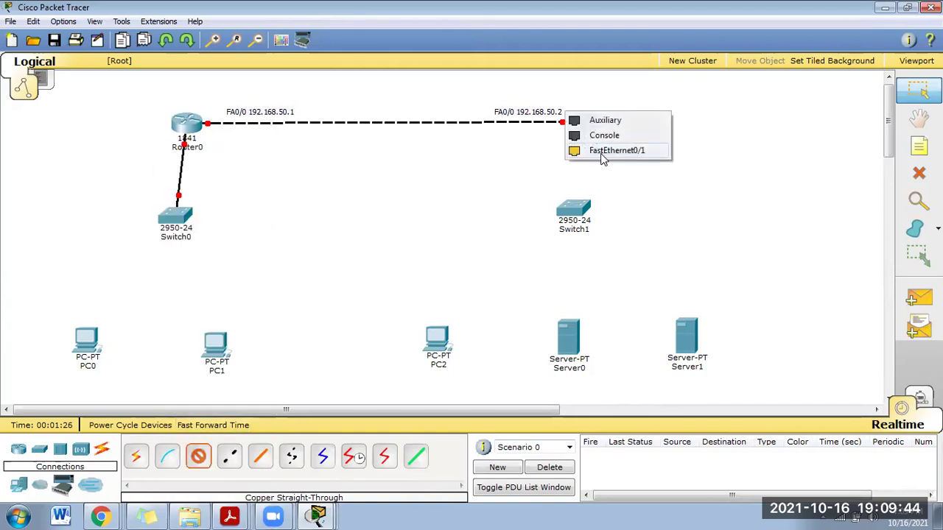
{"action": "left_click", "coordinate": [590, 156]}
{"action": "left_click", "coordinate": [574, 213]}
{"action": "left_click", "coordinate": [604, 172]}
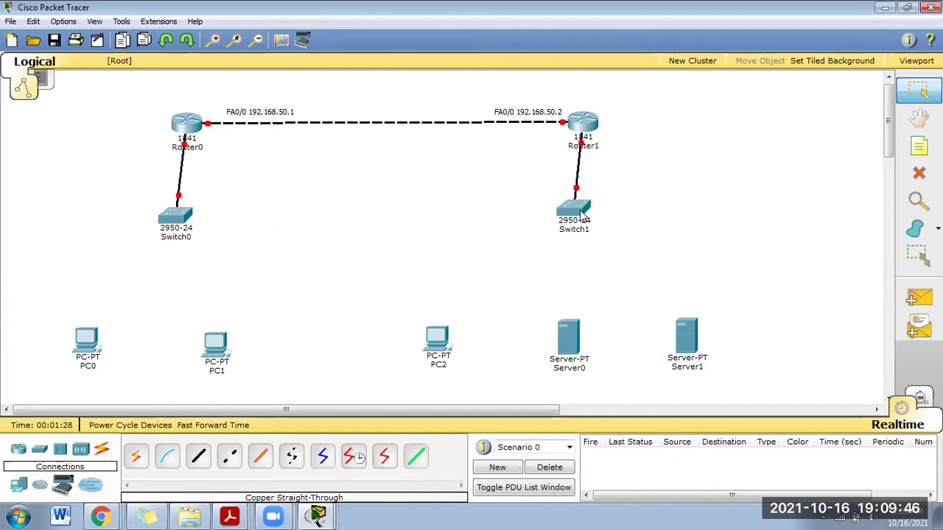
{"action": "left_click_drag", "start_coordinate": [180, 222], "coordinate": [191, 225]}
{"action": "left_click_drag", "start_coordinate": [582, 230], "coordinate": [581, 230]}
Add a note reading "FA0/1 192.168.1.1" beside the link between Router0 and Switch0.
{"action": "left_click", "coordinate": [918, 146]}
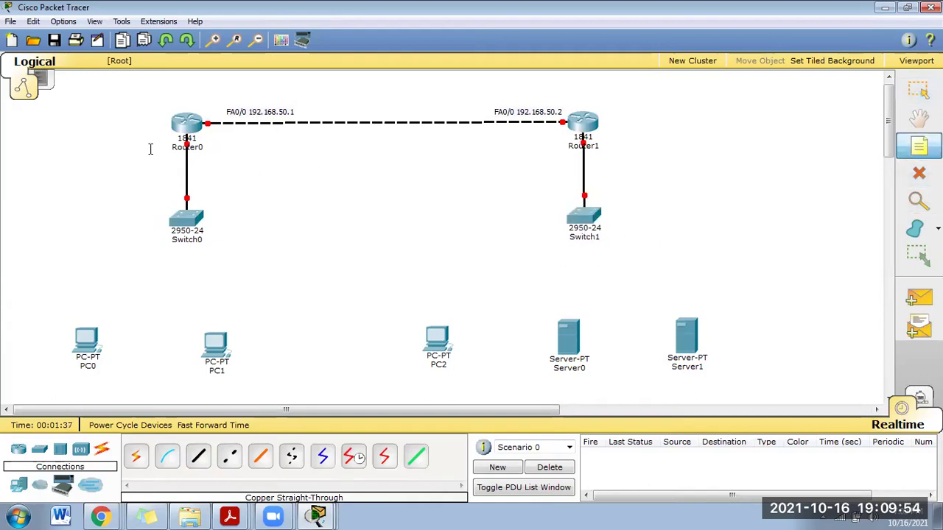
{"action": "left_click", "coordinate": [119, 168]}
{"action": "key", "text": "ctrl+v"}
{"action": "left_click", "coordinate": [141, 173]}
{"action": "key", "text": "BackSpace"}
{"action": "key", "text": "BackSpace"}
{"action": "type", "text": "1"}
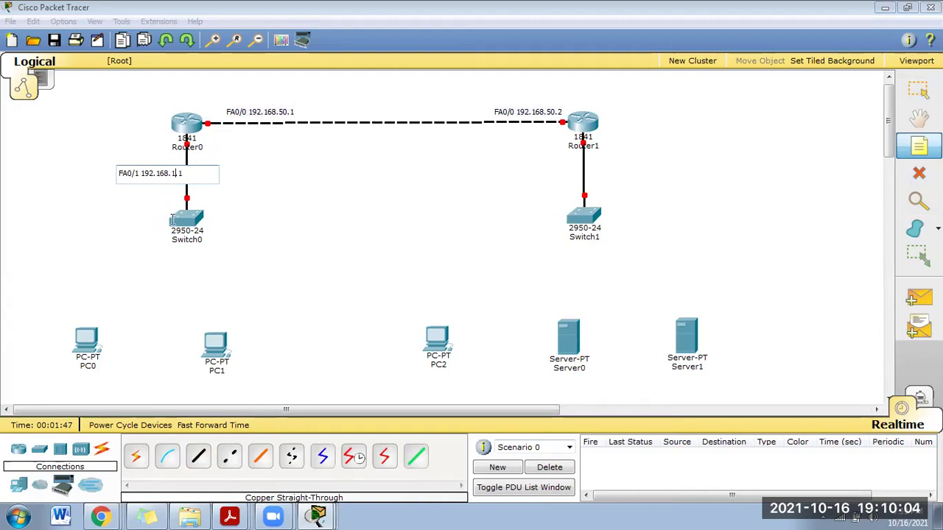
Copy the FA0/1 note beside the link between Router1 and Switch1, changed to "FA0/1 192.168.5.1".
{"action": "left_click_drag", "start_coordinate": [184, 174], "coordinate": [110, 170]}
{"action": "key", "text": "ctrl+c"}
{"action": "key", "text": "Escape"}
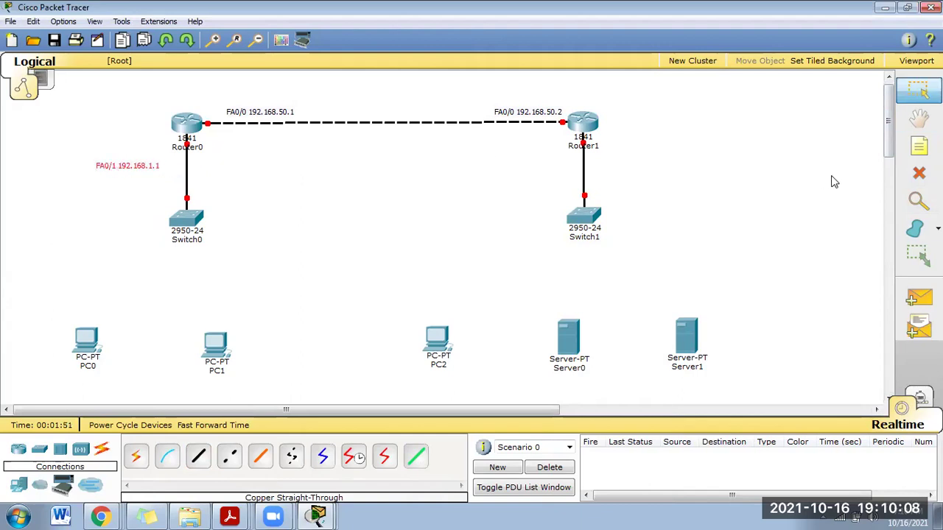
{"action": "left_click", "coordinate": [919, 146]}
{"action": "left_click", "coordinate": [610, 176]}
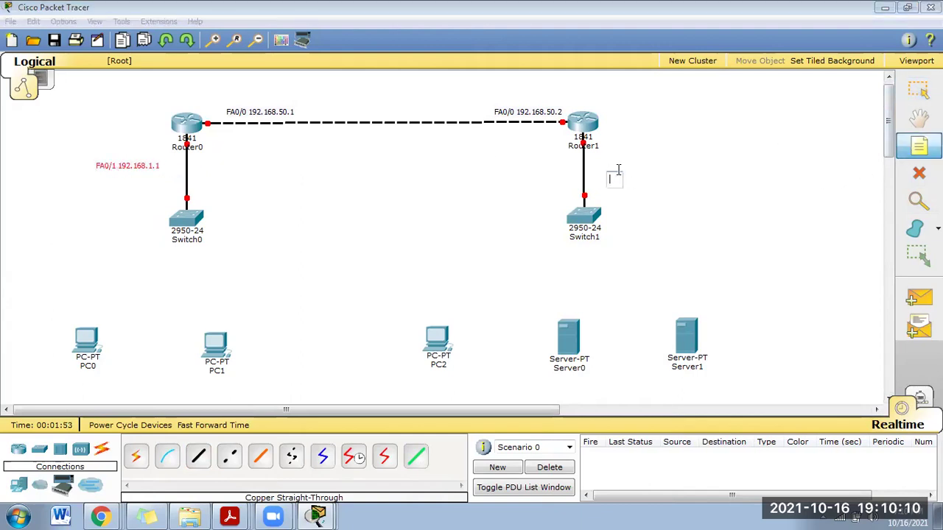
{"action": "key", "text": "ctrl+v"}
{"action": "double_click", "coordinate": [663, 179]}
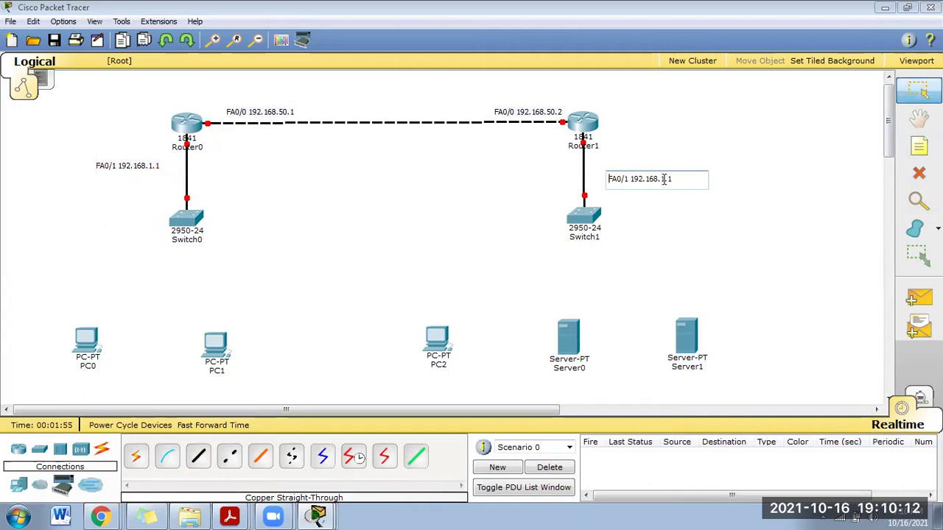
{"action": "key", "text": "Left"}
{"action": "key", "text": "BackSpace"}
{"action": "key", "text": "BackSpace"}
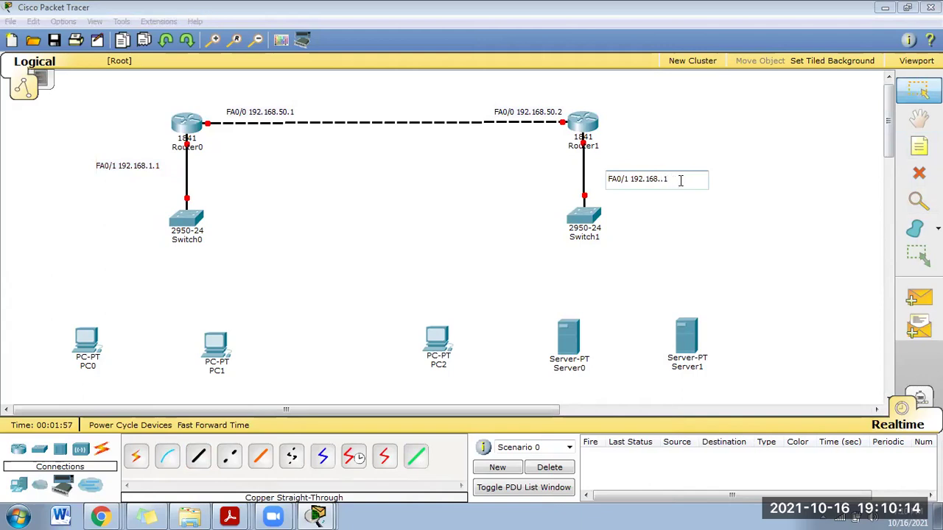
{"action": "left_click", "coordinate": [652, 276]}
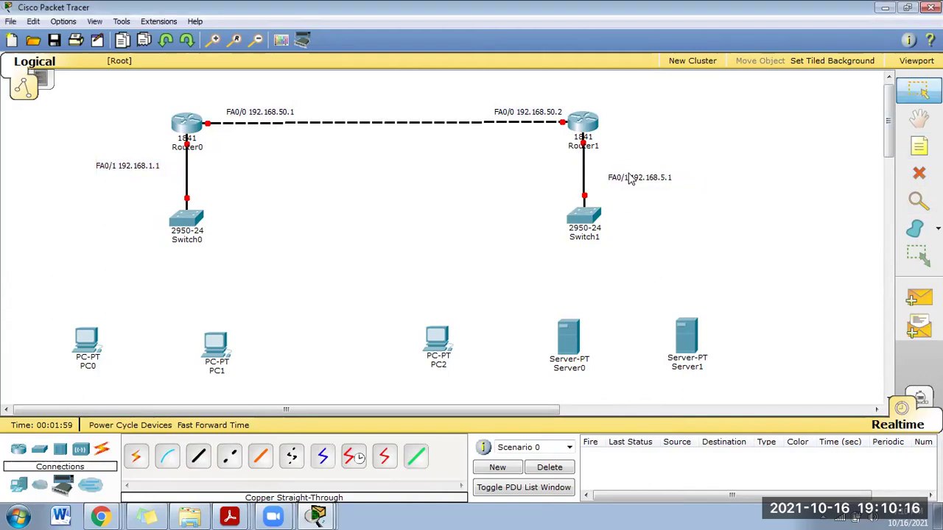
Connect PC0's FastEthernet port to Switch0's FastEthernet0/2 with a copper straight-through cable.
{"action": "left_click", "coordinate": [198, 457]}
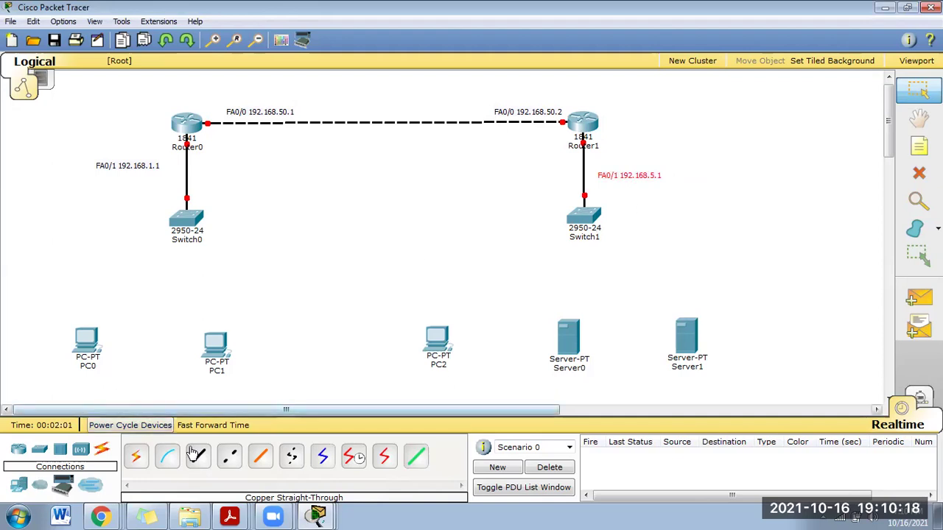
{"action": "left_click", "coordinate": [84, 337]}
{"action": "left_click", "coordinate": [118, 351]}
{"action": "left_click", "coordinate": [182, 220]}
{"action": "left_click", "coordinate": [208, 188]}
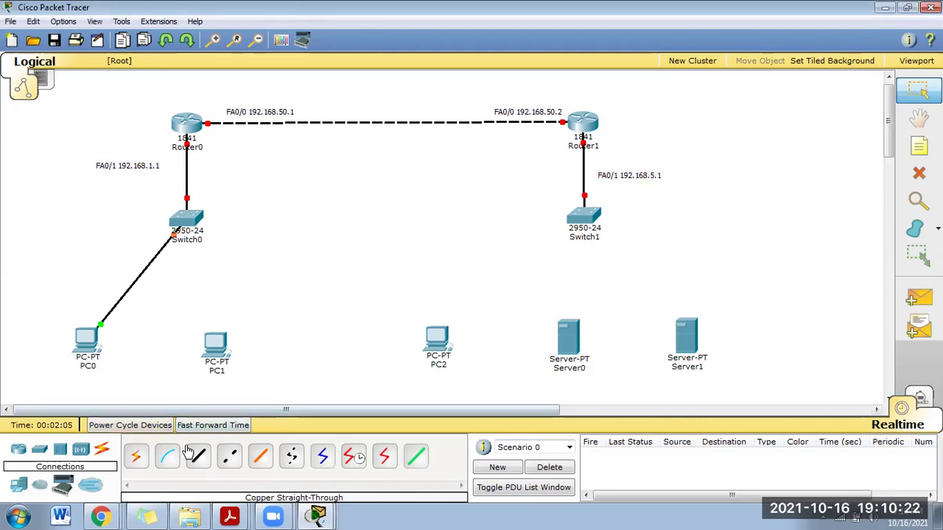
Connect PC1's FastEthernet0 to Switch0's FastEthernet0/3 with a copper straight-through cable.
{"action": "left_click", "coordinate": [217, 345]}
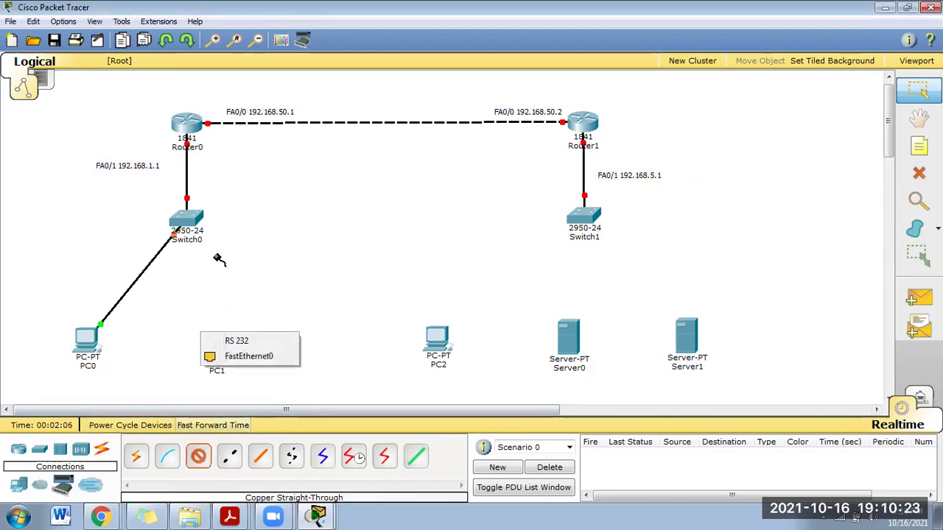
{"action": "left_click", "coordinate": [243, 357]}
{"action": "left_click", "coordinate": [186, 219]}
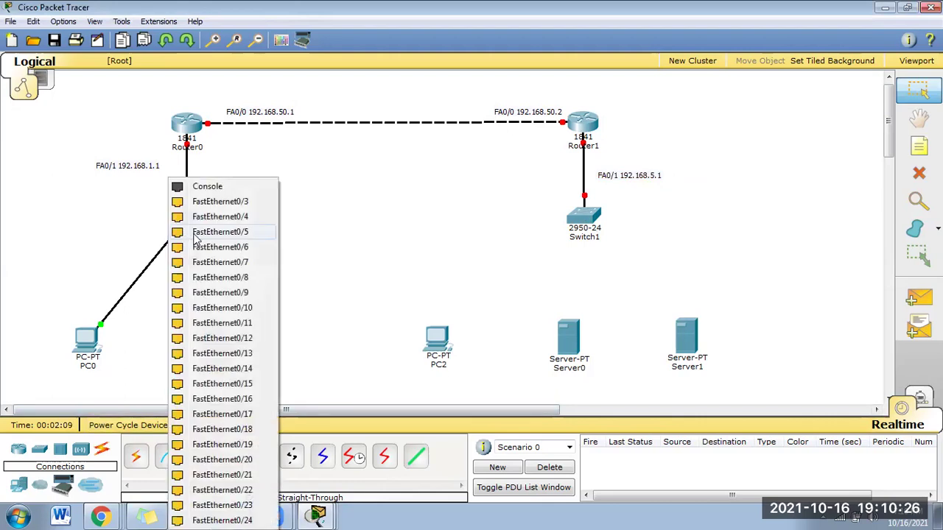
{"action": "left_click", "coordinate": [209, 202]}
Connect PC2's FastEthernet port to Switch1's FastEthernet0/2 with a copper straight-through cable.
{"action": "left_click", "coordinate": [198, 457]}
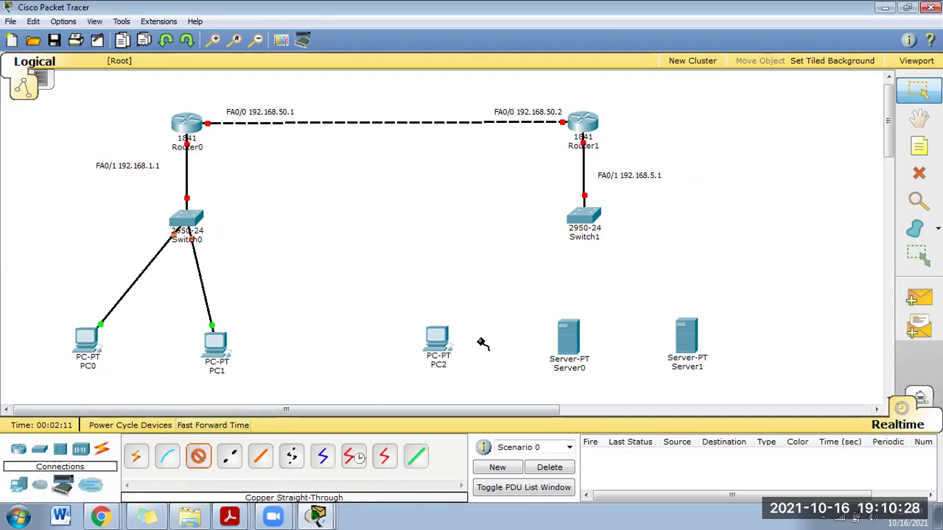
{"action": "left_click", "coordinate": [435, 341]}
{"action": "left_click", "coordinate": [464, 351]}
{"action": "left_click", "coordinate": [585, 215]}
{"action": "left_click", "coordinate": [608, 201]}
Connect Server0's FastEthernet port to Switch1's FastEthernet0/3 with a copper straight-through cable.
{"action": "left_click", "coordinate": [198, 456]}
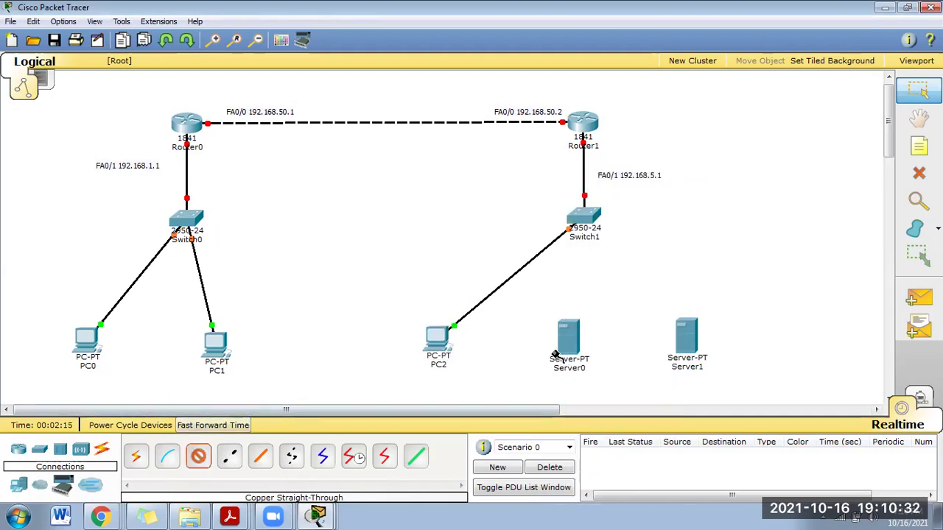
{"action": "left_click", "coordinate": [568, 337]}
{"action": "left_click", "coordinate": [616, 329]}
{"action": "left_click", "coordinate": [586, 216]}
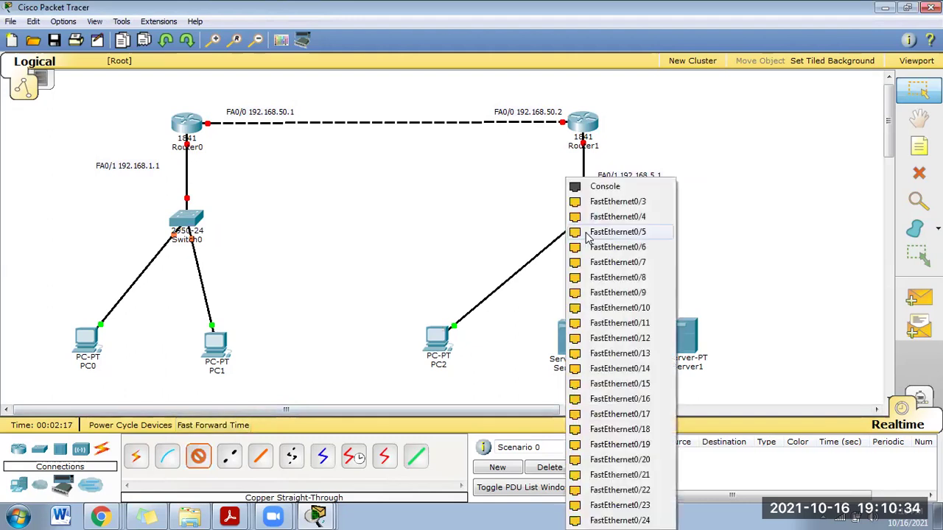
{"action": "left_click", "coordinate": [600, 214]}
Connect Server1's FastEthernet port to Switch1's FastEthernet0/4 with a copper straight-through cable.
{"action": "left_click", "coordinate": [198, 457]}
{"action": "left_click", "coordinate": [689, 341]}
{"action": "left_click", "coordinate": [704, 327]}
{"action": "left_click", "coordinate": [583, 216]}
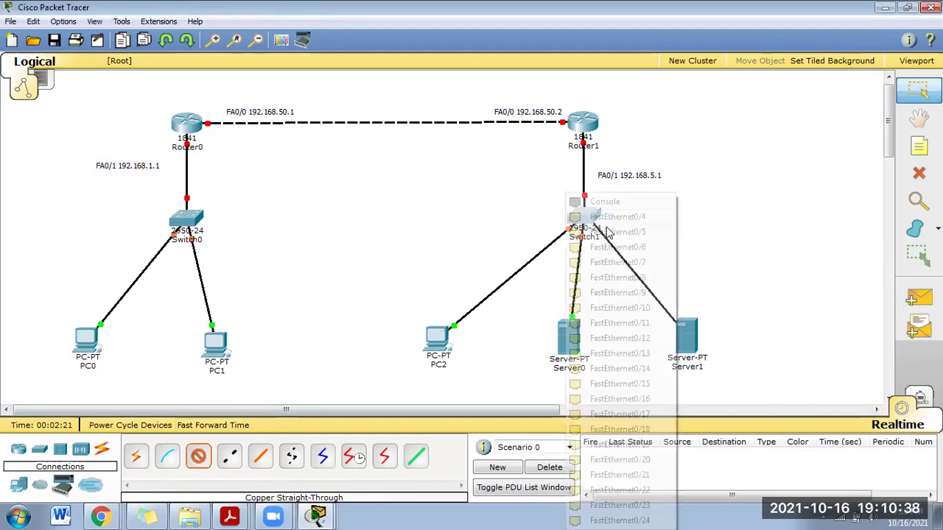
{"action": "left_click", "coordinate": [631, 218]}
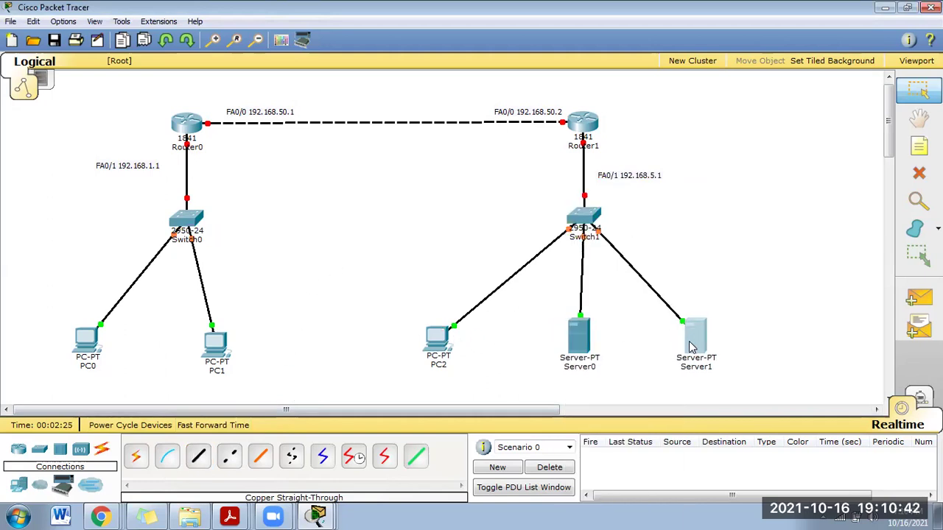
Add a note reading "192.168.1.2" and position it directly beneath PC0.
{"action": "key", "text": "n"}
{"action": "left_click", "coordinate": [87, 396]}
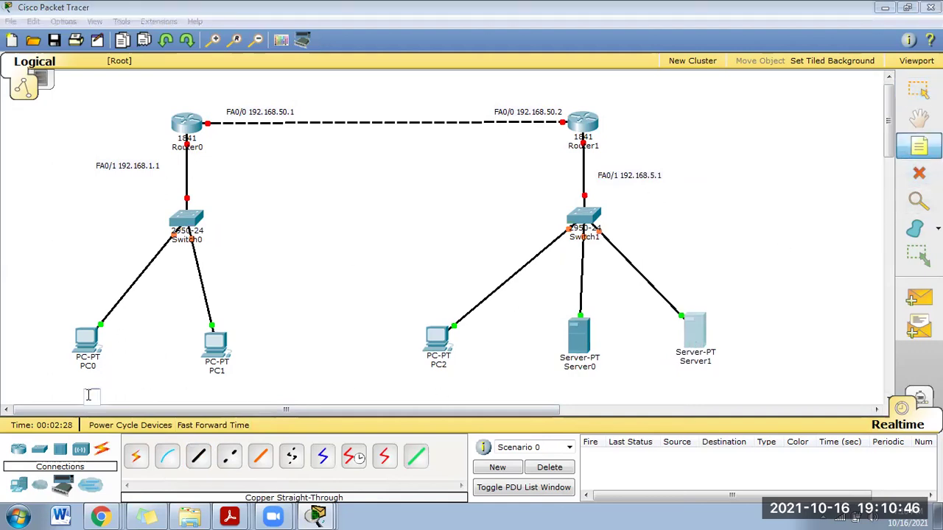
{"action": "type", "text": "192.168.1.2"}
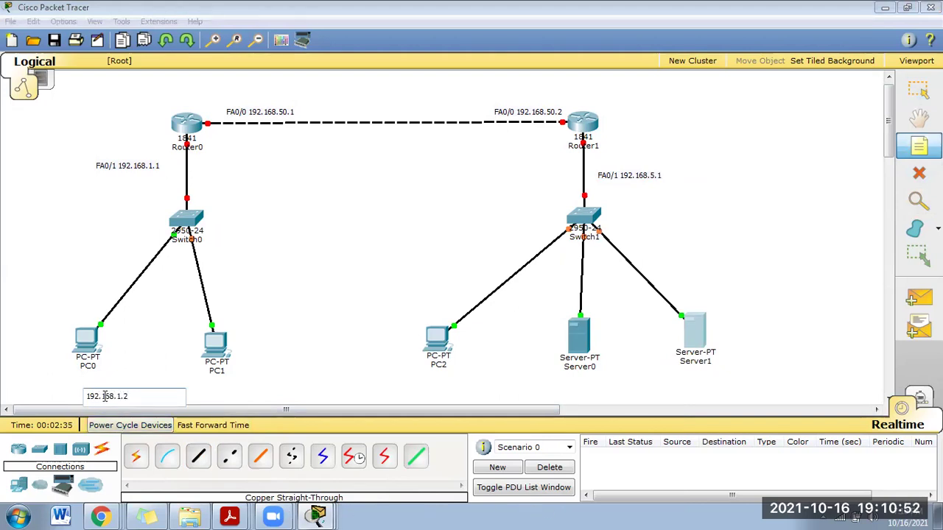
{"action": "left_click", "coordinate": [146, 381]}
{"action": "left_click_drag", "start_coordinate": [120, 402], "coordinate": [96, 387]}
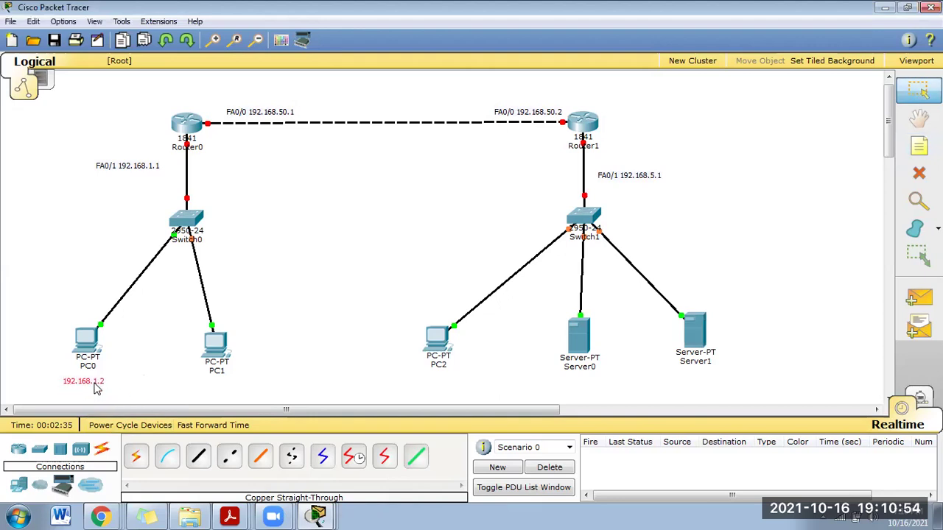
Add a note reading "192.168.1.3" and position it directly beneath PC1.
{"action": "left_click", "coordinate": [919, 145]}
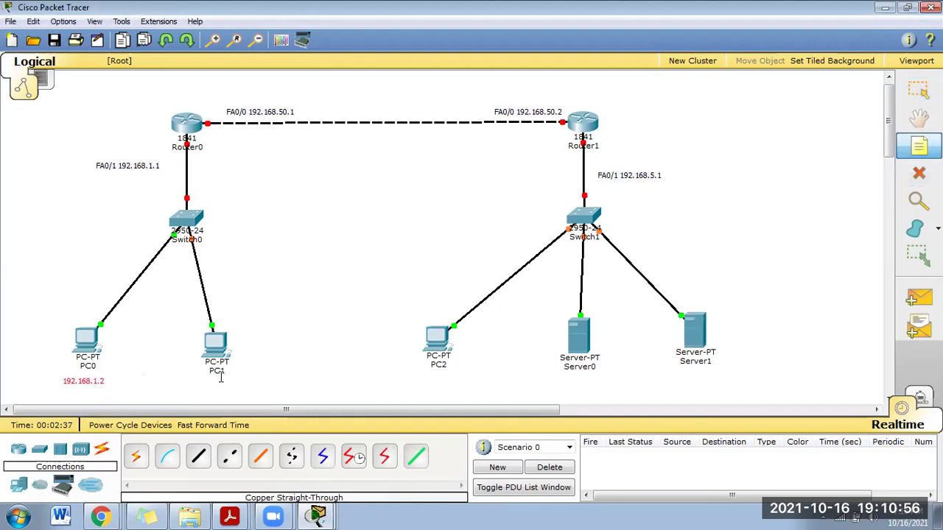
{"action": "left_click", "coordinate": [220, 380]}
{"action": "type", "text": "192.168.1.3"}
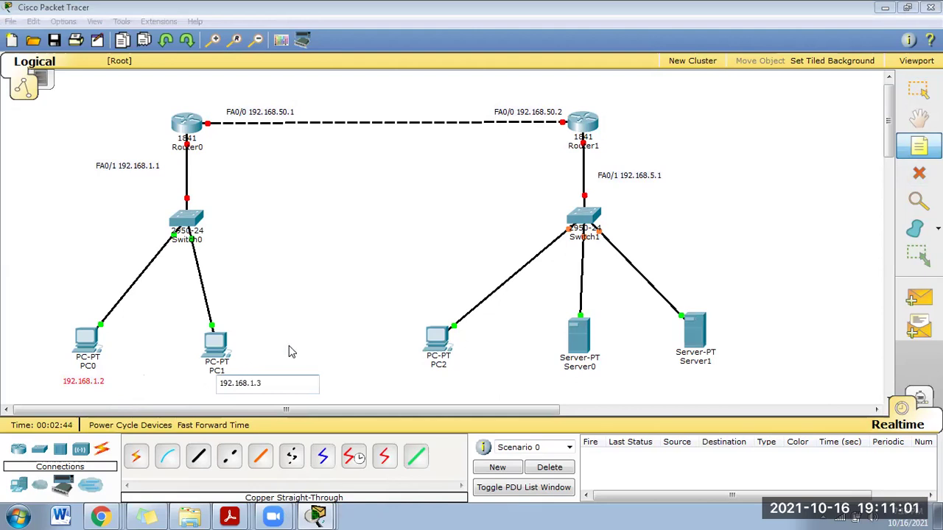
{"action": "key", "text": "Escape"}
{"action": "left_click_drag", "start_coordinate": [242, 384], "coordinate": [225, 389]}
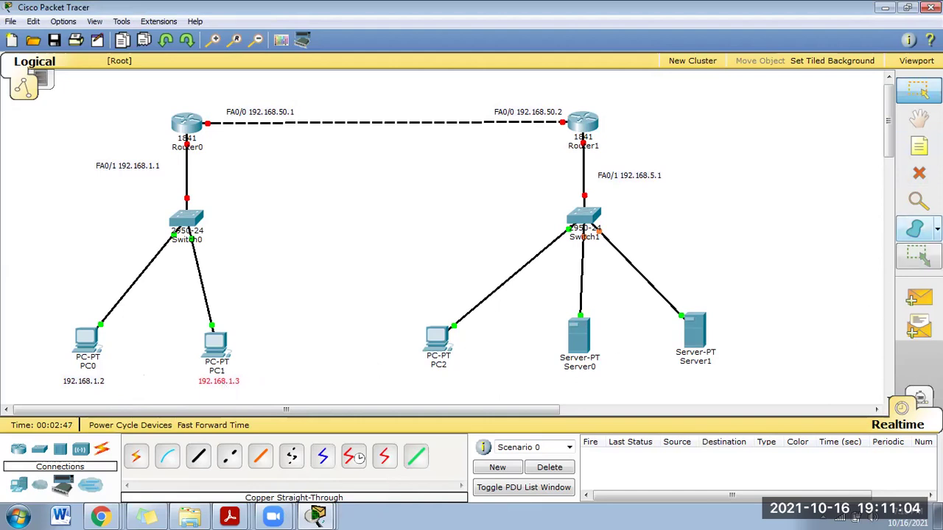
Add a note reading "192.167.5.2" beneath PC2.
{"action": "left_click", "coordinate": [918, 145]}
{"action": "left_click", "coordinate": [432, 392]}
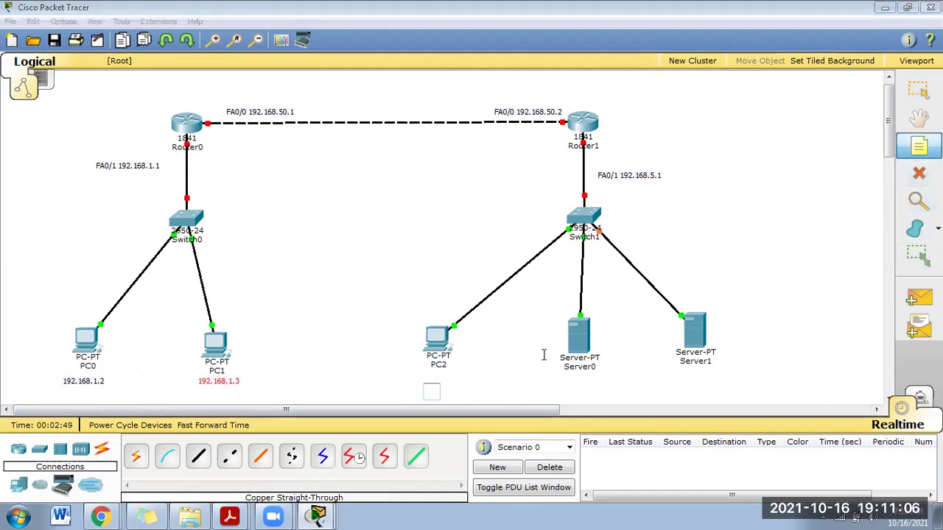
{"action": "type", "text": "192"}
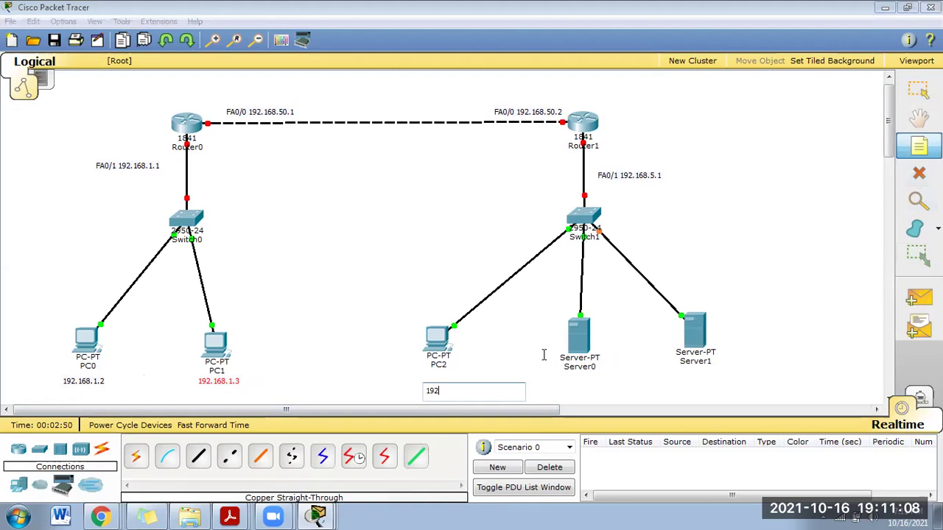
{"action": "type", "text": ".167.5.2"}
{"action": "key", "text": "Escape"}
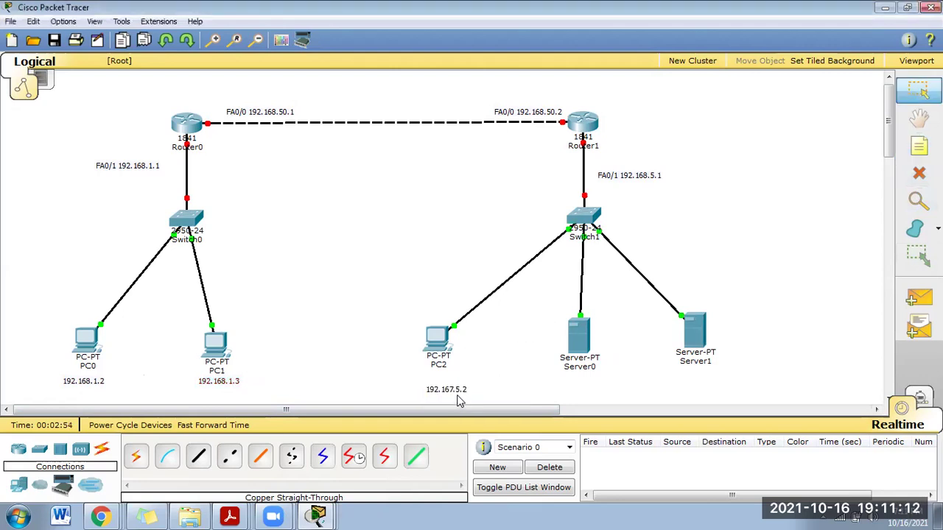
Add a note reading "192.168.5.3" beneath Server0.
{"action": "left_click", "coordinate": [919, 146]}
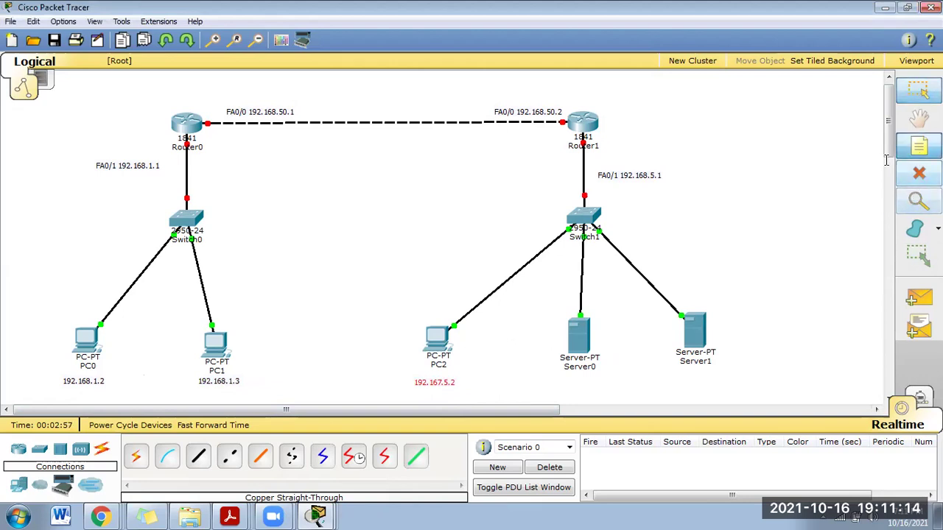
{"action": "left_click", "coordinate": [569, 384]}
{"action": "type", "text": "192.168"}
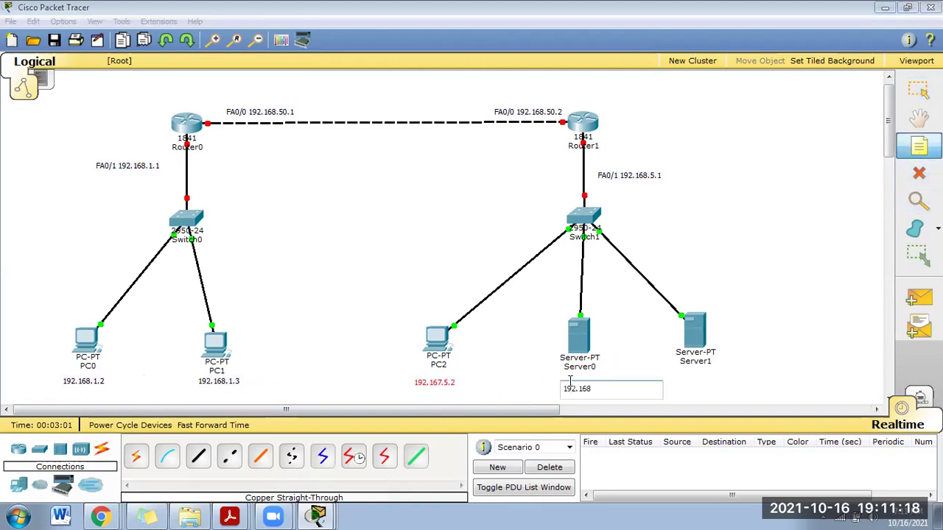
{"action": "type", "text": ".5.3"}
{"action": "key", "text": "Escape"}
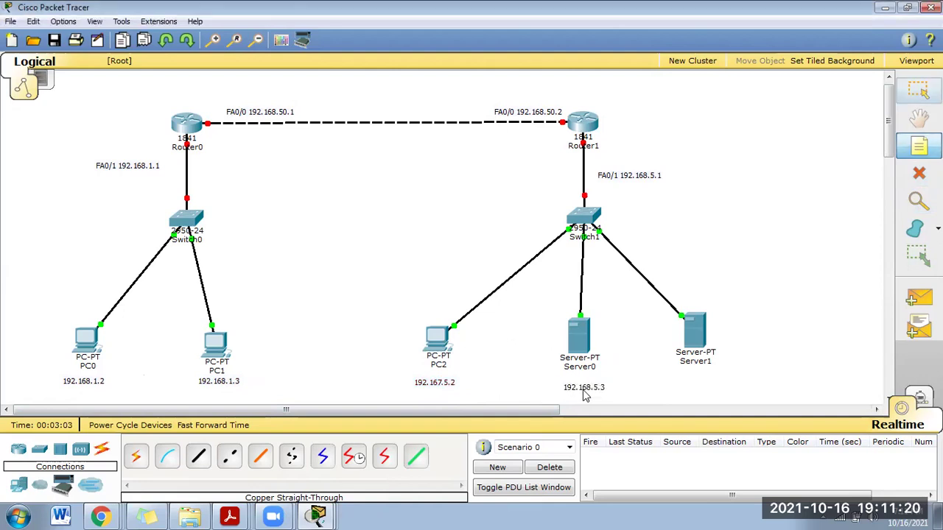
Add a note reading "192.168.5.4" beneath Server1.
{"action": "left_click", "coordinate": [698, 382]}
{"action": "type", "text": "192"}
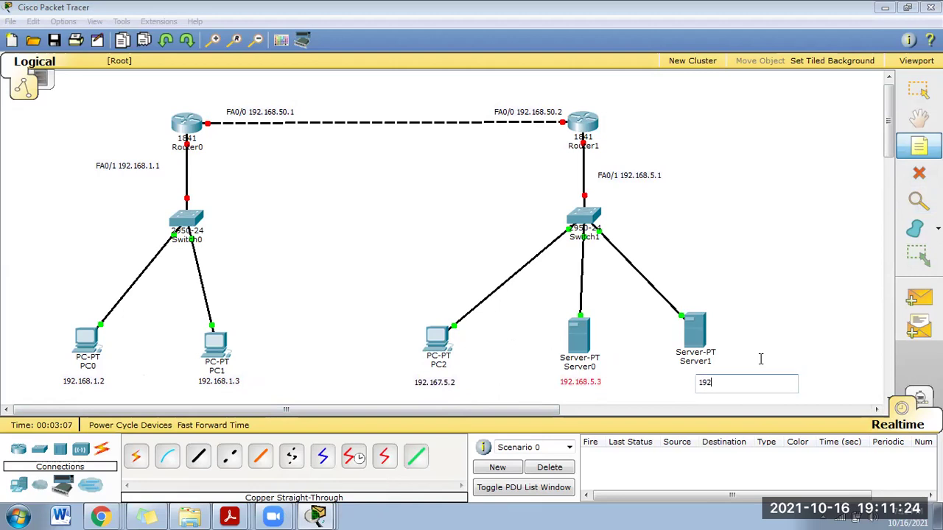
{"action": "type", "text": ".168."}
{"action": "left_click", "coordinate": [761, 359]}
{"action": "key", "text": "Escape"}
Adjust the positions of both servers and line up the address notes beneath PC2, Server0 and Server1.
{"action": "left_click_drag", "start_coordinate": [694, 336], "coordinate": [703, 337]}
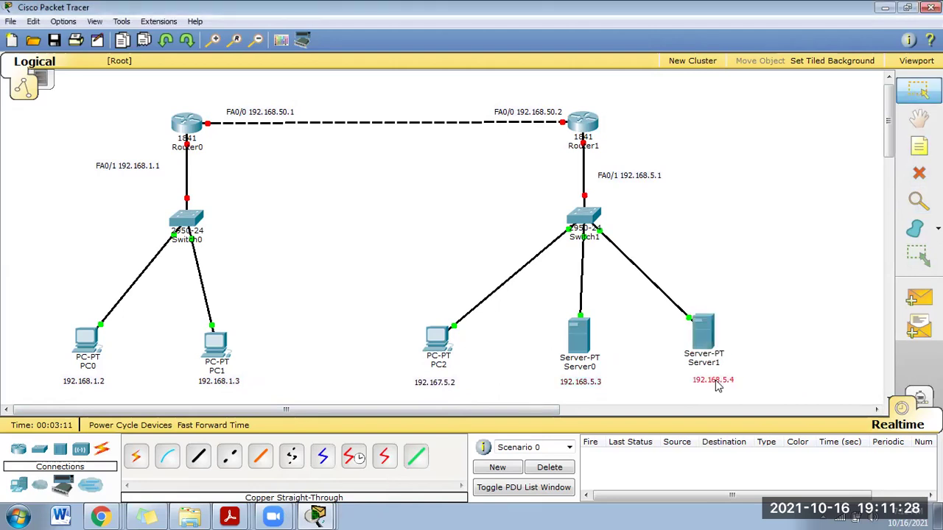
{"action": "left_click_drag", "start_coordinate": [580, 335], "coordinate": [580, 328]}
{"action": "left_click_drag", "start_coordinate": [582, 383], "coordinate": [583, 379]}
{"action": "left_click_drag", "start_coordinate": [439, 388], "coordinate": [440, 385]}
{"action": "double_click", "coordinate": [708, 379]}
{"action": "left_click", "coordinate": [778, 341]}
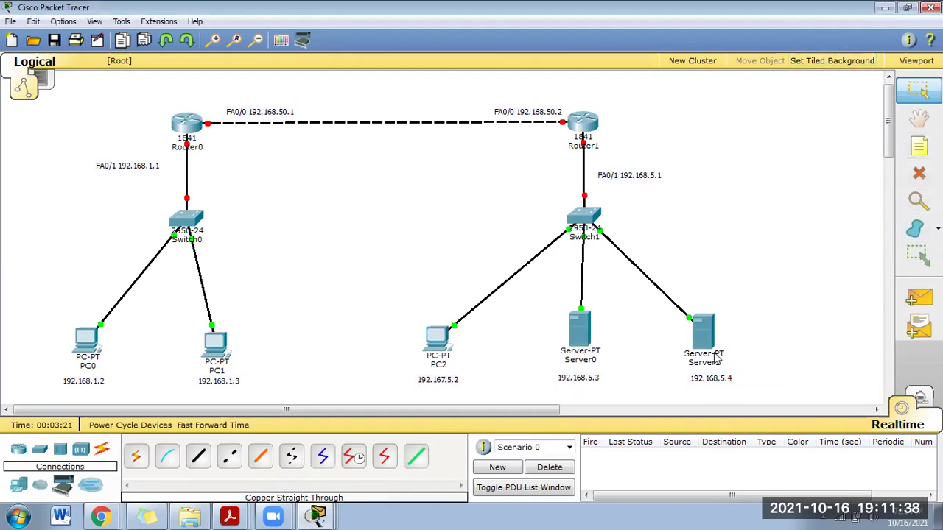
Change Server0's display name to "Web and FTP Server" and close its settings.
{"action": "left_click", "coordinate": [579, 335]}
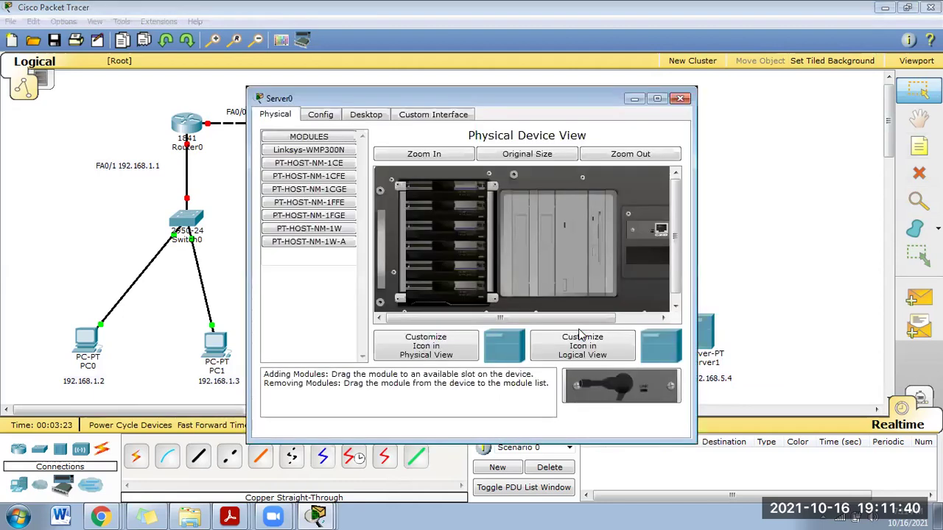
{"action": "left_click", "coordinate": [320, 115]}
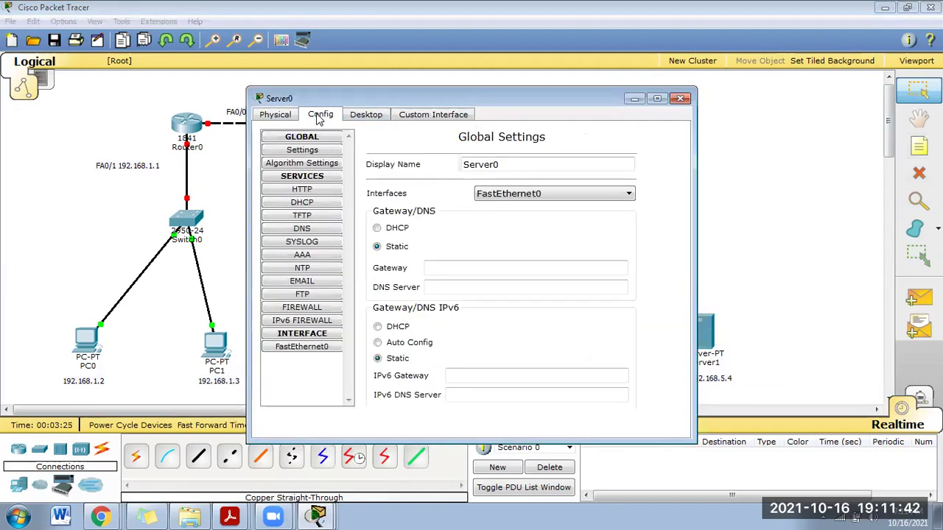
{"action": "left_click", "coordinate": [533, 165]}
{"action": "left_click_drag", "start_coordinate": [533, 165], "coordinate": [384, 176]}
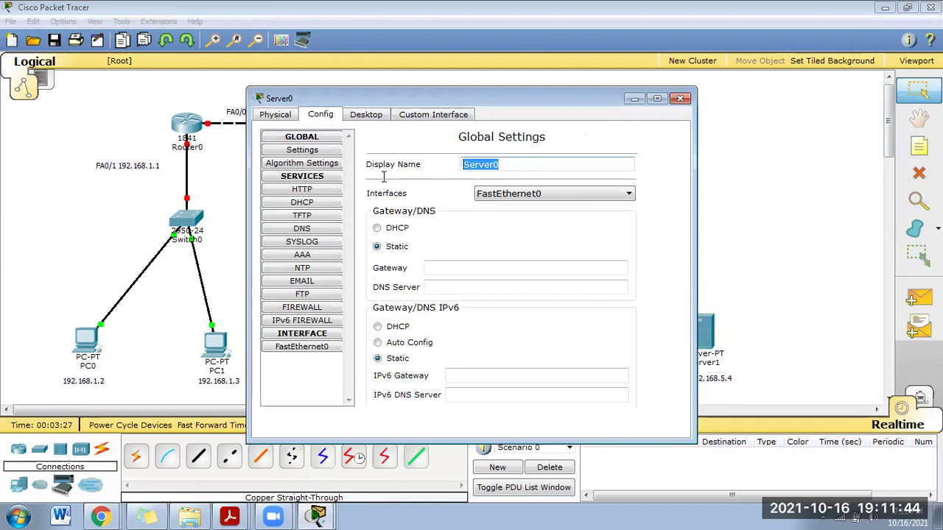
{"action": "type", "text": "WEB"}
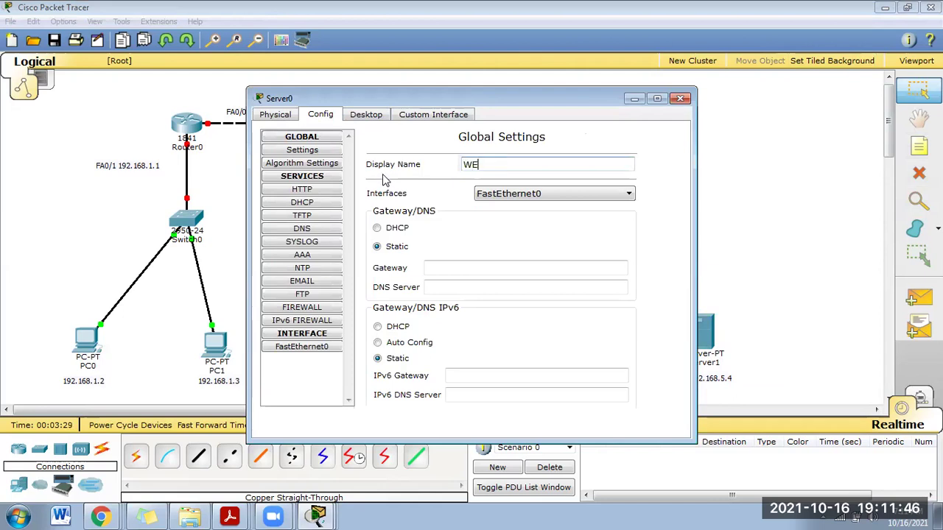
{"action": "key", "text": "BackSpace"}
{"action": "key", "text": "BackSpace"}
{"action": "type", "text": "w"}
{"action": "key", "text": "BackSpace"}
{"action": "type", "text": "eb abd"}
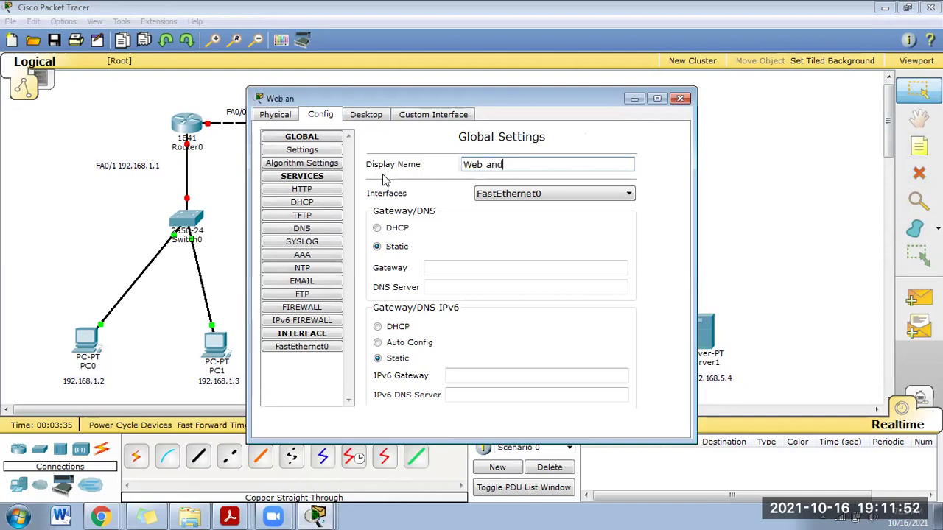
{"action": "type", "text": " FTP SEr"}
{"action": "key", "text": "BackSpace"}
{"action": "type", "text": "rver"}
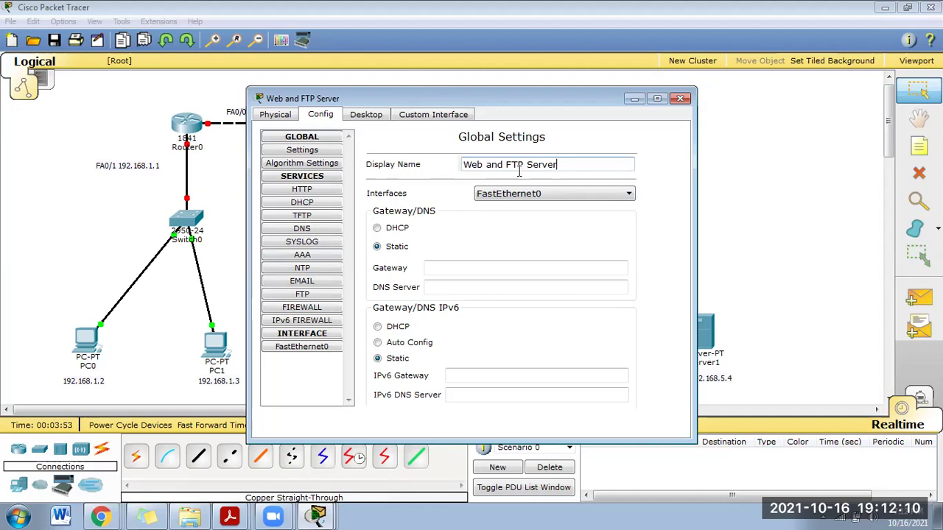
{"action": "left_click", "coordinate": [681, 99]}
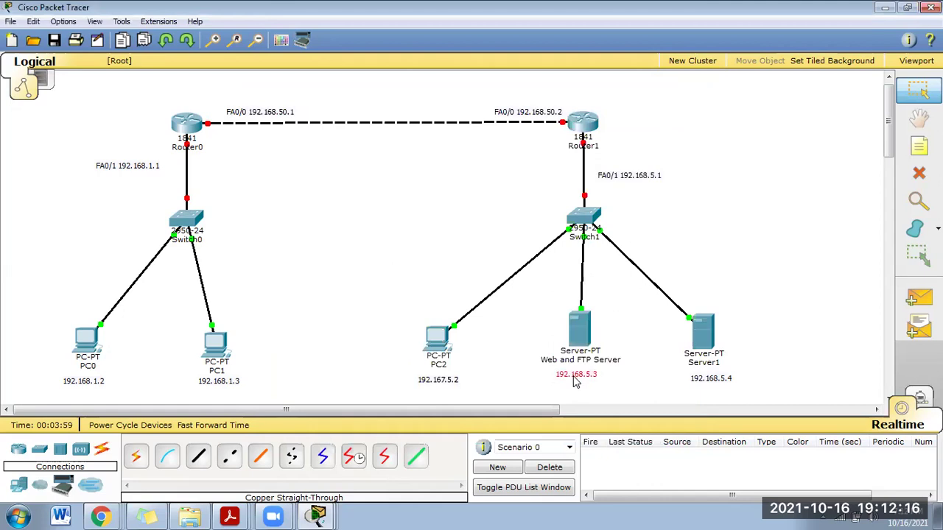
Change Server1's display name to "DNS SERVER" and close its settings.
{"action": "left_click", "coordinate": [704, 346]}
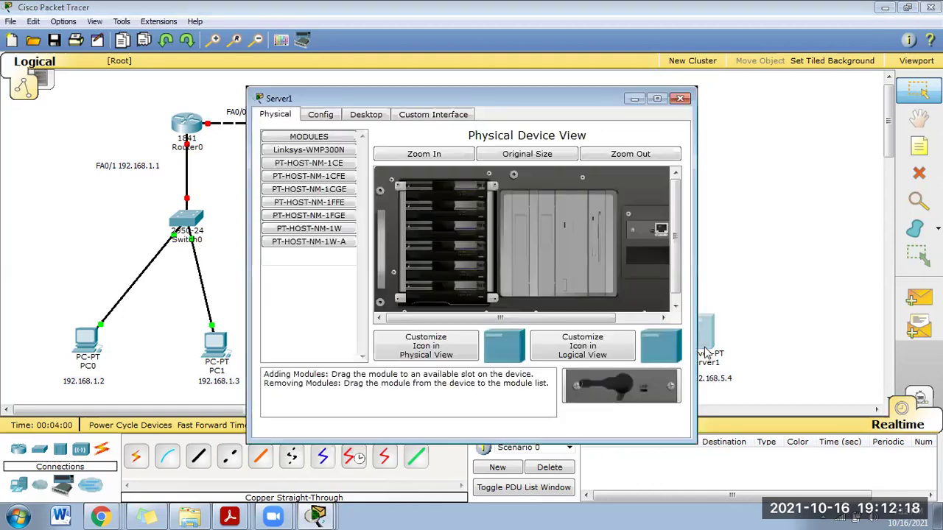
{"action": "left_click", "coordinate": [321, 115]}
{"action": "left_click_drag", "start_coordinate": [520, 165], "coordinate": [427, 175]}
{"action": "type", "text": "dns"}
{"action": "key", "text": "BackSpace"}
{"action": "key", "text": "BackSpace"}
{"action": "key", "text": "BackSpace"}
{"action": "type", "text": "DNS ER"}
{"action": "key", "text": "BackSpace"}
{"action": "key", "text": "BackSpace"}
{"action": "type", "text": "SERVER"}
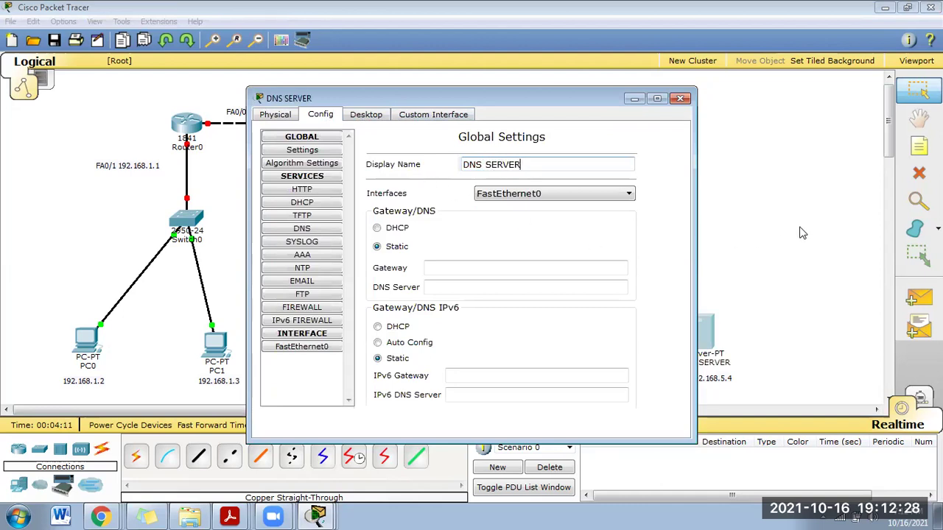
{"action": "left_click", "coordinate": [680, 98]}
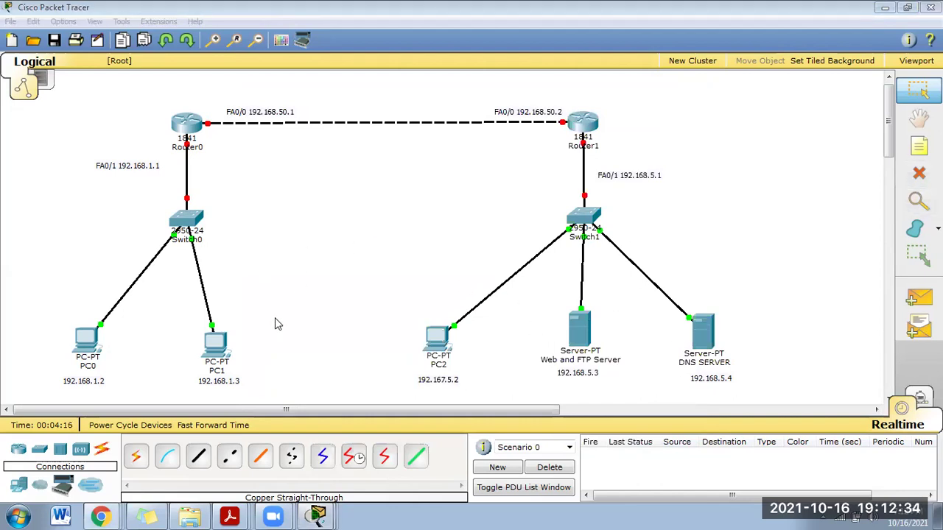
Move PC1 slightly up and away from PC0, and realign its 192.168.1.3 note beneath it.
{"action": "left_click_drag", "start_coordinate": [221, 345], "coordinate": [230, 334]}
{"action": "left_click_drag", "start_coordinate": [234, 382], "coordinate": [236, 378]}
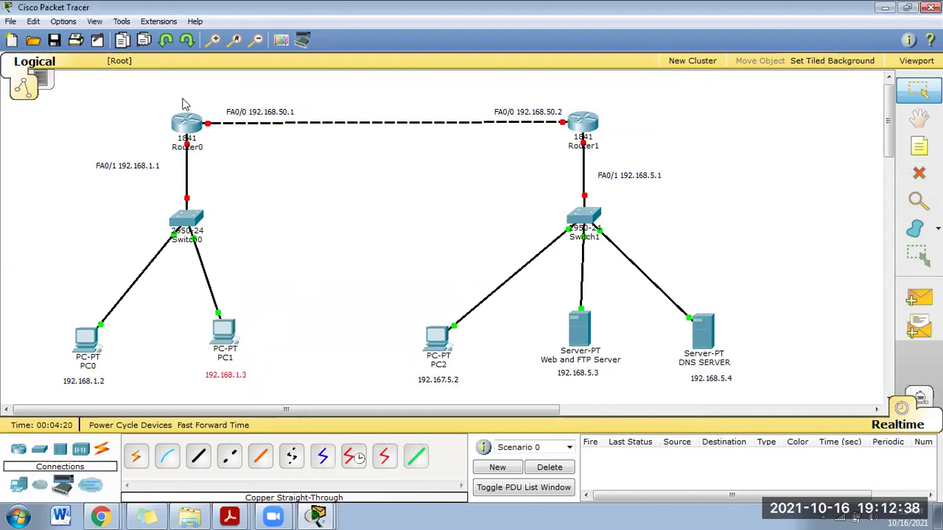
Turn on Router0's FastEthernet0/0 port and set its IP address to 192.168.50.1 with subnet mask 255.255.255.0.
{"action": "mouse_move", "coordinate": [189, 126]}
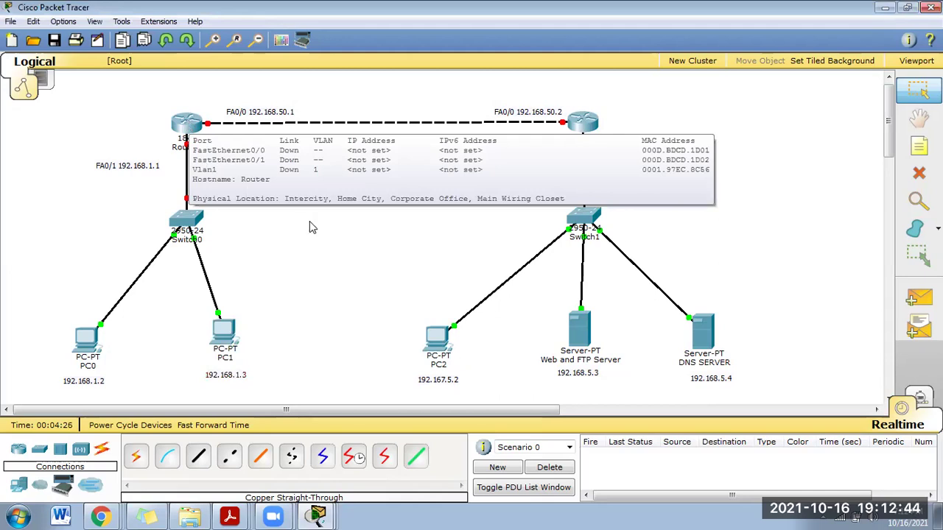
{"action": "left_click", "coordinate": [195, 129]}
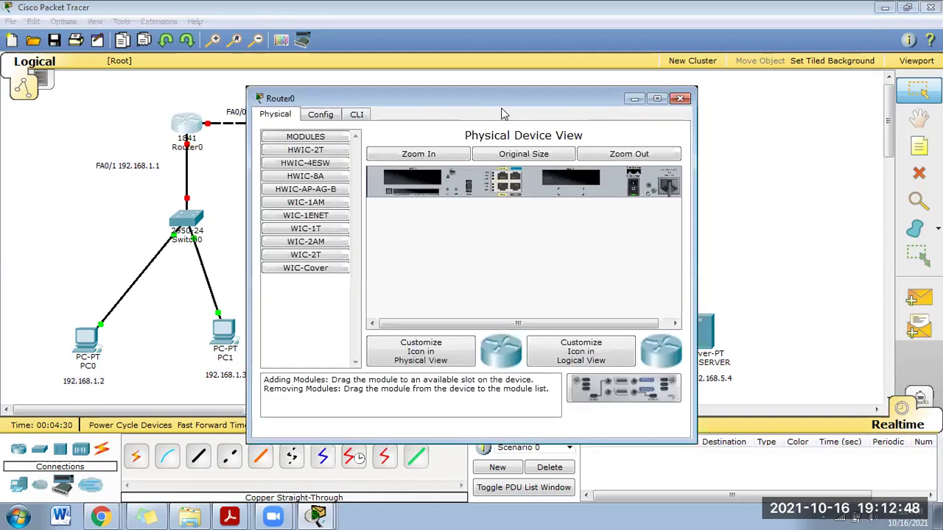
{"action": "left_click_drag", "start_coordinate": [499, 116], "coordinate": [634, 132]}
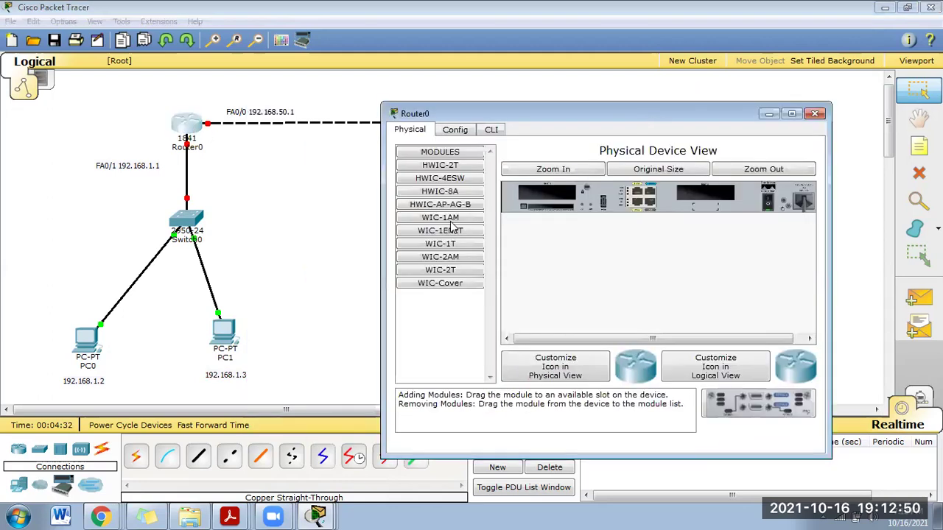
{"action": "left_click", "coordinate": [456, 130]}
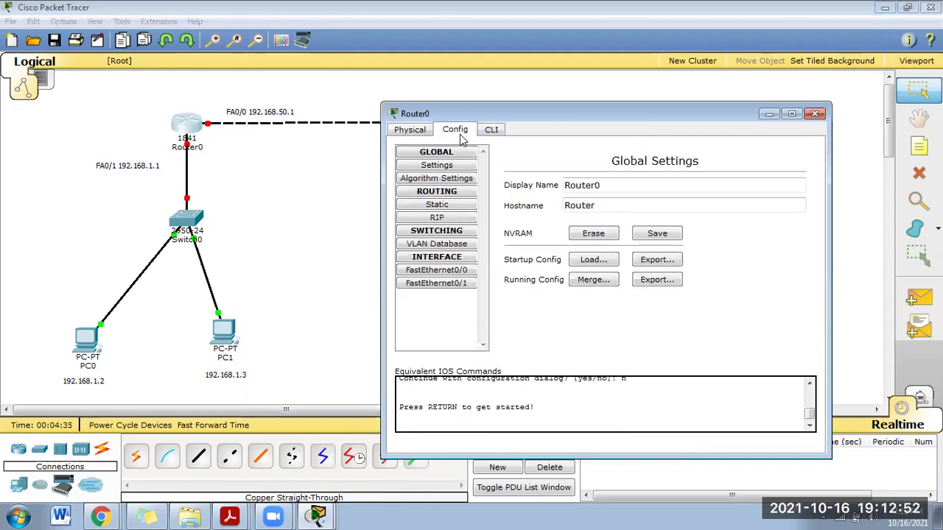
{"action": "left_click", "coordinate": [455, 271]}
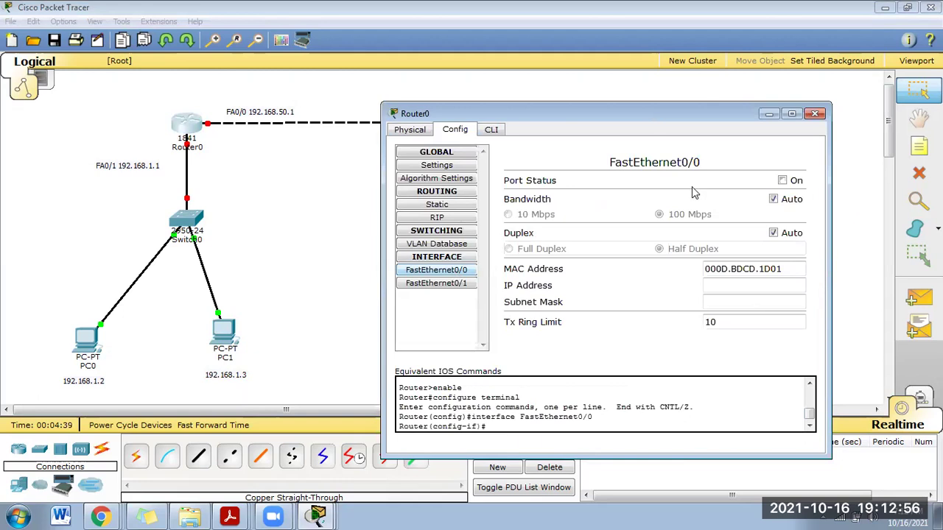
{"action": "left_click", "coordinate": [783, 181]}
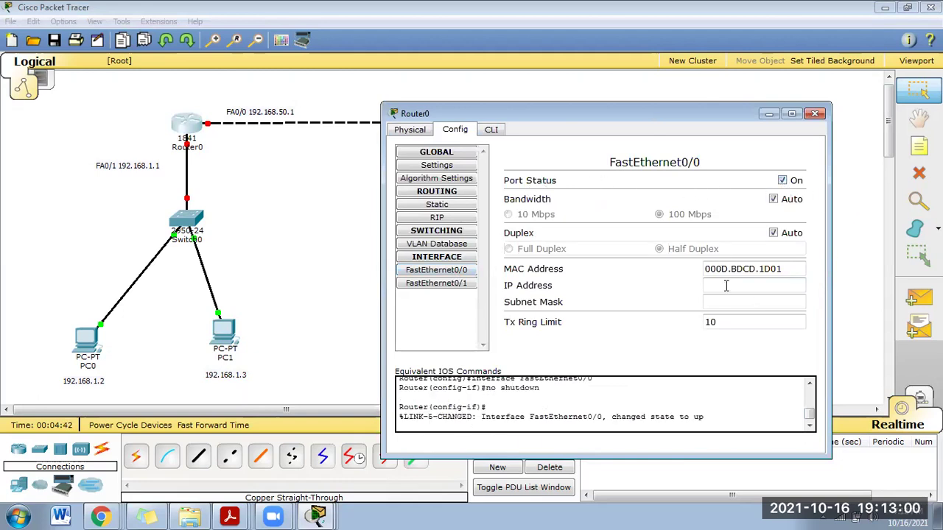
{"action": "left_click", "coordinate": [726, 286]}
{"action": "type", "text": "192.168.50.1"}
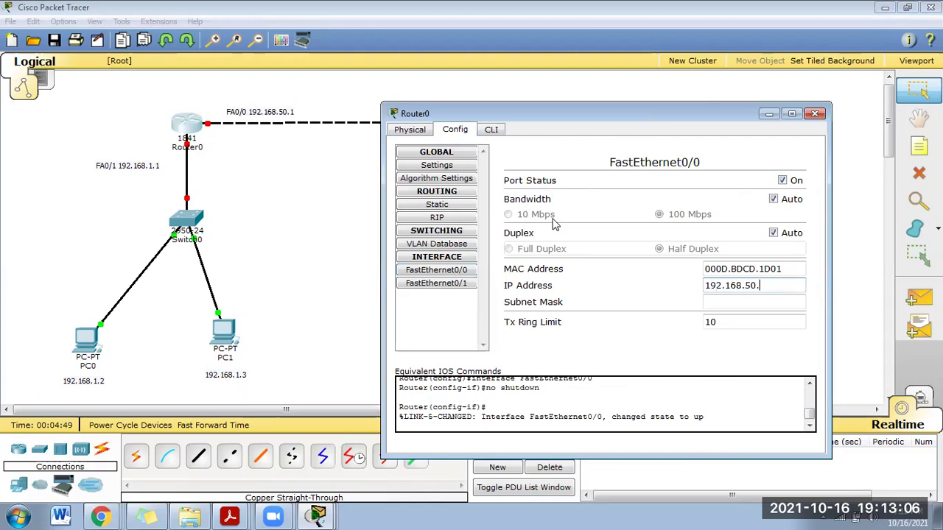
{"action": "left_click", "coordinate": [744, 305]}
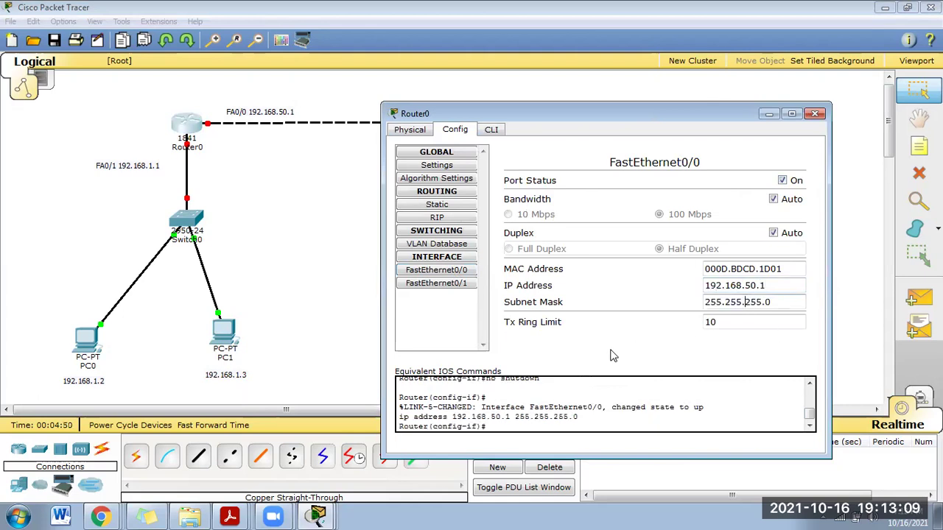
Turn on Router0's FastEthernet0/1 port, assign it 192.168.1.1 with subnet mask 255.255.255.0, and close the router's settings.
{"action": "left_click", "coordinate": [447, 287]}
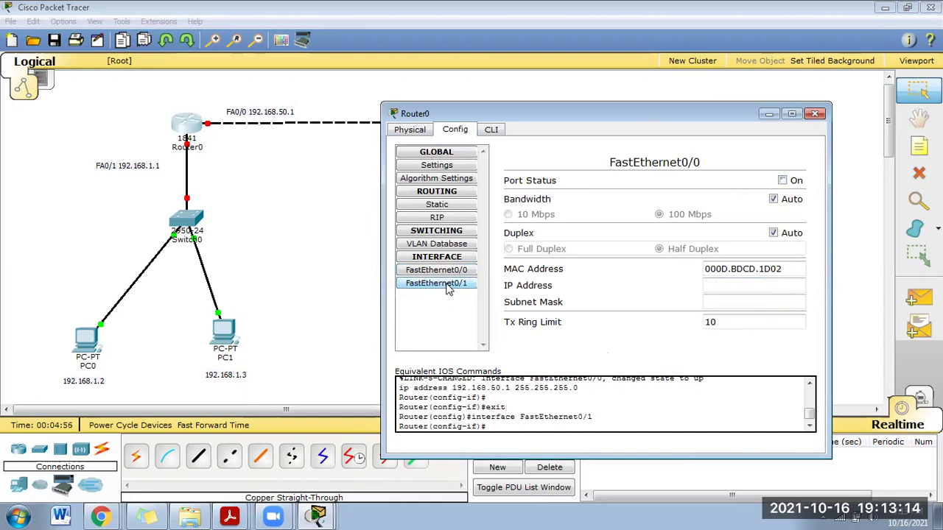
{"action": "left_click", "coordinate": [783, 181]}
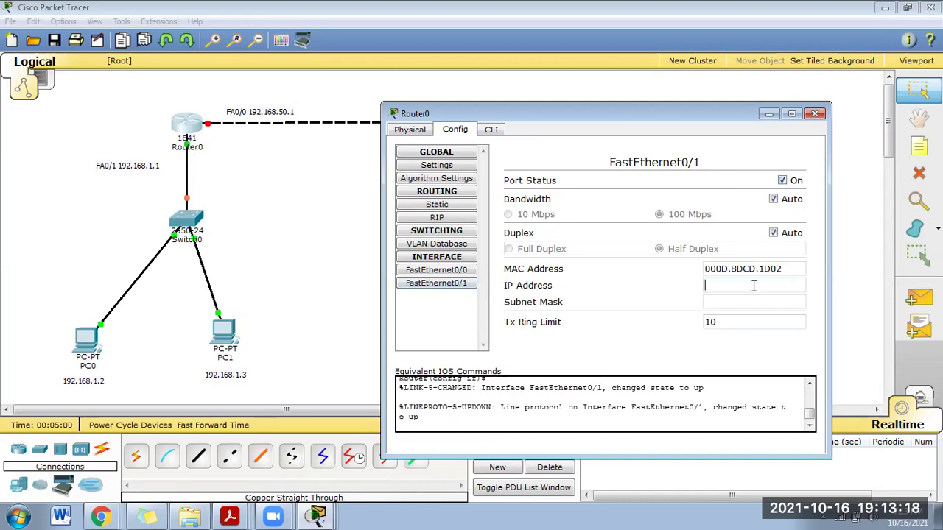
{"action": "type", "text": "2.168"}
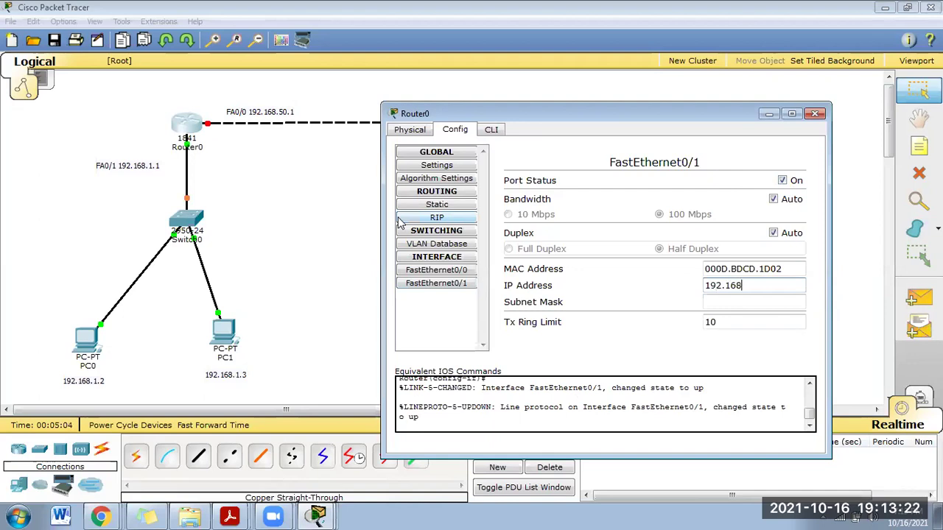
{"action": "type", "text": "1"}
{"action": "left_click", "coordinate": [728, 304]}
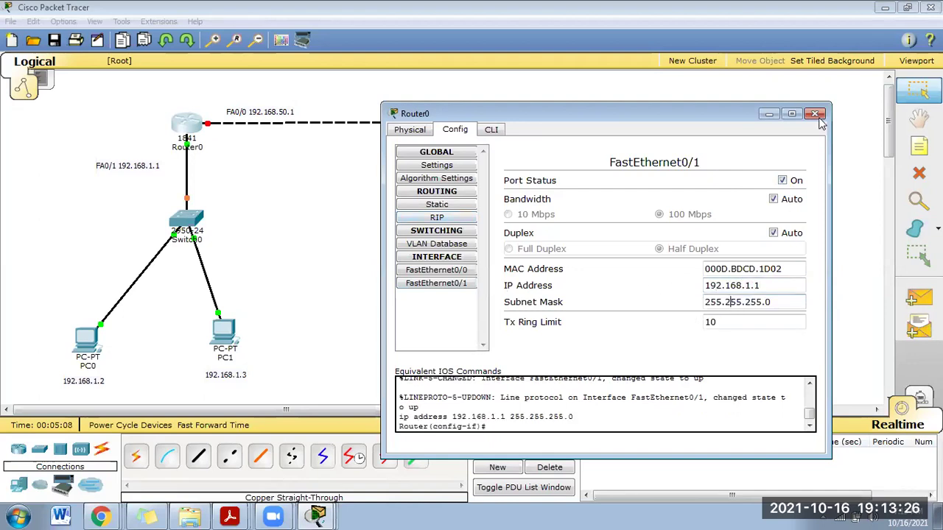
{"action": "left_click", "coordinate": [815, 114]}
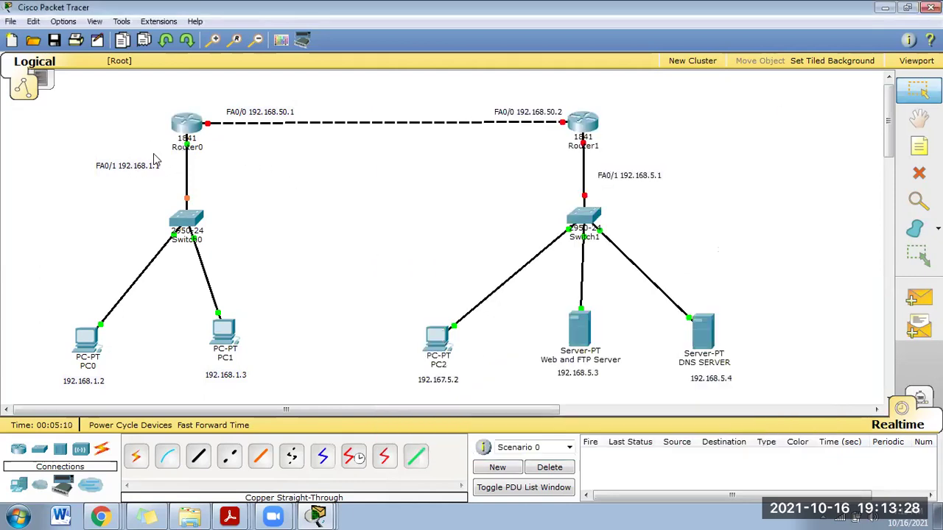
Nudge PC1 slightly down, and give PC0 the static IP address 192.168.1.2 with subnet mask 255.255.255.0.
{"action": "left_click_drag", "start_coordinate": [226, 351], "coordinate": [232, 357]}
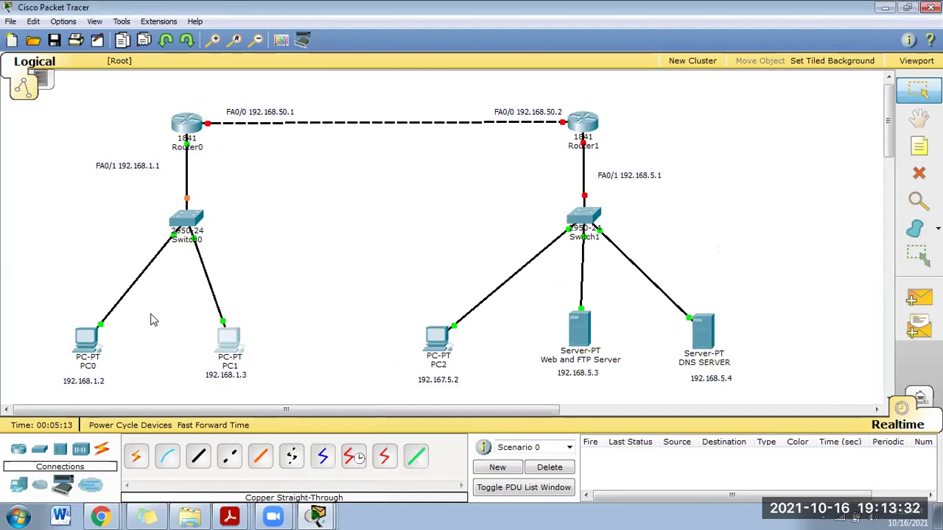
{"action": "left_click", "coordinate": [92, 344]}
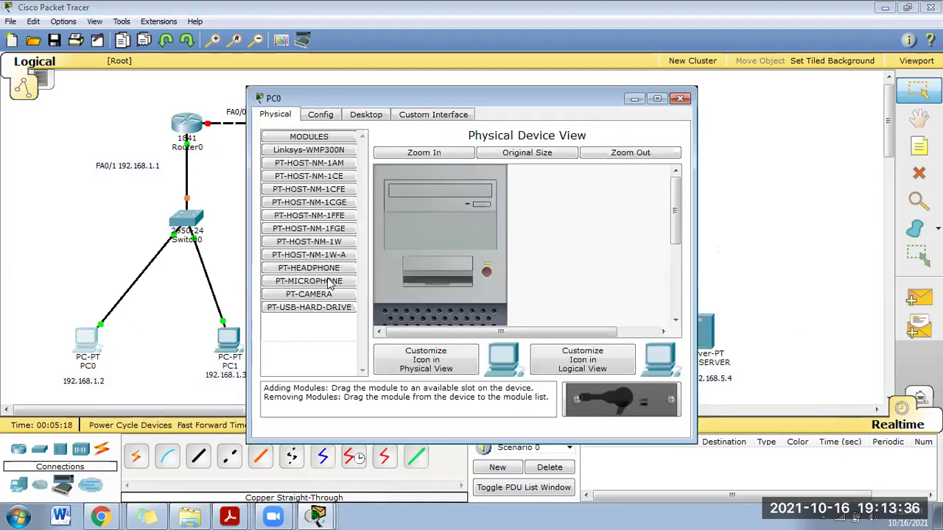
{"action": "left_click_drag", "start_coordinate": [445, 98], "coordinate": [262, 87]}
{"action": "left_click", "coordinate": [175, 107]}
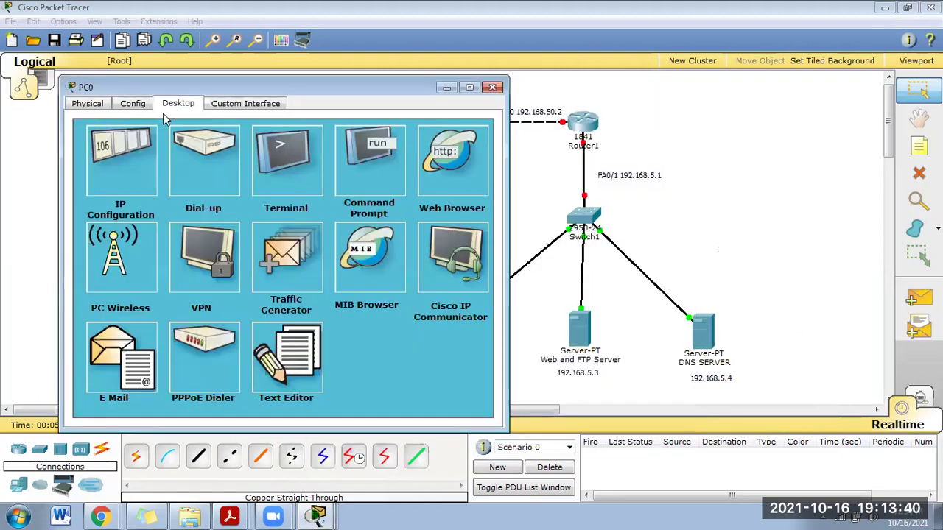
{"action": "left_click", "coordinate": [130, 169]}
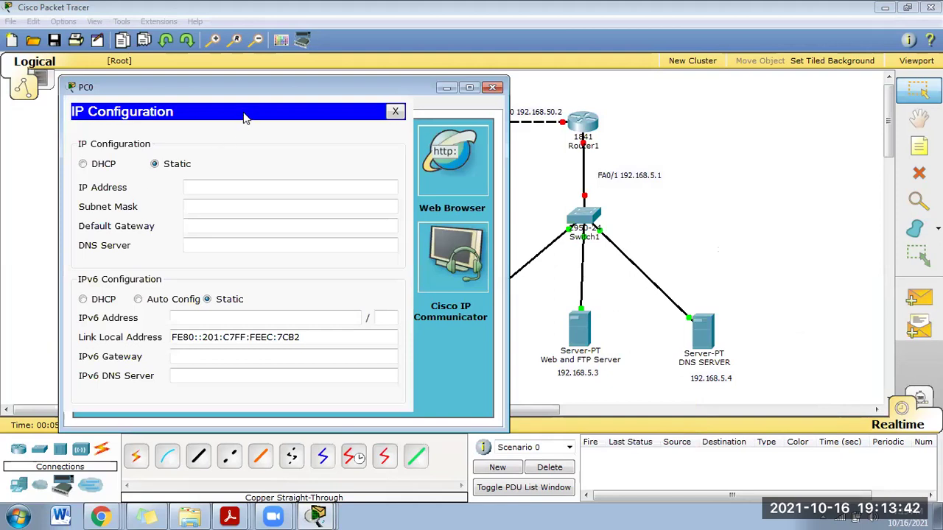
{"action": "left_click_drag", "start_coordinate": [252, 94], "coordinate": [330, 93]}
{"action": "left_click", "coordinate": [301, 187]}
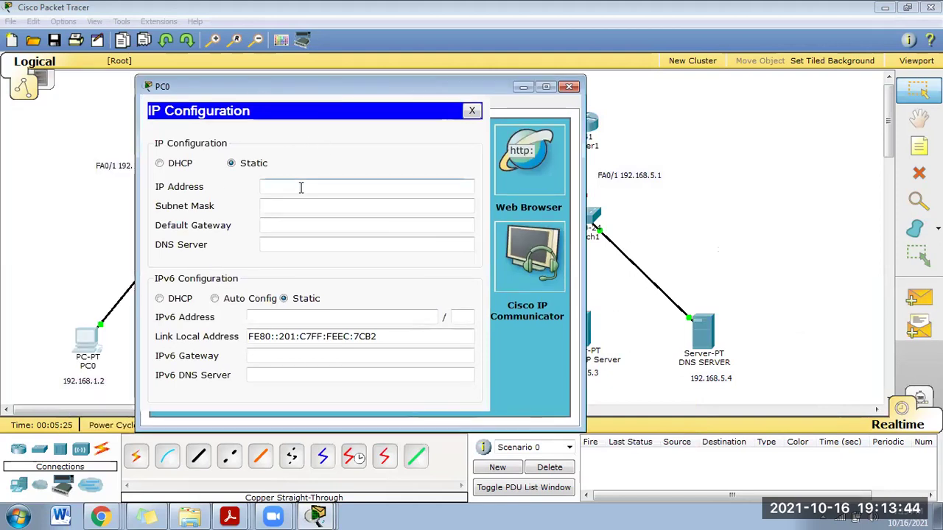
{"action": "type", "text": "192.168.1.2"}
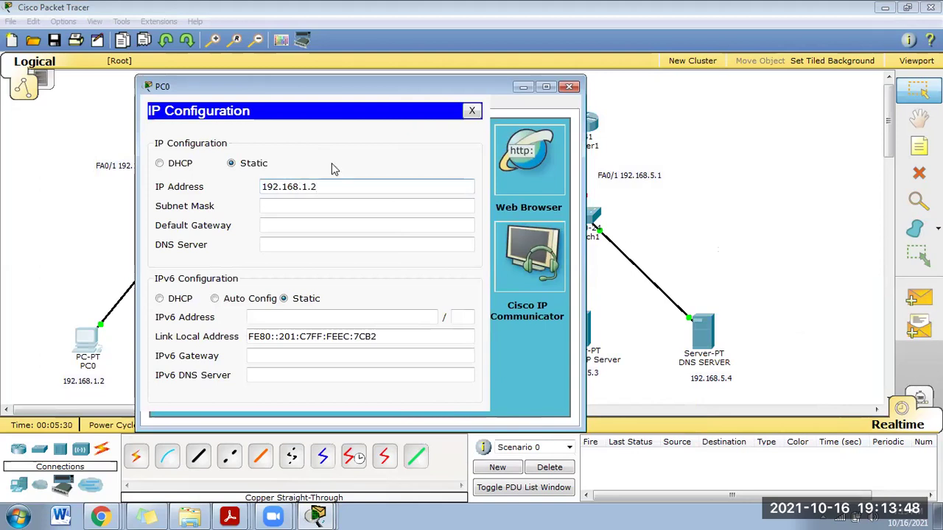
{"action": "left_click", "coordinate": [288, 205]}
{"action": "left_click_drag", "start_coordinate": [305, 94], "coordinate": [461, 119]}
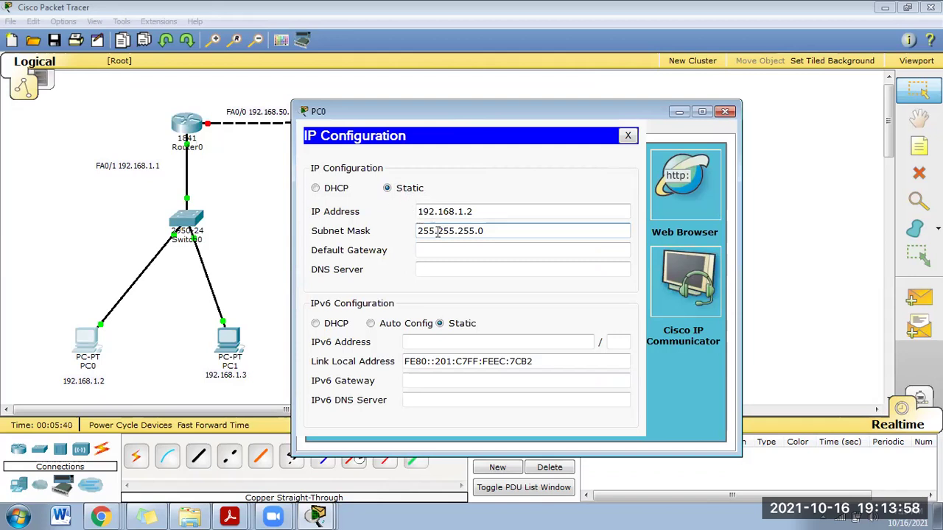
Set PC0's default gateway to 192.168.1.1 and its DNS server to 192.168.5.4, and close its settings.
{"action": "left_click", "coordinate": [482, 253]}
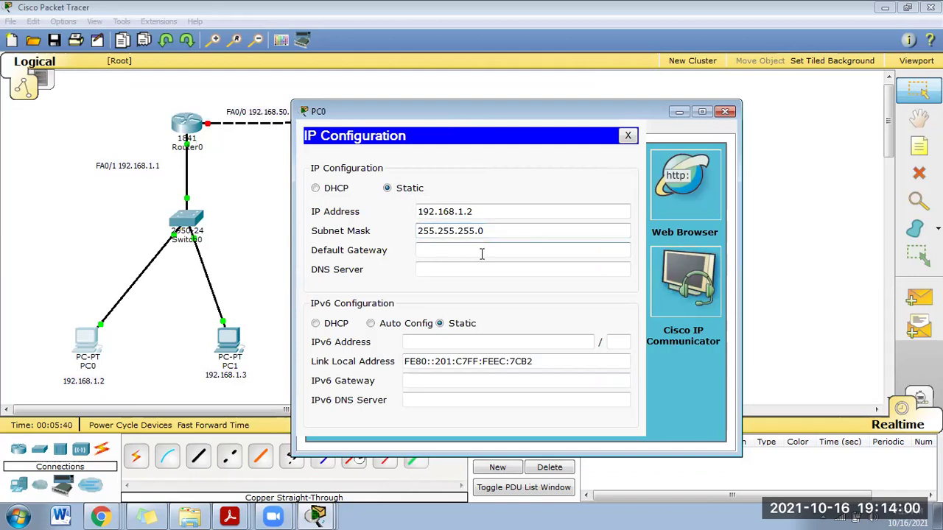
{"action": "type", "text": "192.168.1.1"}
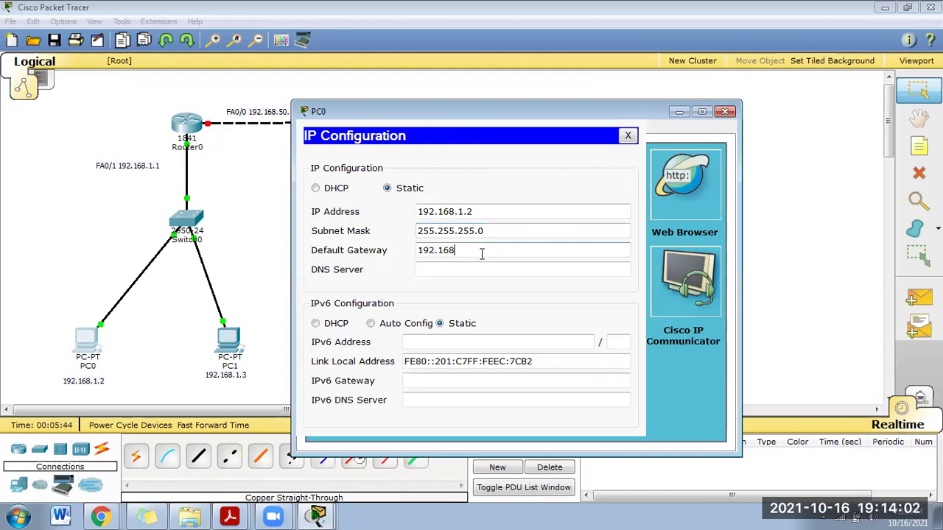
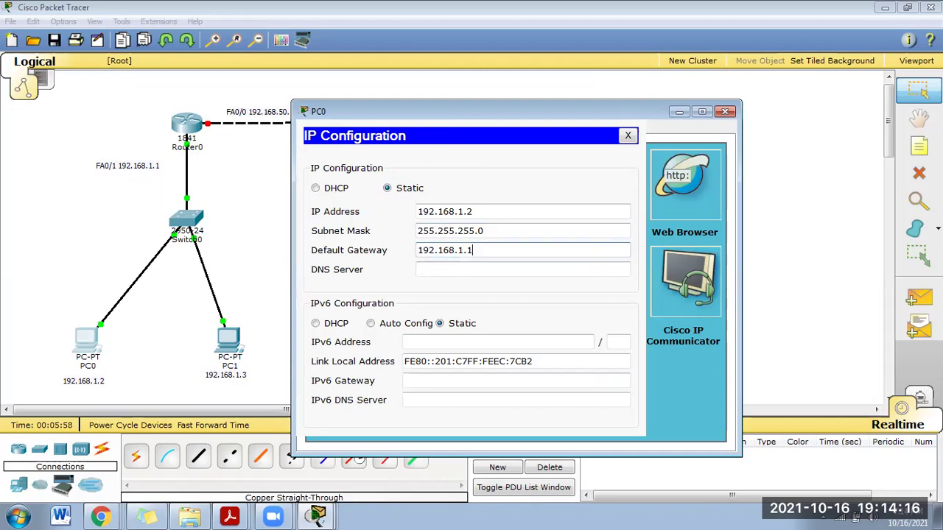
{"action": "left_click", "coordinate": [495, 129]}
{"action": "left_click_drag", "start_coordinate": [516, 111], "coordinate": [266, 101]}
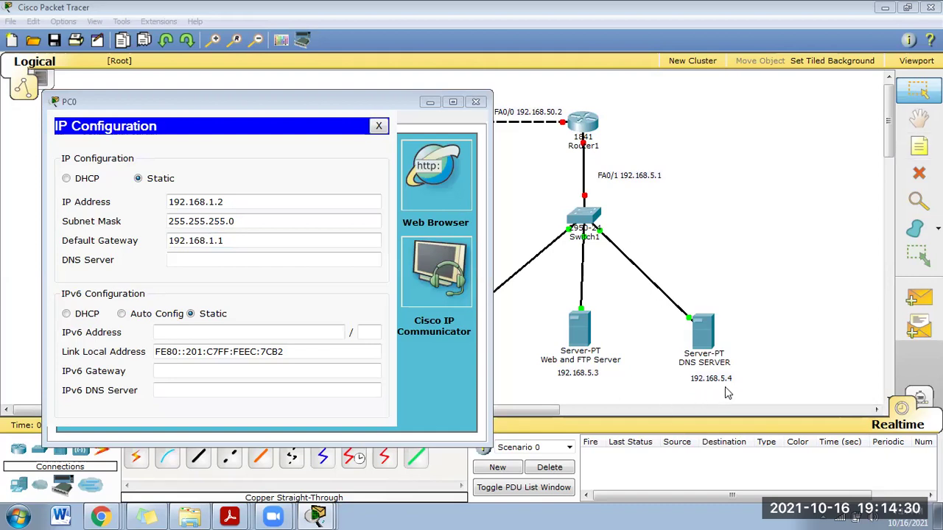
{"action": "left_click", "coordinate": [210, 262]}
{"action": "type", "text": "192.168.5.4"}
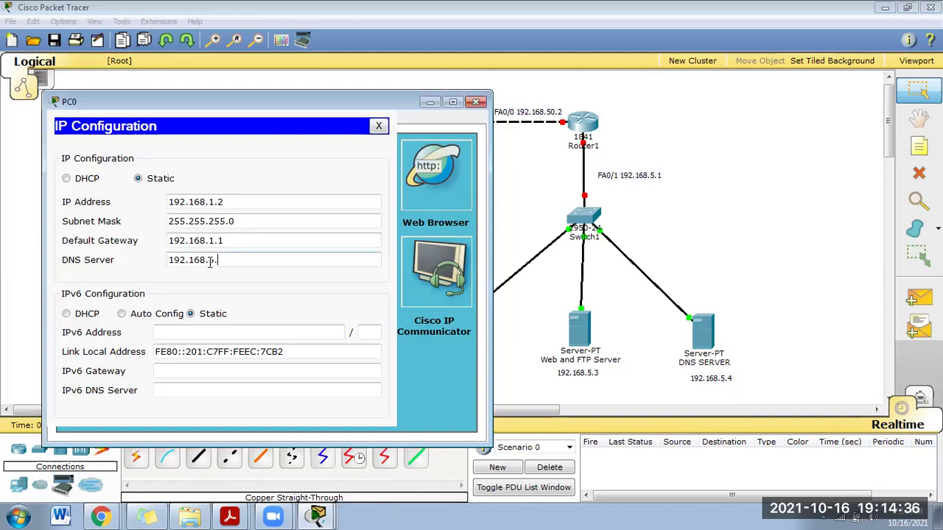
{"action": "left_click", "coordinate": [475, 104]}
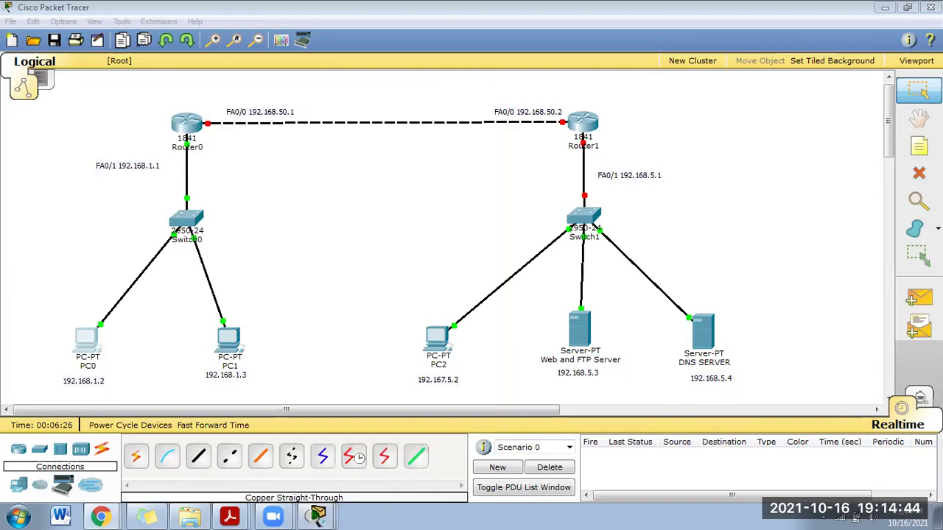
Give PC1 the static IP address 192.168.1.3 with subnet mask 255.255.255.0.
{"action": "left_click", "coordinate": [237, 358]}
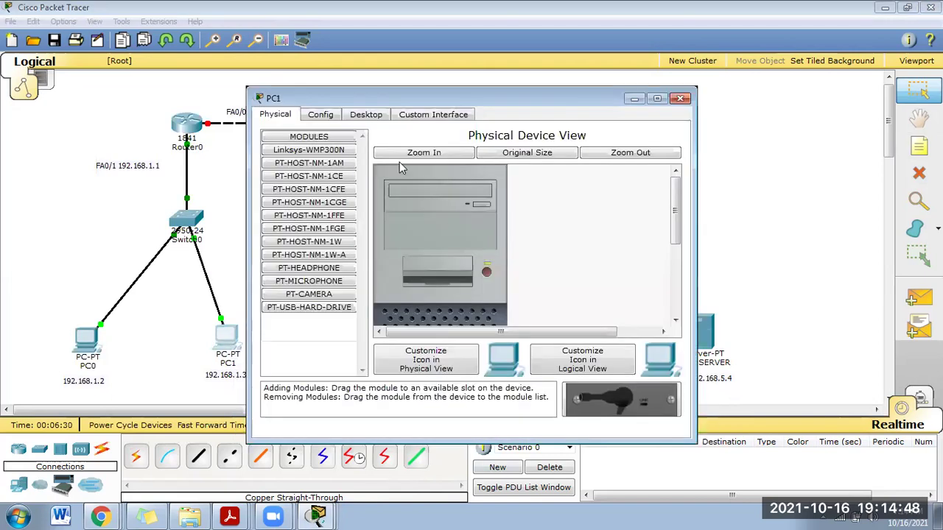
{"action": "left_click", "coordinate": [366, 114]}
{"action": "left_click_drag", "start_coordinate": [339, 98], "coordinate": [434, 88]}
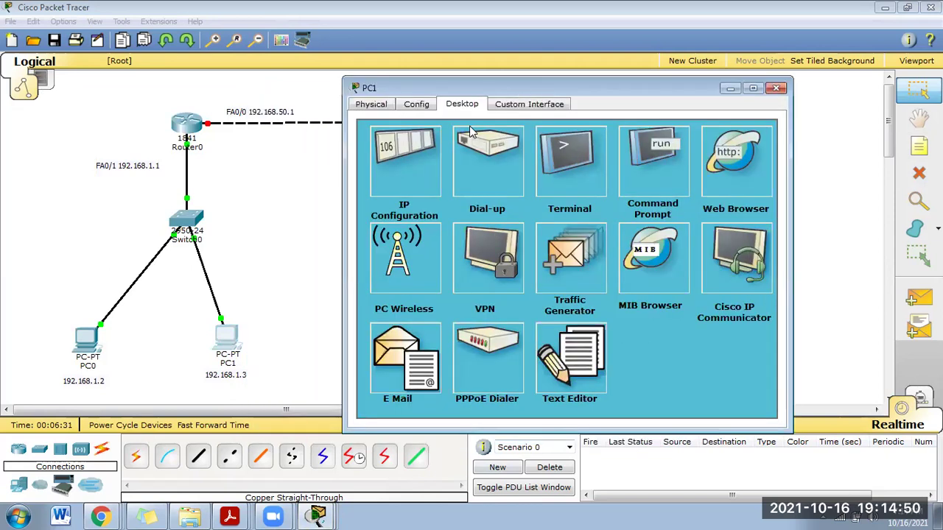
{"action": "left_click", "coordinate": [414, 178]}
{"action": "left_click", "coordinate": [494, 187]}
{"action": "type", "text": "19"}
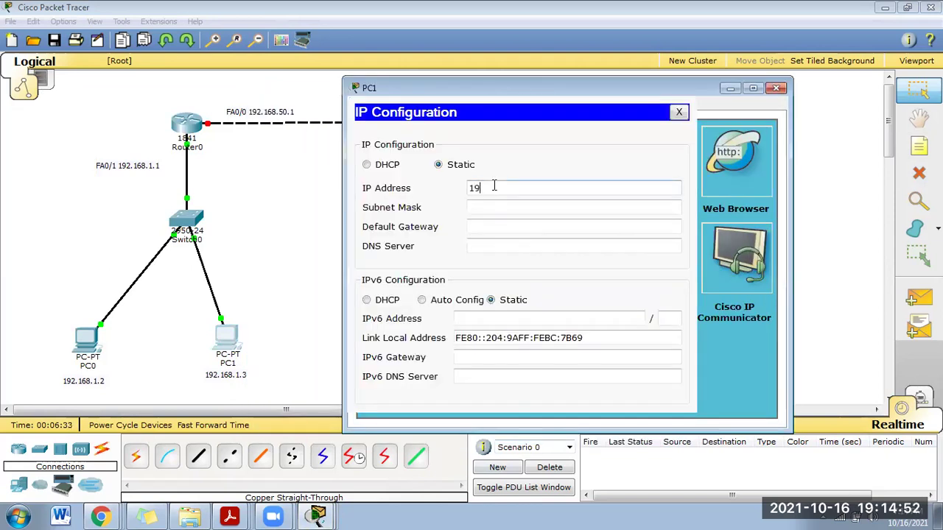
{"action": "type", "text": "2.168.1.3"}
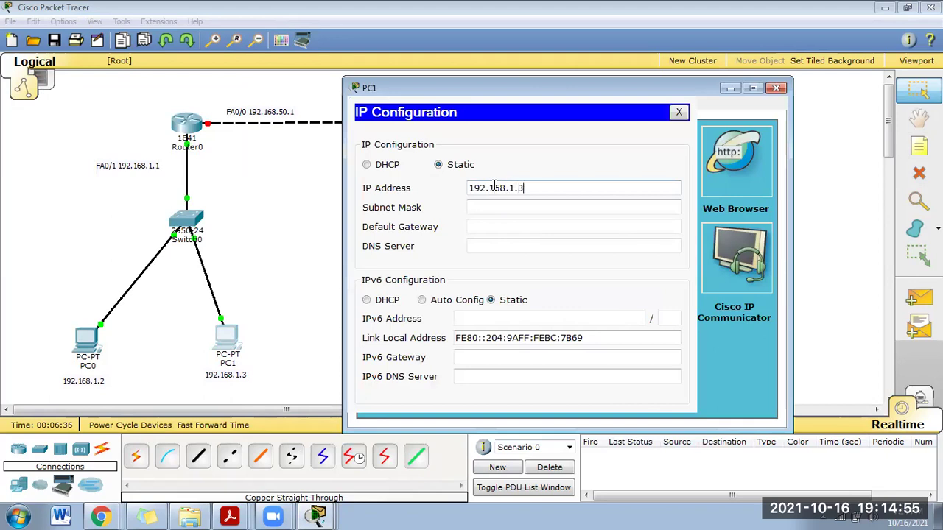
{"action": "left_click", "coordinate": [525, 208]}
Set PC1's default gateway to 192.168.1.1, enter the DNS SERVER's address as its DNS server, and close its settings.
{"action": "left_click", "coordinate": [513, 226]}
{"action": "type", "text": "192.168.1.1"}
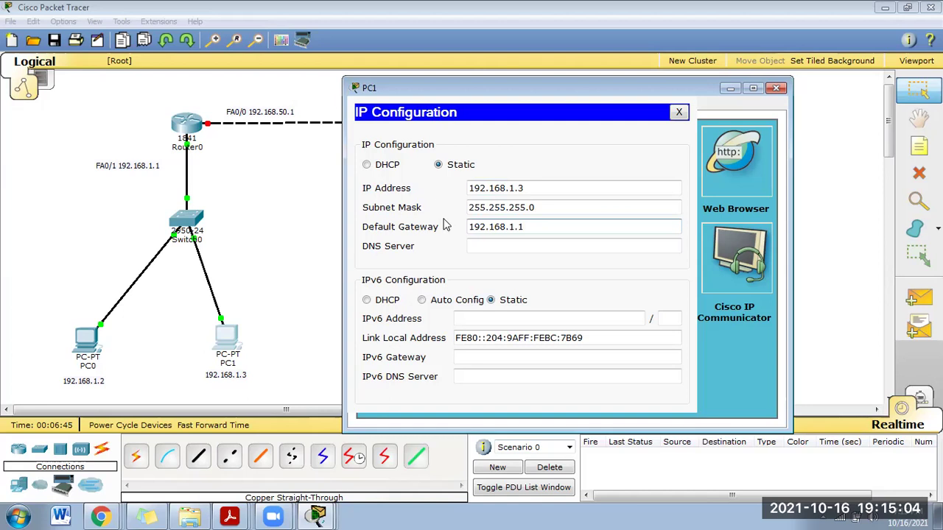
{"action": "left_click", "coordinate": [509, 249]}
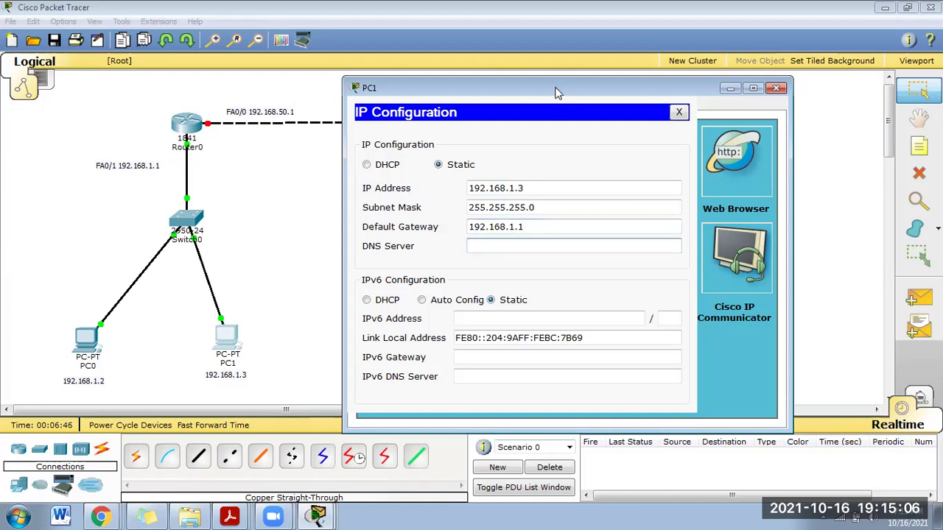
{"action": "left_click_drag", "start_coordinate": [555, 93], "coordinate": [405, 84]}
{"action": "type", "text": "192.167"}
{"action": "key", "text": "BackSpace"}
{"action": "key", "text": "BackSpace"}
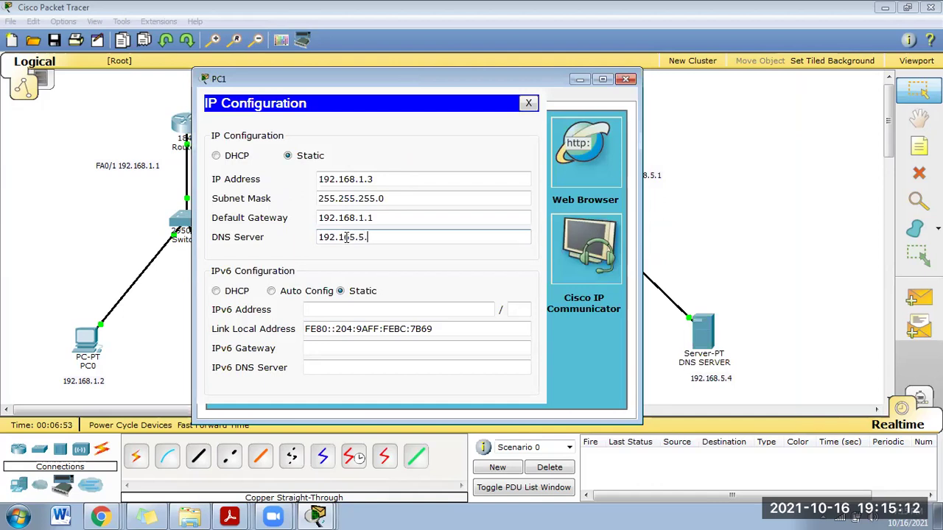
{"action": "left_click", "coordinate": [627, 79]}
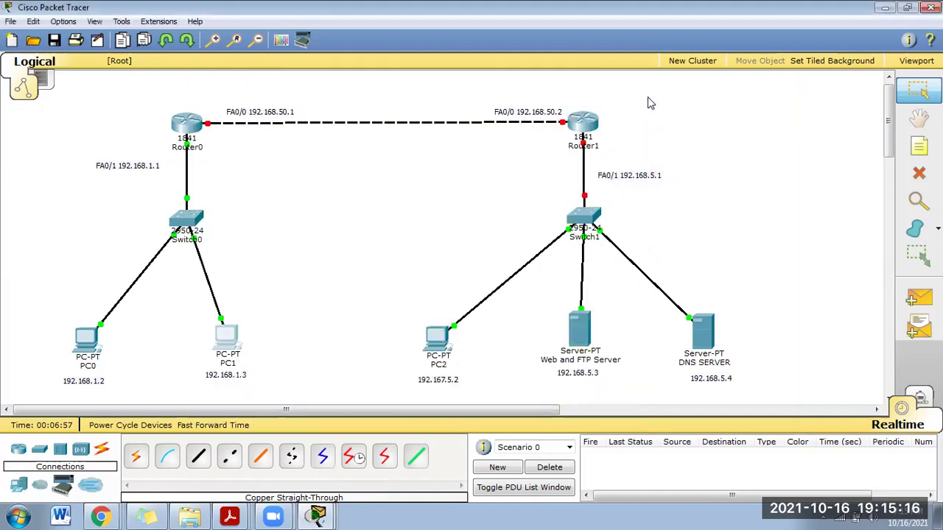
Give PC2 the static IP address 192.168.5.2 with subnet mask 255.255.255.0.
{"action": "left_click", "coordinate": [438, 345]}
{"action": "left_click", "coordinate": [366, 117]}
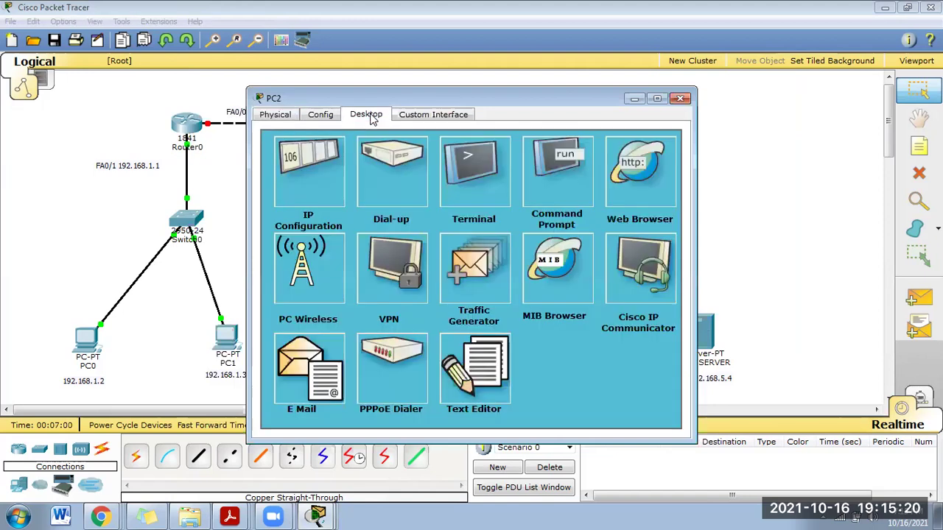
{"action": "left_click", "coordinate": [327, 177]}
{"action": "left_click", "coordinate": [390, 197]}
{"action": "type", "text": "192.168.5.2"}
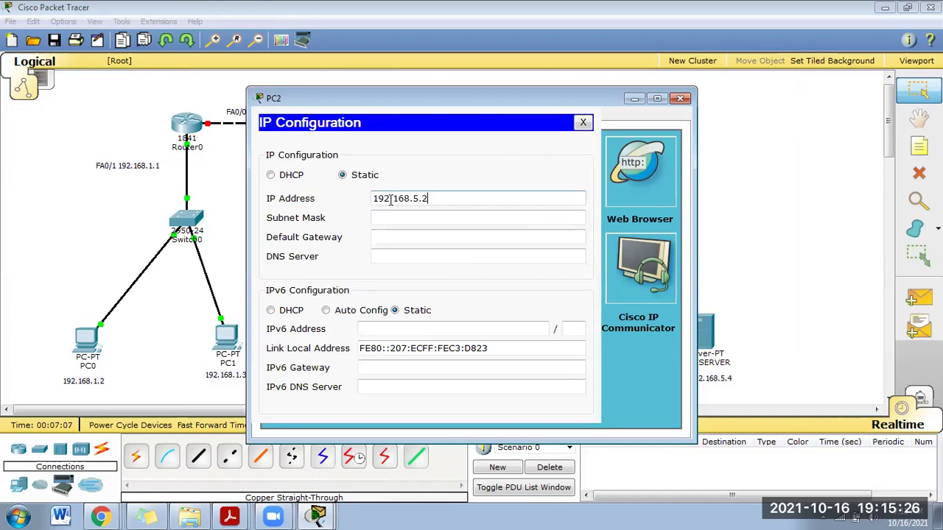
{"action": "left_click", "coordinate": [405, 218]}
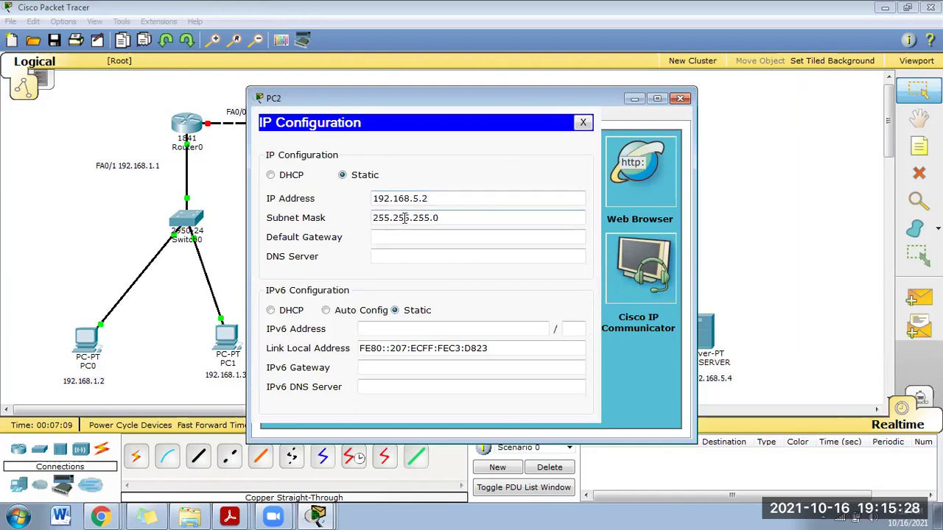
Set PC2's default gateway to 192.168.5.1 and its DNS server to 192.168.5.4, and close its settings.
{"action": "left_click", "coordinate": [395, 240]}
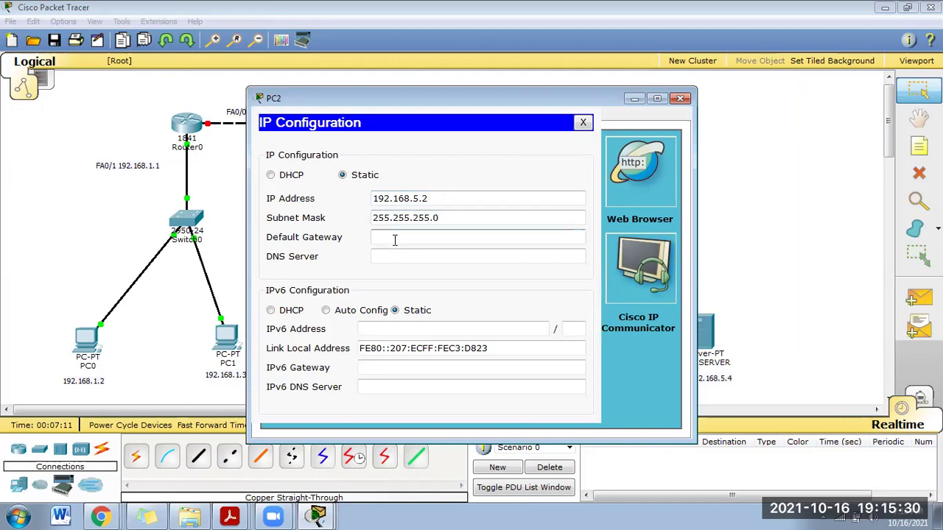
{"action": "left_click", "coordinate": [395, 239]}
{"action": "left_click_drag", "start_coordinate": [567, 103], "coordinate": [403, 83]}
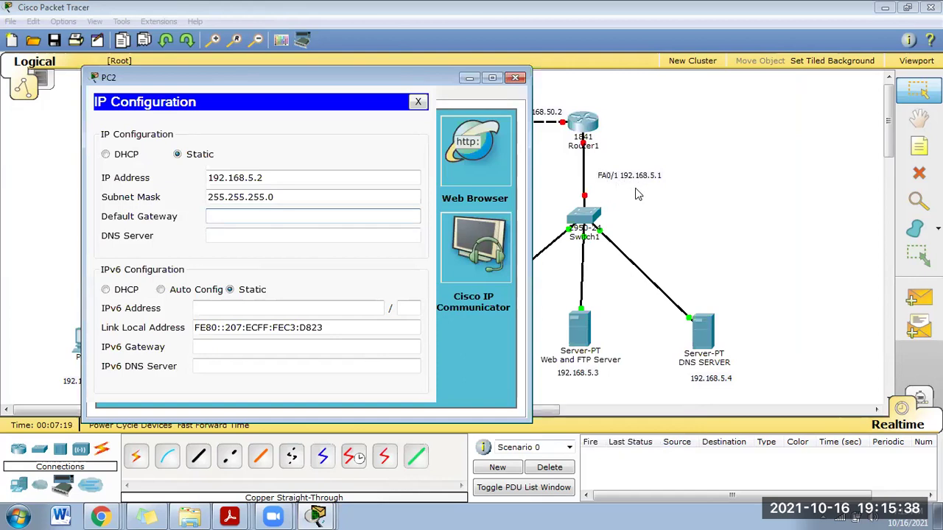
{"action": "type", "text": "19"}
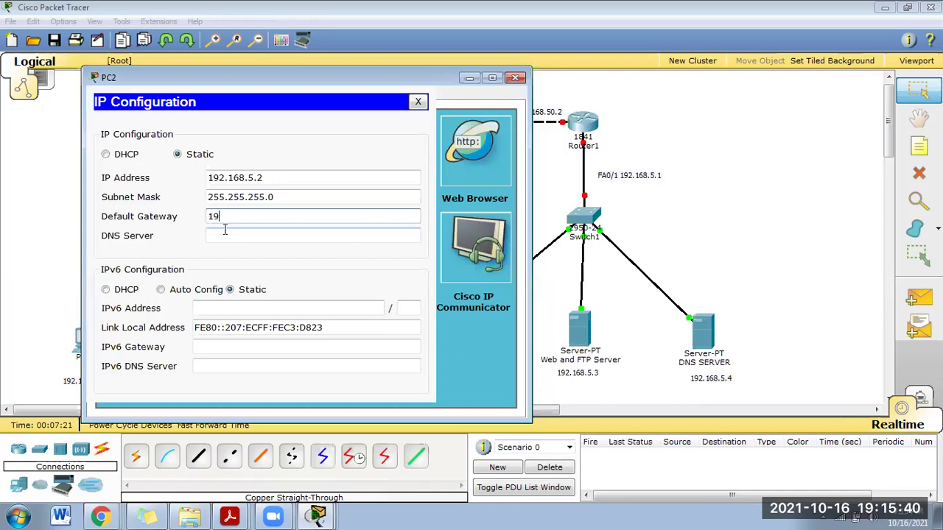
{"action": "type", "text": "2.168.5.1"}
{"action": "left_click", "coordinate": [224, 236]}
{"action": "type", "text": "192.168."}
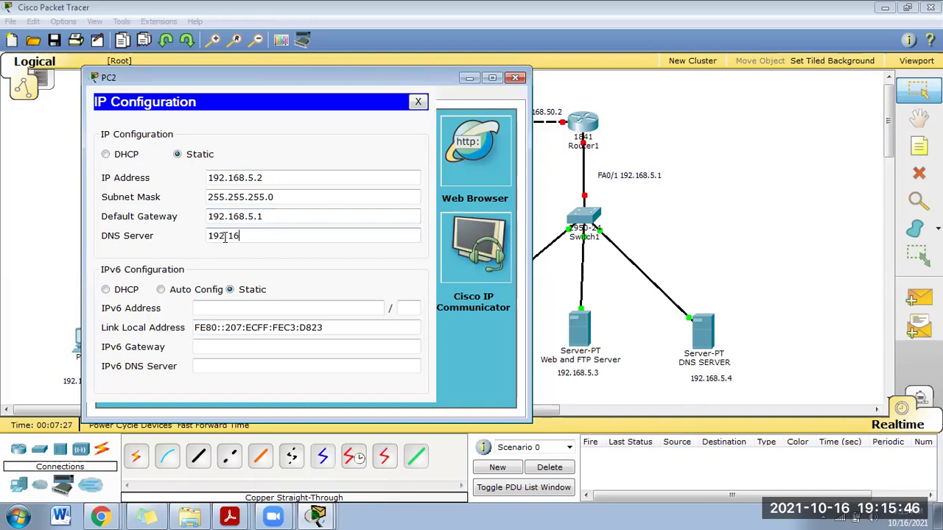
{"action": "type", "text": "5.4"}
{"action": "left_click", "coordinate": [688, 237]}
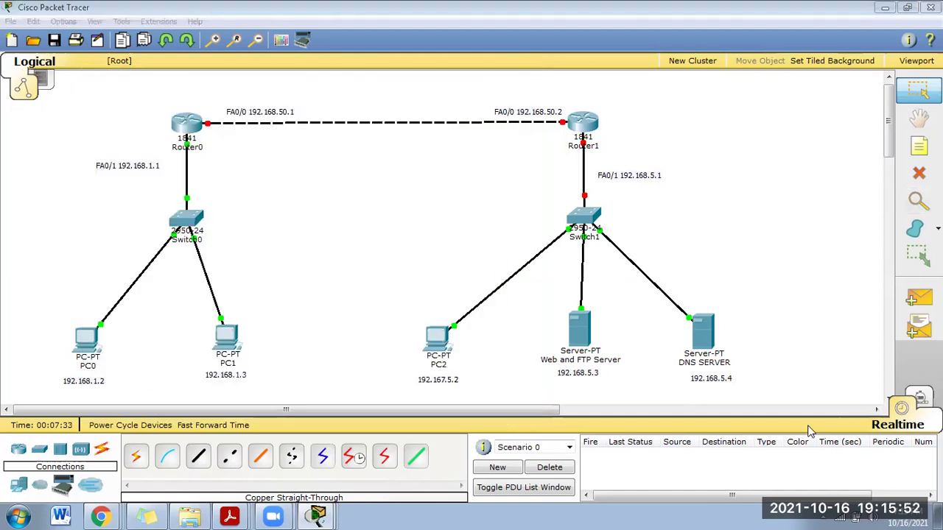
Give the Web and FTP Server the static IP address 192.168.5.3 with subnet mask 255.255.255.0.
{"action": "left_click", "coordinate": [582, 335]}
{"action": "left_click", "coordinate": [369, 118]}
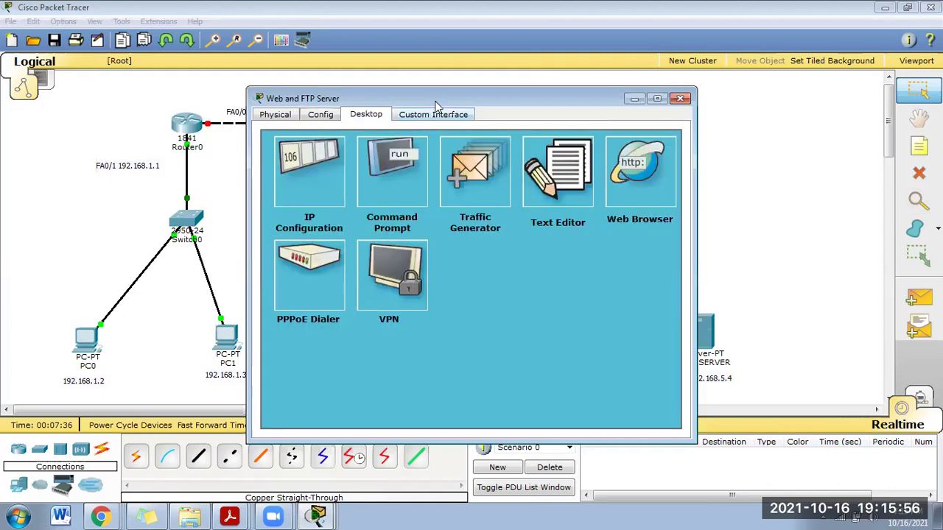
{"action": "left_click", "coordinate": [313, 174]}
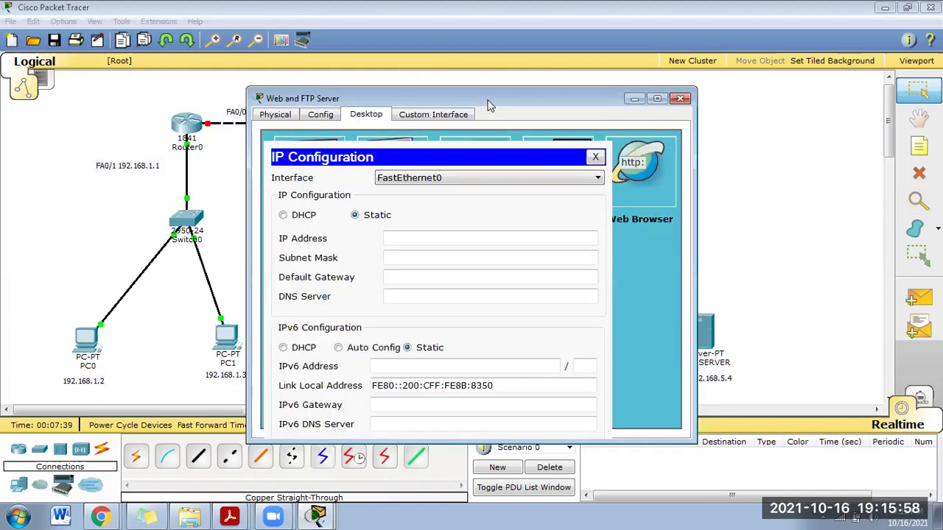
{"action": "left_click_drag", "start_coordinate": [489, 105], "coordinate": [324, 84]}
{"action": "left_click", "coordinate": [240, 217]}
{"action": "type", "text": "192.168"}
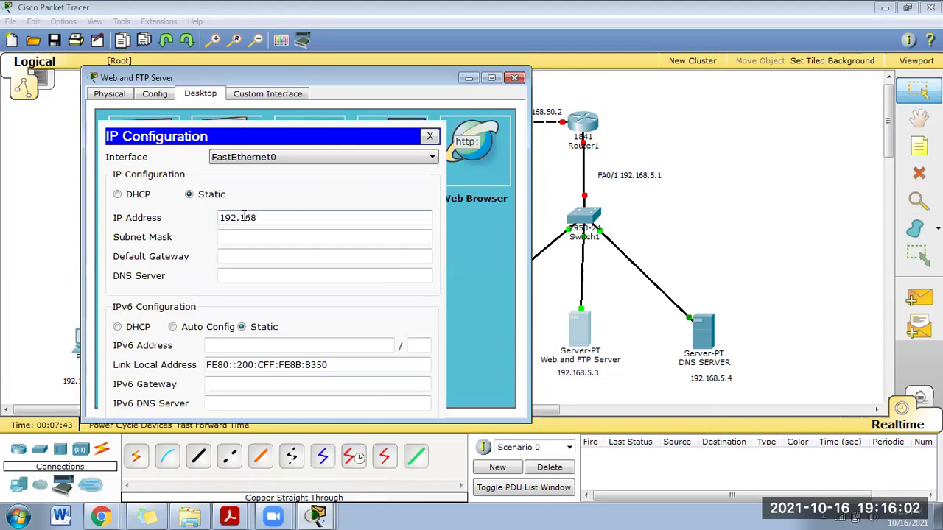
{"action": "type", "text": ".5.3"}
{"action": "left_click", "coordinate": [270, 236]}
Set the Web and FTP Server's default gateway to 192.168.5.1 and its DNS server to 192.168.5.4, and close its settings.
{"action": "left_click", "coordinate": [225, 258]}
{"action": "type", "text": "192.168.5.1"}
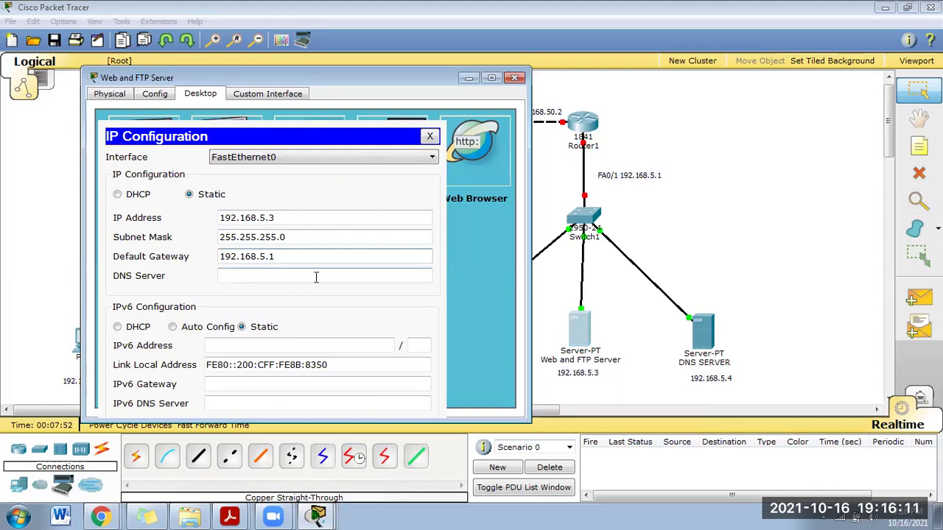
{"action": "left_click", "coordinate": [308, 275]}
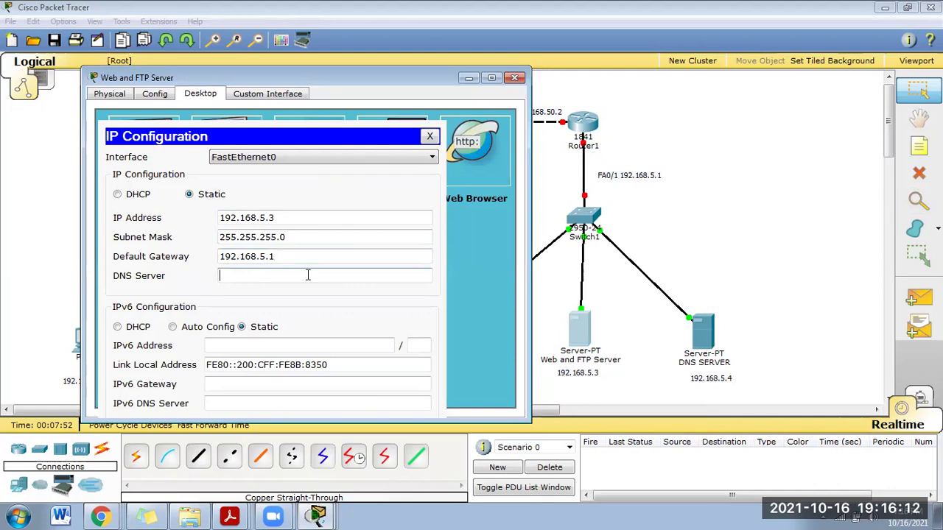
{"action": "type", "text": "192.168.5"}
{"action": "key", "text": "BackSpace"}
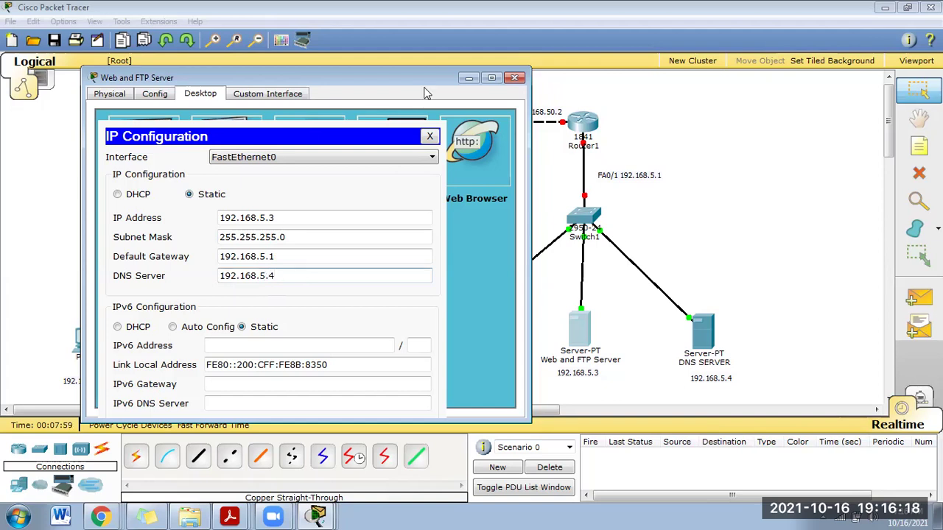
{"action": "left_click", "coordinate": [516, 78]}
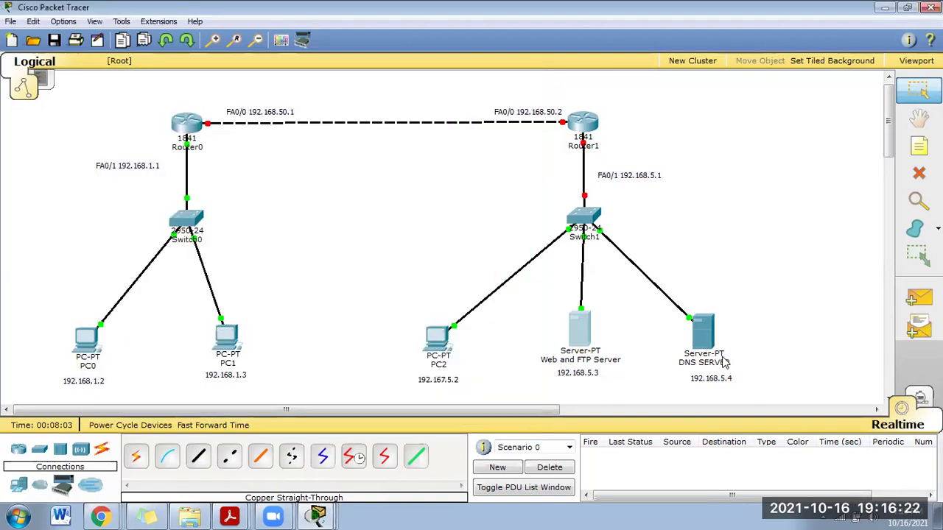
Give the DNS SERVER the static IP address 192.168.5.4 with subnet mask 255.255.255.0.
{"action": "left_click", "coordinate": [709, 335]}
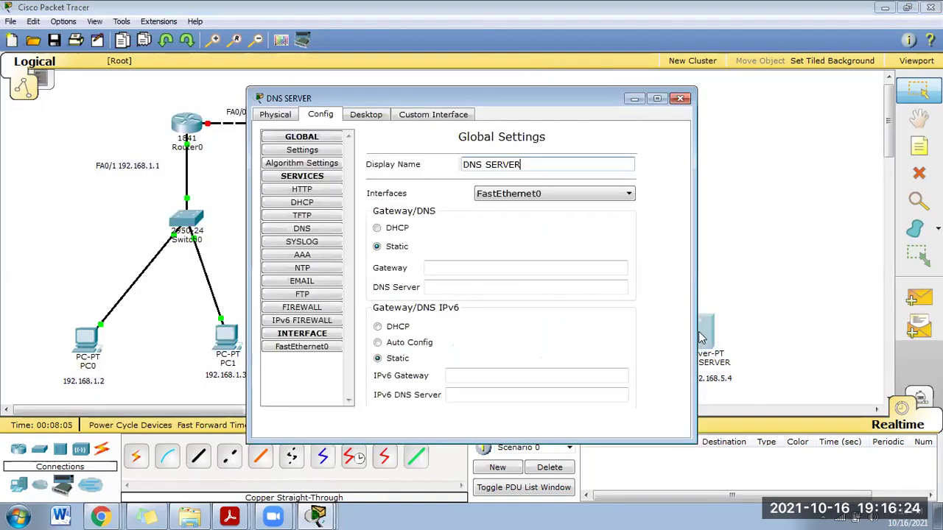
{"action": "left_click", "coordinate": [375, 117]}
{"action": "left_click", "coordinate": [324, 187]}
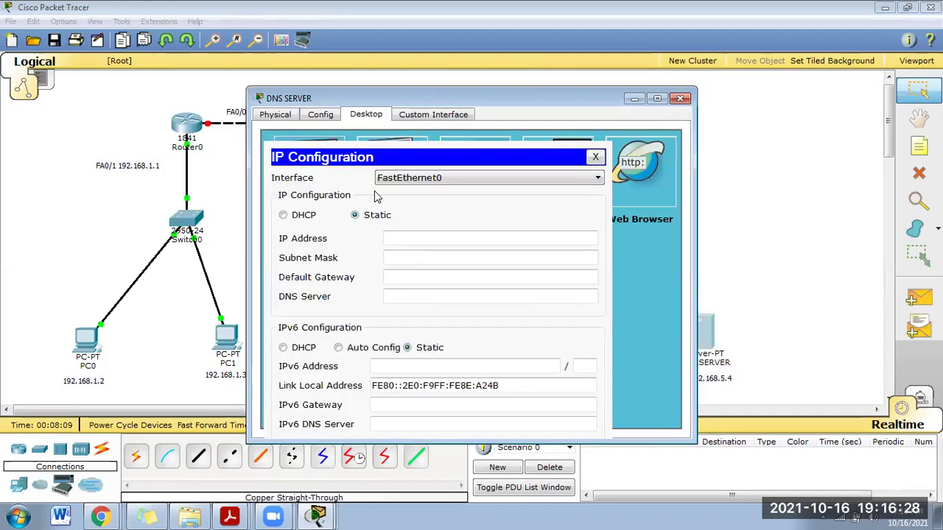
{"action": "type", "text": "192.168.5.4"}
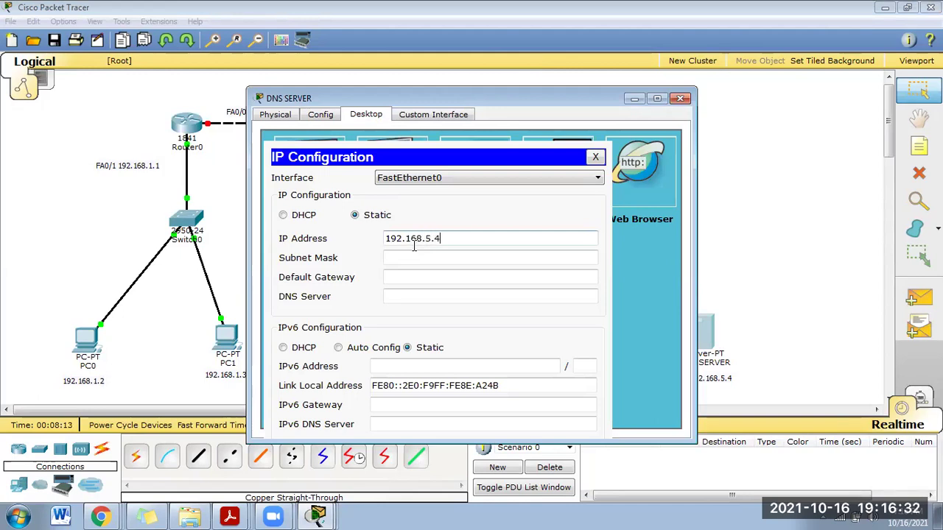
{"action": "left_click", "coordinate": [420, 257]}
Set the DNS SERVER's default gateway to 192.168.5.1, fill in its DNS server address, and close its settings.
{"action": "left_click", "coordinate": [454, 277]}
{"action": "type", "text": "192.168.5.1"}
{"action": "left_click", "coordinate": [396, 300]}
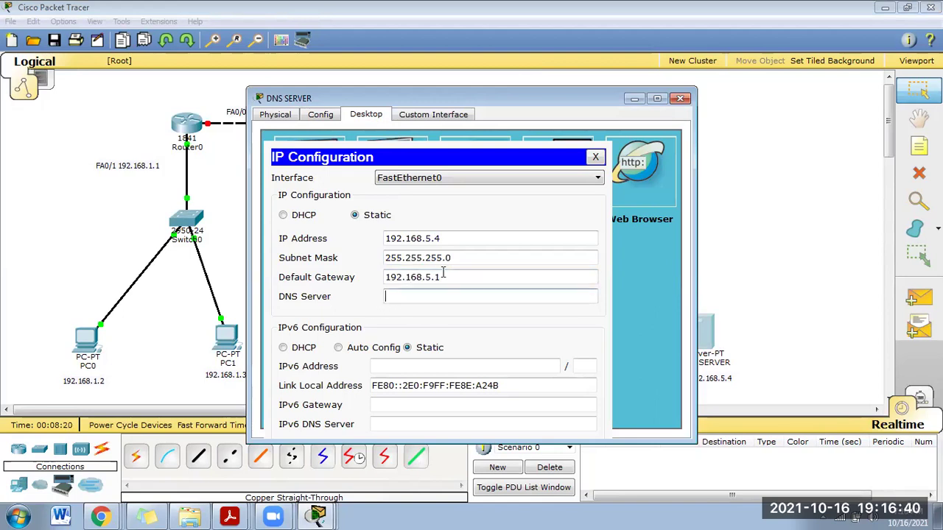
{"action": "type", "text": "192.168.5."}
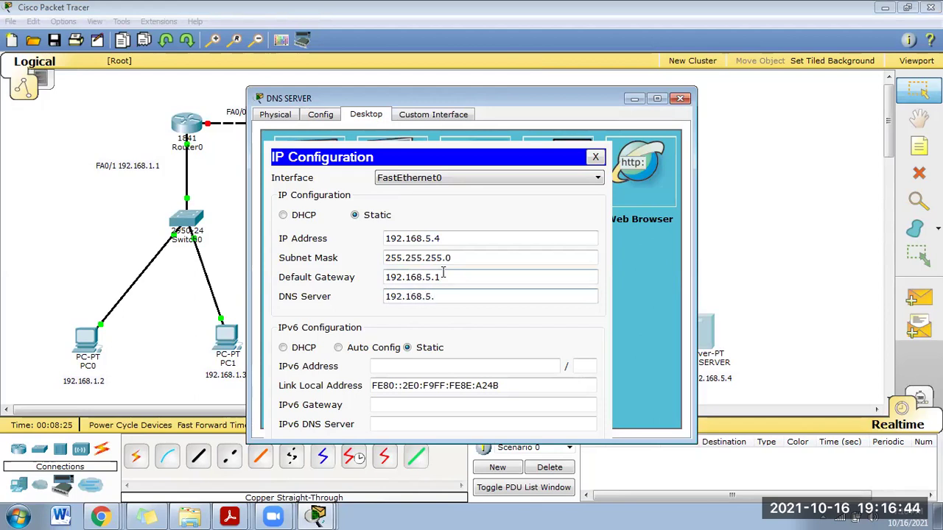
{"action": "left_click", "coordinate": [597, 159]}
{"action": "left_click", "coordinate": [678, 99]}
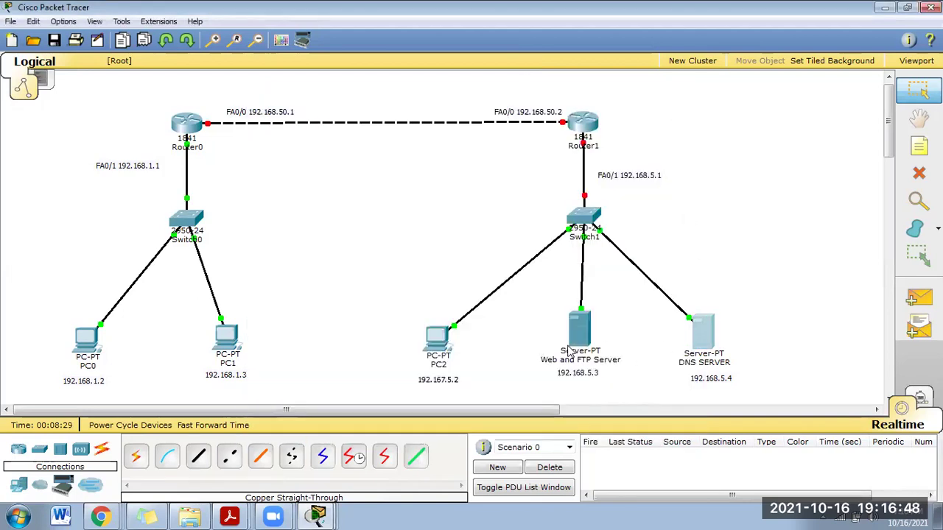
Turn on Router1's FastEthernet0/0 port and give it the IP address 192.168.50.2 with subnet mask 255.255.255.0.
{"action": "left_click", "coordinate": [593, 126]}
{"action": "left_click_drag", "start_coordinate": [590, 101], "coordinate": [667, 127]}
{"action": "left_click", "coordinate": [451, 141]}
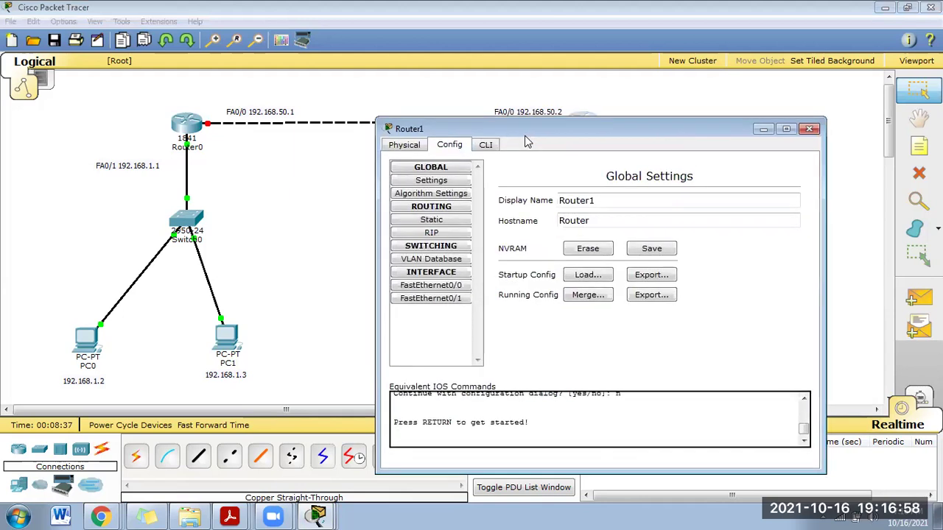
{"action": "left_click_drag", "start_coordinate": [526, 134], "coordinate": [221, 162]}
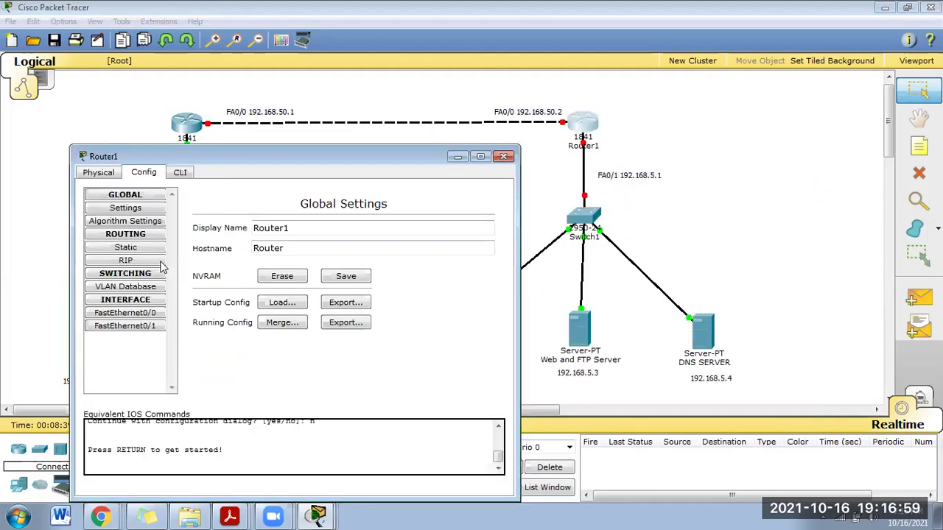
{"action": "left_click", "coordinate": [137, 314]}
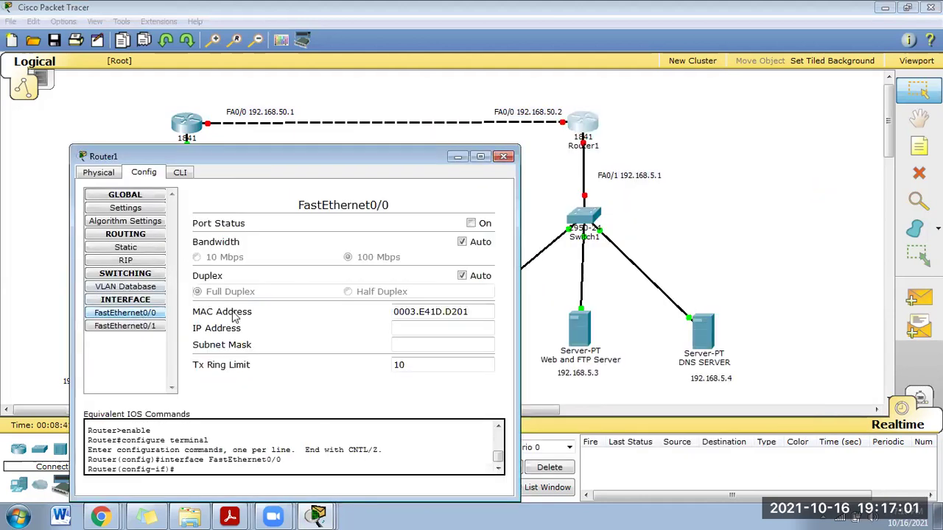
{"action": "left_click", "coordinate": [472, 224]}
{"action": "left_click", "coordinate": [422, 328]}
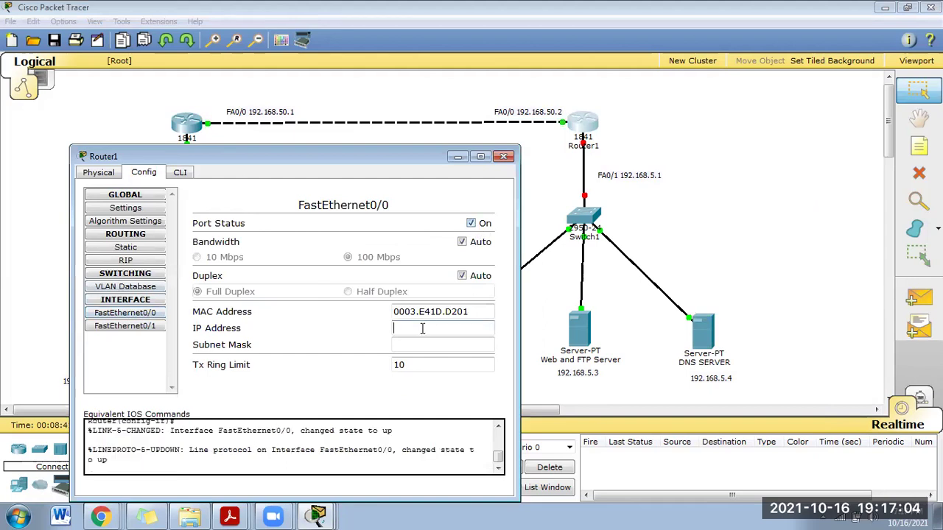
{"action": "type", "text": "192.168.50.2"}
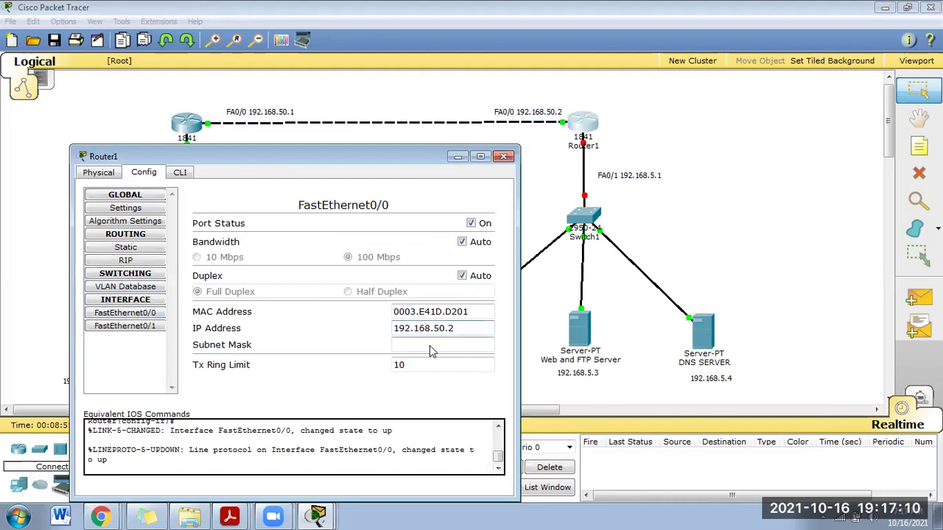
{"action": "left_click", "coordinate": [431, 345]}
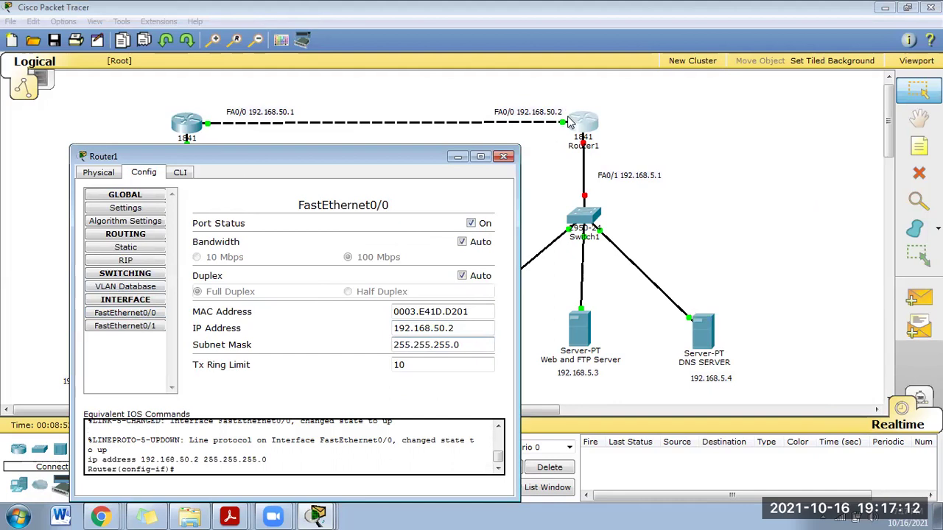
Give Router1's FastEthernet0/1 the IP address 192.168.5.1 with subnet mask 255.255.255.0, turn the port on, and close the router's settings.
{"action": "left_click", "coordinate": [140, 328]}
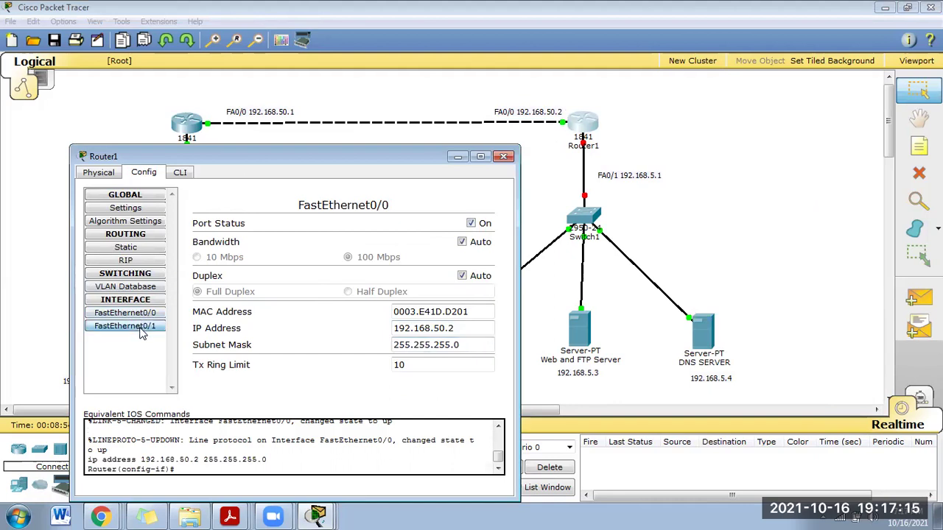
{"action": "left_click", "coordinate": [429, 330]}
{"action": "type", "text": "192.168.5.1"}
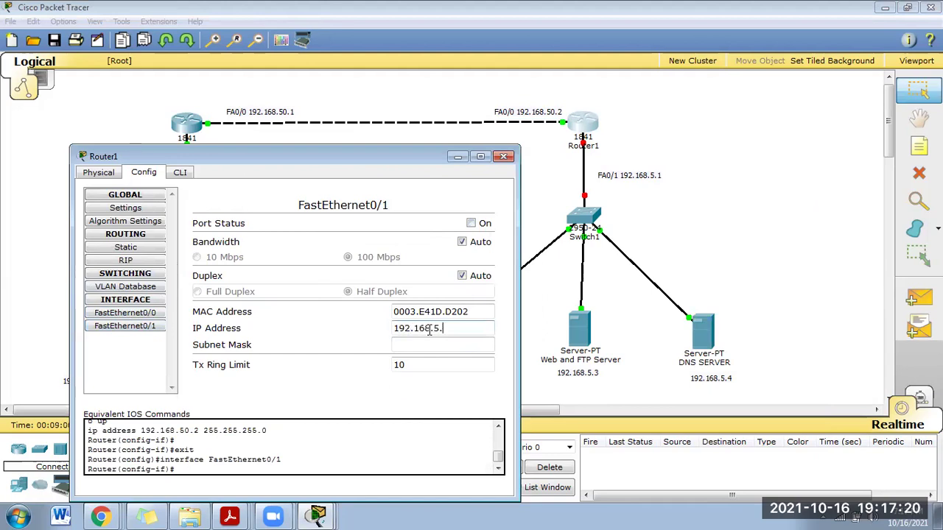
{"action": "left_click", "coordinate": [438, 344]}
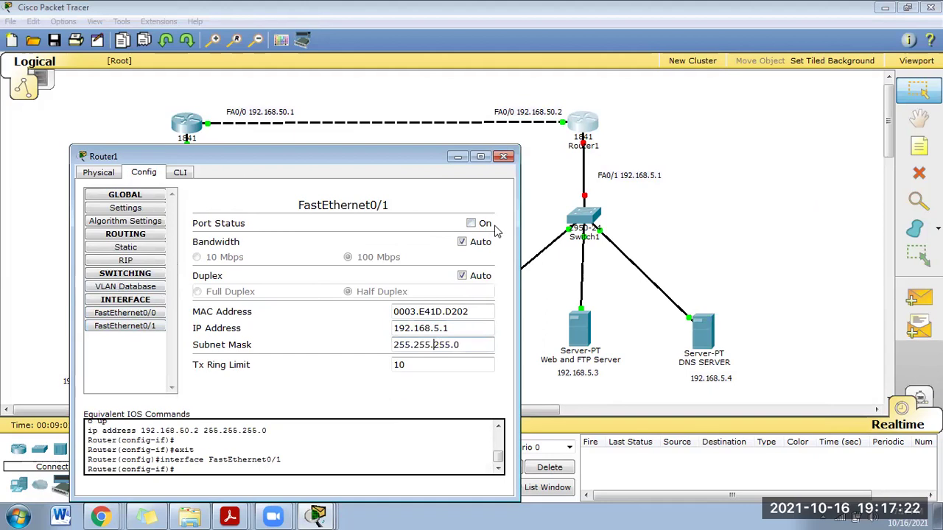
{"action": "left_click", "coordinate": [470, 224]}
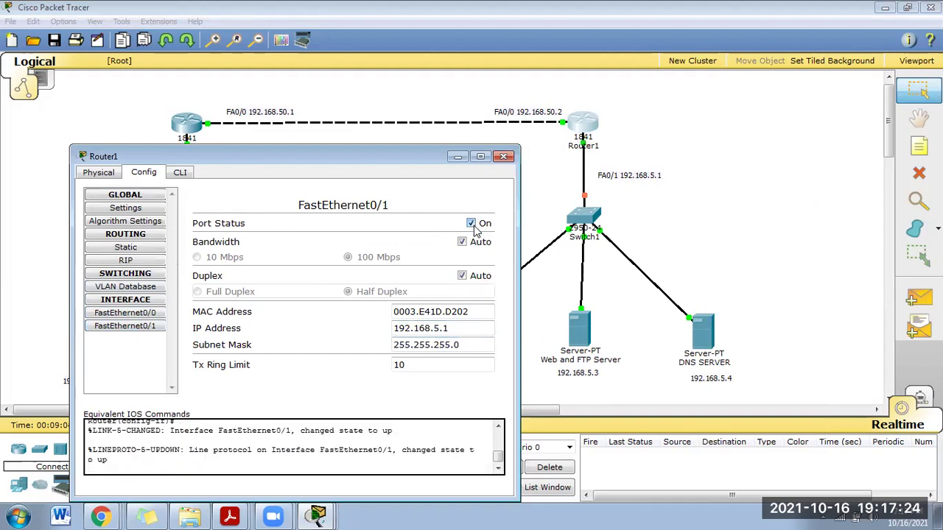
{"action": "left_click", "coordinate": [504, 156]}
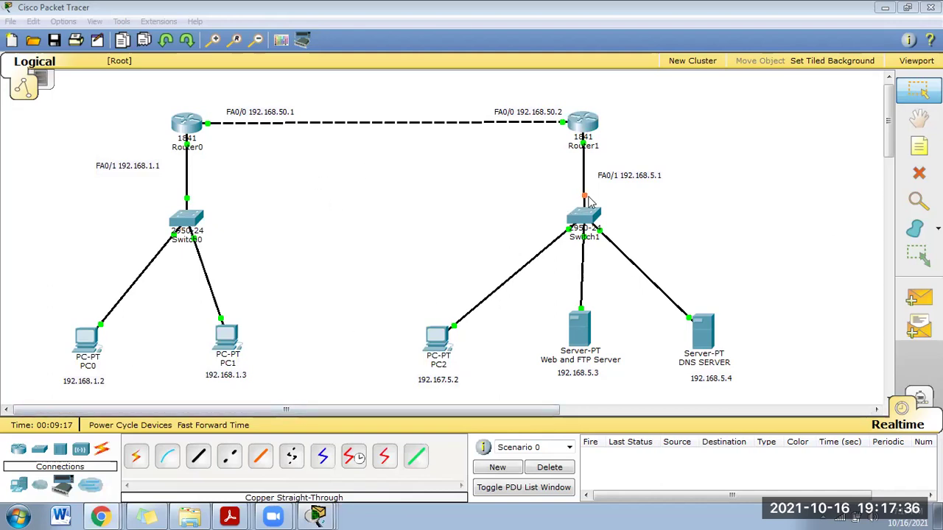
Open Router0's configuration and check the port status and IP settings of its FastEthernet0/0 interface.
{"action": "left_click", "coordinate": [714, 374]}
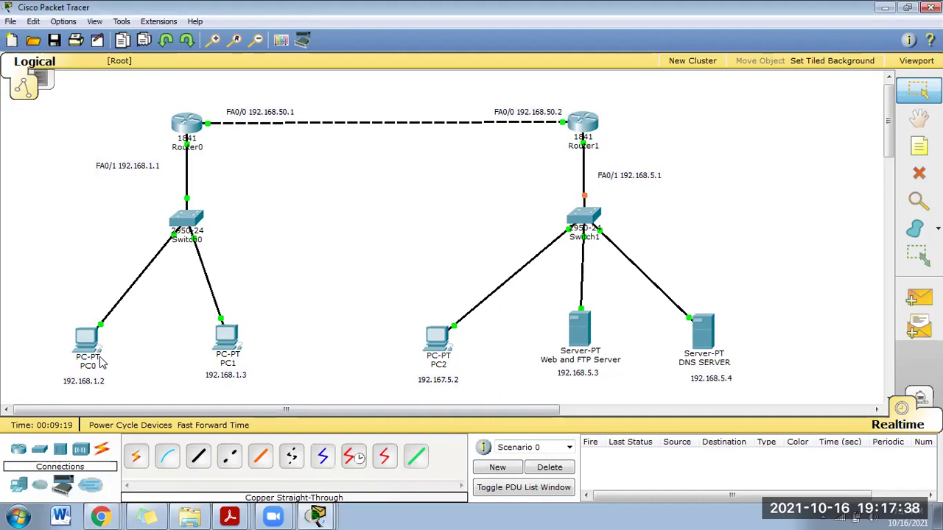
{"action": "left_click", "coordinate": [182, 132]}
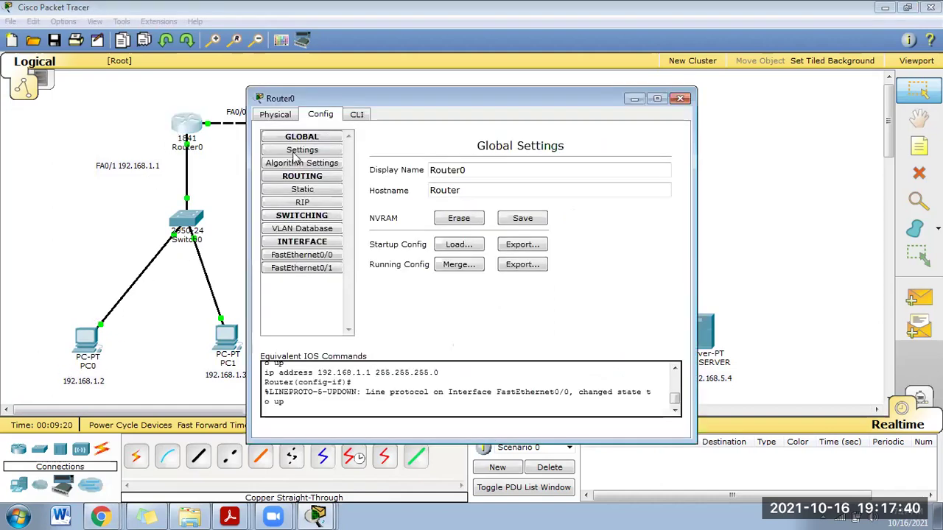
{"action": "left_click", "coordinate": [315, 255]}
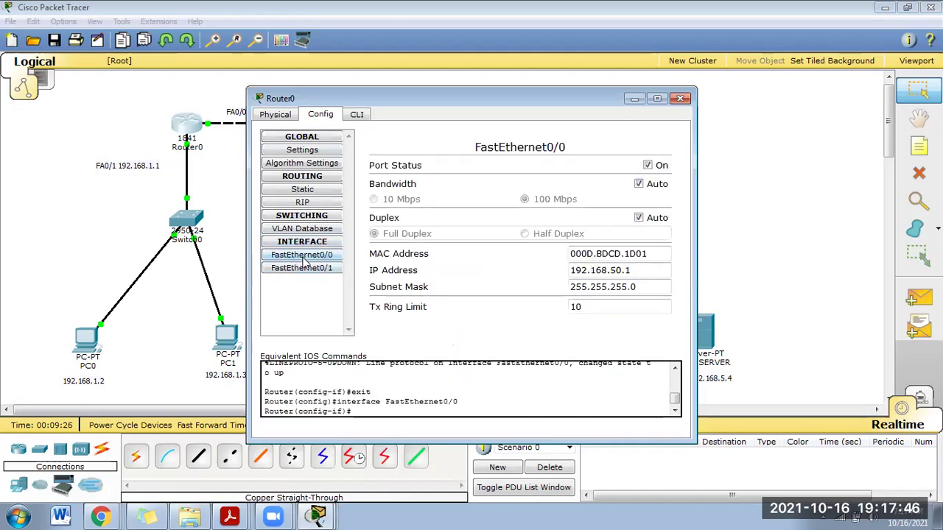
Check the port status and IP settings of Router0's FastEthernet0/1 and FastEthernet0/0 interfaces, and close the router's settings.
{"action": "left_click", "coordinate": [316, 269]}
{"action": "left_click", "coordinate": [317, 255]}
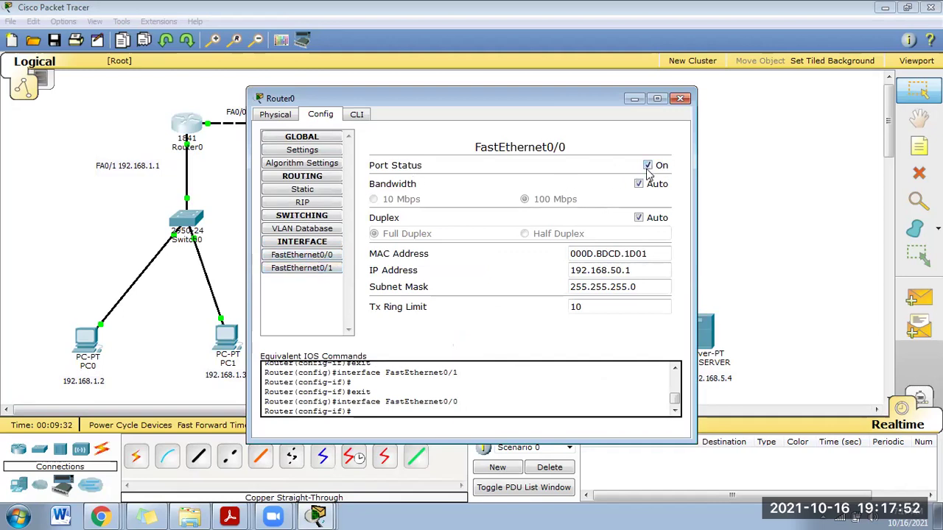
{"action": "left_click", "coordinate": [680, 98]}
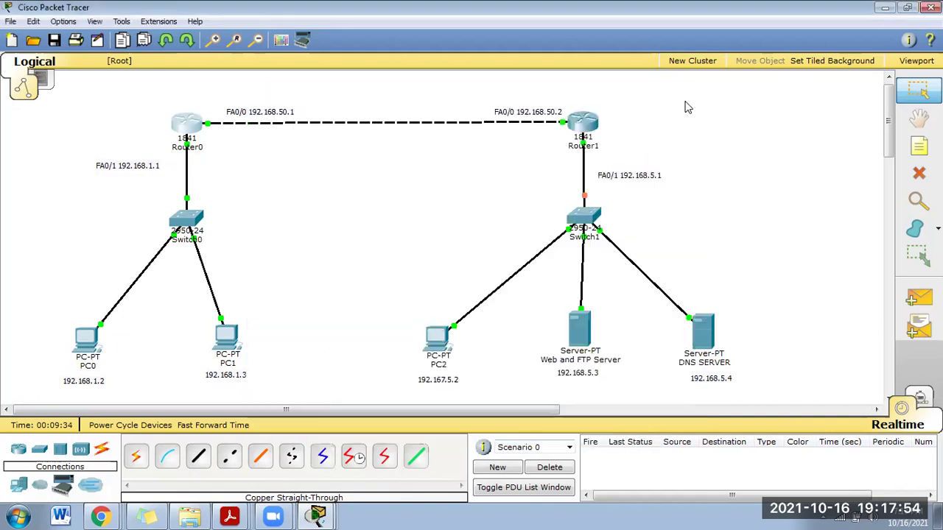
Review PC0's IP address, subnet mask, default gateway and DNS server in its IP configuration, and close the PC's settings.
{"action": "left_click", "coordinate": [87, 345]}
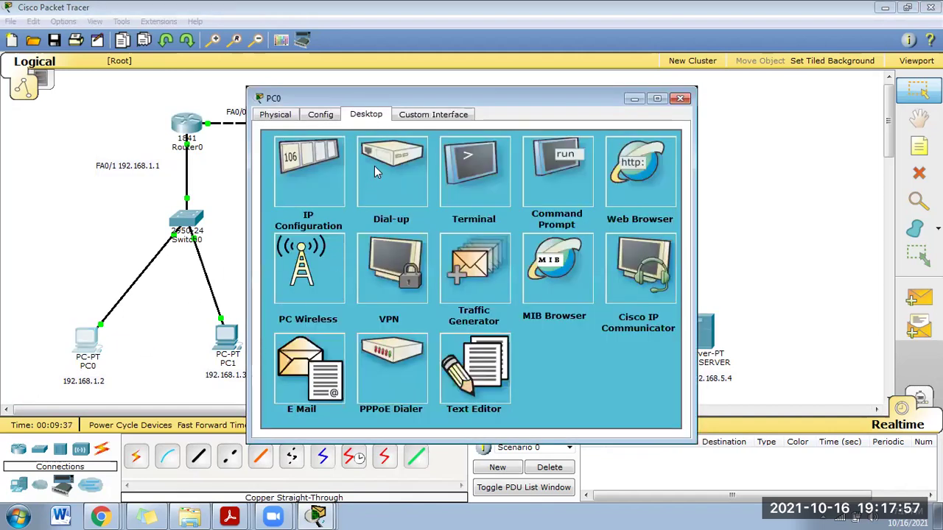
{"action": "left_click", "coordinate": [315, 188]}
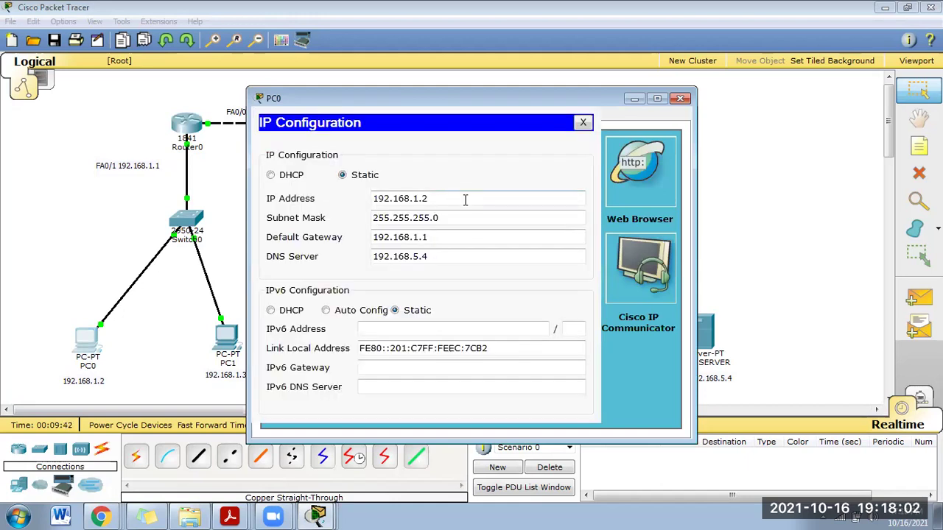
{"action": "left_click_drag", "start_coordinate": [465, 200], "coordinate": [368, 201]}
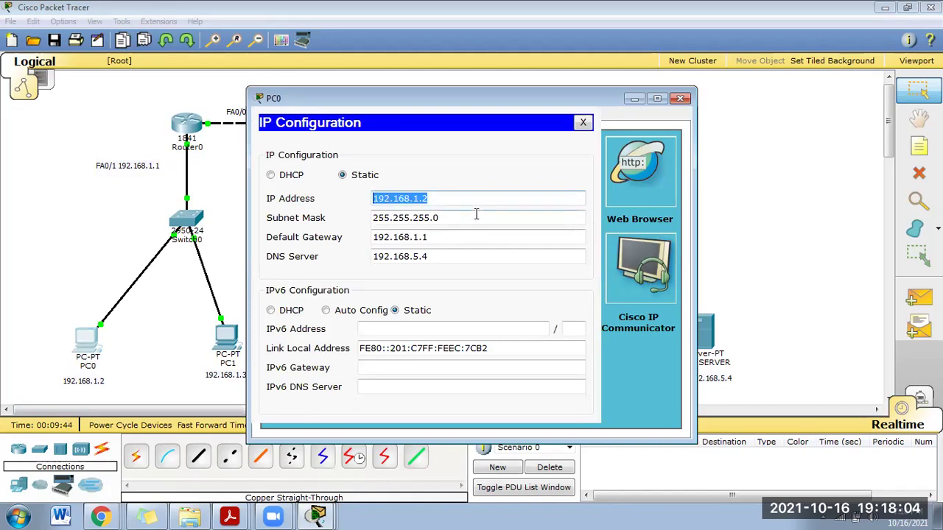
{"action": "left_click_drag", "start_coordinate": [479, 213], "coordinate": [271, 223]}
{"action": "double_click", "coordinate": [396, 239]}
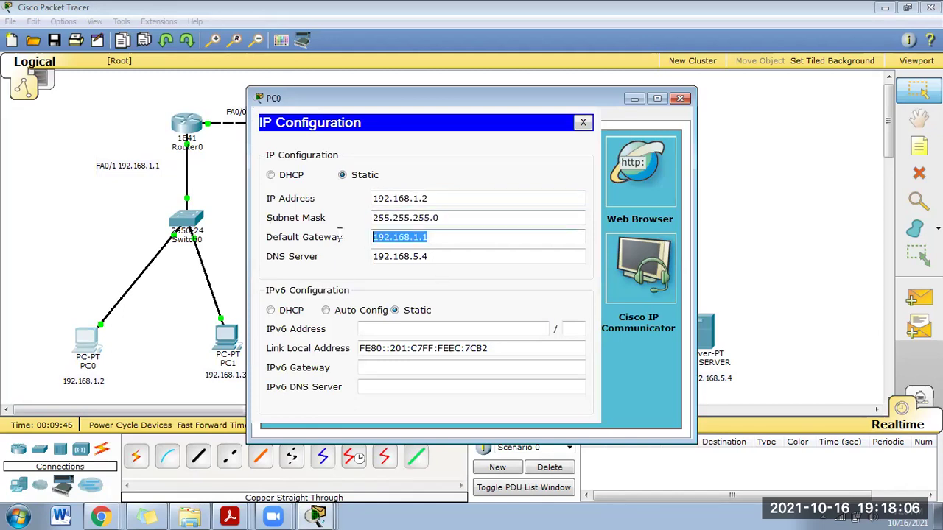
{"action": "left_click_drag", "start_coordinate": [457, 261], "coordinate": [269, 269]}
{"action": "left_click", "coordinate": [480, 259]}
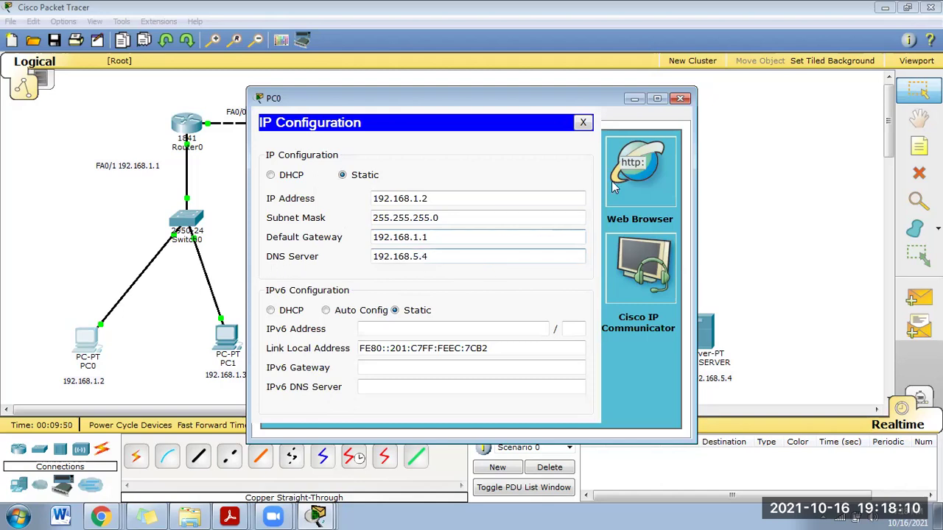
{"action": "left_click", "coordinate": [681, 100]}
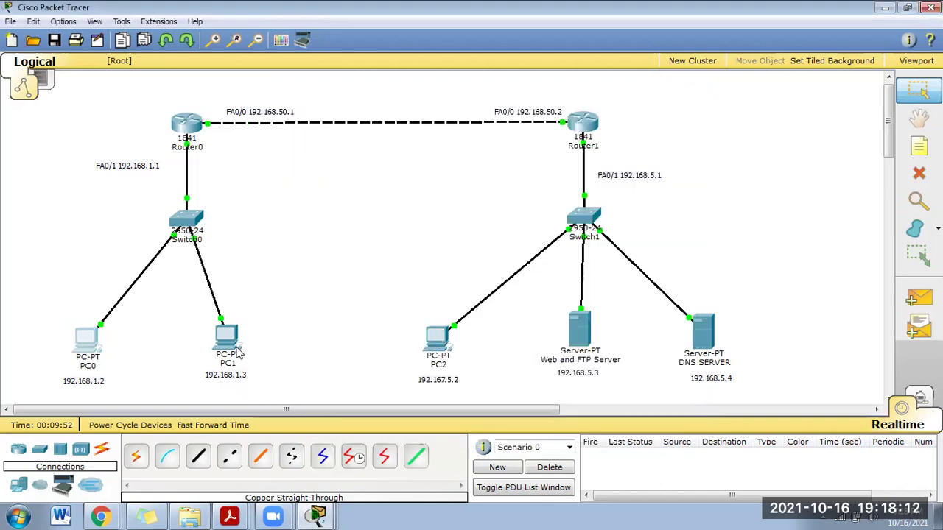
{"action": "left_click", "coordinate": [226, 336]}
{"action": "left_click", "coordinate": [679, 99]}
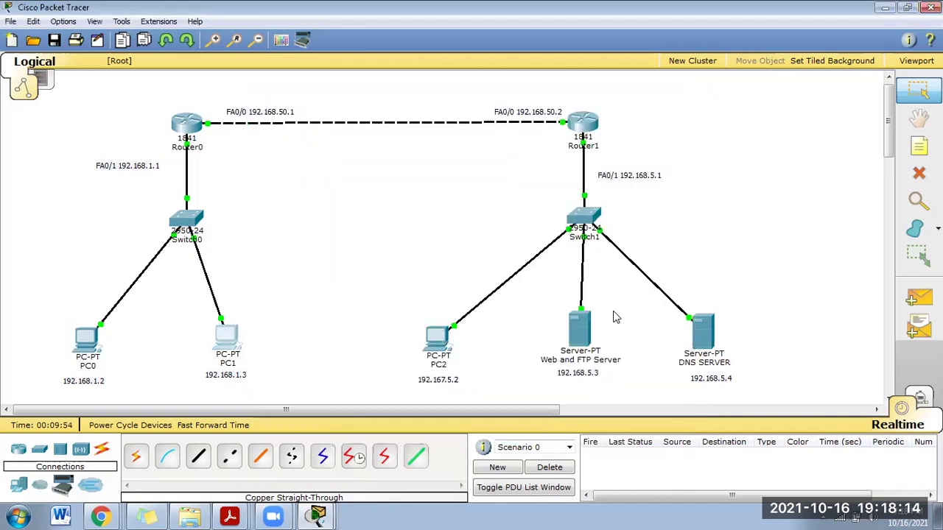
{"action": "left_click", "coordinate": [579, 331]}
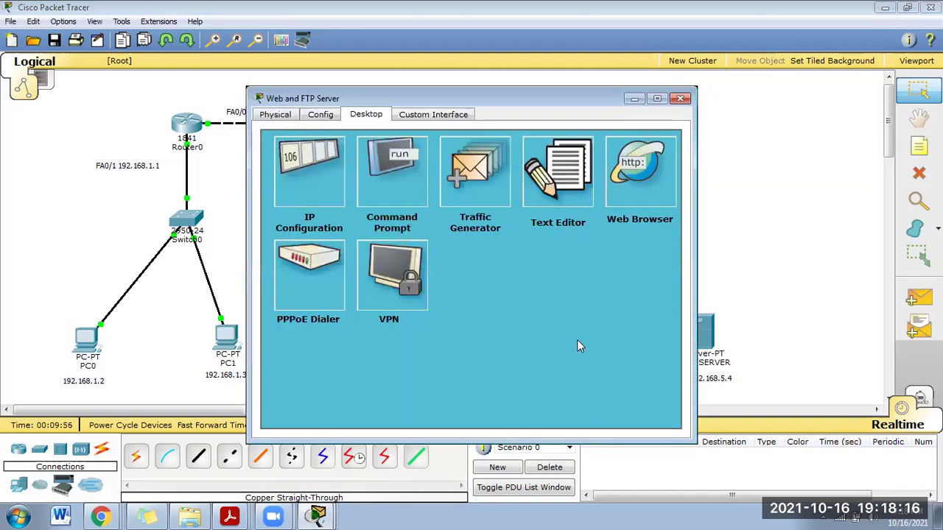
{"action": "left_click", "coordinate": [681, 100]}
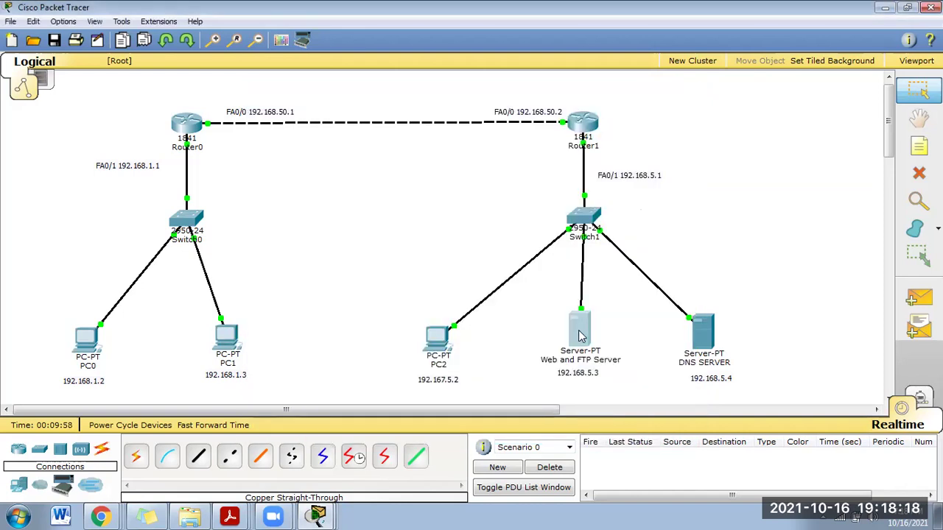
Review the Web and FTP Server's IP address, subnet mask and default gateway in its IP configuration, and close the server's settings.
{"action": "left_click", "coordinate": [580, 333]}
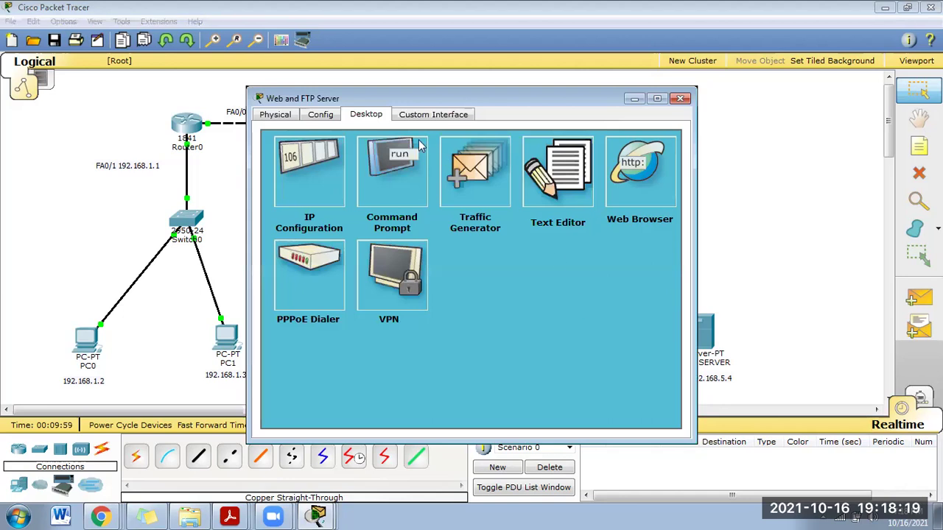
{"action": "left_click", "coordinate": [318, 188]}
{"action": "left_click", "coordinate": [457, 240]}
{"action": "left_click_drag", "start_coordinate": [456, 240], "coordinate": [385, 240]}
{"action": "left_click_drag", "start_coordinate": [467, 259], "coordinate": [384, 259]}
{"action": "left_click_drag", "start_coordinate": [457, 278], "coordinate": [397, 293]}
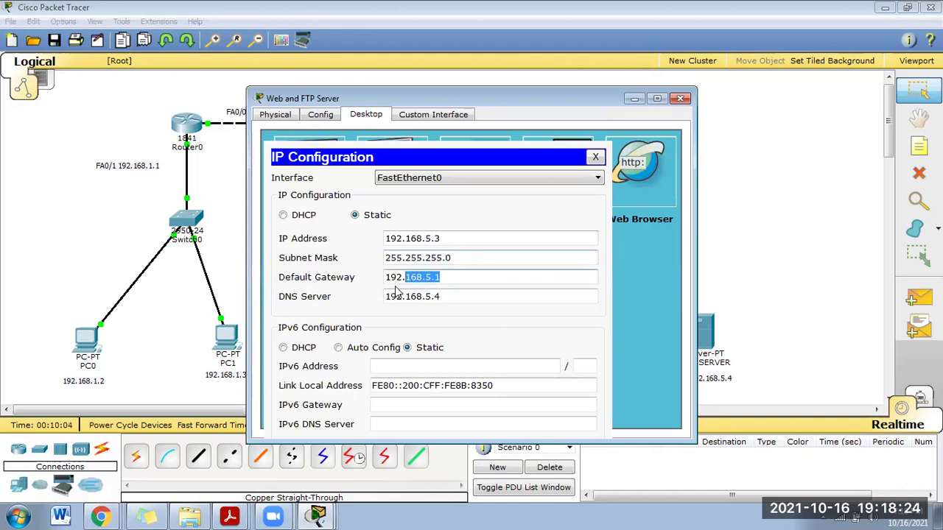
{"action": "left_click", "coordinate": [595, 157]}
{"action": "left_click", "coordinate": [680, 98]}
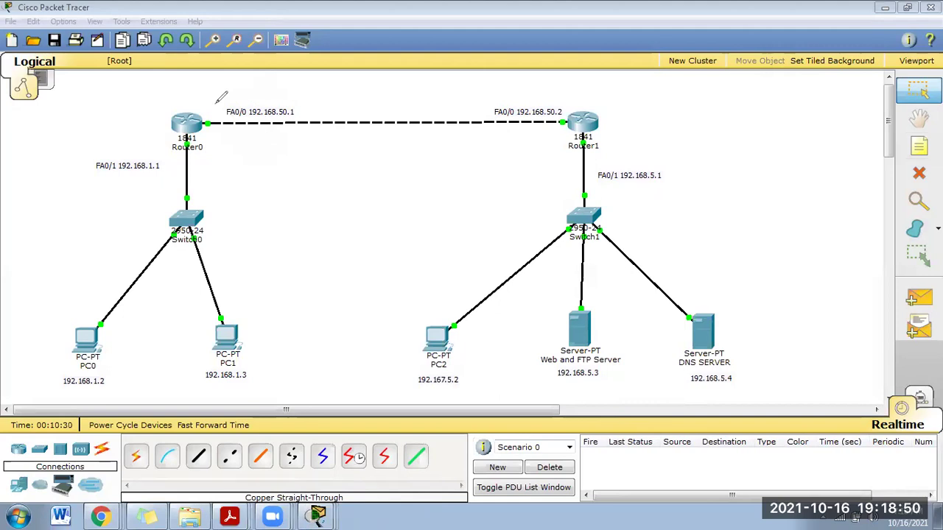
{"action": "mouse_move", "coordinate": [282, 93]}
{"action": "left_mouse_down"}
{"action": "mouse_move", "coordinate": [193, 94]}
{"action": "mouse_move", "coordinate": [161, 104]}
{"action": "left_mouse_up"}
{"action": "mouse_move", "coordinate": [147, 136]}
{"action": "left_mouse_down"}
{"action": "mouse_move", "coordinate": [189, 172]}
{"action": "mouse_move", "coordinate": [237, 160]}
{"action": "mouse_move", "coordinate": [261, 119]}
{"action": "mouse_move", "coordinate": [258, 93]}
{"action": "left_mouse_up"}
{"action": "mouse_move", "coordinate": [730, 263]}
{"action": "left_mouse_down"}
{"action": "mouse_move", "coordinate": [466, 272]}
{"action": "mouse_move", "coordinate": [429, 341]}
{"action": "mouse_move", "coordinate": [486, 371]}
{"action": "mouse_move", "coordinate": [573, 385]}
{"action": "mouse_move", "coordinate": [668, 370]}
{"action": "mouse_move", "coordinate": [709, 337]}
{"action": "left_mouse_up"}
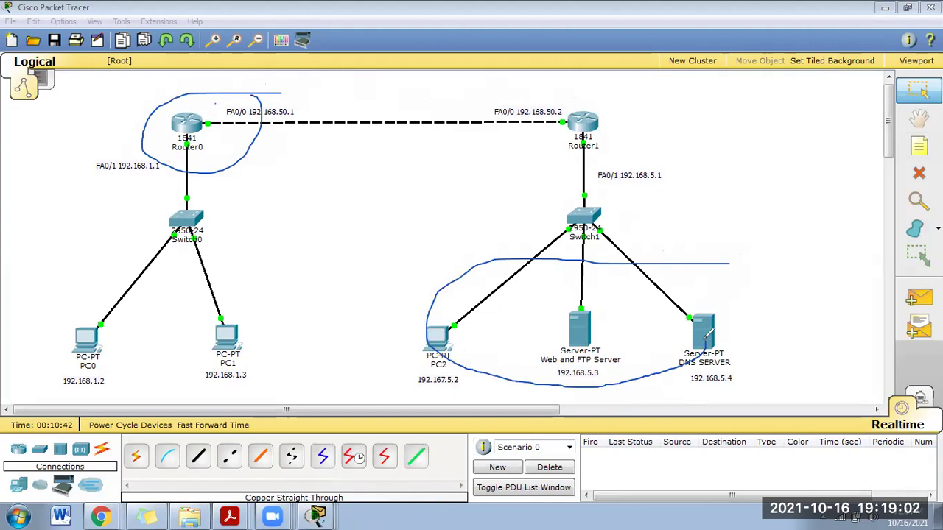
{"action": "mouse_move", "coordinate": [486, 101]}
{"action": "left_mouse_down"}
{"action": "mouse_move", "coordinate": [554, 95]}
{"action": "mouse_move", "coordinate": [570, 107]}
{"action": "mouse_move", "coordinate": [525, 130]}
{"action": "mouse_move", "coordinate": [482, 121]}
{"action": "mouse_move", "coordinate": [479, 98]}
{"action": "left_mouse_up"}
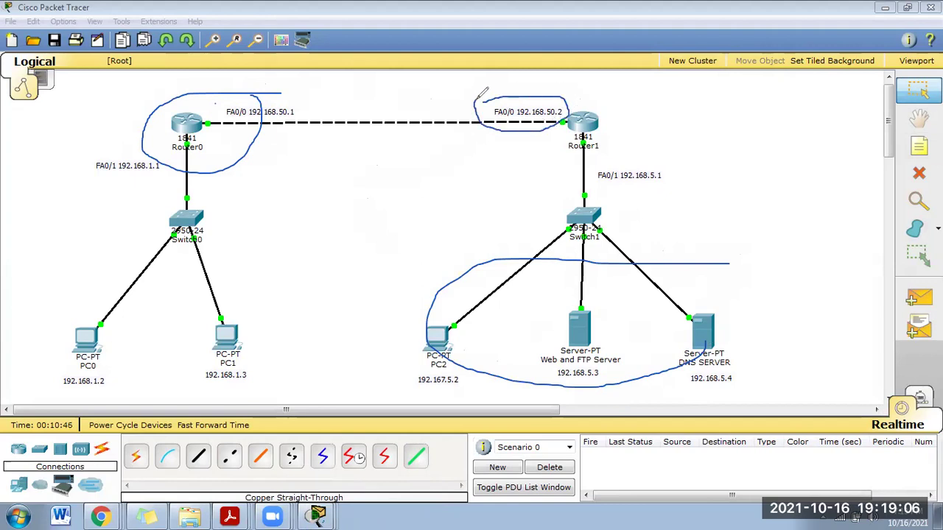
{"action": "mouse_move", "coordinate": [684, 156]}
{"action": "left_mouse_down"}
{"action": "mouse_move", "coordinate": [601, 167]}
{"action": "mouse_move", "coordinate": [596, 182]}
{"action": "mouse_move", "coordinate": [670, 198]}
{"action": "mouse_move", "coordinate": [696, 181]}
{"action": "mouse_move", "coordinate": [692, 156]}
{"action": "left_mouse_up"}
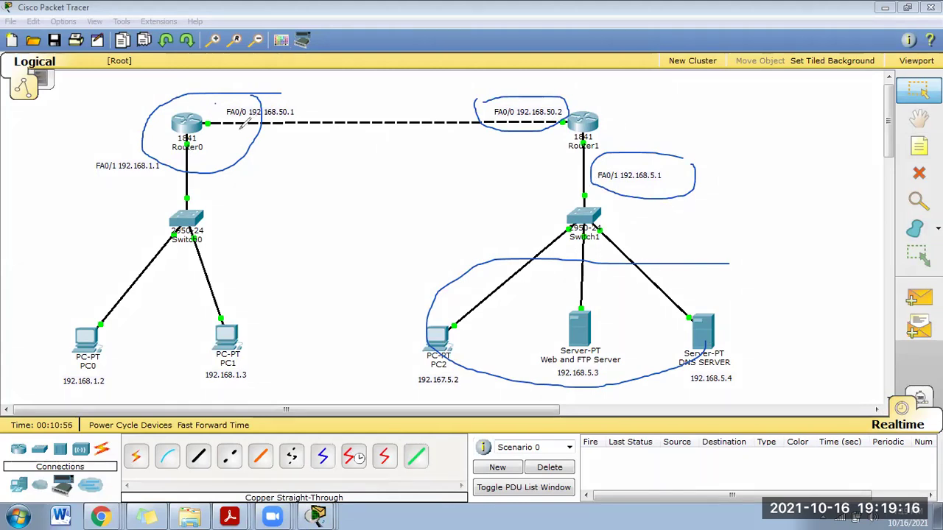
{"action": "mouse_move", "coordinate": [519, 89]}
{"action": "left_mouse_down"}
{"action": "mouse_move", "coordinate": [532, 145]}
{"action": "mouse_move", "coordinate": [568, 103]}
{"action": "left_mouse_up"}
{"action": "mouse_move", "coordinate": [697, 157]}
{"action": "left_mouse_down"}
{"action": "mouse_move", "coordinate": [591, 147]}
{"action": "mouse_move", "coordinate": [613, 195]}
{"action": "mouse_move", "coordinate": [699, 194]}
{"action": "mouse_move", "coordinate": [700, 165]}
{"action": "left_mouse_up"}
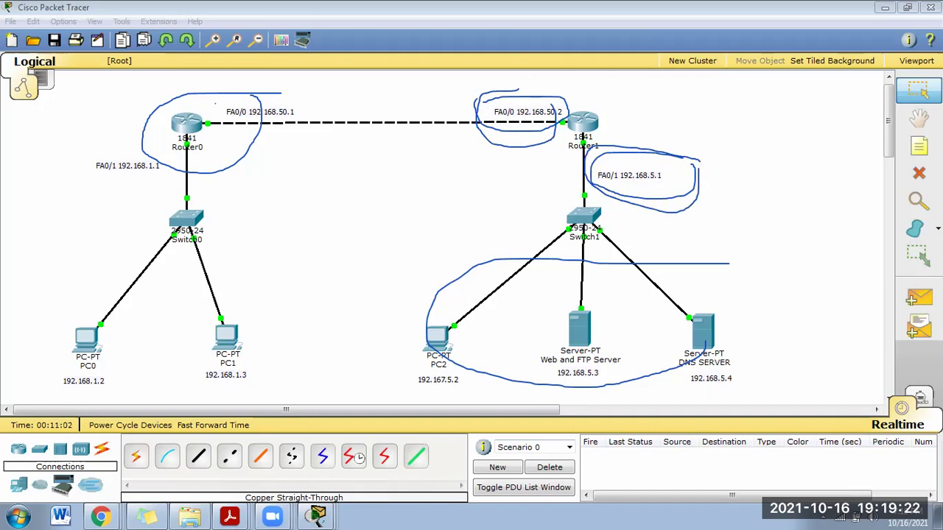
{"action": "key", "text": "e"}
{"action": "mouse_move", "coordinate": [613, 102]}
{"action": "left_mouse_down"}
{"action": "mouse_move", "coordinate": [559, 125]}
{"action": "mouse_move", "coordinate": [591, 136]}
{"action": "mouse_move", "coordinate": [623, 113]}
{"action": "left_mouse_up"}
{"action": "mouse_move", "coordinate": [312, 109]}
{"action": "left_mouse_down"}
{"action": "mouse_move", "coordinate": [202, 104]}
{"action": "mouse_move", "coordinate": [250, 138]}
{"action": "mouse_move", "coordinate": [314, 110]}
{"action": "left_mouse_up"}
{"action": "mouse_move", "coordinate": [154, 157]}
{"action": "left_mouse_down"}
{"action": "mouse_move", "coordinate": [87, 165]}
{"action": "mouse_move", "coordinate": [112, 193]}
{"action": "mouse_move", "coordinate": [181, 176]}
{"action": "mouse_move", "coordinate": [176, 158]}
{"action": "mouse_move", "coordinate": [135, 153]}
{"action": "left_mouse_up"}
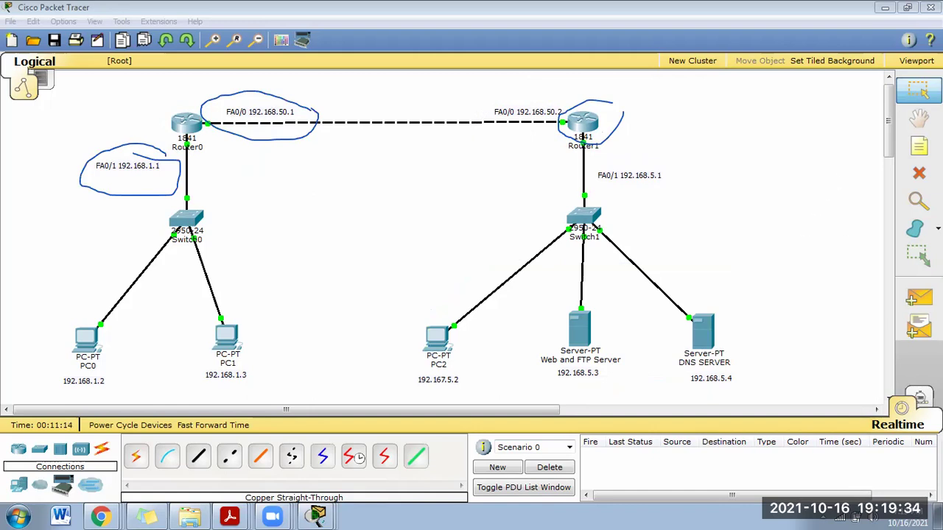
{"action": "key", "text": "Escape"}
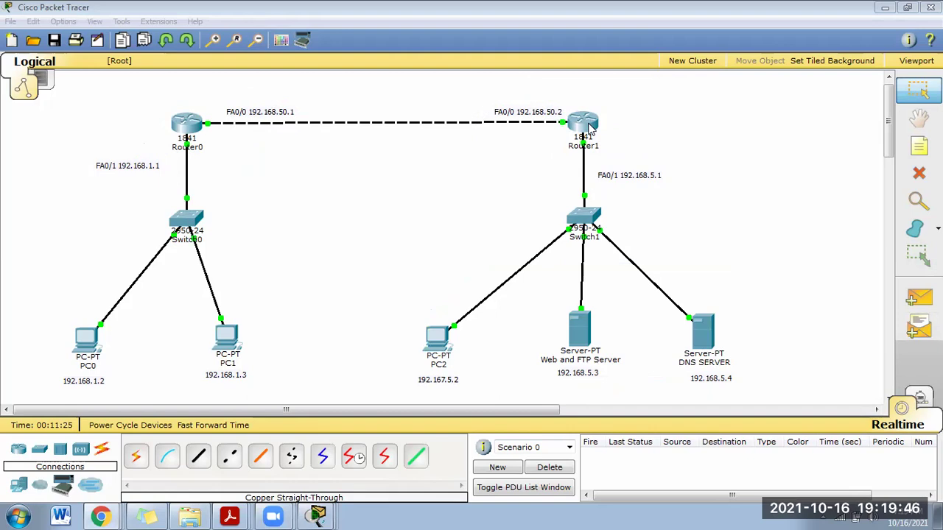
Open Router1's static routing settings, look over the network, mask and next hop fields, and close the router's settings.
{"action": "left_click", "coordinate": [588, 125]}
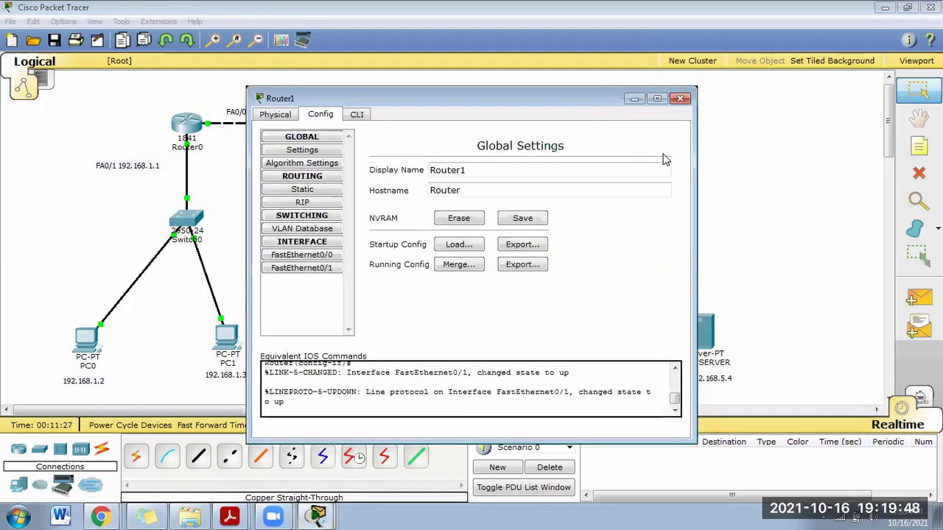
{"action": "left_click_drag", "start_coordinate": [569, 96], "coordinate": [689, 163]}
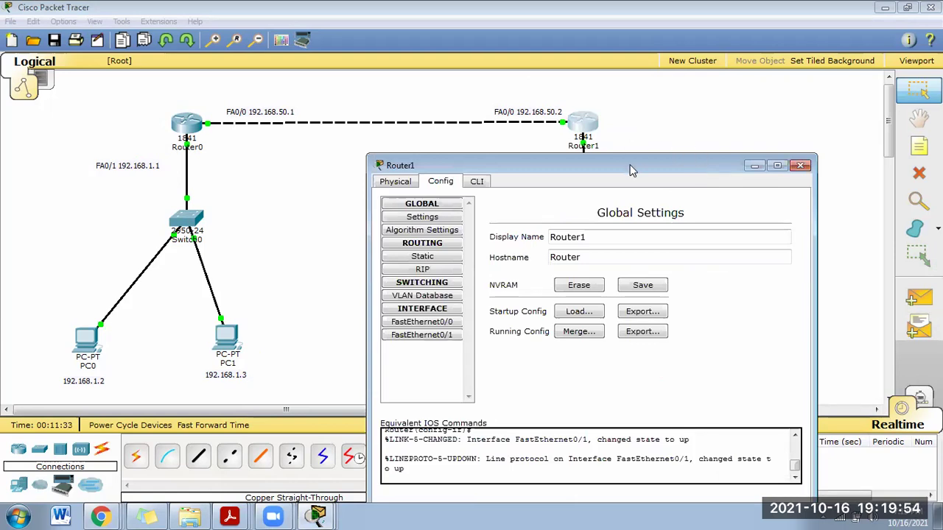
{"action": "left_click_drag", "start_coordinate": [632, 170], "coordinate": [633, 175]}
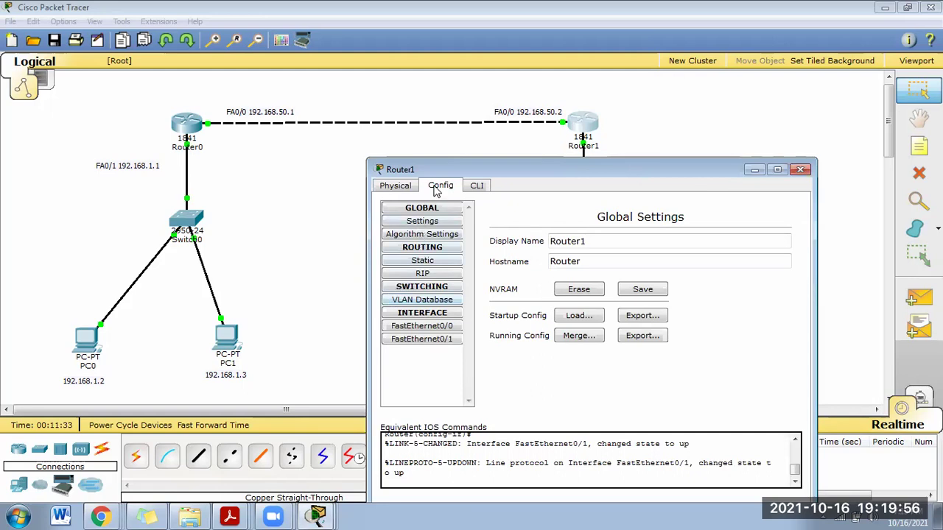
{"action": "left_click", "coordinate": [446, 261]}
{"action": "left_click", "coordinate": [693, 237]}
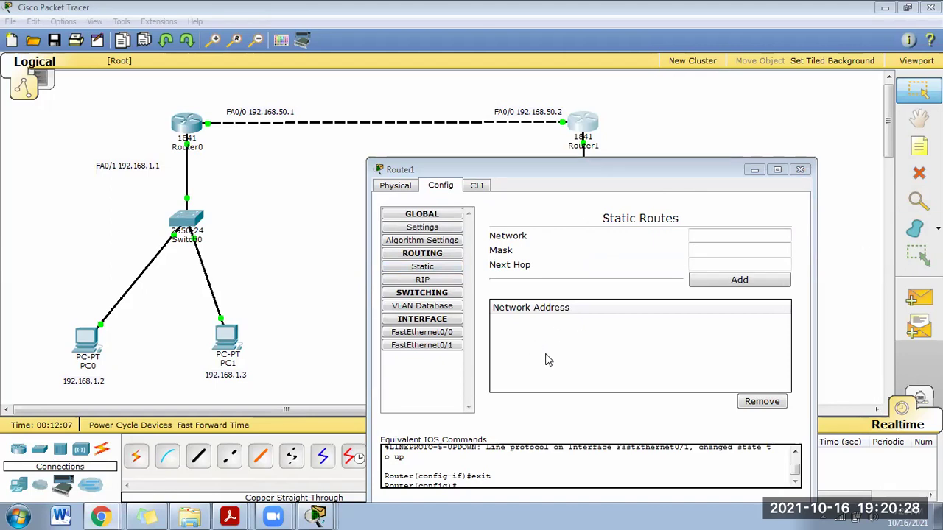
{"action": "left_click", "coordinate": [800, 170]}
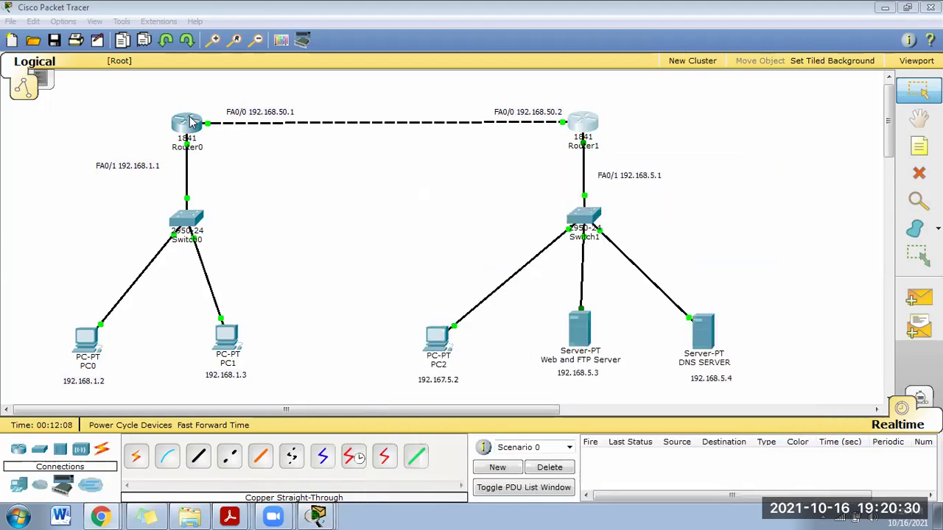
{"action": "left_click", "coordinate": [192, 128]}
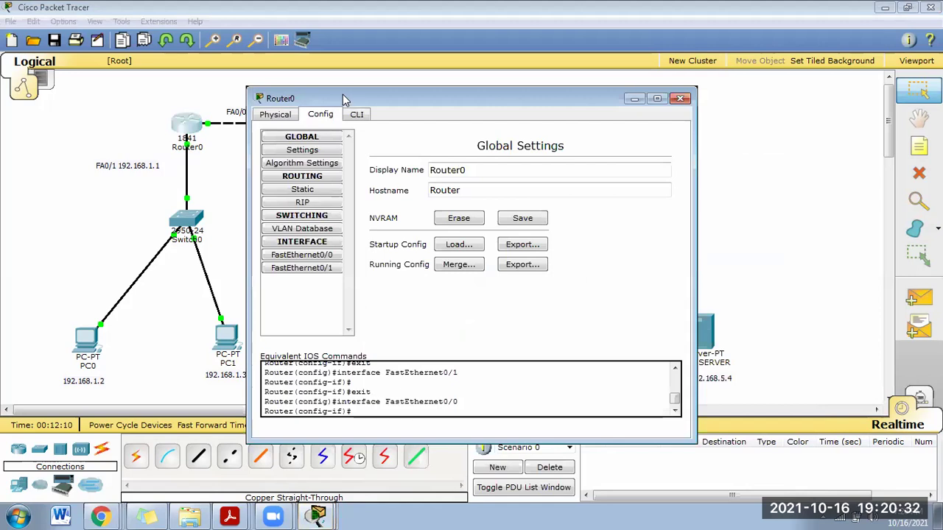
{"action": "left_click_drag", "start_coordinate": [347, 99], "coordinate": [264, 143]}
{"action": "left_click", "coordinate": [194, 158]}
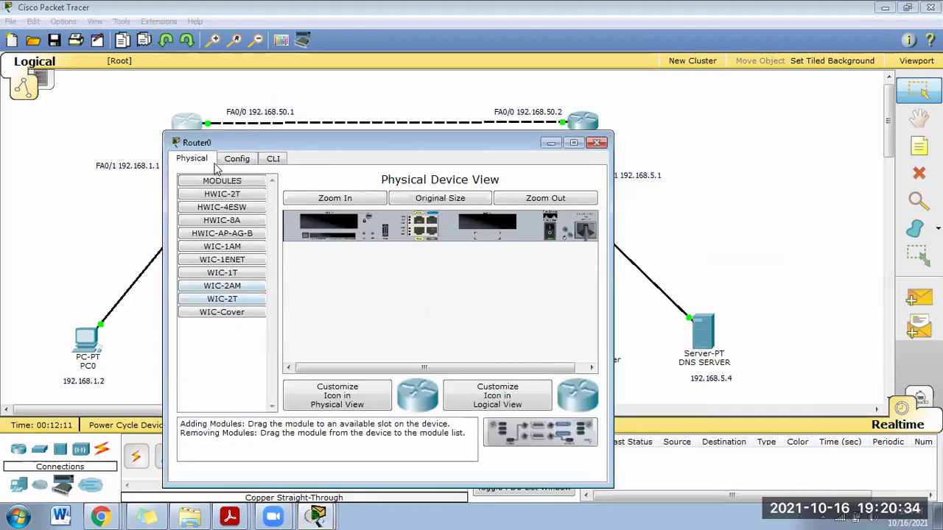
{"action": "left_click", "coordinate": [230, 161]}
{"action": "left_click", "coordinate": [223, 234]}
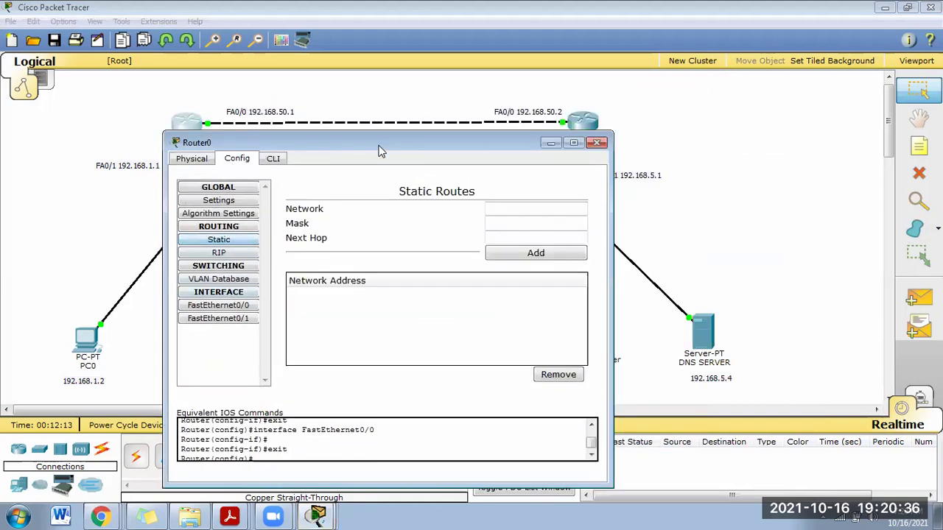
{"action": "left_click_drag", "start_coordinate": [376, 143], "coordinate": [291, 215]}
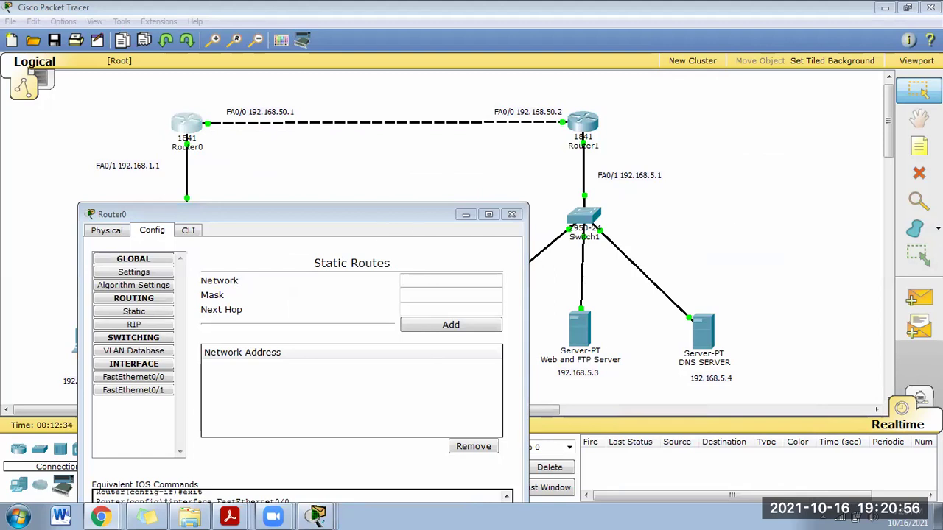
{"action": "left_click", "coordinate": [512, 215]}
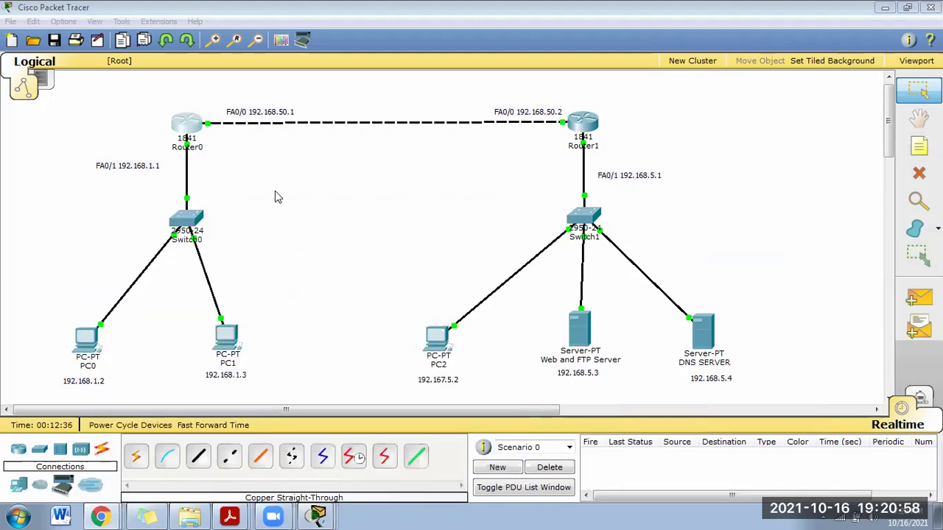
{"action": "left_click", "coordinate": [190, 140]}
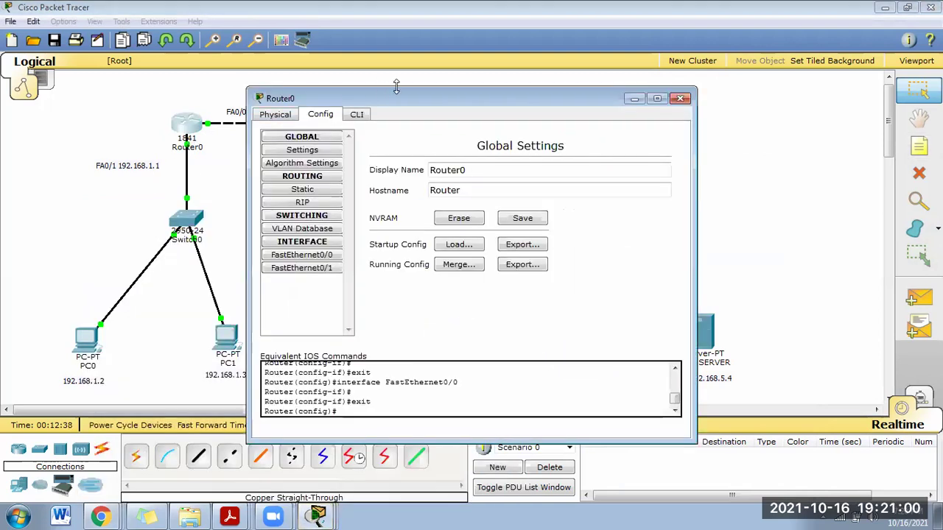
{"action": "left_click_drag", "start_coordinate": [384, 100], "coordinate": [247, 227]}
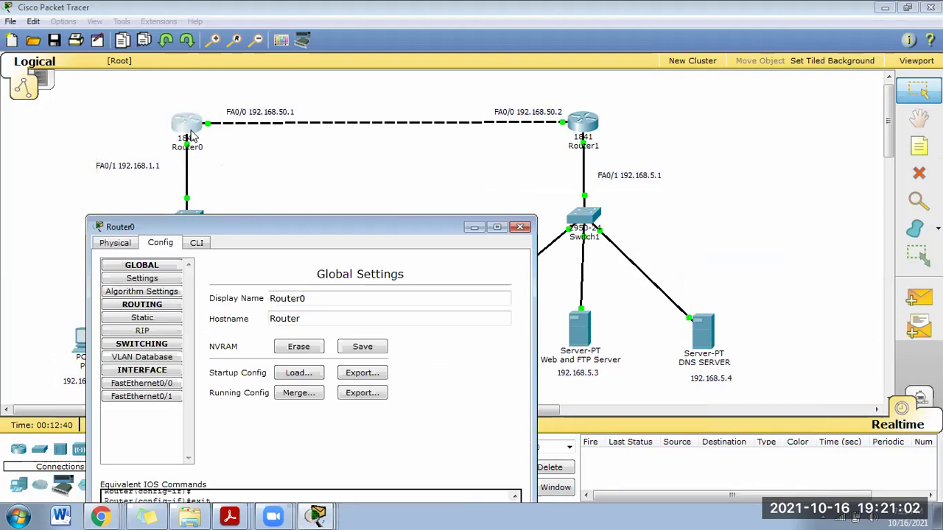
{"action": "left_click_drag", "start_coordinate": [305, 226], "coordinate": [307, 198]}
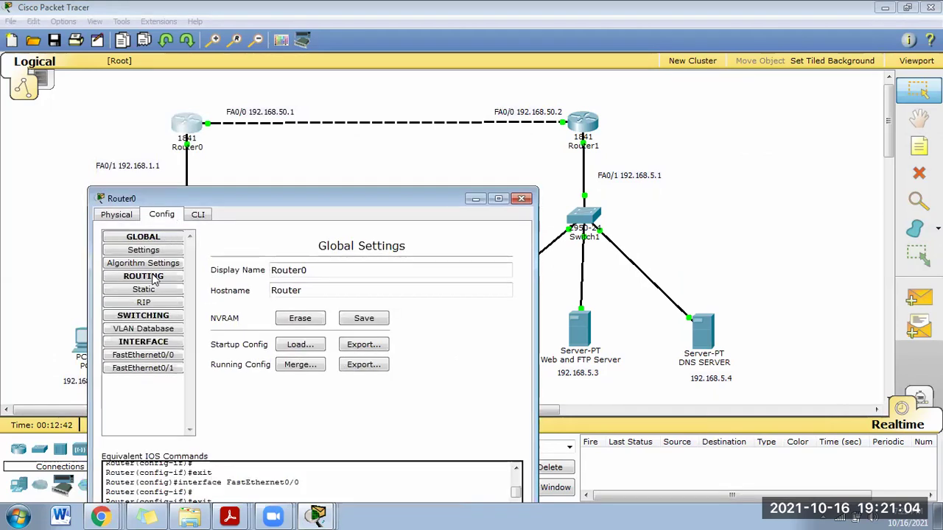
{"action": "left_click", "coordinate": [144, 294]}
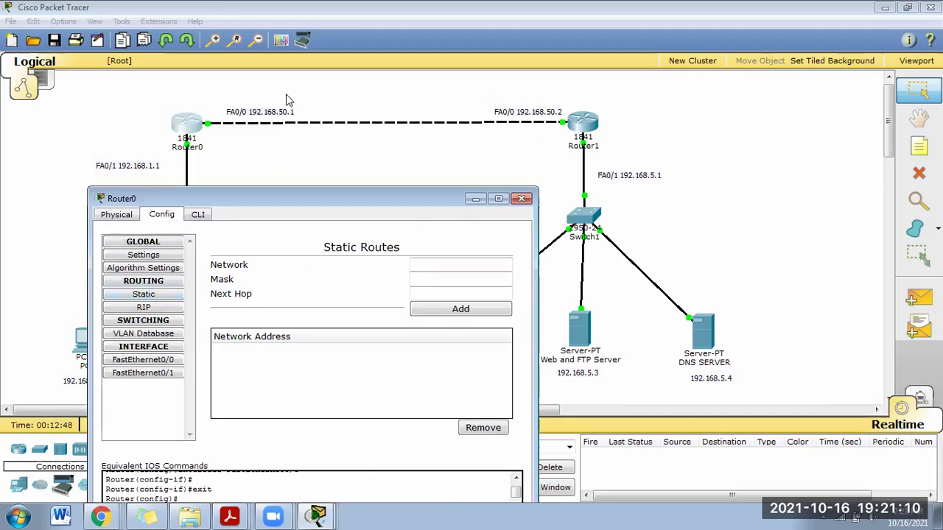
{"action": "left_click", "coordinate": [433, 267]}
{"action": "type", "text": "192.168.50.0"}
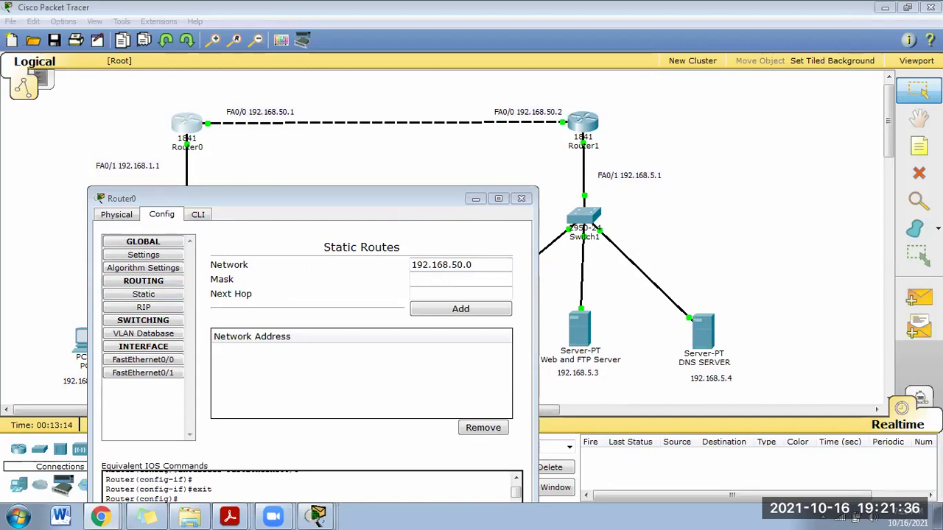
{"action": "left_click", "coordinate": [521, 198]}
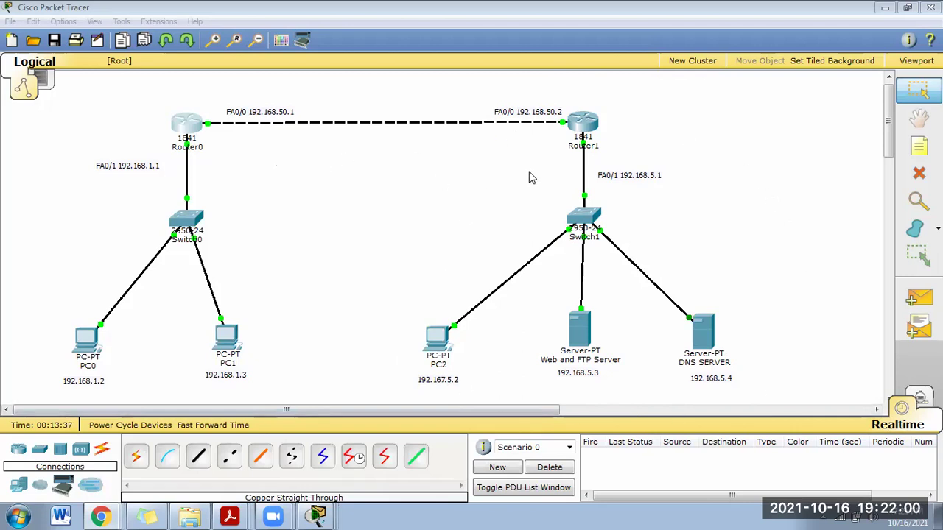
Look over the Web and FTP Server's gateway and DNS settings, and close the server's settings.
{"action": "left_click", "coordinate": [580, 329]}
{"action": "left_click", "coordinate": [318, 120]}
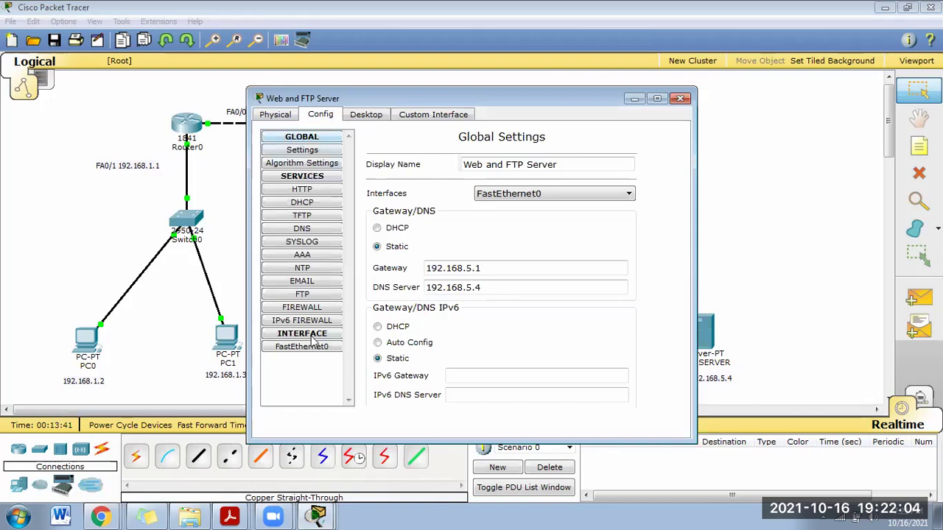
{"action": "left_click", "coordinate": [282, 118]}
{"action": "left_click", "coordinate": [313, 118]}
{"action": "left_click", "coordinate": [680, 98]}
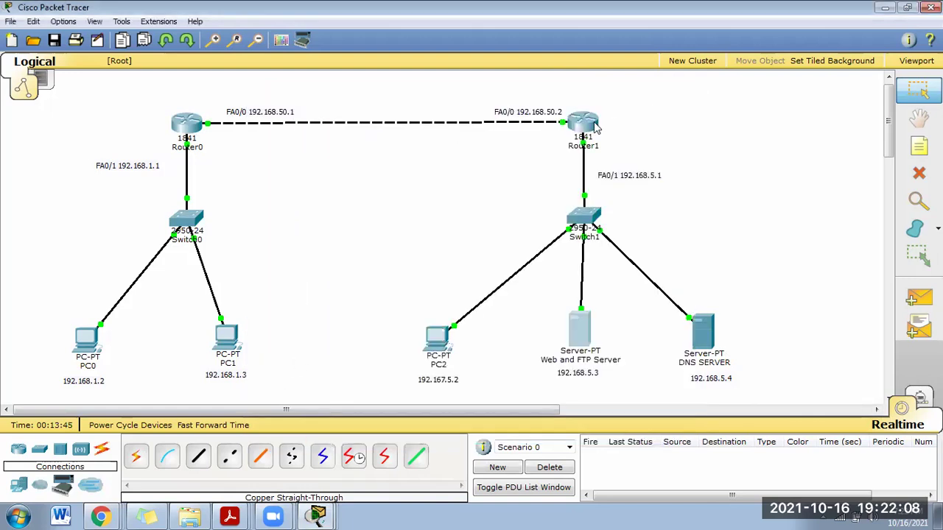
{"action": "left_click", "coordinate": [594, 126]}
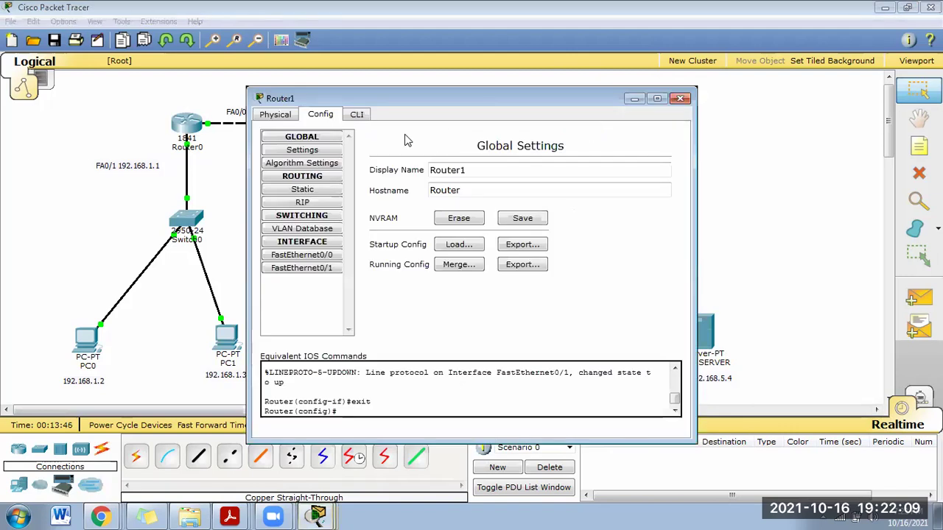
{"action": "left_click", "coordinate": [679, 100]}
{"action": "left_click", "coordinate": [584, 121]}
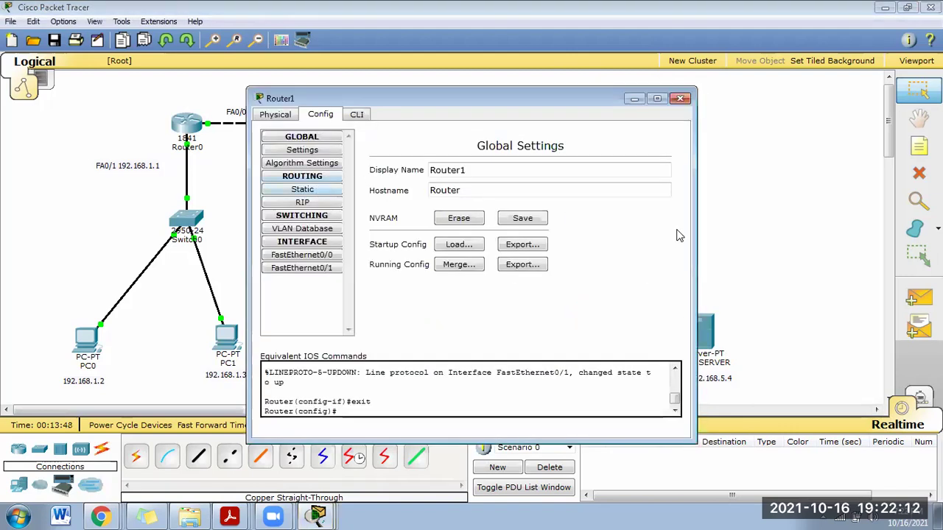
{"action": "left_click", "coordinate": [680, 98]}
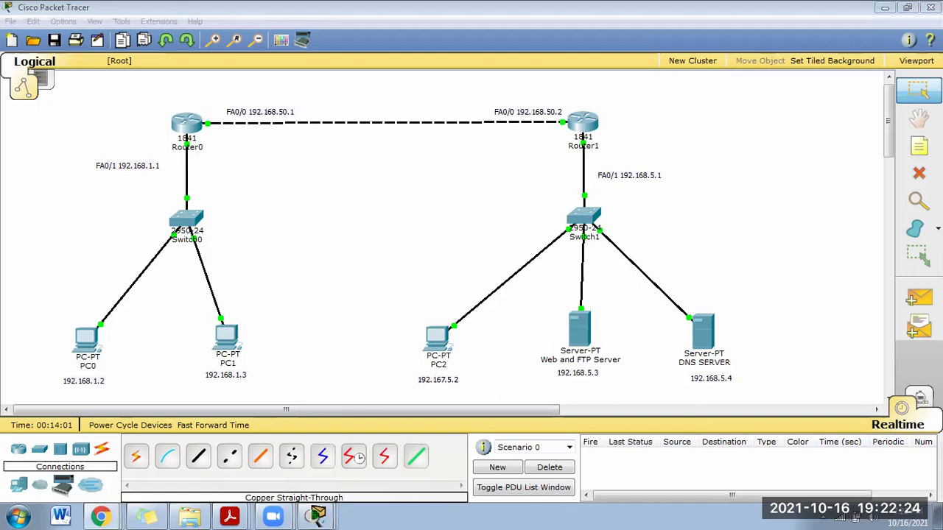
Add a static route on Router0 for network 192.168.50.0, mask 255.255.255.0, next hop 192.168.50.2, and close the router's settings.
{"action": "left_click", "coordinate": [187, 125]}
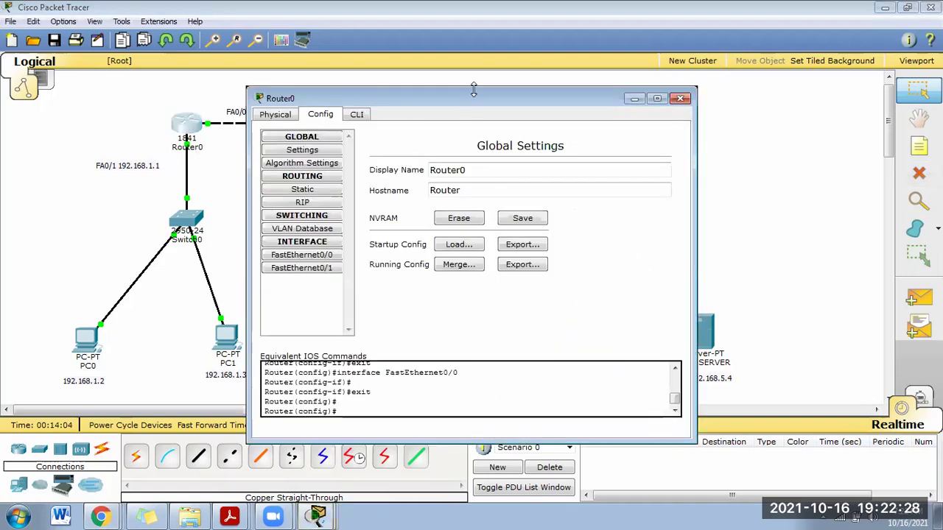
{"action": "left_click", "coordinate": [310, 189]}
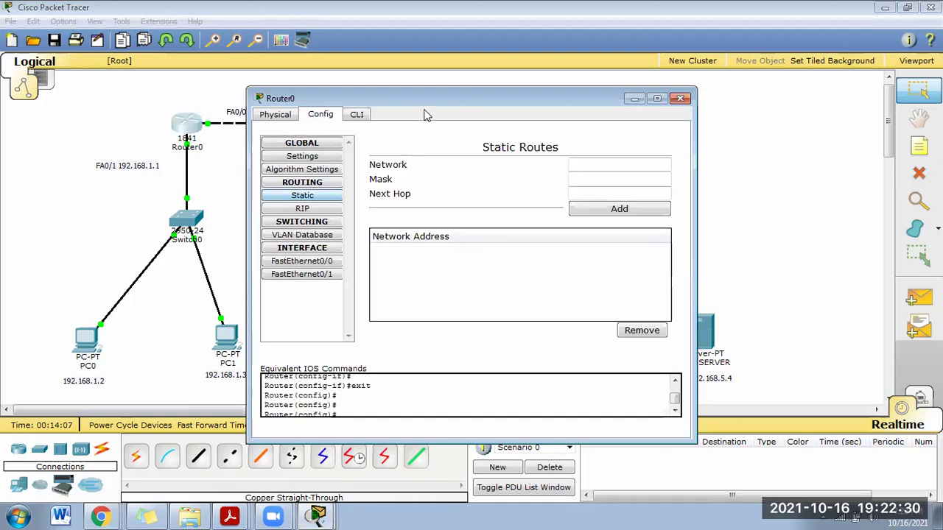
{"action": "left_click_drag", "start_coordinate": [404, 101], "coordinate": [191, 206]}
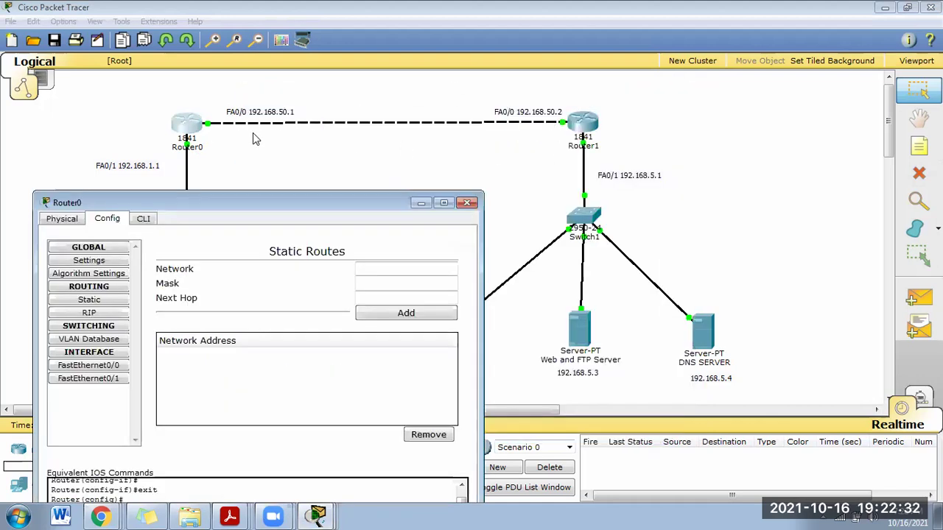
{"action": "left_click", "coordinate": [385, 267]}
{"action": "type", "text": "192.168.50.0"}
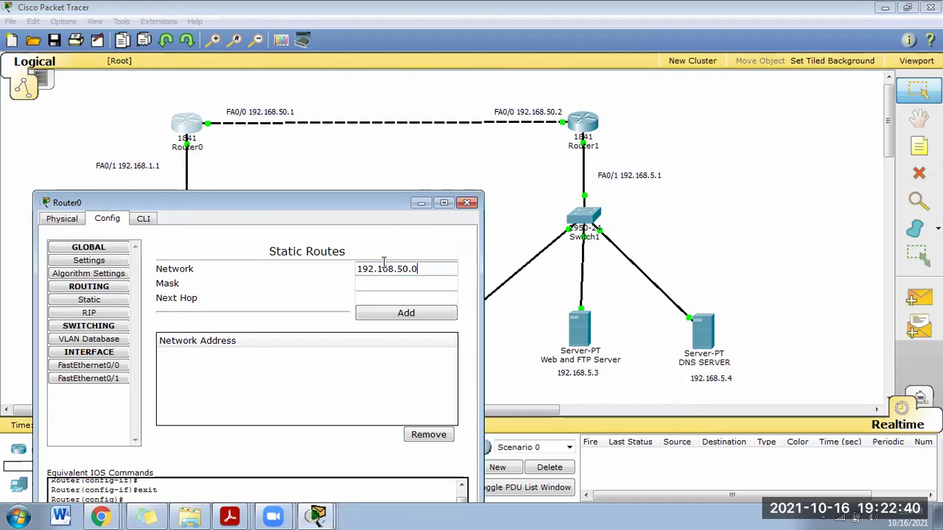
{"action": "left_click", "coordinate": [394, 285]}
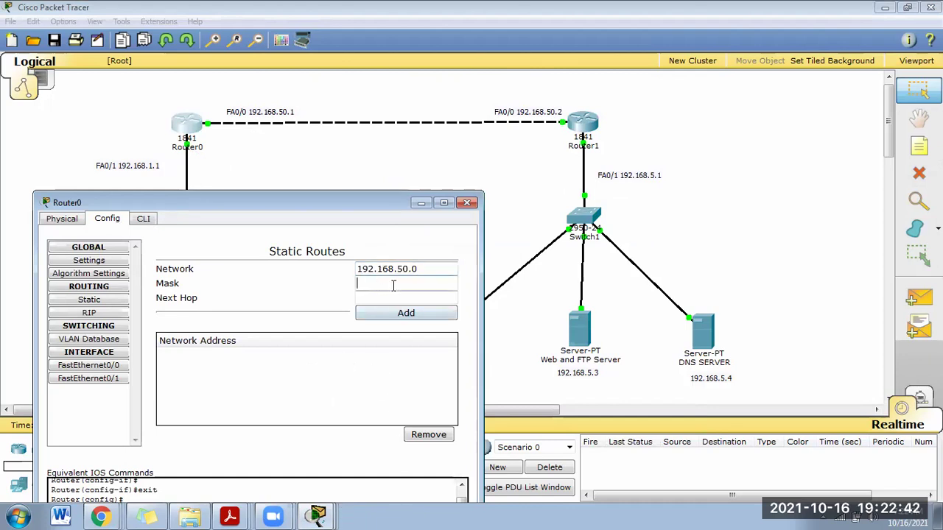
{"action": "type", "text": "255.255.255.0"}
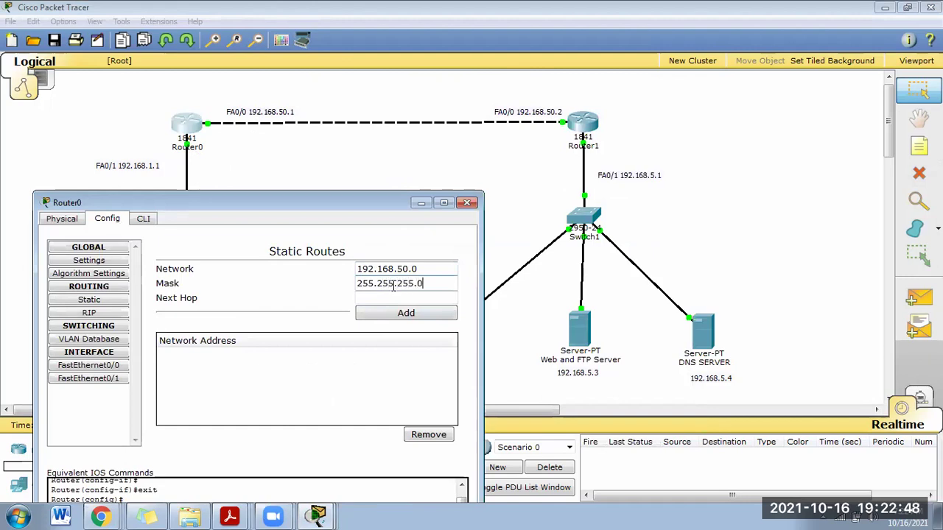
{"action": "left_click", "coordinate": [415, 297]}
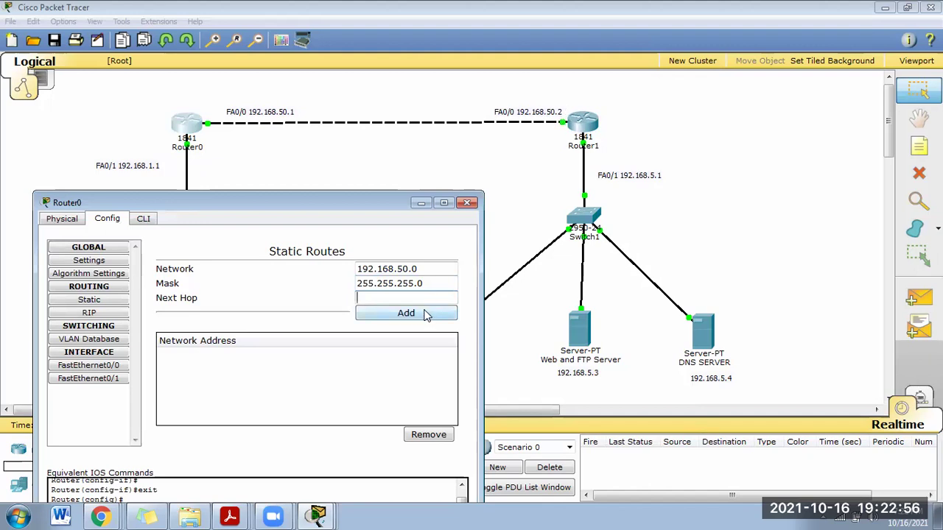
{"action": "type", "text": "192.168.50.2"}
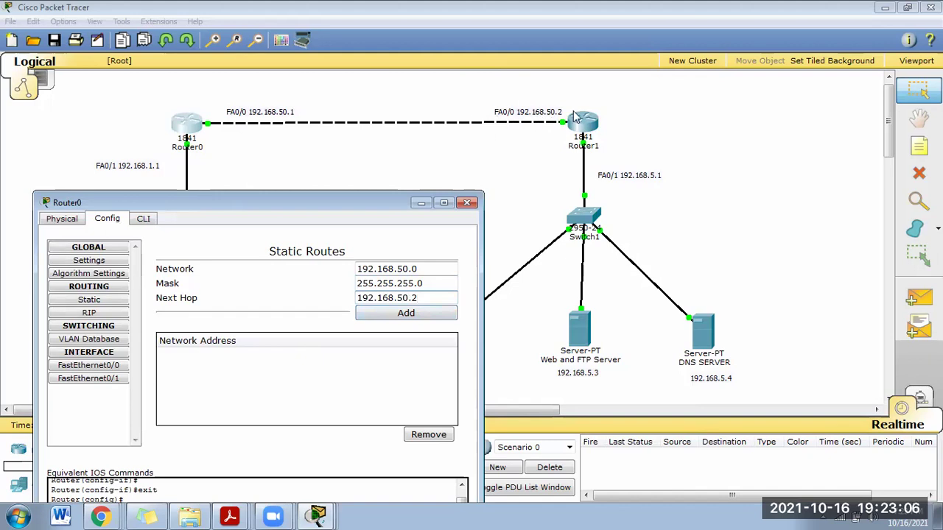
{"action": "left_click", "coordinate": [416, 315]}
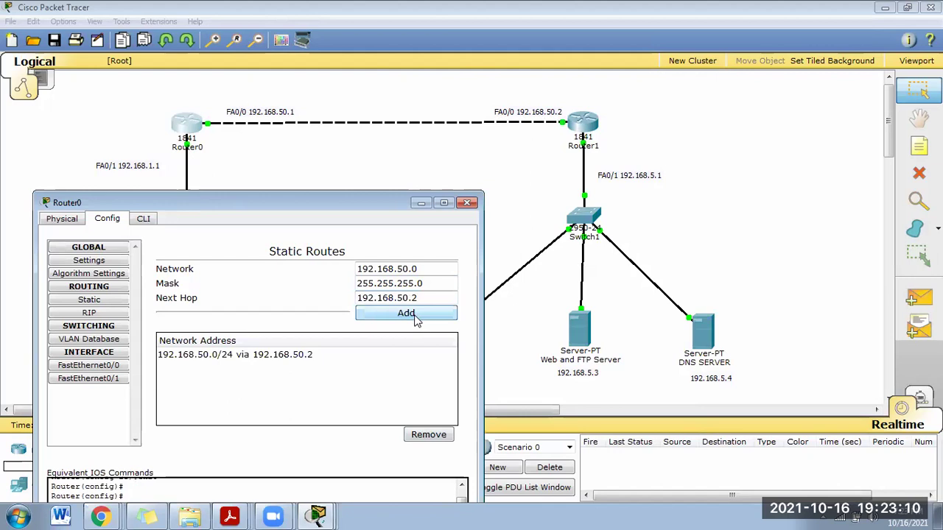
{"action": "left_click", "coordinate": [467, 203]}
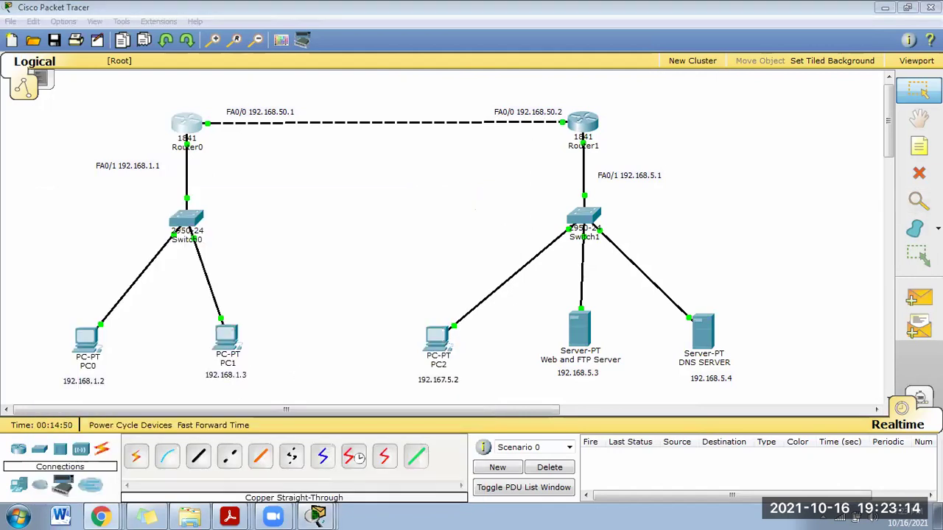
Add a static route on Router1 for network 192.168.1.0 with mask 255.255.255.0 and next hop 192.168.50.1.
{"action": "left_click", "coordinate": [582, 123]}
{"action": "left_click_drag", "start_coordinate": [571, 101], "coordinate": [746, 179]}
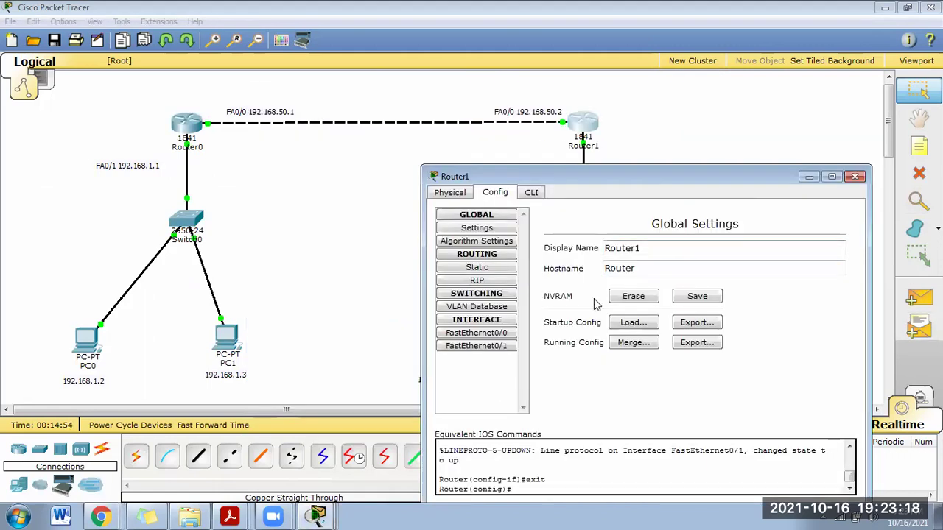
{"action": "left_click", "coordinate": [479, 268]}
{"action": "left_click", "coordinate": [800, 245]}
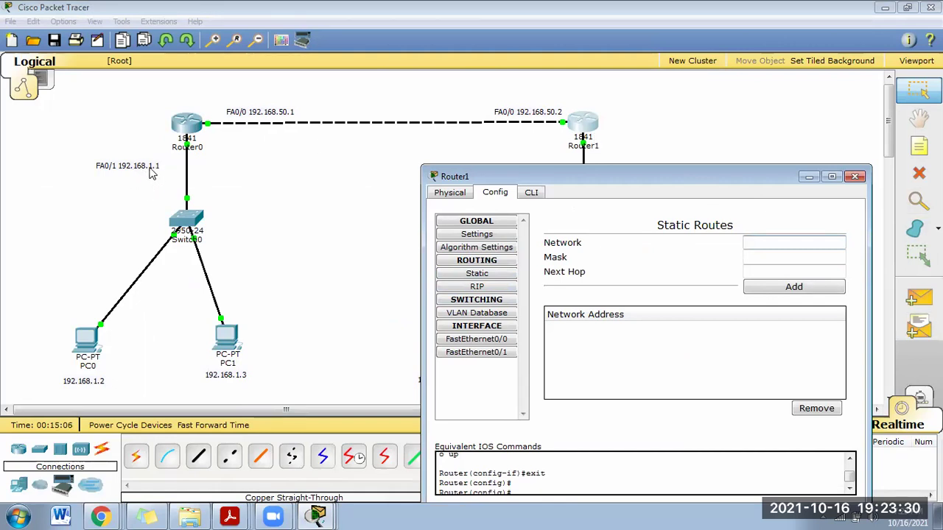
{"action": "type", "text": "192.168.1.0"}
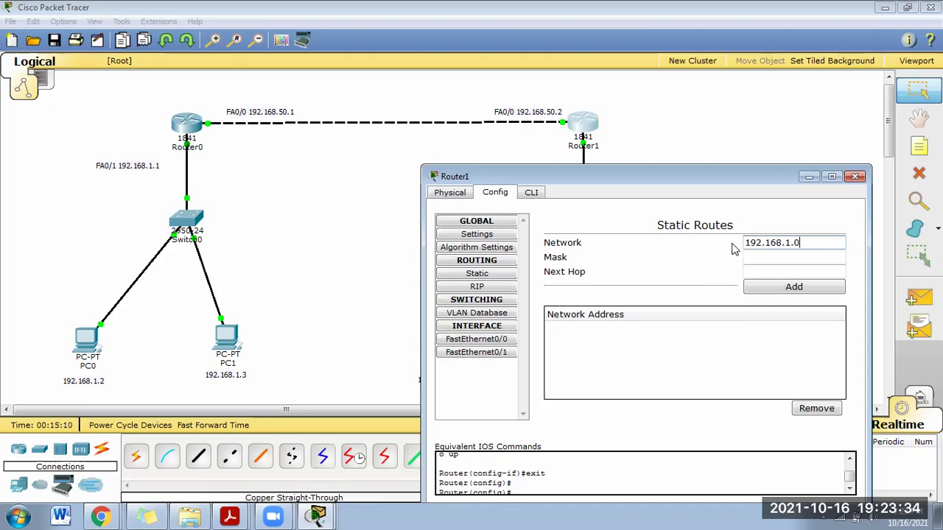
{"action": "left_click", "coordinate": [784, 258]}
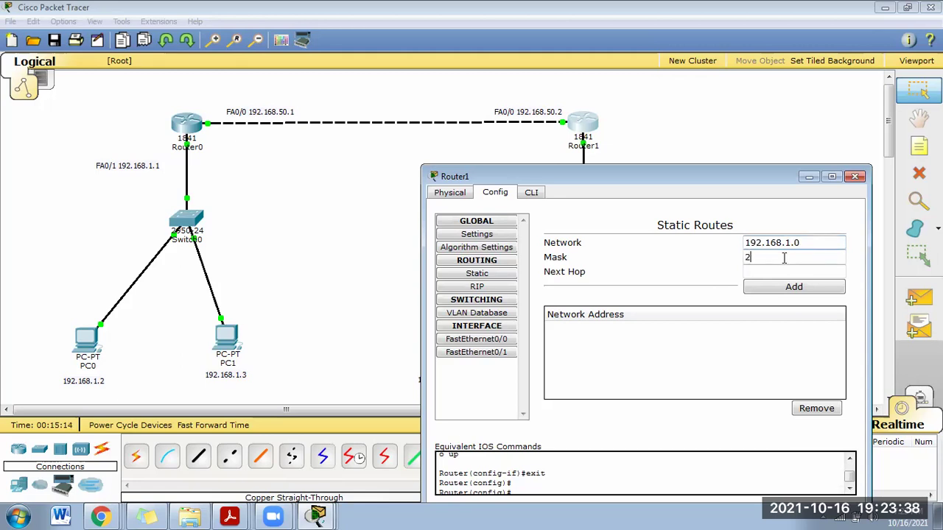
{"action": "type", "text": "255.225"}
{"action": "type", "text": ".255.0"}
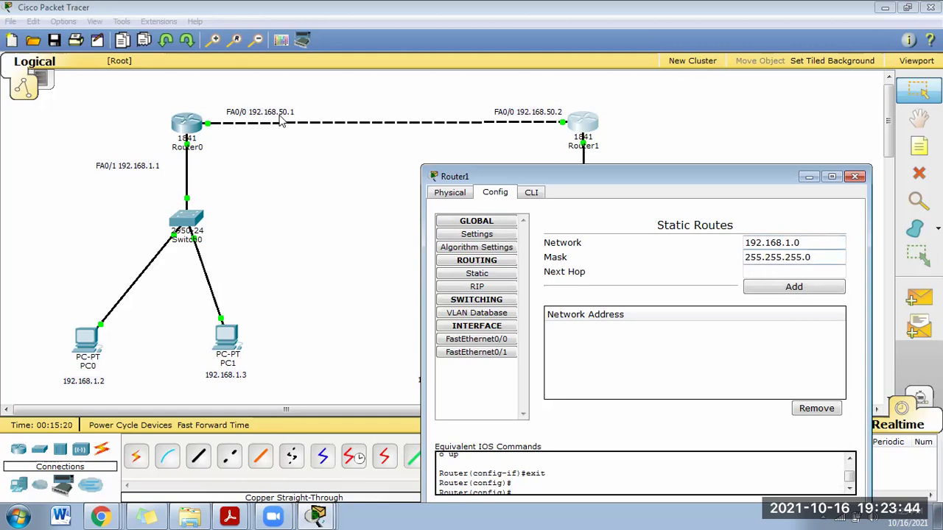
{"action": "left_click", "coordinate": [795, 274]}
{"action": "type", "text": "192.168.50.1"}
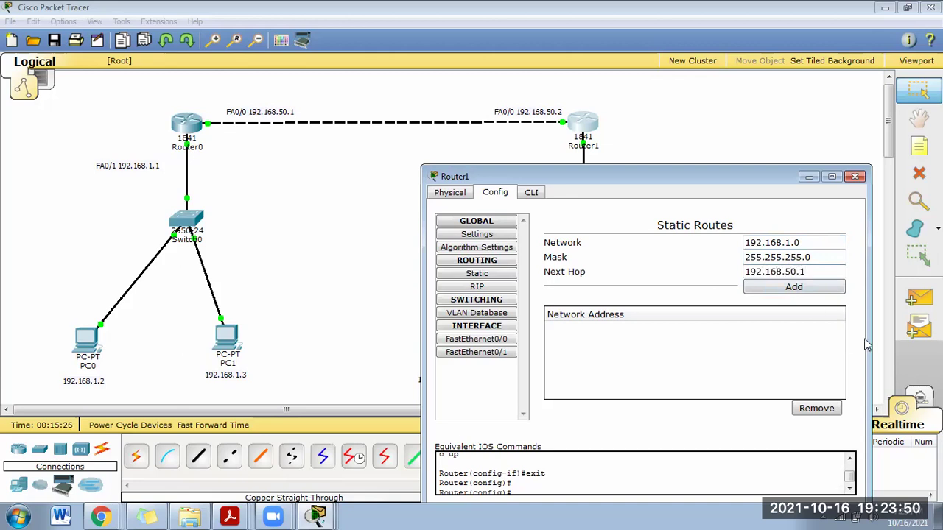
{"action": "left_click", "coordinate": [829, 293]}
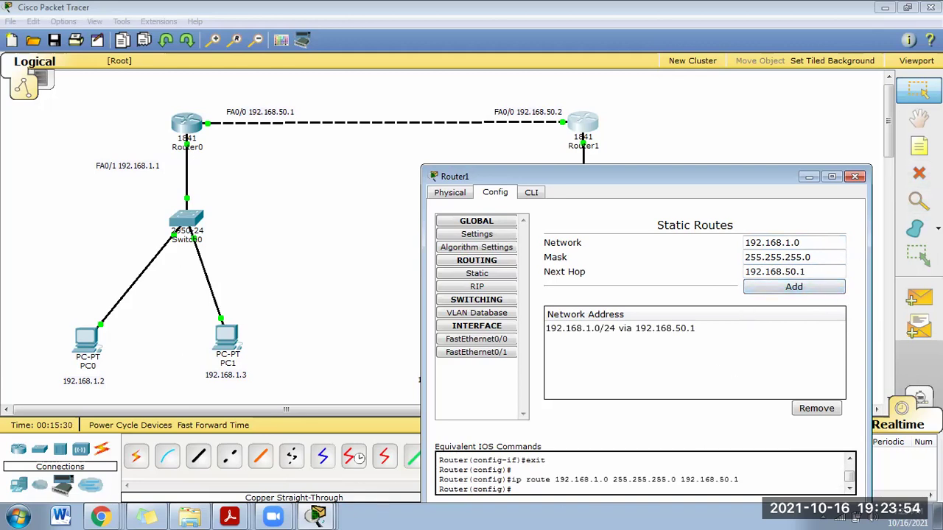
{"action": "mouse_move", "coordinate": [588, 96]}
{"action": "left_mouse_down"}
{"action": "mouse_move", "coordinate": [571, 133]}
{"action": "mouse_move", "coordinate": [607, 125]}
{"action": "mouse_move", "coordinate": [600, 101]}
{"action": "mouse_move", "coordinate": [588, 96]}
{"action": "left_mouse_up"}
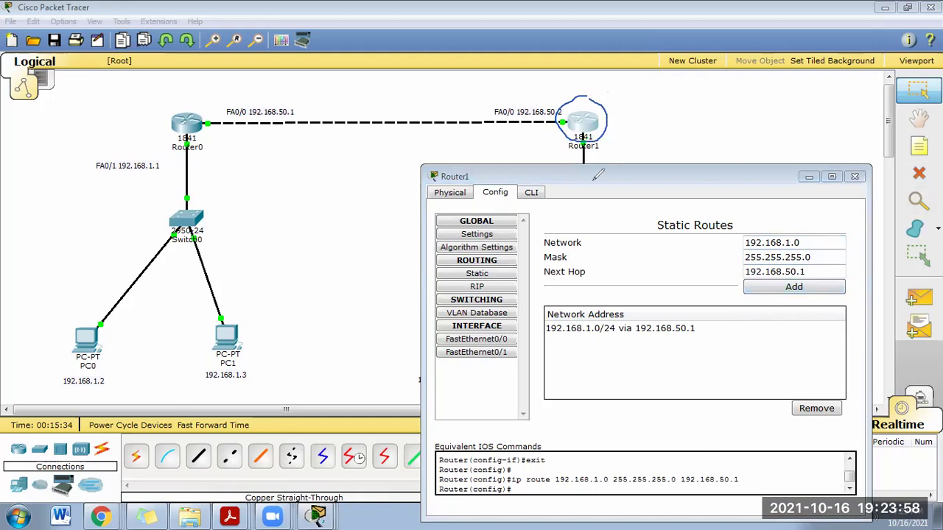
{"action": "mouse_move", "coordinate": [174, 143]}
{"action": "left_mouse_down"}
{"action": "mouse_move", "coordinate": [89, 157]}
{"action": "mouse_move", "coordinate": [84, 181]}
{"action": "mouse_move", "coordinate": [152, 201]}
{"action": "mouse_move", "coordinate": [178, 169]}
{"action": "mouse_move", "coordinate": [176, 140]}
{"action": "left_mouse_up"}
{"action": "mouse_move", "coordinate": [806, 243]}
{"action": "left_mouse_down"}
{"action": "mouse_move", "coordinate": [825, 239]}
{"action": "mouse_move", "coordinate": [841, 214]}
{"action": "left_mouse_up"}
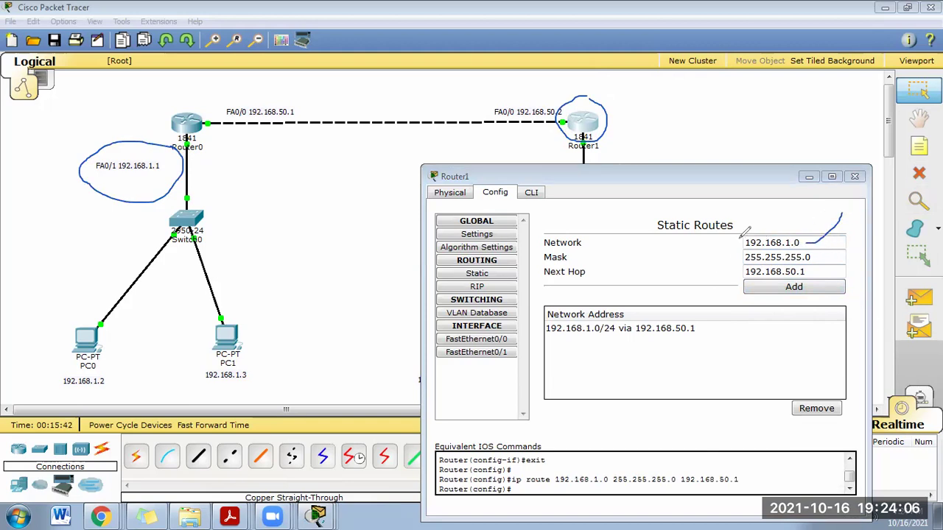
{"action": "mouse_move", "coordinate": [745, 249]}
{"action": "left_mouse_down"}
{"action": "mouse_move", "coordinate": [766, 249]}
{"action": "mouse_move", "coordinate": [753, 228]}
{"action": "mouse_move", "coordinate": [745, 246]}
{"action": "left_mouse_up"}
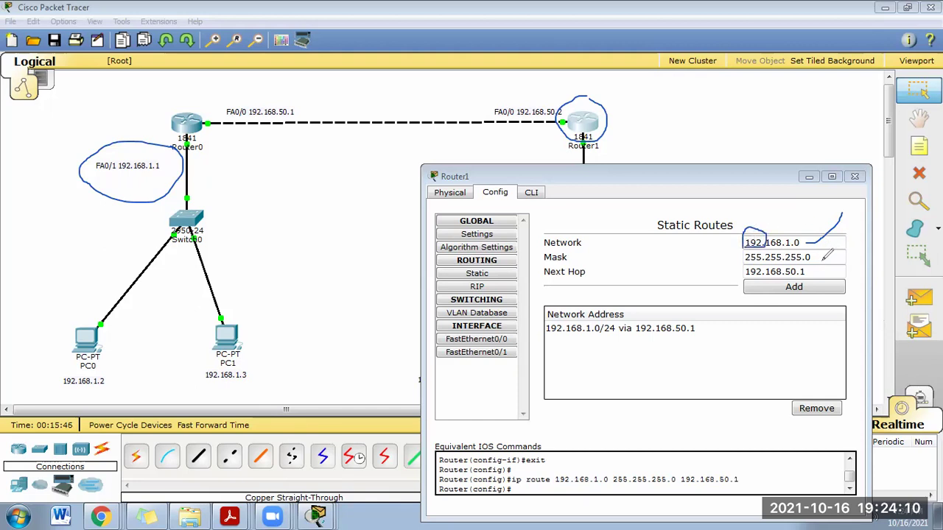
{"action": "left_click_drag", "start_coordinate": [823, 258], "coordinate": [840, 252]}
{"action": "mouse_move", "coordinate": [579, 111]}
{"action": "left_mouse_down"}
{"action": "mouse_move", "coordinate": [391, 75]}
{"action": "mouse_move", "coordinate": [304, 90]}
{"action": "mouse_move", "coordinate": [287, 84]}
{"action": "mouse_move", "coordinate": [278, 99]}
{"action": "mouse_move", "coordinate": [317, 110]}
{"action": "left_mouse_up"}
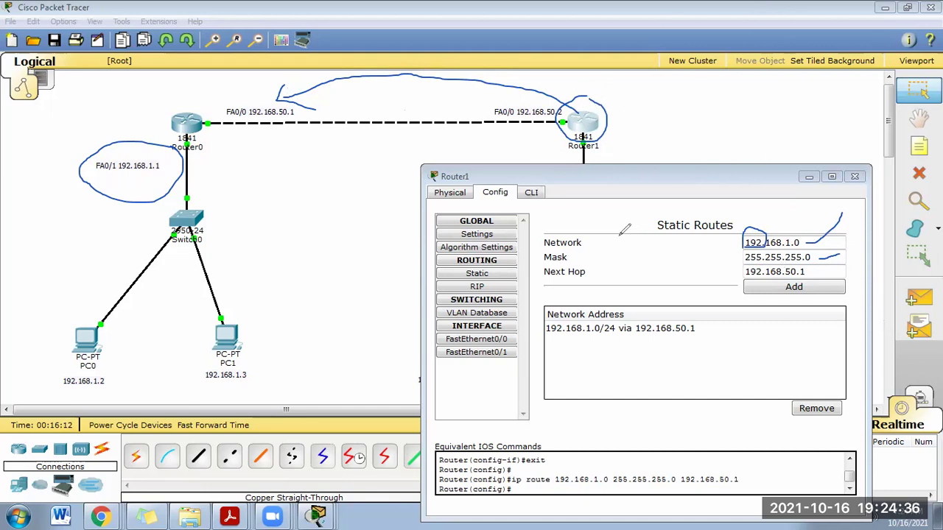
{"action": "mouse_move", "coordinate": [545, 249]}
{"action": "left_mouse_down"}
{"action": "mouse_move", "coordinate": [591, 245]}
{"action": "mouse_move", "coordinate": [538, 226]}
{"action": "mouse_move", "coordinate": [540, 243]}
{"action": "left_mouse_up"}
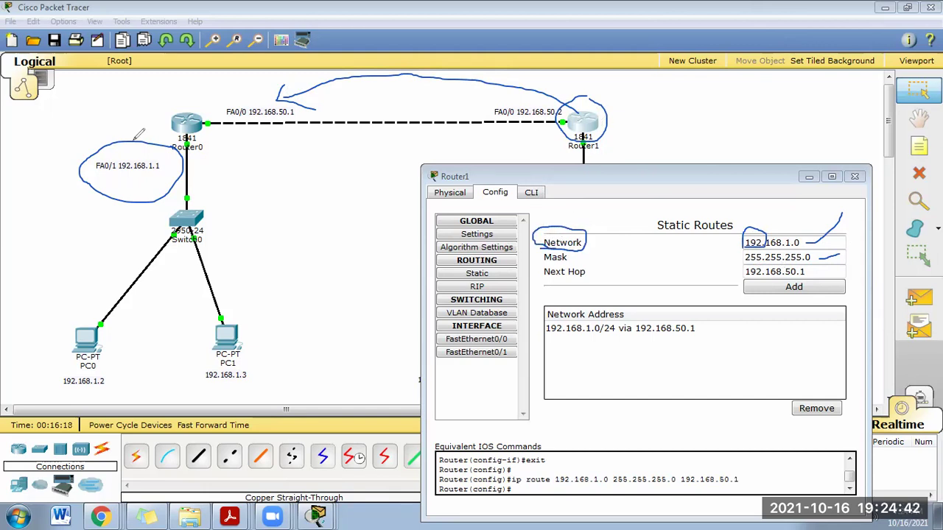
{"action": "mouse_move", "coordinate": [94, 184]}
{"action": "left_mouse_down"}
{"action": "mouse_move", "coordinate": [168, 174]}
{"action": "mouse_move", "coordinate": [144, 151]}
{"action": "mouse_move", "coordinate": [100, 154]}
{"action": "mouse_move", "coordinate": [111, 184]}
{"action": "mouse_move", "coordinate": [179, 168]}
{"action": "mouse_move", "coordinate": [125, 147]}
{"action": "mouse_move", "coordinate": [92, 183]}
{"action": "left_mouse_up"}
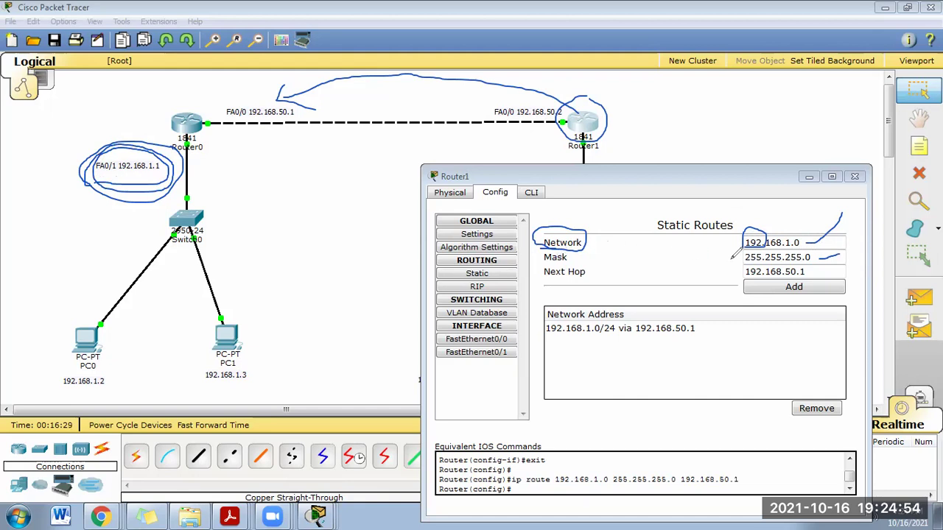
{"action": "mouse_move", "coordinate": [750, 248]}
{"action": "left_mouse_down"}
{"action": "mouse_move", "coordinate": [774, 234]}
{"action": "mouse_move", "coordinate": [742, 219]}
{"action": "mouse_move", "coordinate": [746, 242]}
{"action": "left_mouse_up"}
{"action": "left_click_drag", "start_coordinate": [748, 264], "coordinate": [846, 252]}
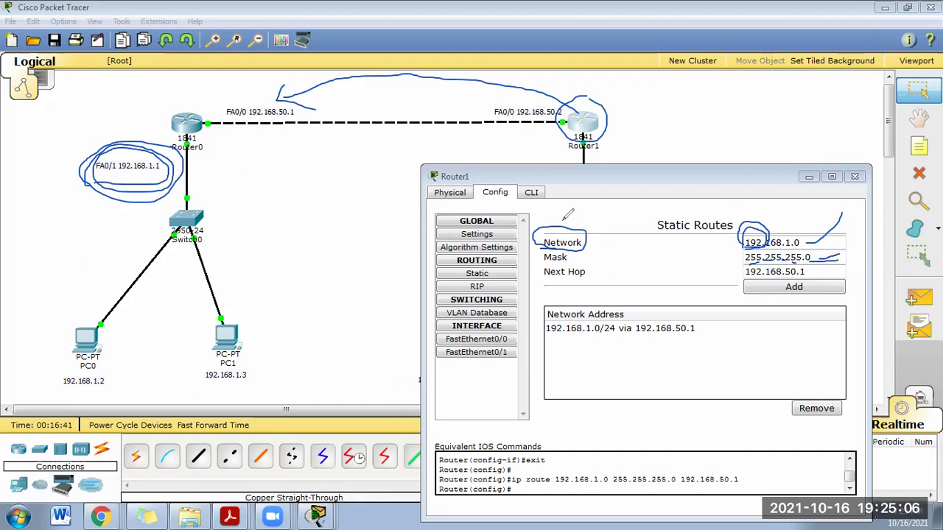
{"action": "left_click_drag", "start_coordinate": [747, 274], "coordinate": [829, 271]}
{"action": "mouse_move", "coordinate": [582, 118]}
{"action": "left_mouse_down"}
{"action": "mouse_move", "coordinate": [548, 76]}
{"action": "mouse_move", "coordinate": [467, 62]}
{"action": "mouse_move", "coordinate": [316, 72]}
{"action": "mouse_move", "coordinate": [278, 96]}
{"action": "mouse_move", "coordinate": [303, 100]}
{"action": "left_mouse_up"}
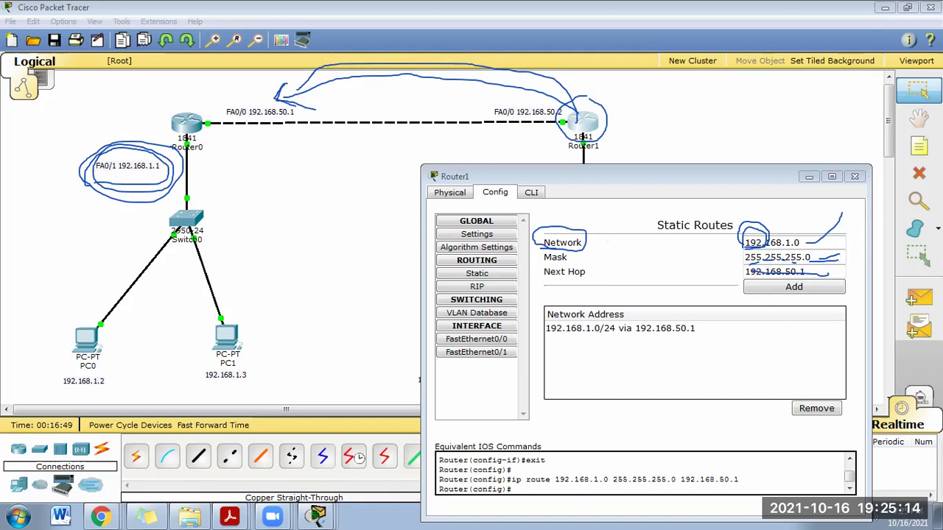
{"action": "key", "text": "Escape"}
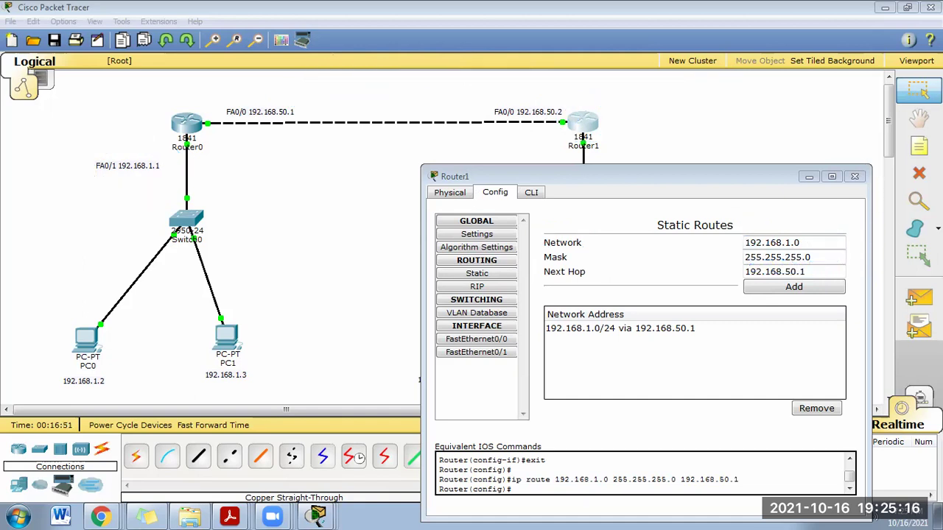
Close Router1's settings and remove the static route to 192.168.50.0 via 192.168.50.2 from Router0.
{"action": "left_click", "coordinate": [855, 176]}
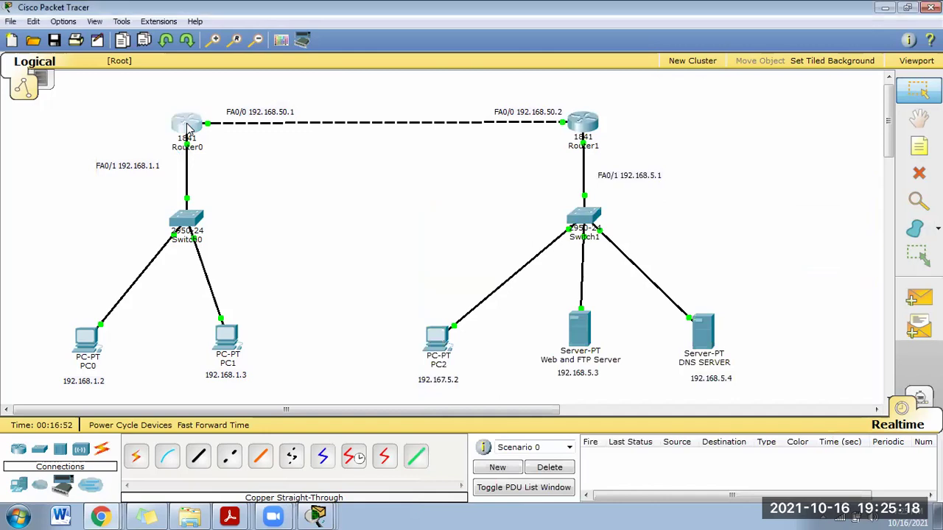
{"action": "left_click", "coordinate": [188, 129]}
{"action": "left_click", "coordinate": [319, 197]}
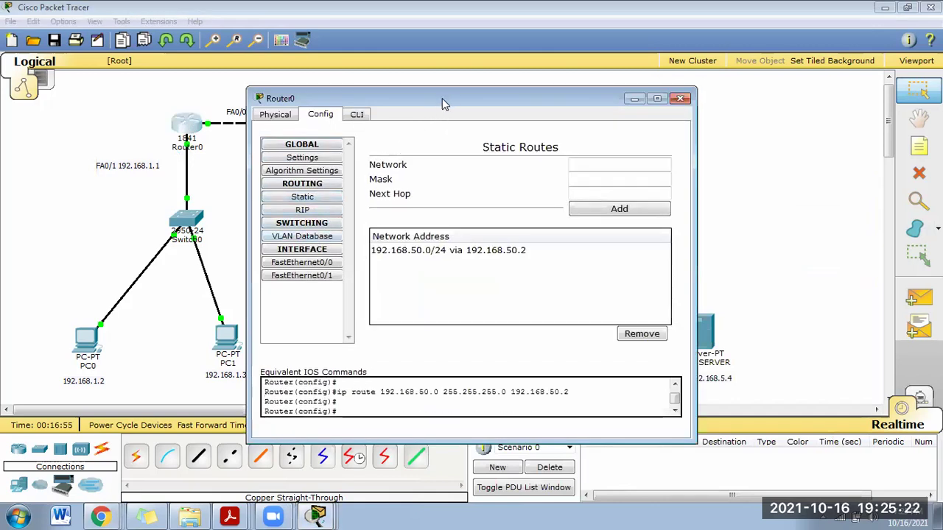
{"action": "left_click_drag", "start_coordinate": [442, 98], "coordinate": [326, 194]}
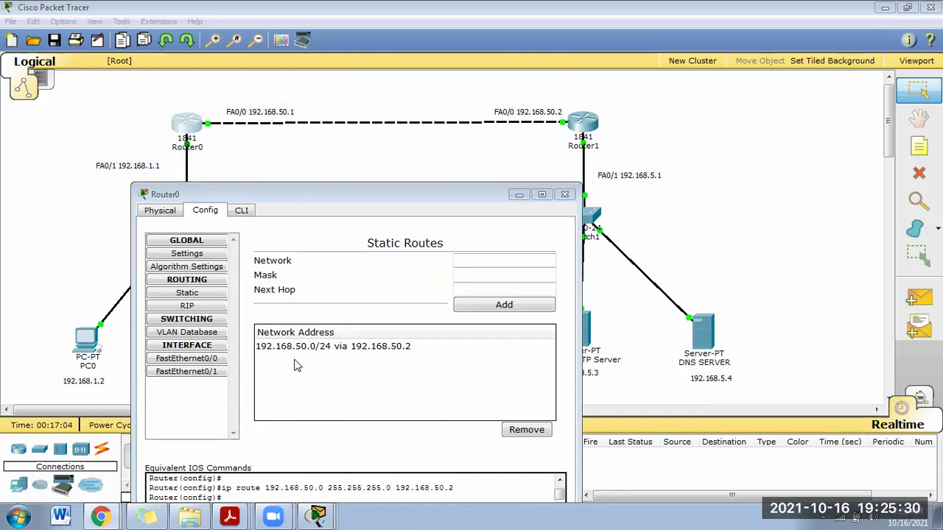
{"action": "left_click", "coordinate": [461, 345]}
{"action": "left_click", "coordinate": [526, 430]}
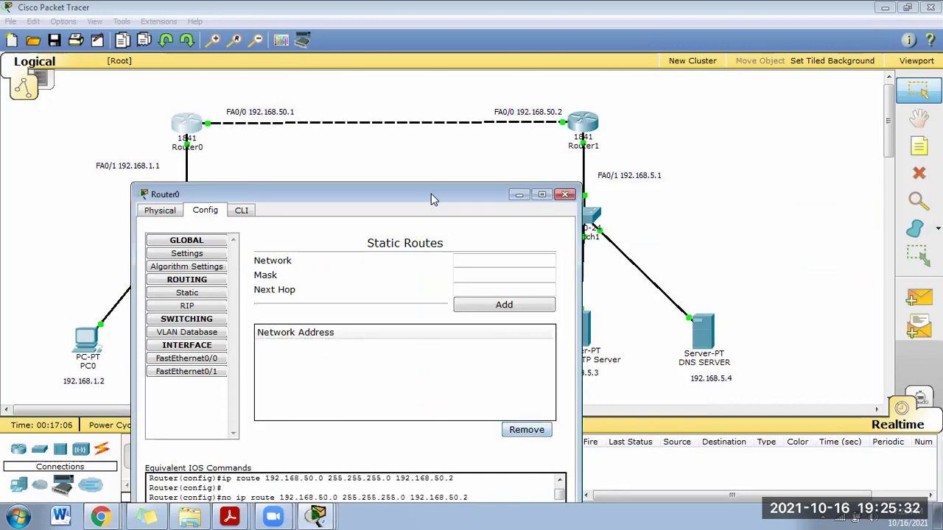
{"action": "left_click_drag", "start_coordinate": [431, 194], "coordinate": [435, 225]}
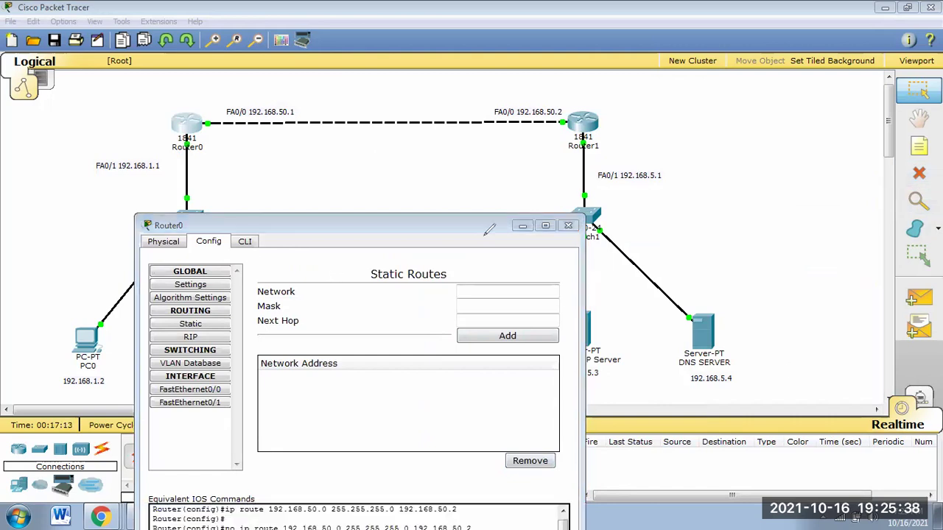
{"action": "mouse_move", "coordinate": [196, 94]}
{"action": "left_mouse_down"}
{"action": "mouse_move", "coordinate": [155, 110]}
{"action": "mouse_move", "coordinate": [148, 134]}
{"action": "mouse_move", "coordinate": [176, 155]}
{"action": "mouse_move", "coordinate": [223, 138]}
{"action": "mouse_move", "coordinate": [220, 108]}
{"action": "mouse_move", "coordinate": [179, 99]}
{"action": "left_mouse_up"}
{"action": "mouse_move", "coordinate": [591, 188]}
{"action": "left_mouse_down"}
{"action": "mouse_move", "coordinate": [670, 198]}
{"action": "mouse_move", "coordinate": [679, 162]}
{"action": "mouse_move", "coordinate": [613, 144]}
{"action": "mouse_move", "coordinate": [582, 180]}
{"action": "left_mouse_up"}
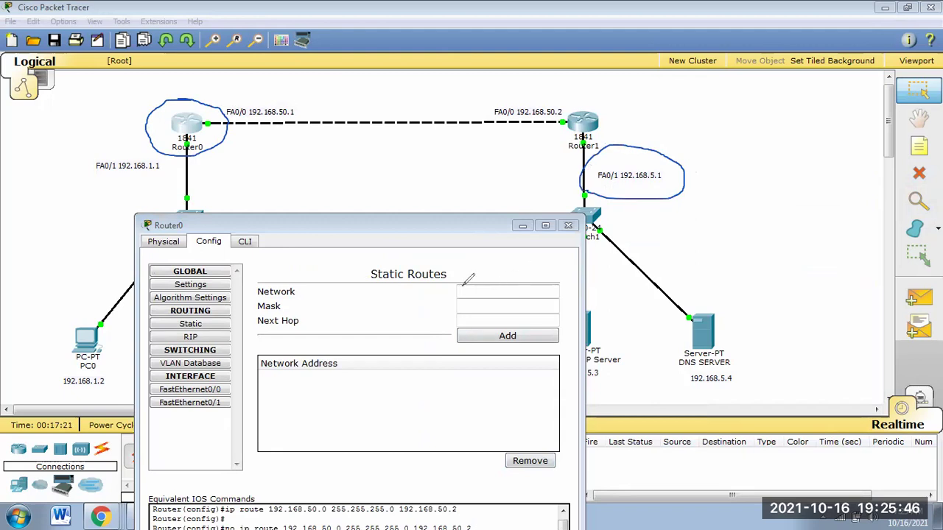
{"action": "mouse_move", "coordinate": [463, 288]}
{"action": "left_mouse_down"}
{"action": "mouse_move", "coordinate": [521, 302]}
{"action": "mouse_move", "coordinate": [523, 289]}
{"action": "mouse_move", "coordinate": [535, 298]}
{"action": "left_mouse_up"}
{"action": "mouse_move", "coordinate": [549, 288]}
{"action": "left_mouse_down"}
{"action": "mouse_move", "coordinate": [549, 303]}
{"action": "mouse_move", "coordinate": [562, 287]}
{"action": "mouse_move", "coordinate": [578, 299]}
{"action": "left_mouse_up"}
{"action": "mouse_move", "coordinate": [184, 100]}
{"action": "left_mouse_down"}
{"action": "mouse_move", "coordinate": [171, 151]}
{"action": "mouse_move", "coordinate": [214, 159]}
{"action": "mouse_move", "coordinate": [235, 105]}
{"action": "mouse_move", "coordinate": [223, 106]}
{"action": "mouse_move", "coordinate": [292, 90]}
{"action": "mouse_move", "coordinate": [630, 107]}
{"action": "mouse_move", "coordinate": [663, 133]}
{"action": "mouse_move", "coordinate": [646, 171]}
{"action": "mouse_move", "coordinate": [645, 159]}
{"action": "mouse_move", "coordinate": [588, 191]}
{"action": "mouse_move", "coordinate": [689, 173]}
{"action": "mouse_move", "coordinate": [627, 139]}
{"action": "mouse_move", "coordinate": [593, 153]}
{"action": "mouse_move", "coordinate": [578, 173]}
{"action": "mouse_move", "coordinate": [607, 182]}
{"action": "left_mouse_up"}
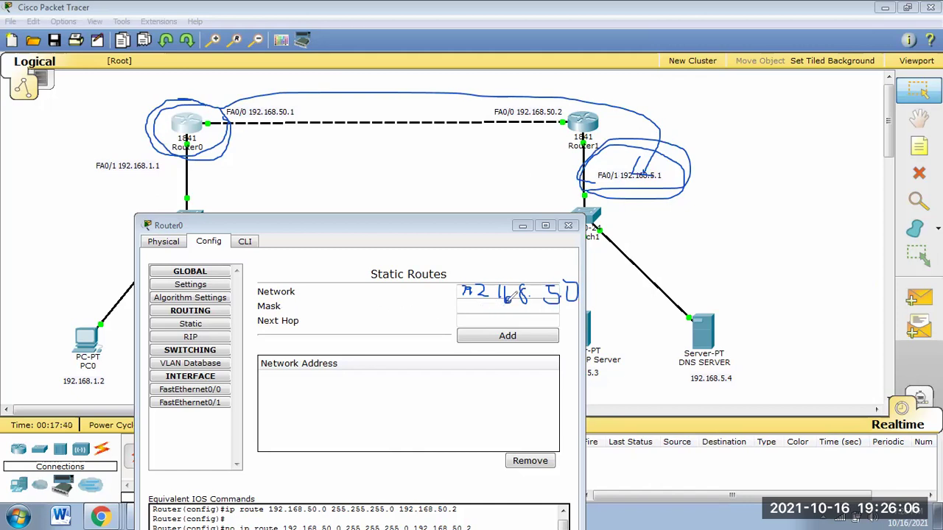
{"action": "mouse_move", "coordinate": [479, 293]}
{"action": "left_mouse_down"}
{"action": "mouse_move", "coordinate": [490, 307]}
{"action": "mouse_move", "coordinate": [582, 301]}
{"action": "left_mouse_up"}
{"action": "mouse_move", "coordinate": [195, 100]}
{"action": "left_mouse_down"}
{"action": "mouse_move", "coordinate": [153, 99]}
{"action": "mouse_move", "coordinate": [145, 133]}
{"action": "mouse_move", "coordinate": [229, 112]}
{"action": "mouse_move", "coordinate": [210, 105]}
{"action": "mouse_move", "coordinate": [229, 114]}
{"action": "mouse_move", "coordinate": [267, 90]}
{"action": "mouse_move", "coordinate": [501, 84]}
{"action": "mouse_move", "coordinate": [631, 125]}
{"action": "mouse_move", "coordinate": [291, 108]}
{"action": "left_mouse_up"}
{"action": "mouse_move", "coordinate": [227, 103]}
{"action": "left_mouse_down"}
{"action": "mouse_move", "coordinate": [346, 83]}
{"action": "mouse_move", "coordinate": [504, 81]}
{"action": "mouse_move", "coordinate": [555, 103]}
{"action": "mouse_move", "coordinate": [533, 131]}
{"action": "mouse_move", "coordinate": [485, 95]}
{"action": "mouse_move", "coordinate": [523, 86]}
{"action": "mouse_move", "coordinate": [544, 98]}
{"action": "mouse_move", "coordinate": [544, 127]}
{"action": "left_mouse_up"}
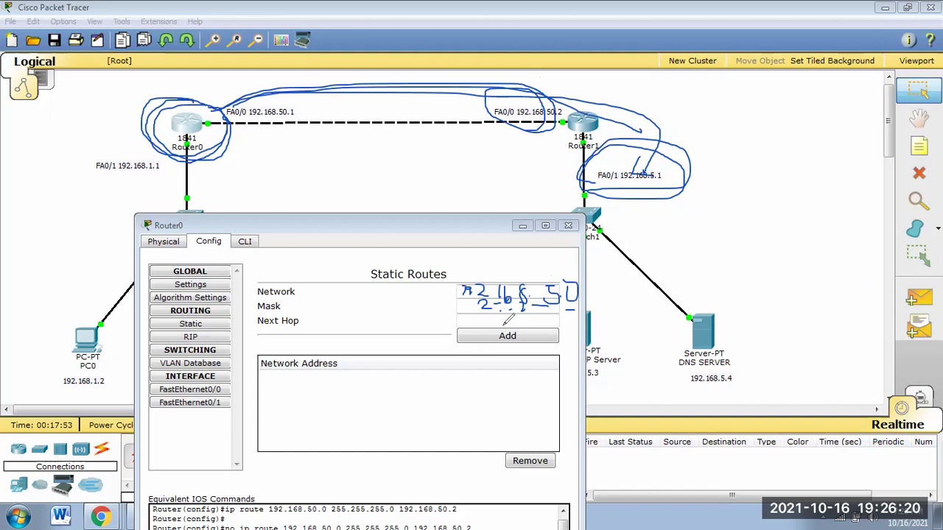
{"action": "left_click_drag", "start_coordinate": [504, 324], "coordinate": [511, 324]}
{"action": "key", "text": "Escape"}
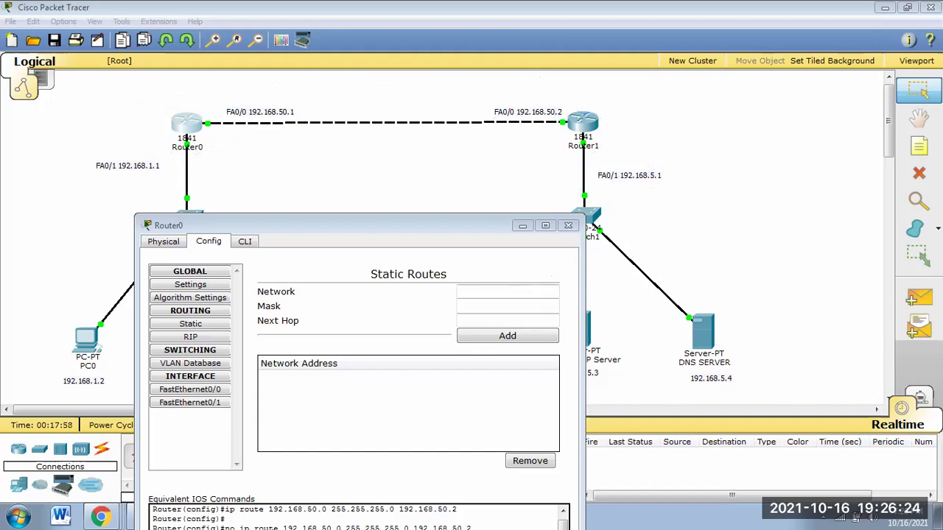
Add a static route on Router0 for network 192.168.5.0 with mask 255.255.255.0 and next hop 192.168.50.2.
{"action": "left_click", "coordinate": [536, 295]}
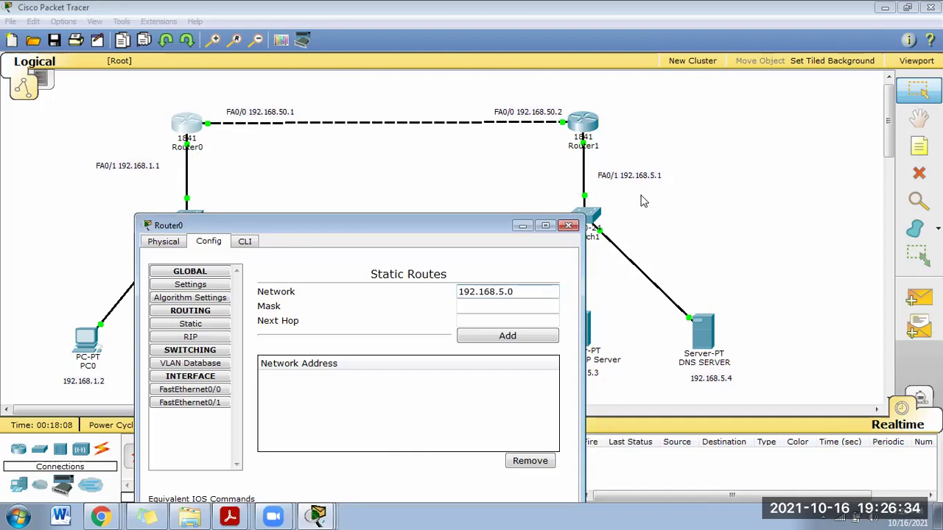
{"action": "left_click", "coordinate": [490, 308]}
{"action": "type", "text": "255.255.255"}
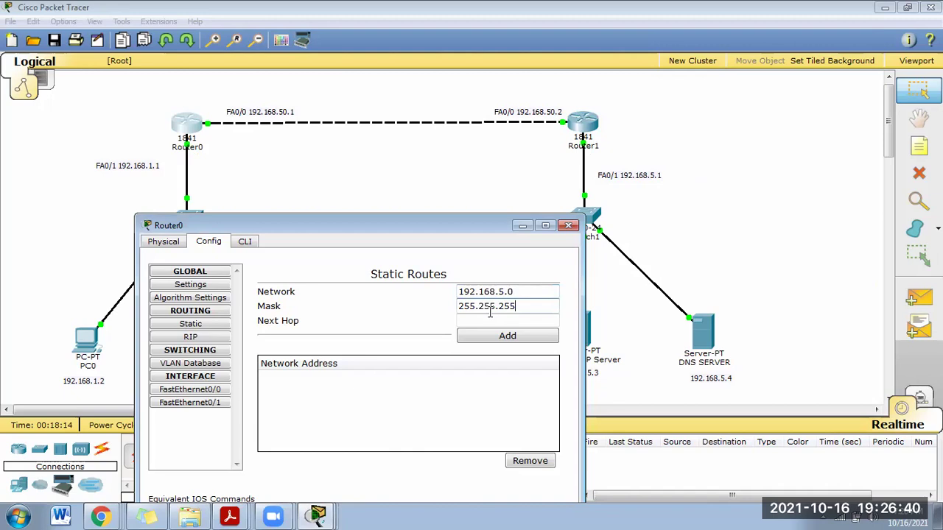
{"action": "type", "text": "0"}
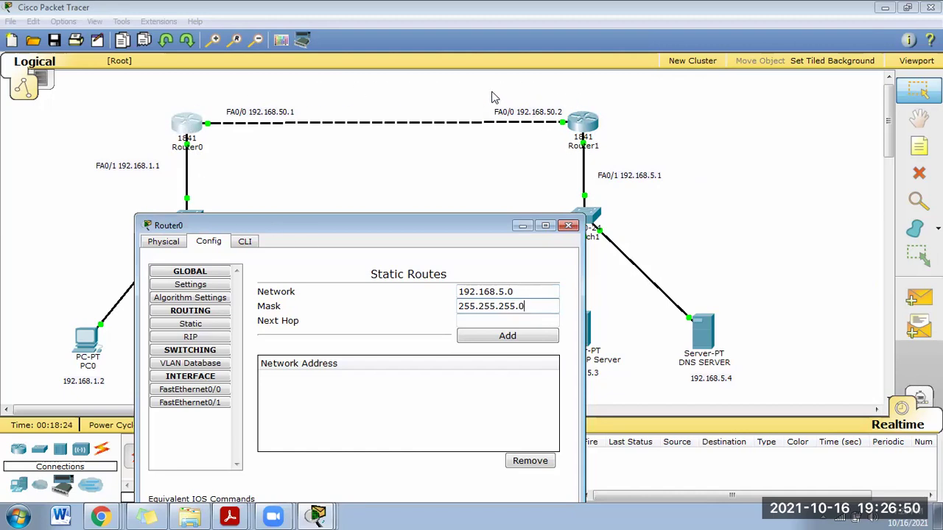
{"action": "left_click", "coordinate": [497, 317]}
{"action": "type", "text": "192.168.50.2"}
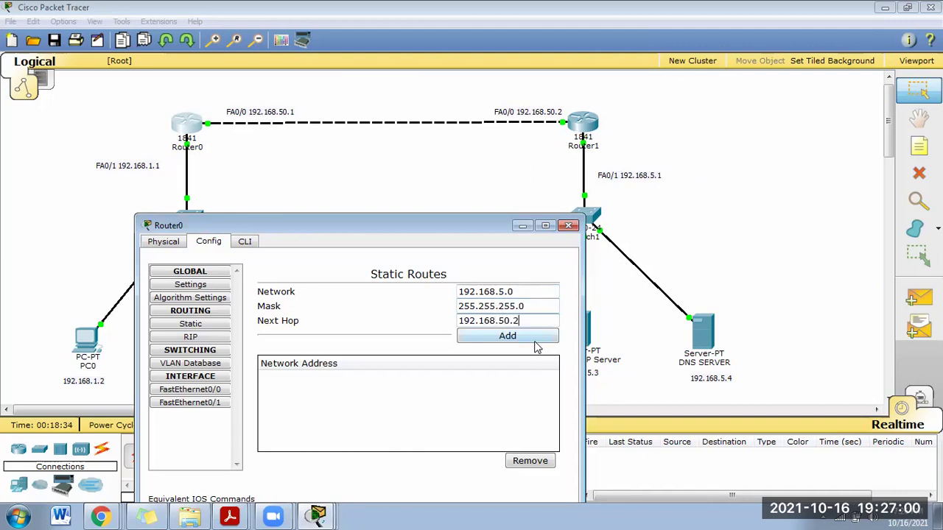
{"action": "left_click", "coordinate": [679, 286]}
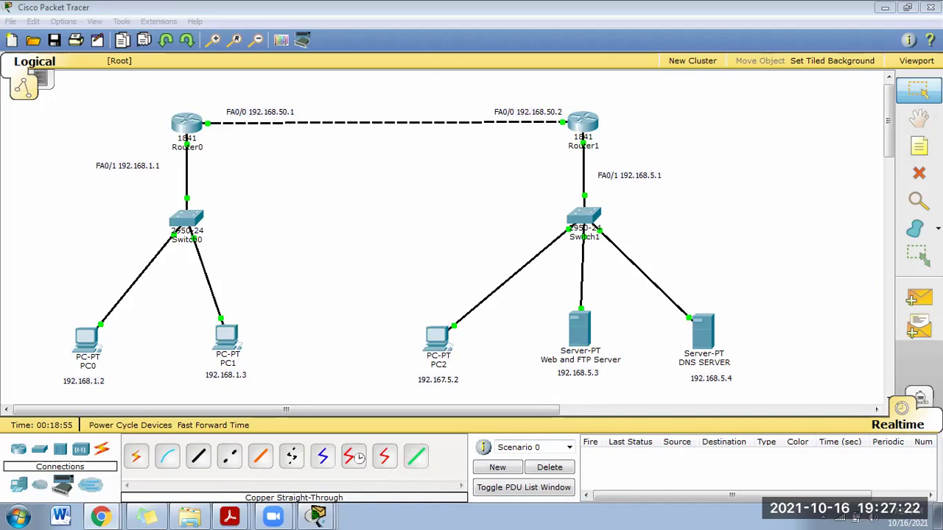
Remove the 192.168.5.0 static route from Router0 and the 192.168.1.0 static route from Router1, closing each router's settings.
{"action": "left_click", "coordinate": [184, 132]}
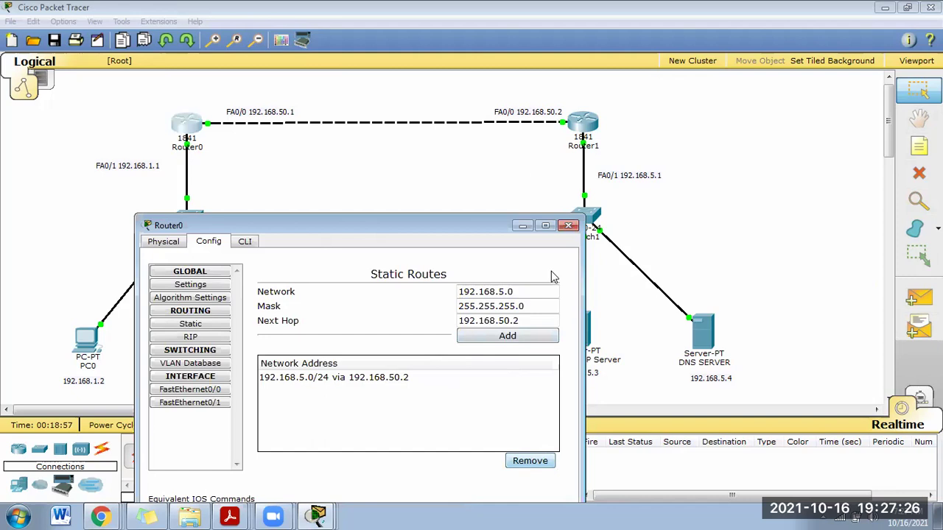
{"action": "left_click", "coordinate": [568, 224]}
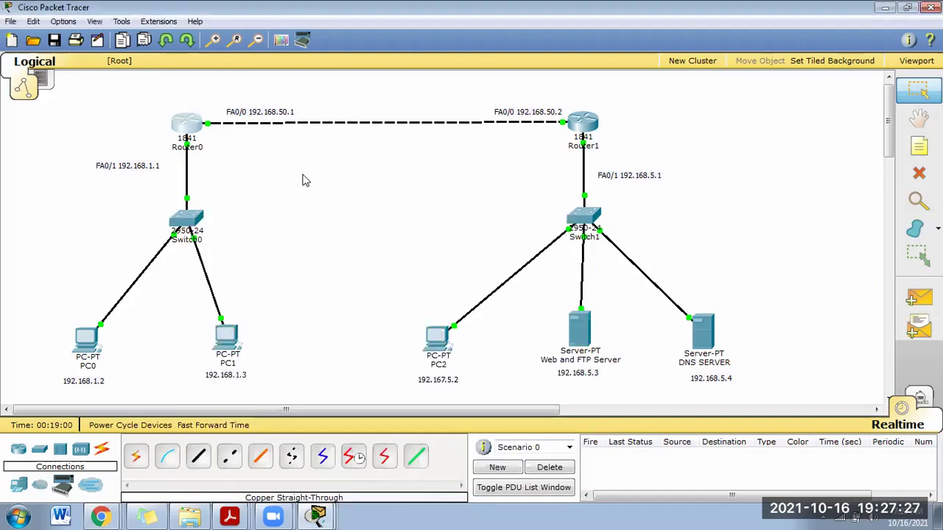
{"action": "left_click", "coordinate": [586, 132]}
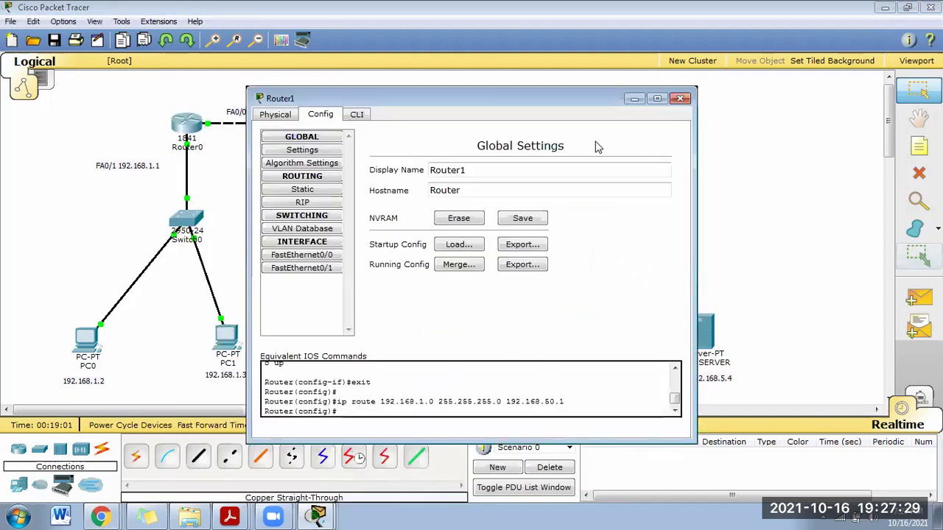
{"action": "left_click", "coordinate": [320, 193]}
{"action": "left_click", "coordinate": [638, 333]}
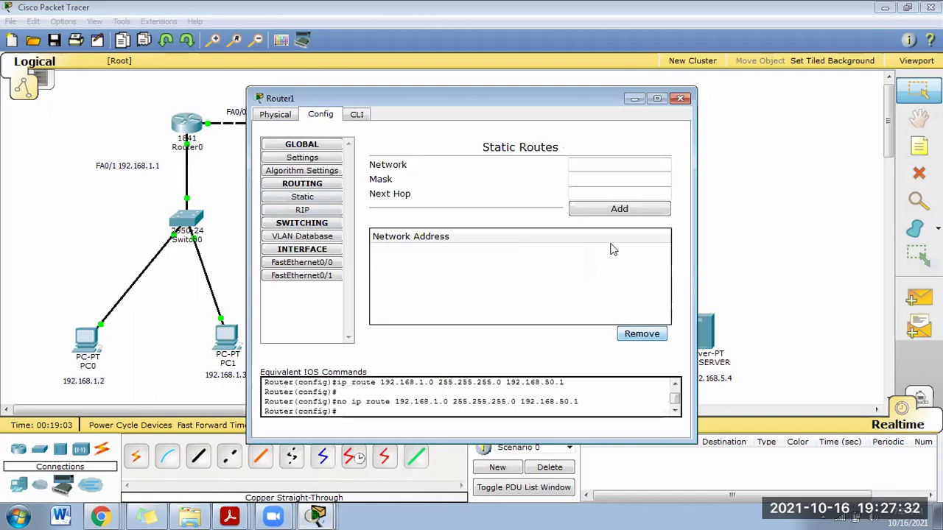
{"action": "left_click", "coordinate": [681, 99]}
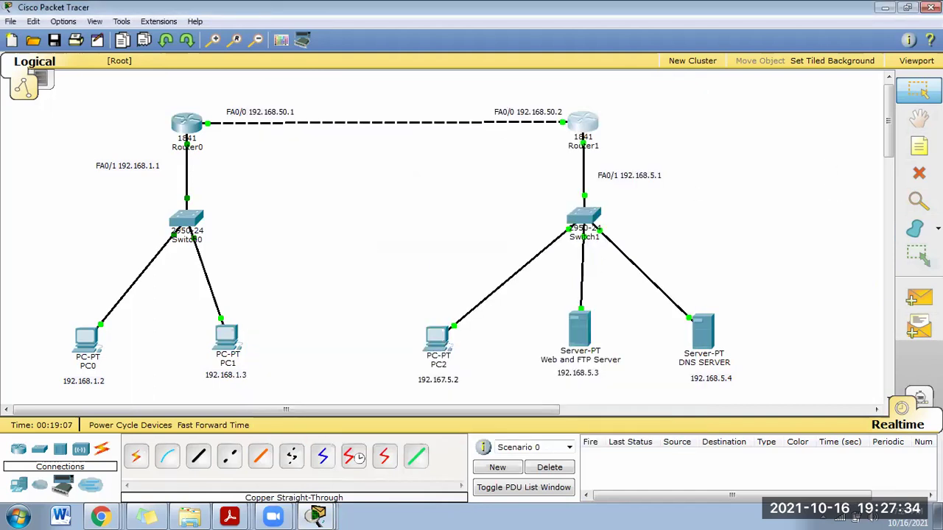
{"action": "left_click", "coordinate": [189, 112]}
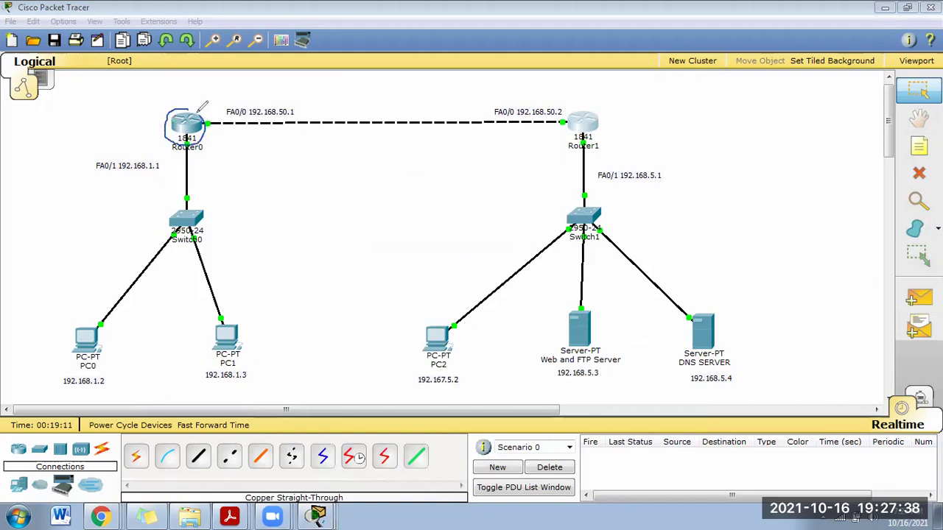
{"action": "mouse_move", "coordinate": [189, 111]}
{"action": "left_mouse_down"}
{"action": "mouse_move", "coordinate": [291, 86]}
{"action": "mouse_move", "coordinate": [465, 87]}
{"action": "mouse_move", "coordinate": [572, 105]}
{"action": "mouse_move", "coordinate": [594, 110]}
{"action": "mouse_move", "coordinate": [589, 124]}
{"action": "mouse_move", "coordinate": [606, 122]}
{"action": "mouse_move", "coordinate": [600, 112]}
{"action": "mouse_move", "coordinate": [594, 121]}
{"action": "left_mouse_up"}
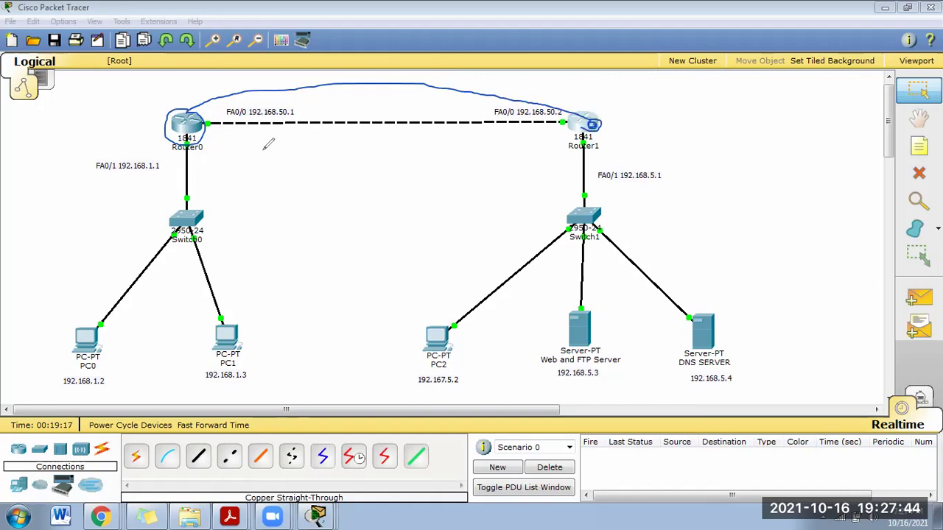
{"action": "mouse_move", "coordinate": [238, 166]}
{"action": "left_mouse_down"}
{"action": "mouse_move", "coordinate": [238, 189]}
{"action": "mouse_move", "coordinate": [236, 169]}
{"action": "mouse_move", "coordinate": [250, 186]}
{"action": "mouse_move", "coordinate": [252, 165]}
{"action": "mouse_move", "coordinate": [254, 178]}
{"action": "mouse_move", "coordinate": [267, 171]}
{"action": "mouse_move", "coordinate": [257, 180]}
{"action": "mouse_move", "coordinate": [271, 185]}
{"action": "mouse_move", "coordinate": [289, 176]}
{"action": "mouse_move", "coordinate": [301, 190]}
{"action": "mouse_move", "coordinate": [333, 180]}
{"action": "mouse_move", "coordinate": [337, 191]}
{"action": "mouse_move", "coordinate": [359, 183]}
{"action": "left_mouse_up"}
{"action": "mouse_move", "coordinate": [606, 187]}
{"action": "left_mouse_down"}
{"action": "mouse_move", "coordinate": [683, 187]}
{"action": "mouse_move", "coordinate": [682, 159]}
{"action": "mouse_move", "coordinate": [617, 154]}
{"action": "mouse_move", "coordinate": [601, 182]}
{"action": "left_mouse_up"}
{"action": "mouse_move", "coordinate": [718, 156]}
{"action": "left_mouse_down"}
{"action": "mouse_move", "coordinate": [722, 183]}
{"action": "mouse_move", "coordinate": [739, 163]}
{"action": "mouse_move", "coordinate": [741, 188]}
{"action": "mouse_move", "coordinate": [756, 172]}
{"action": "mouse_move", "coordinate": [757, 186]}
{"action": "mouse_move", "coordinate": [803, 182]}
{"action": "left_mouse_up"}
{"action": "left_click", "coordinate": [770, 188]}
{"action": "mouse_move", "coordinate": [836, 165]}
{"action": "left_mouse_down"}
{"action": "mouse_move", "coordinate": [834, 188]}
{"action": "mouse_move", "coordinate": [829, 171]}
{"action": "mouse_move", "coordinate": [858, 175]}
{"action": "mouse_move", "coordinate": [857, 192]}
{"action": "mouse_move", "coordinate": [899, 205]}
{"action": "mouse_move", "coordinate": [904, 178]}
{"action": "left_mouse_up"}
{"action": "left_click", "coordinate": [842, 188]}
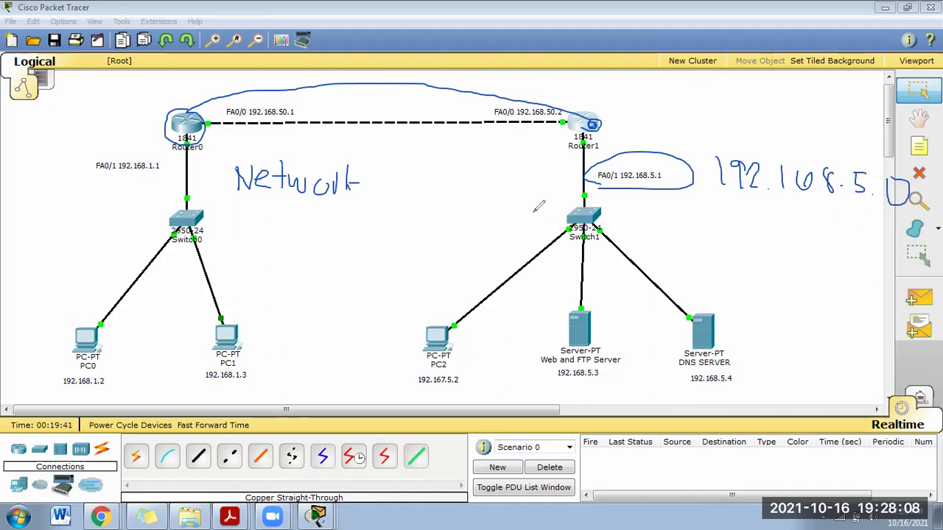
{"action": "mouse_move", "coordinate": [722, 201]}
{"action": "left_mouse_down"}
{"action": "mouse_move", "coordinate": [767, 194]}
{"action": "mouse_move", "coordinate": [762, 149]}
{"action": "mouse_move", "coordinate": [734, 137]}
{"action": "mouse_move", "coordinate": [708, 156]}
{"action": "mouse_move", "coordinate": [705, 189]}
{"action": "mouse_move", "coordinate": [739, 198]}
{"action": "left_mouse_up"}
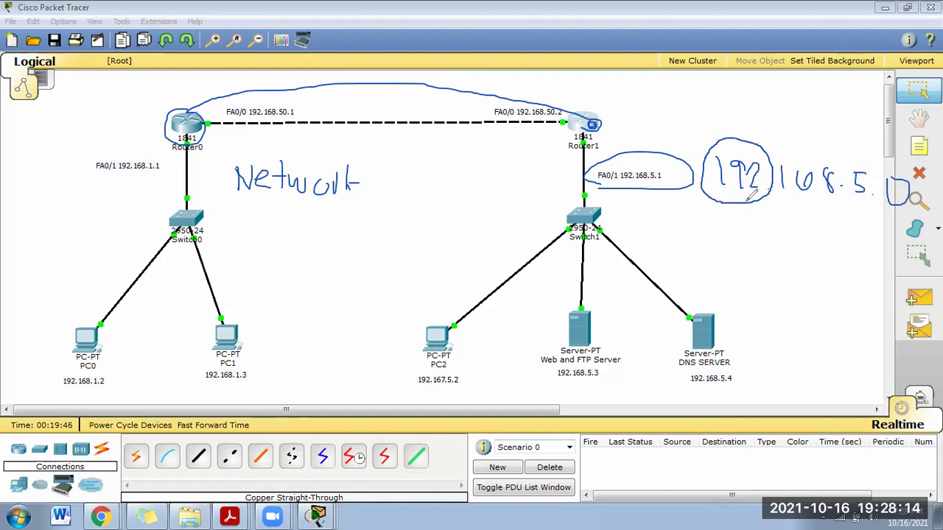
{"action": "mouse_move", "coordinate": [735, 236]}
{"action": "left_mouse_down"}
{"action": "mouse_move", "coordinate": [758, 232]}
{"action": "mouse_move", "coordinate": [723, 263]}
{"action": "mouse_move", "coordinate": [777, 237]}
{"action": "mouse_move", "coordinate": [774, 260]}
{"action": "mouse_move", "coordinate": [800, 238]}
{"action": "mouse_move", "coordinate": [807, 250]}
{"action": "mouse_move", "coordinate": [799, 254]}
{"action": "mouse_move", "coordinate": [848, 259]}
{"action": "mouse_move", "coordinate": [856, 234]}
{"action": "mouse_move", "coordinate": [863, 255]}
{"action": "mouse_move", "coordinate": [864, 240]}
{"action": "mouse_move", "coordinate": [885, 238]}
{"action": "mouse_move", "coordinate": [870, 260]}
{"action": "left_mouse_up"}
{"action": "left_click", "coordinate": [814, 255]}
{"action": "mouse_move", "coordinate": [923, 237]}
{"action": "left_mouse_down"}
{"action": "mouse_move", "coordinate": [928, 257]}
{"action": "mouse_move", "coordinate": [934, 239]}
{"action": "left_mouse_up"}
{"action": "left_click_drag", "start_coordinate": [890, 196], "coordinate": [901, 207]}
{"action": "mouse_move", "coordinate": [663, 291]}
{"action": "left_mouse_down"}
{"action": "mouse_move", "coordinate": [657, 315]}
{"action": "mouse_move", "coordinate": [661, 300]}
{"action": "mouse_move", "coordinate": [673, 299]}
{"action": "mouse_move", "coordinate": [684, 313]}
{"action": "mouse_move", "coordinate": [704, 309]}
{"action": "mouse_move", "coordinate": [695, 320]}
{"action": "mouse_move", "coordinate": [727, 295]}
{"action": "mouse_move", "coordinate": [725, 320]}
{"action": "mouse_move", "coordinate": [783, 296]}
{"action": "mouse_move", "coordinate": [781, 336]}
{"action": "mouse_move", "coordinate": [780, 322]}
{"action": "mouse_move", "coordinate": [806, 333]}
{"action": "left_mouse_up"}
{"action": "mouse_move", "coordinate": [181, 109]}
{"action": "left_mouse_down"}
{"action": "mouse_move", "coordinate": [201, 149]}
{"action": "mouse_move", "coordinate": [210, 116]}
{"action": "mouse_move", "coordinate": [186, 107]}
{"action": "mouse_move", "coordinate": [198, 116]}
{"action": "mouse_move", "coordinate": [315, 77]}
{"action": "mouse_move", "coordinate": [447, 88]}
{"action": "mouse_move", "coordinate": [506, 119]}
{"action": "mouse_move", "coordinate": [560, 123]}
{"action": "mouse_move", "coordinate": [573, 109]}
{"action": "mouse_move", "coordinate": [527, 88]}
{"action": "mouse_move", "coordinate": [482, 97]}
{"action": "mouse_move", "coordinate": [477, 116]}
{"action": "mouse_move", "coordinate": [545, 108]}
{"action": "mouse_move", "coordinate": [473, 98]}
{"action": "mouse_move", "coordinate": [472, 114]}
{"action": "mouse_move", "coordinate": [499, 129]}
{"action": "mouse_move", "coordinate": [572, 106]}
{"action": "left_mouse_up"}
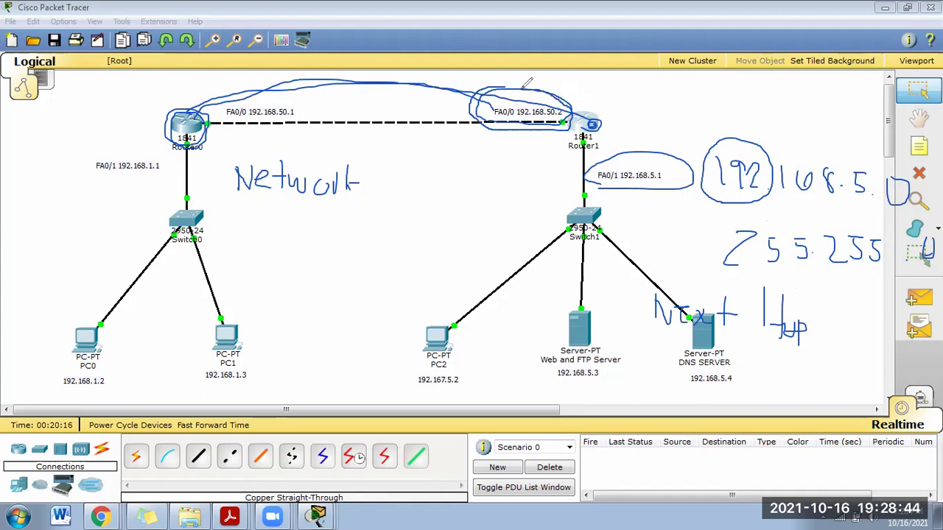
{"action": "mouse_move", "coordinate": [368, 174]}
{"action": "left_mouse_down"}
{"action": "mouse_move", "coordinate": [375, 187]}
{"action": "mouse_move", "coordinate": [381, 171]}
{"action": "left_mouse_up"}
{"action": "mouse_move", "coordinate": [632, 145]}
{"action": "left_mouse_down"}
{"action": "mouse_move", "coordinate": [616, 187]}
{"action": "mouse_move", "coordinate": [681, 186]}
{"action": "mouse_move", "coordinate": [691, 171]}
{"action": "left_mouse_up"}
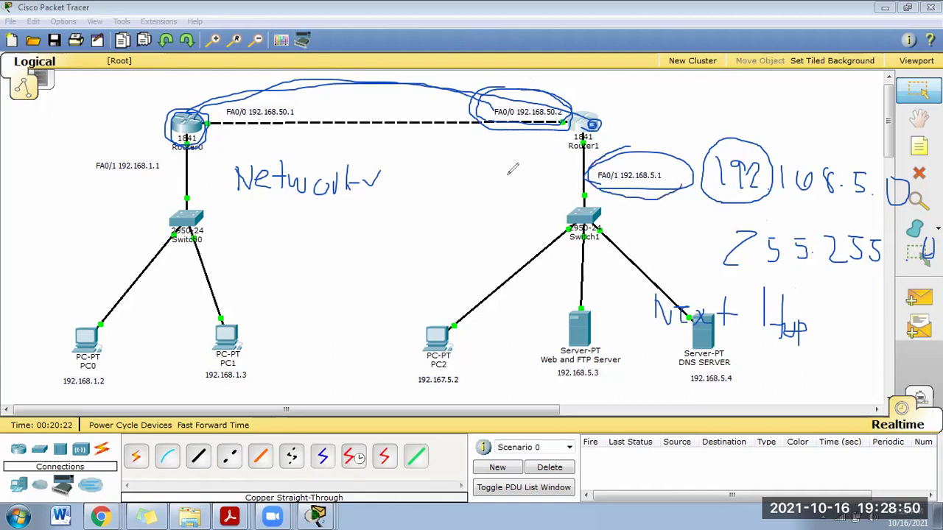
{"action": "key", "text": "Escape"}
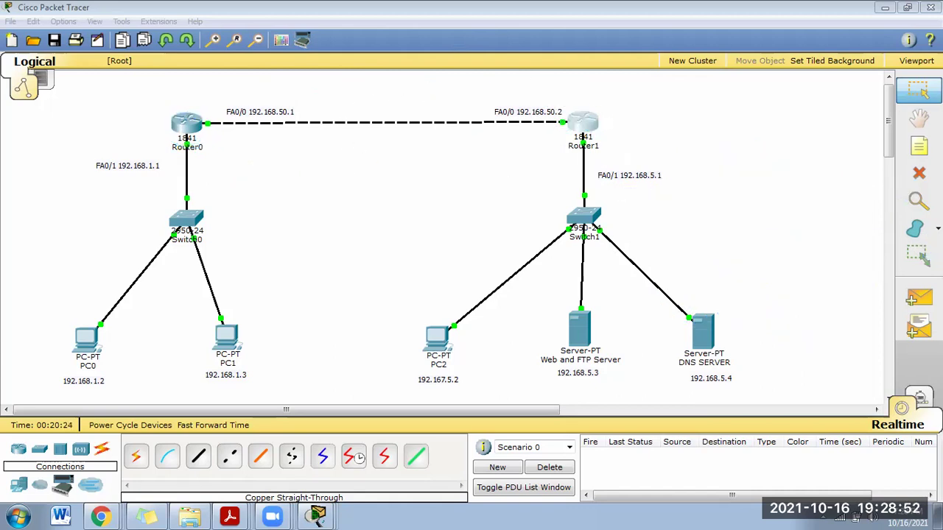
Add a static route on Router0 for network 192.168.5.0, mask 255.255.255.0, next hop 192.168.50.2, and close its settings.
{"action": "left_click", "coordinate": [190, 127]}
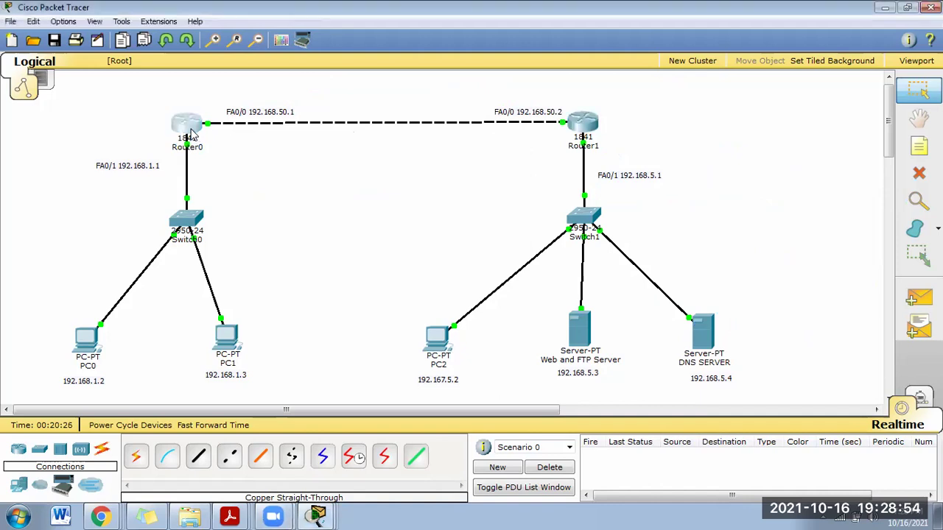
{"action": "left_click_drag", "start_coordinate": [386, 97], "coordinate": [238, 154]}
{"action": "left_click", "coordinate": [154, 247]}
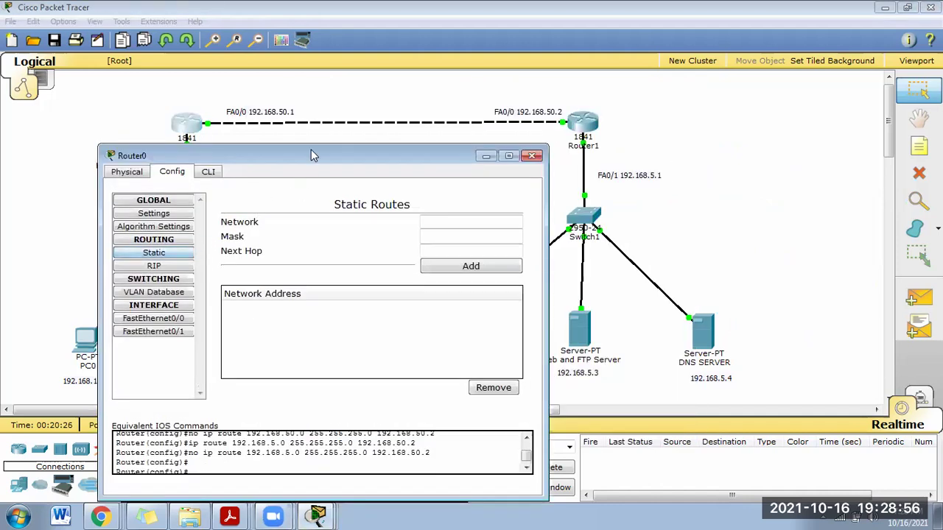
{"action": "left_click_drag", "start_coordinate": [311, 151], "coordinate": [246, 236]}
{"action": "left_click", "coordinate": [359, 307]}
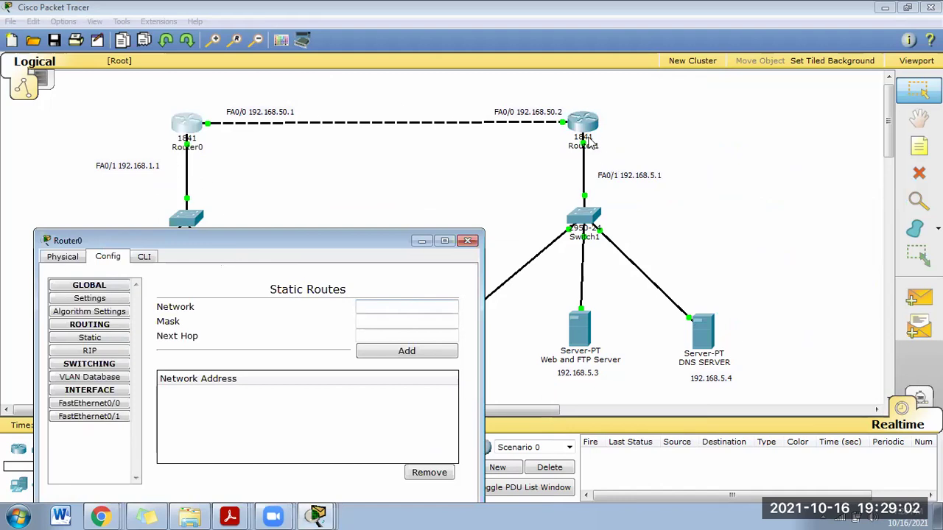
{"action": "left_click", "coordinate": [409, 321]}
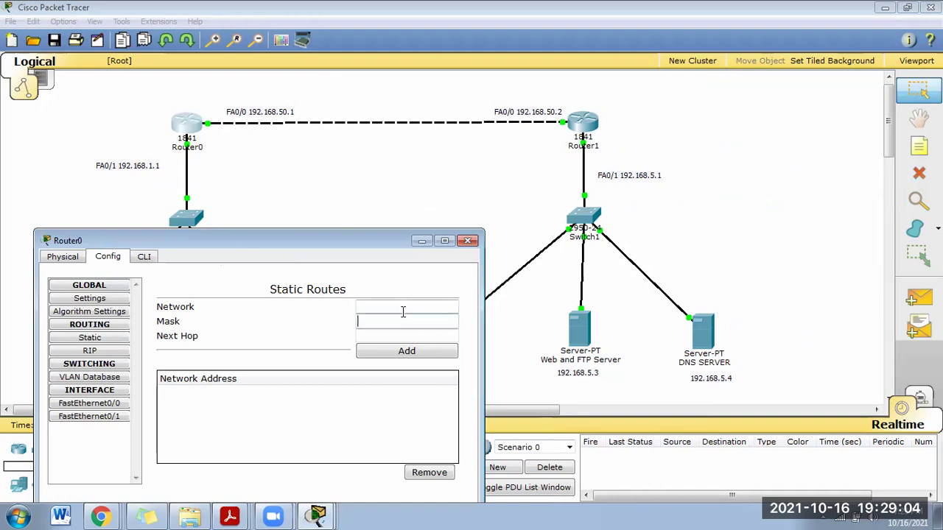
{"action": "left_click", "coordinate": [403, 312]}
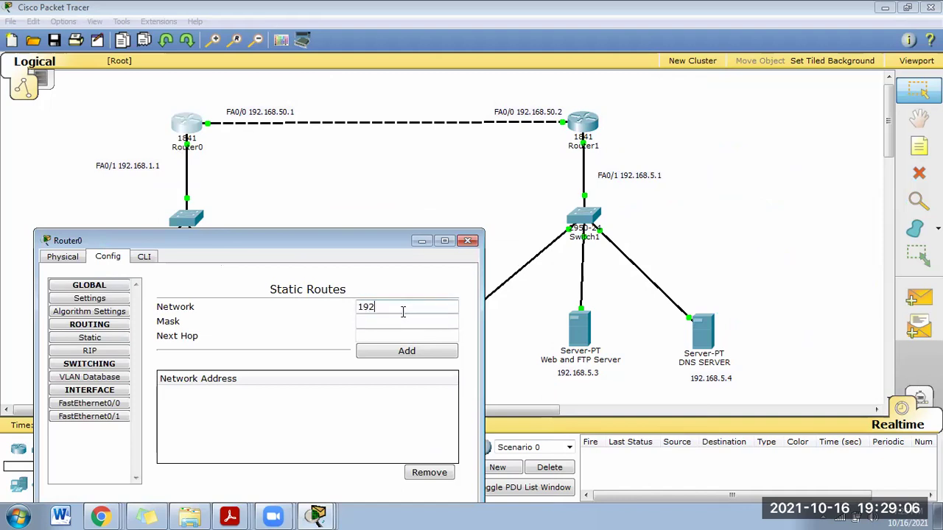
{"action": "type", "text": "192.167"}
{"action": "type", "text": ".5.0"}
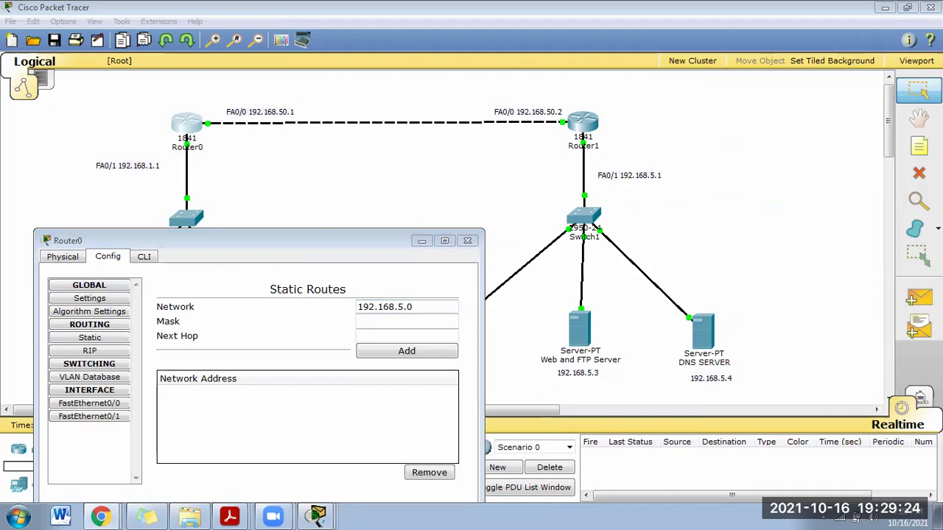
{"action": "left_click", "coordinate": [367, 324]}
{"action": "type", "text": "255.255.255.0"}
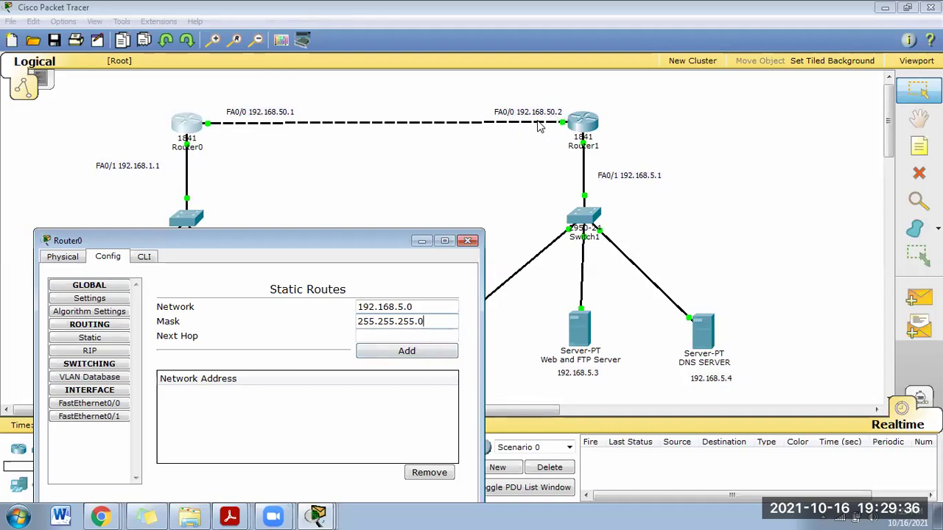
{"action": "left_click", "coordinate": [358, 333]}
{"action": "type", "text": "192.168.50.2"}
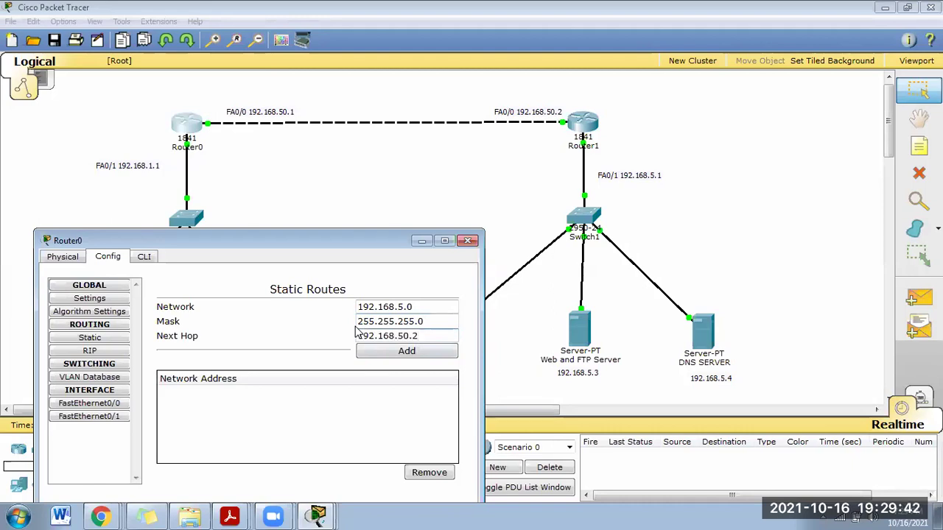
{"action": "left_click", "coordinate": [412, 352]}
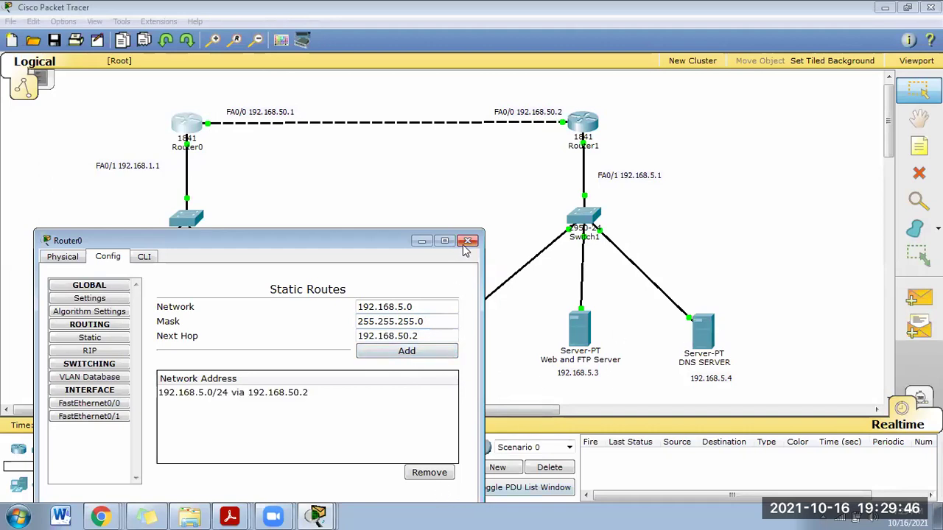
{"action": "left_click_drag", "start_coordinate": [343, 245], "coordinate": [343, 171]}
{"action": "left_click", "coordinate": [469, 168]}
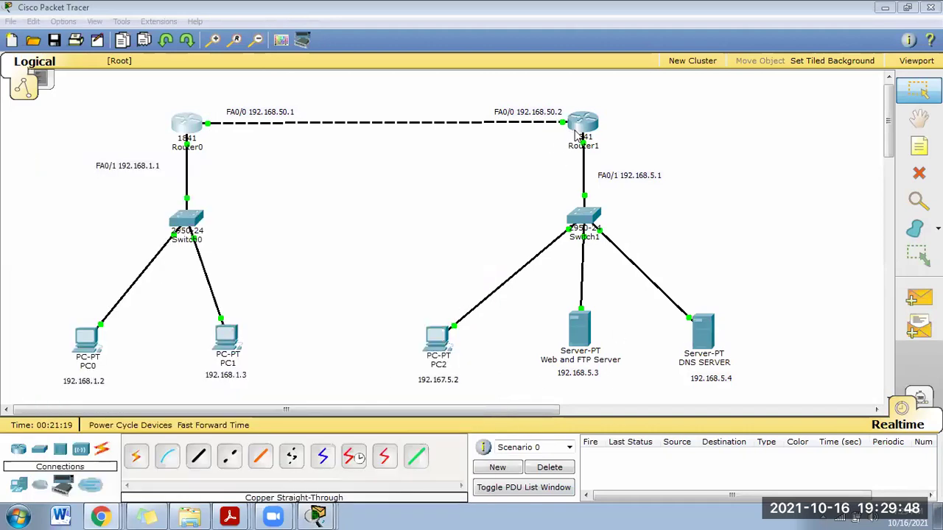
Add a static route on Router1 for network 192.168.1.0, mask 255.255.255.0, next hop 192.168.50.1, and close its settings.
{"action": "left_click", "coordinate": [583, 124]}
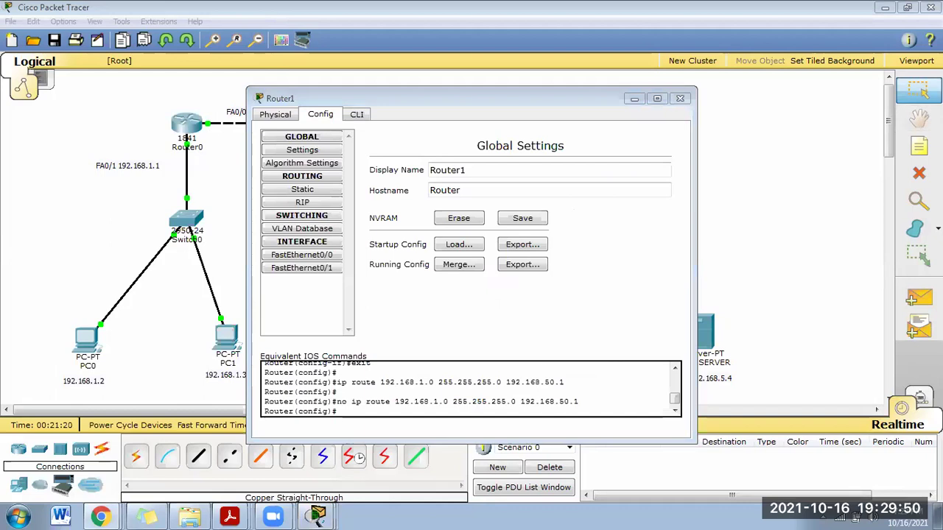
{"action": "left_click", "coordinate": [302, 193]}
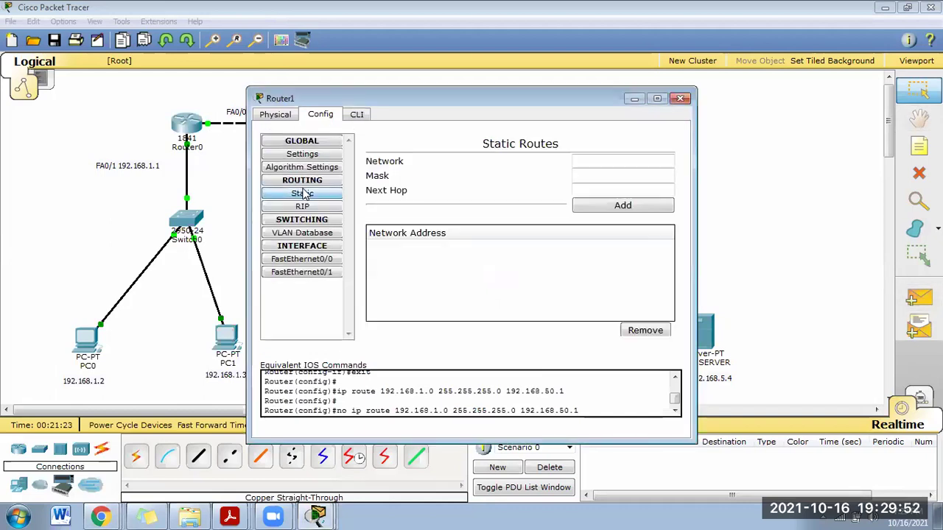
{"action": "left_click_drag", "start_coordinate": [542, 99], "coordinate": [506, 226]}
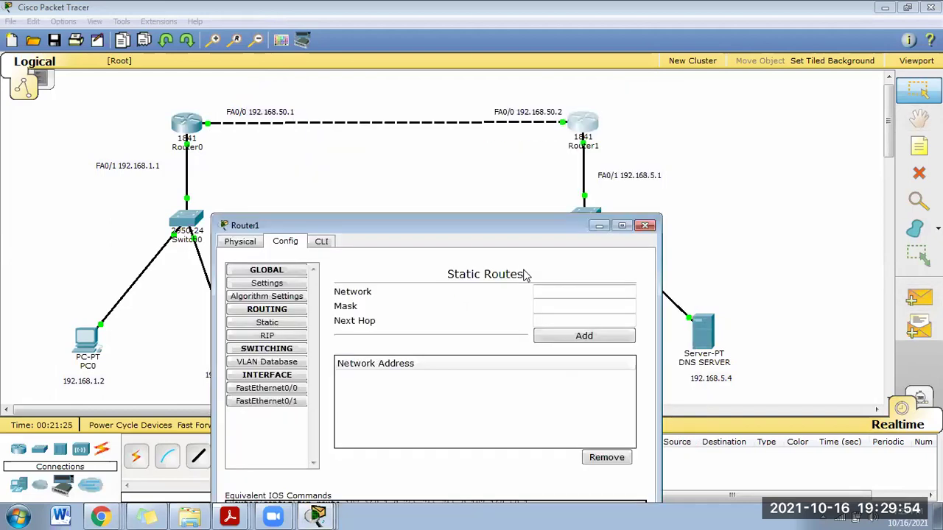
{"action": "type", "text": "2.1"}
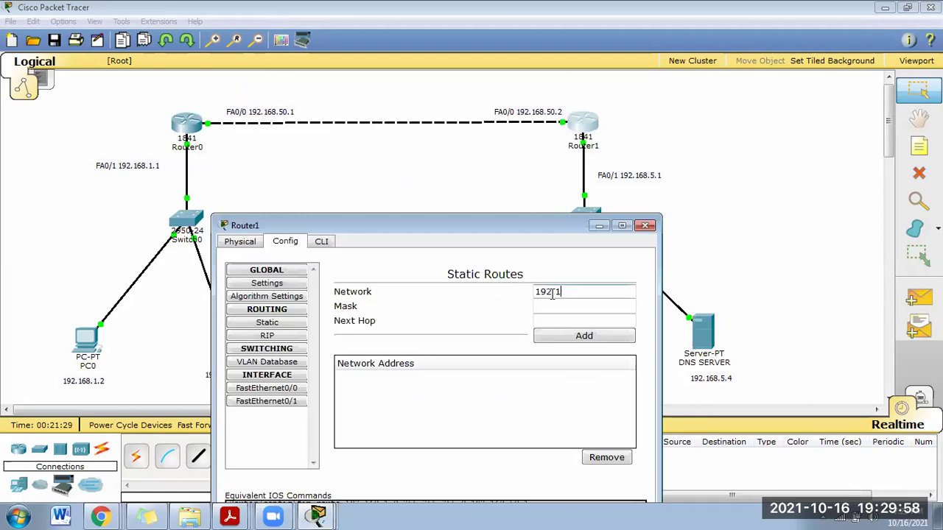
{"action": "type", "text": "."}
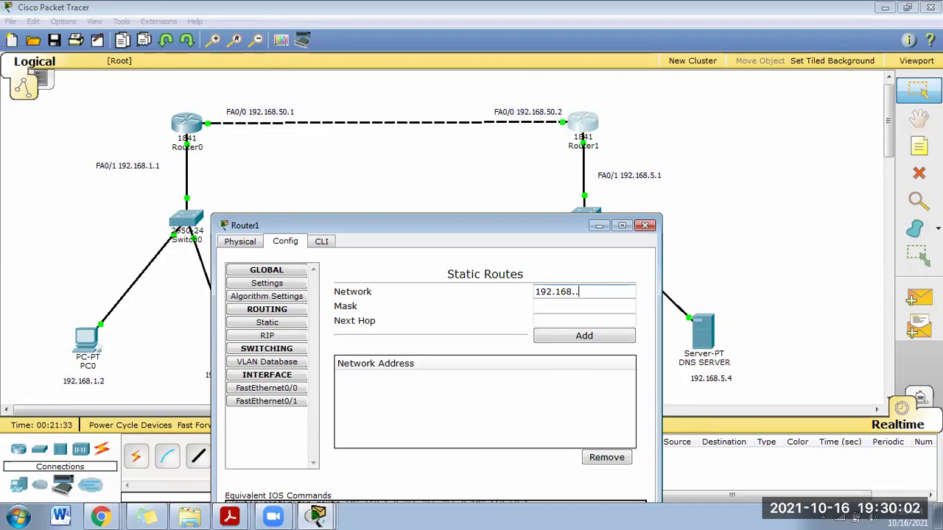
{"action": "type", "text": "01.0"}
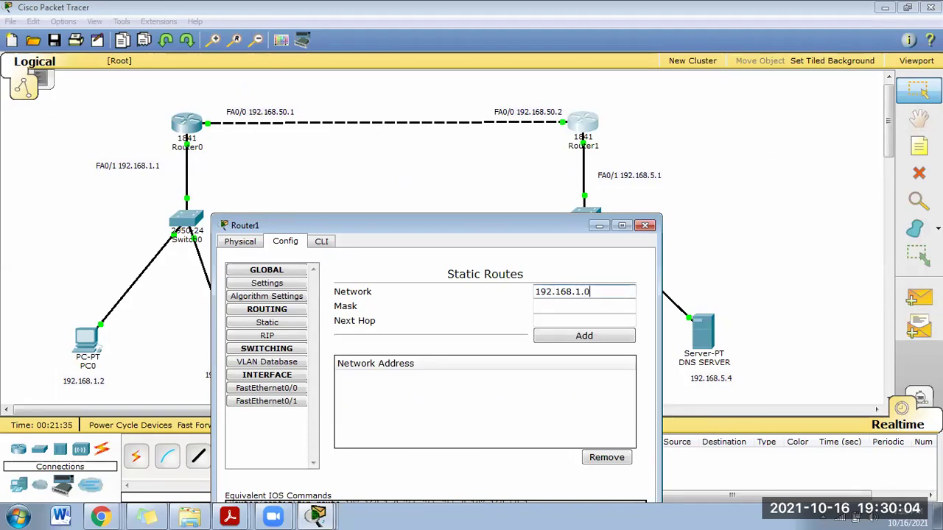
{"action": "left_click", "coordinate": [563, 310]}
{"action": "type", "text": "255.255.255.0"}
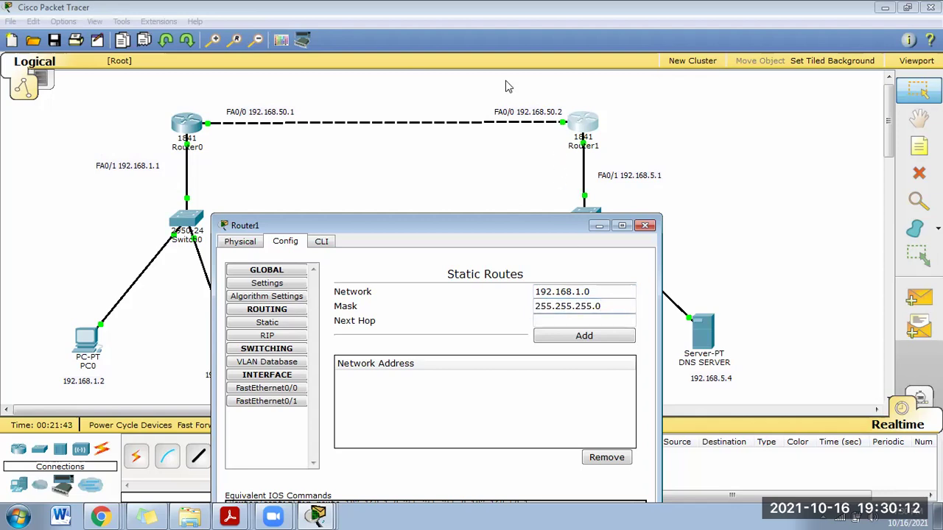
{"action": "left_click", "coordinate": [582, 325]}
{"action": "type", "text": "192.168.50.1"}
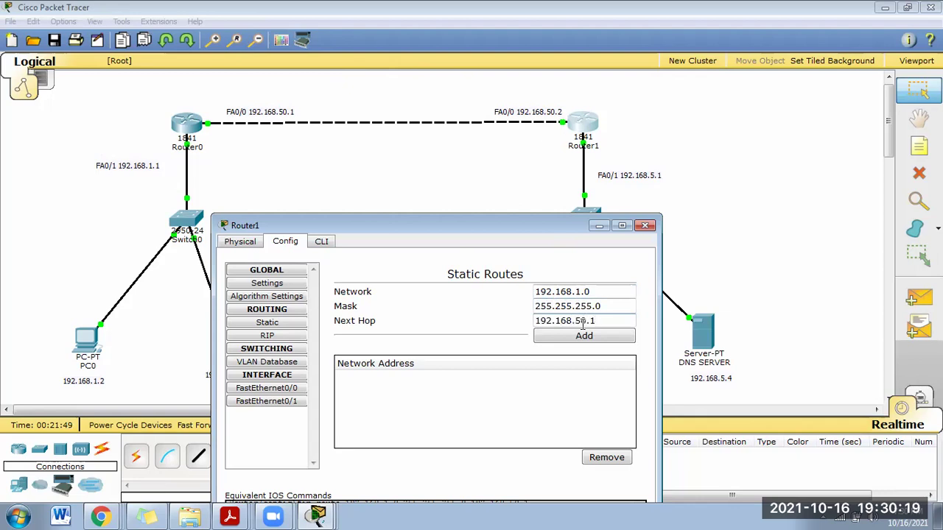
{"action": "left_click", "coordinate": [646, 226]}
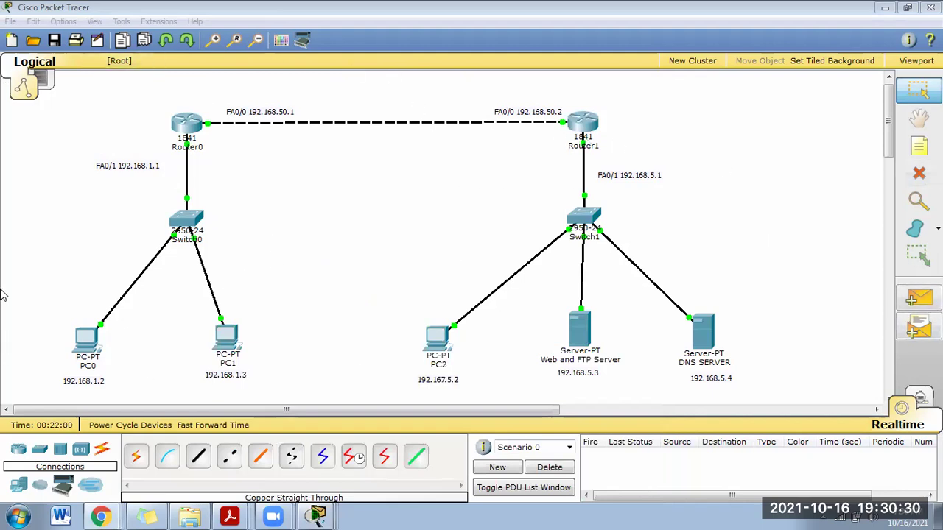
Ping the DNS server at 192.168.5.4 from PC0's command prompt.
{"action": "left_click", "coordinate": [98, 349]}
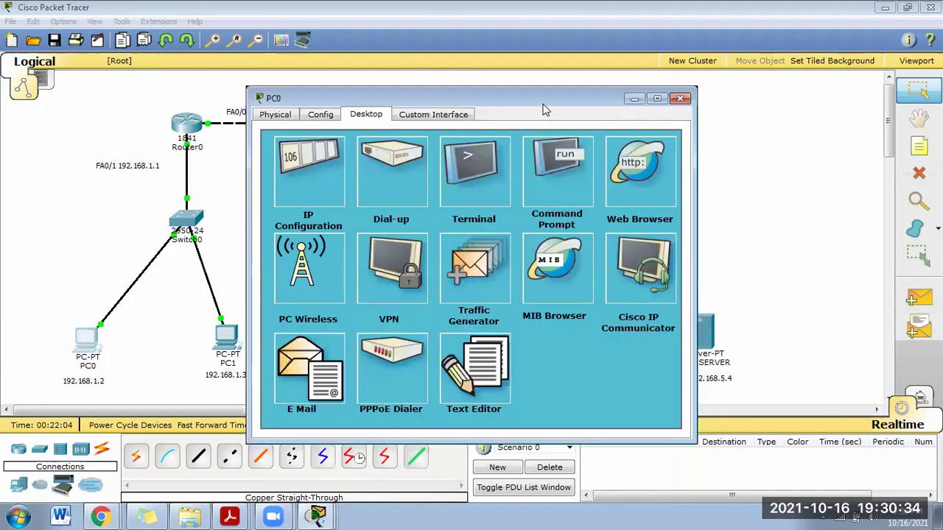
{"action": "left_click_drag", "start_coordinate": [545, 109], "coordinate": [348, 113]}
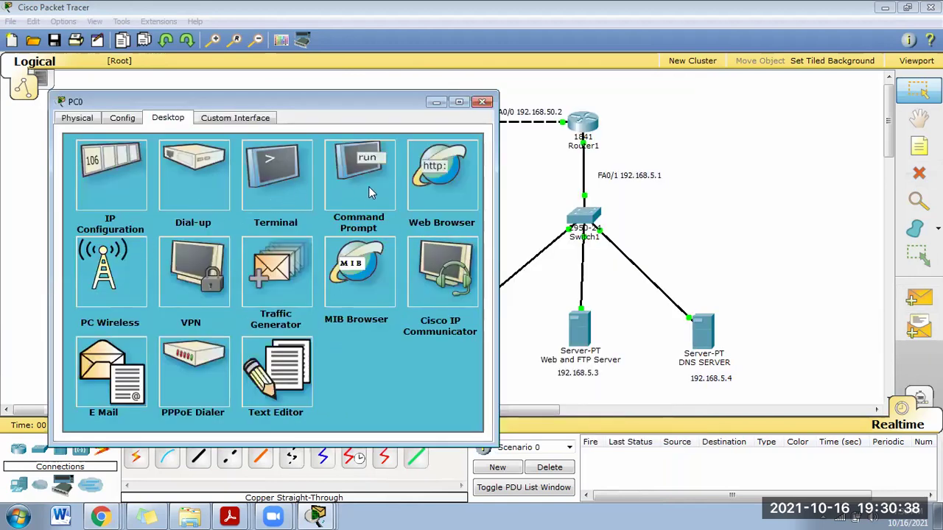
{"action": "left_click", "coordinate": [368, 190]}
{"action": "type", "text": "PING 192.168.5.4"}
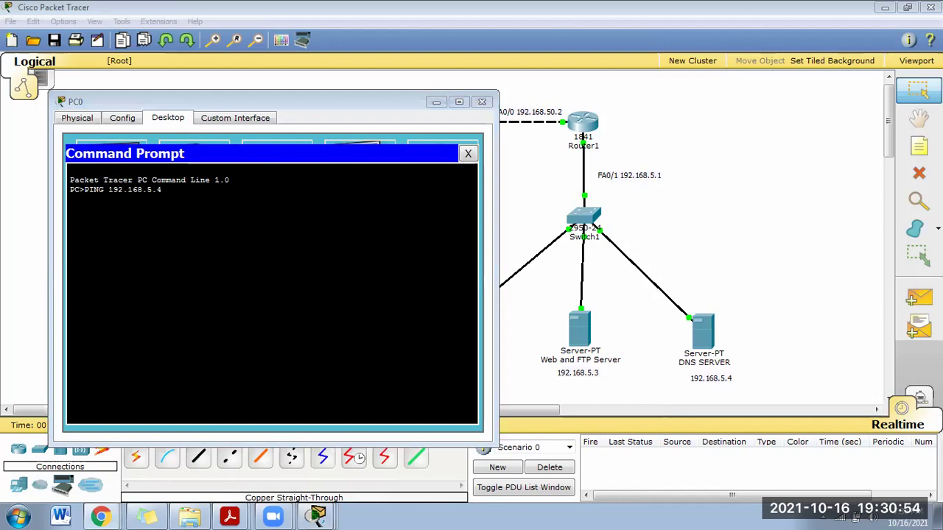
{"action": "key", "text": "Return"}
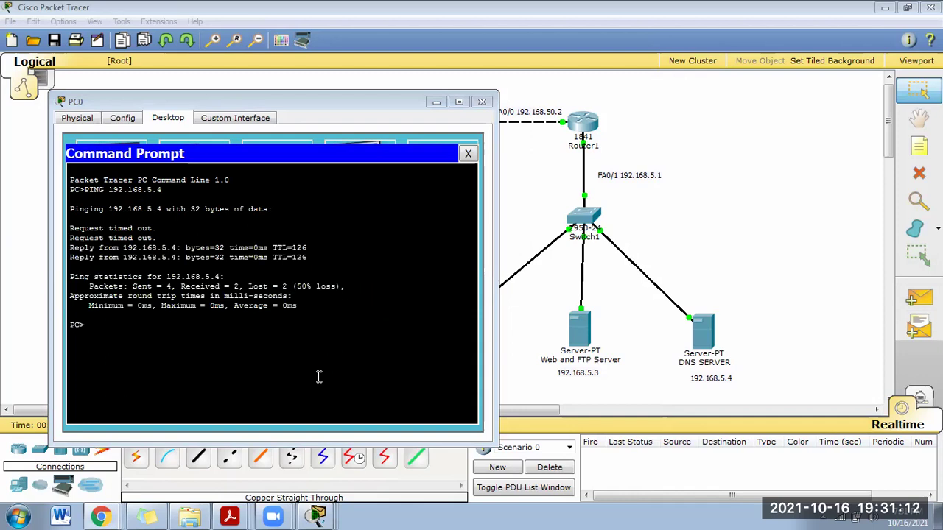
Repeat the ping from PC0 to 192.168.5.4 to recheck connectivity with the DNS server.
{"action": "left_click", "coordinate": [199, 379]}
{"action": "key", "text": "Up"}
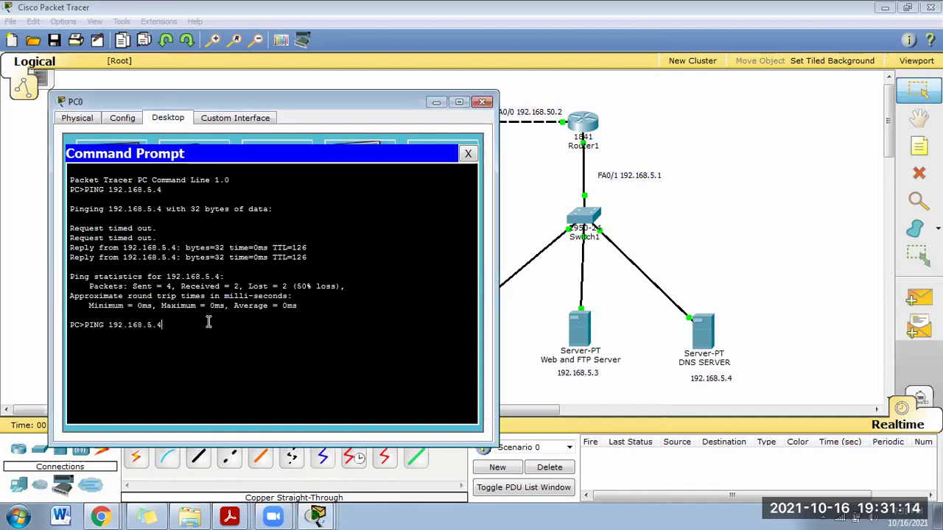
{"action": "key", "text": "BackSpace"}
{"action": "type", "text": "4"}
{"action": "key", "text": "Return"}
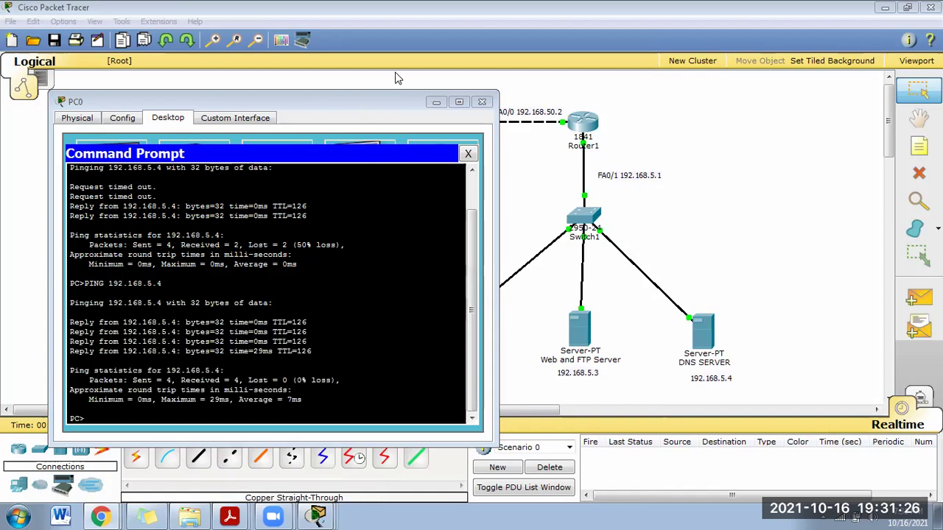
{"action": "left_click_drag", "start_coordinate": [370, 105], "coordinate": [573, 160]}
{"action": "left_click_drag", "start_coordinate": [507, 157], "coordinate": [325, 123]}
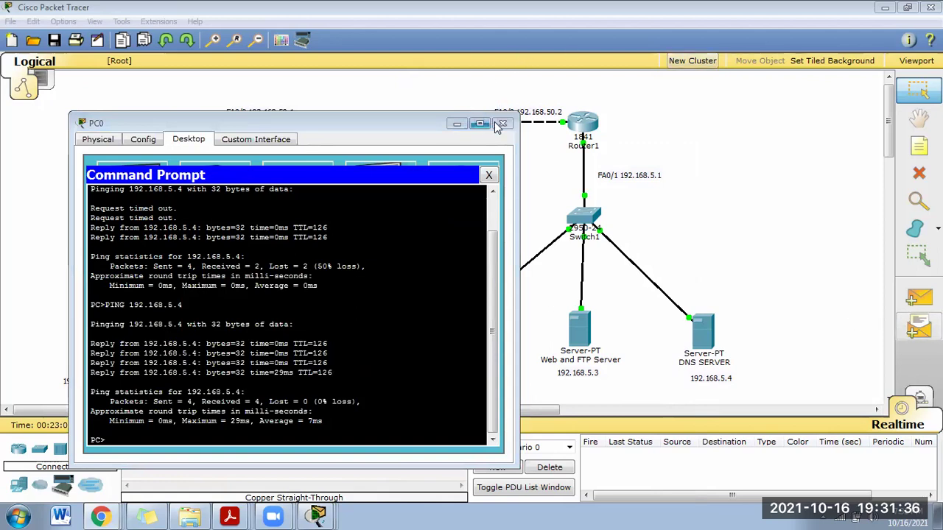
Add an A record named PC0 with address 192.168.1.2 to the DNS service of the DNS server.
{"action": "left_click", "coordinate": [704, 332]}
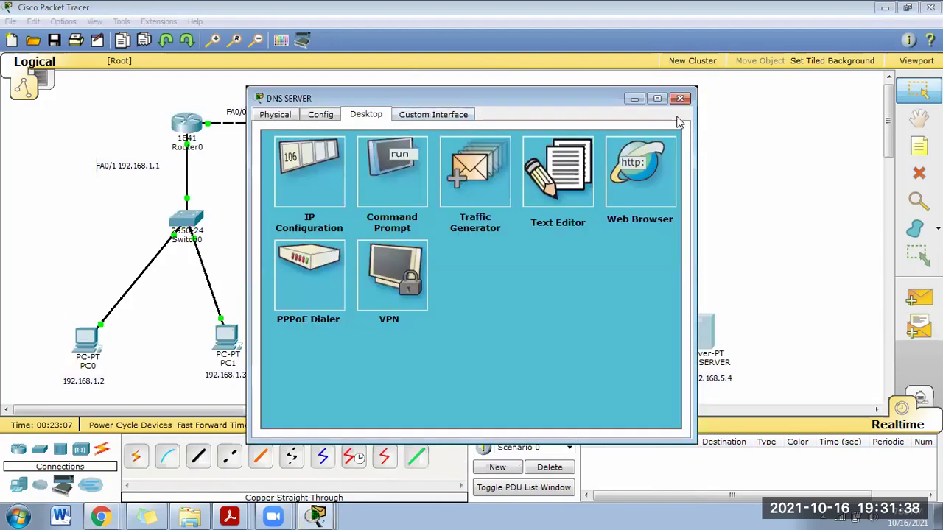
{"action": "left_click", "coordinate": [701, 295]}
{"action": "left_click", "coordinate": [708, 328]}
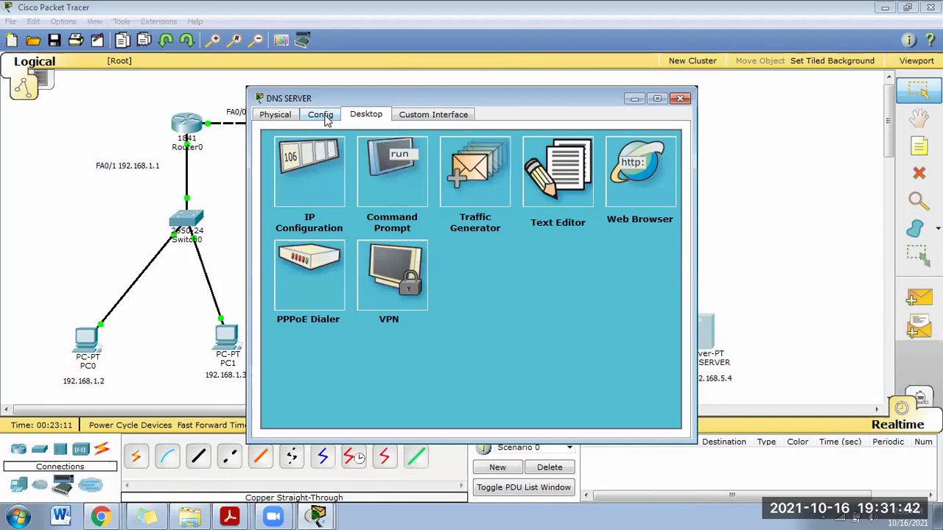
{"action": "left_click", "coordinate": [327, 120]}
{"action": "left_click_drag", "start_coordinate": [436, 96], "coordinate": [561, 97]}
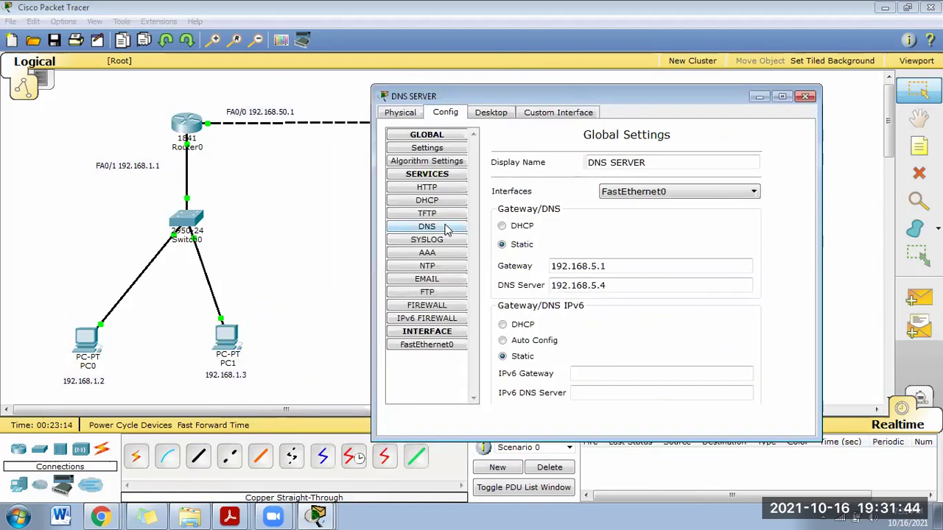
{"action": "left_click", "coordinate": [427, 226]}
{"action": "left_click", "coordinate": [580, 202]}
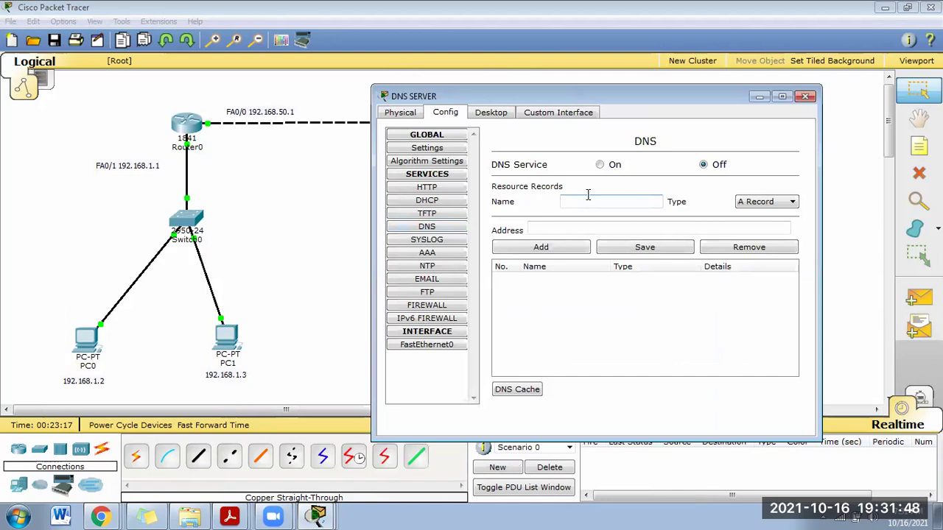
{"action": "type", "text": "PC0"}
{"action": "left_click", "coordinate": [610, 230]}
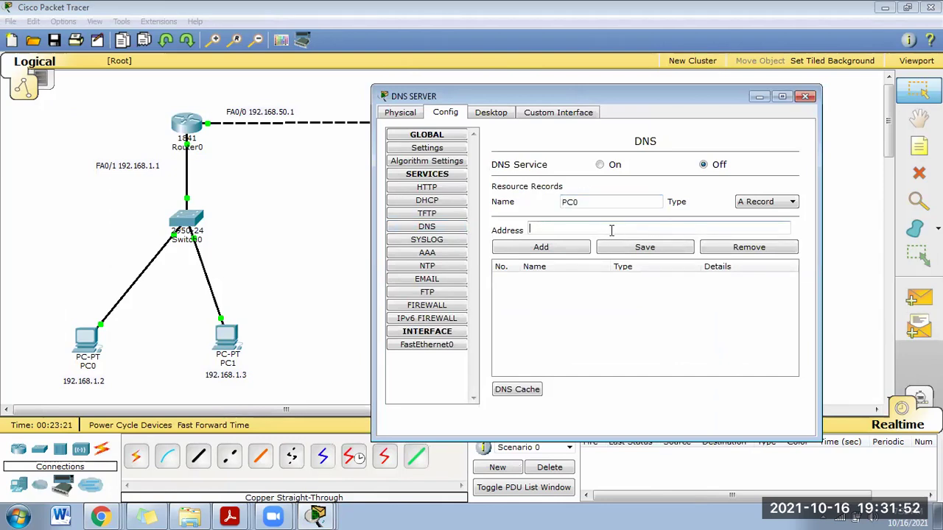
{"action": "type", "text": "192.168.1.2"}
{"action": "left_click", "coordinate": [574, 247]}
Add an A record named PC1 with address 192.168.1.3 on the DNS server and close its settings.
{"action": "left_click", "coordinate": [593, 202]}
{"action": "type", "text": "PC1"}
{"action": "left_click", "coordinate": [602, 223]}
{"action": "type", "text": "192.168.1.3"}
{"action": "left_click", "coordinate": [566, 248]}
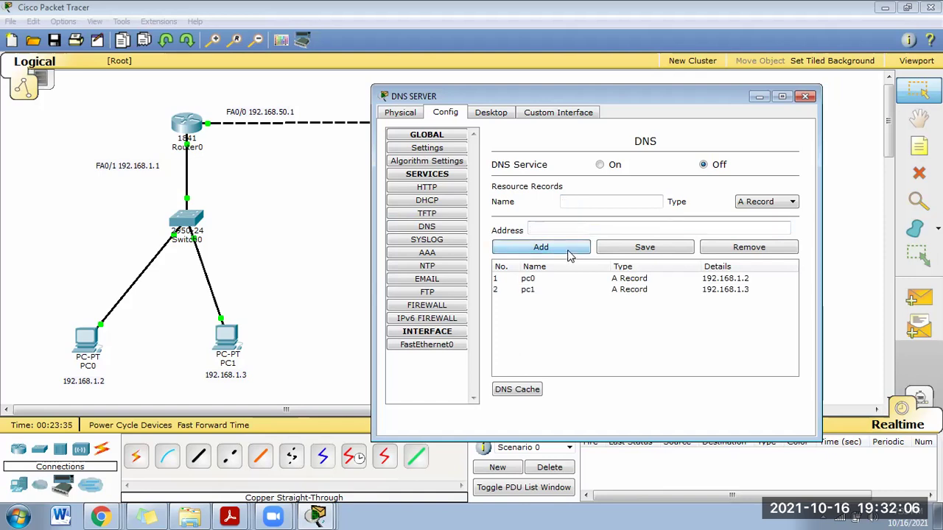
{"action": "left_click_drag", "start_coordinate": [498, 95], "coordinate": [286, 88]}
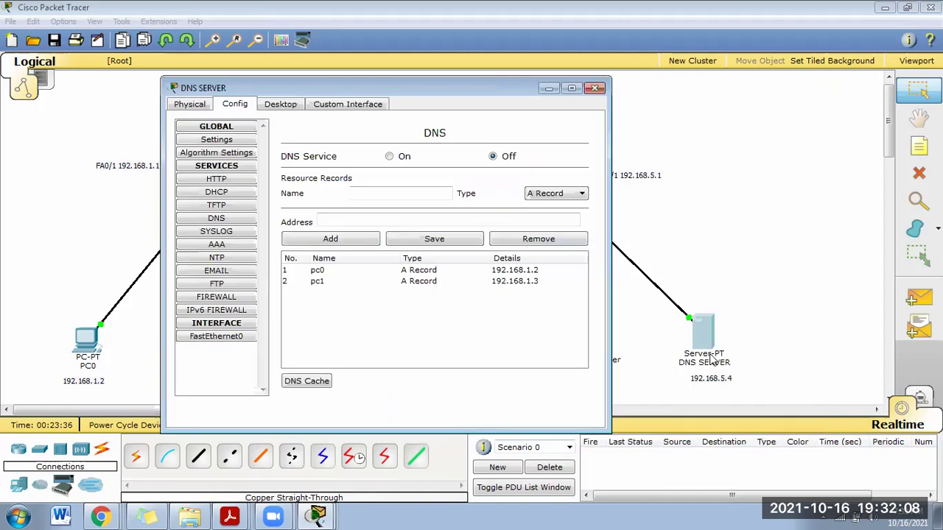
{"action": "left_click", "coordinate": [595, 88]}
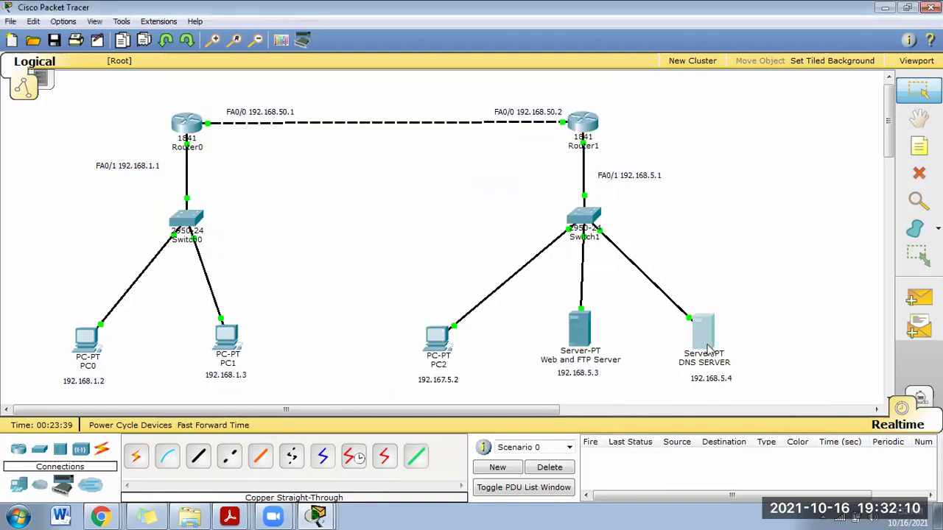
Add an A record named PC2 with address 192.168.5.2 to the DNS service of the DNS server.
{"action": "left_click", "coordinate": [702, 335]}
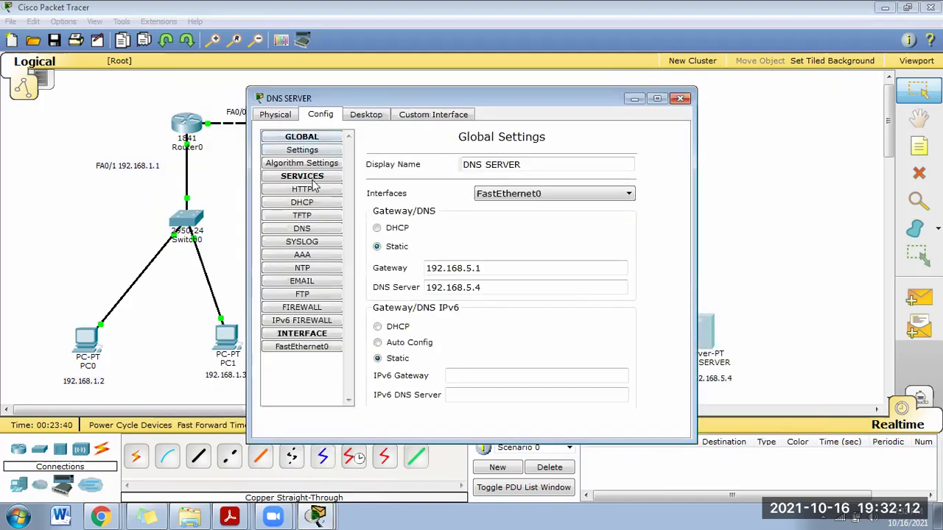
{"action": "left_click", "coordinate": [308, 231]}
{"action": "left_click_drag", "start_coordinate": [453, 100], "coordinate": [716, 139]}
{"action": "left_click", "coordinate": [618, 197]}
{"action": "left_click", "coordinate": [691, 232]}
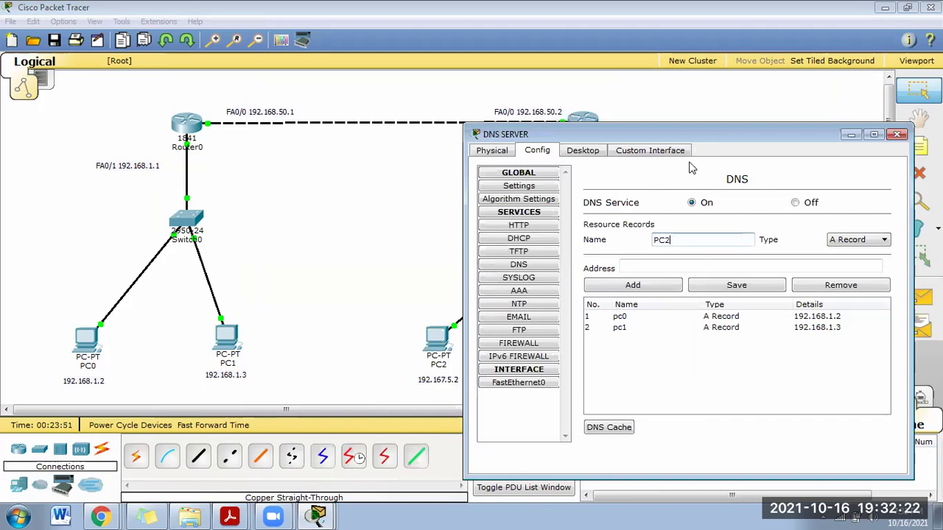
{"action": "left_click_drag", "start_coordinate": [670, 140], "coordinate": [181, 101]}
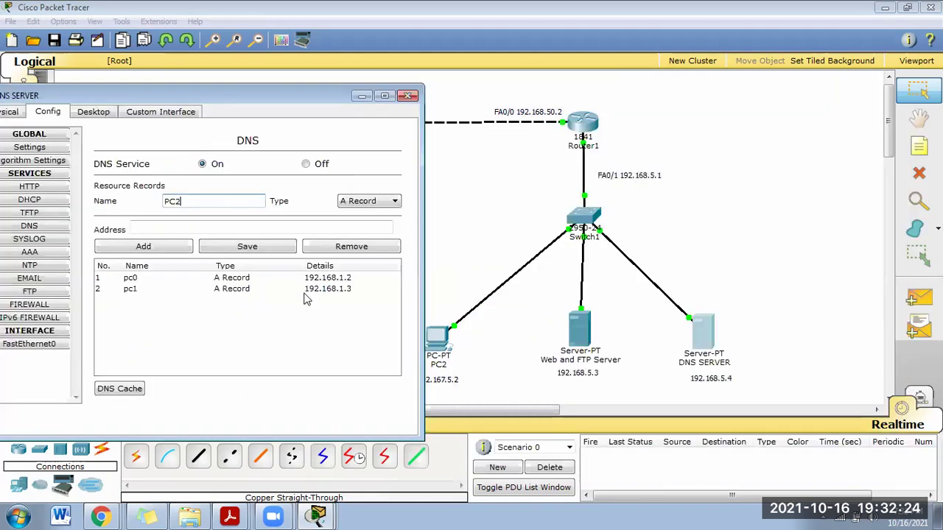
{"action": "left_click_drag", "start_coordinate": [291, 98], "coordinate": [262, 95]}
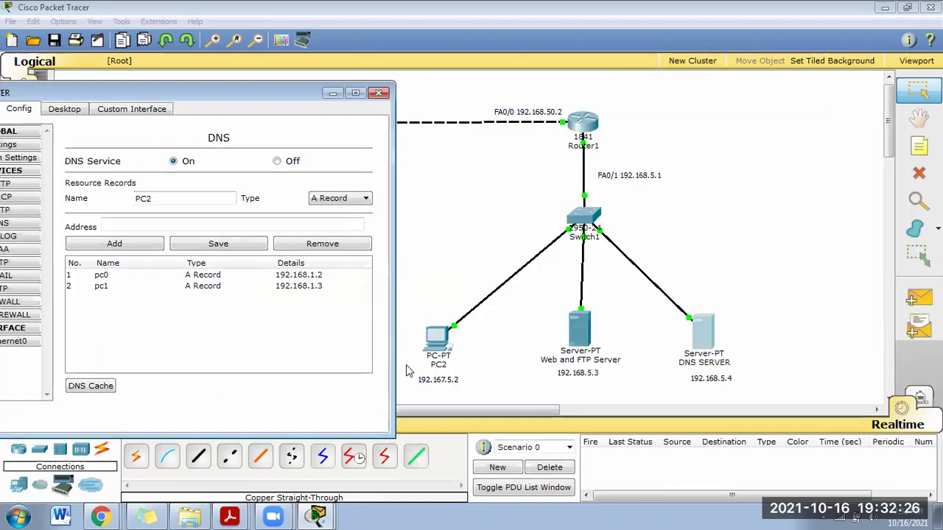
{"action": "left_click", "coordinate": [200, 228]}
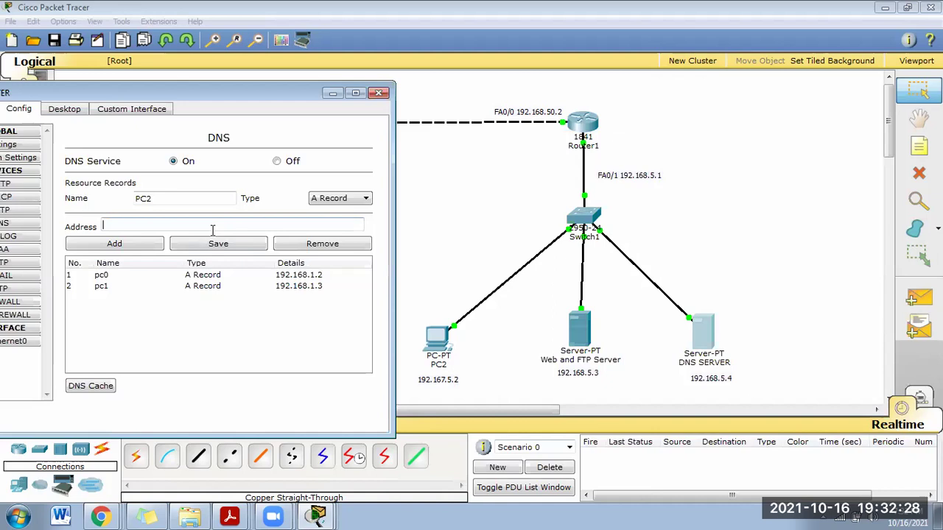
{"action": "type", "text": "192.168"}
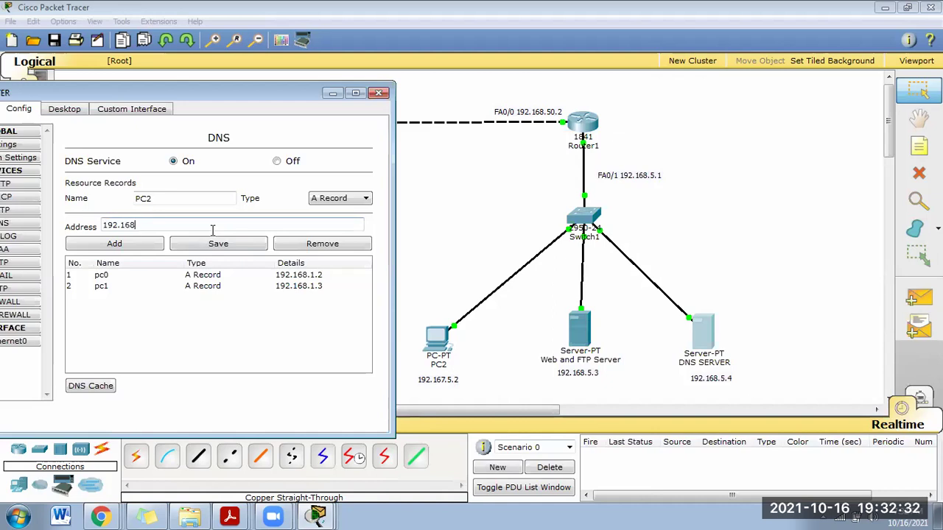
{"action": "type", "text": ".5.2"}
{"action": "left_click", "coordinate": [116, 244]}
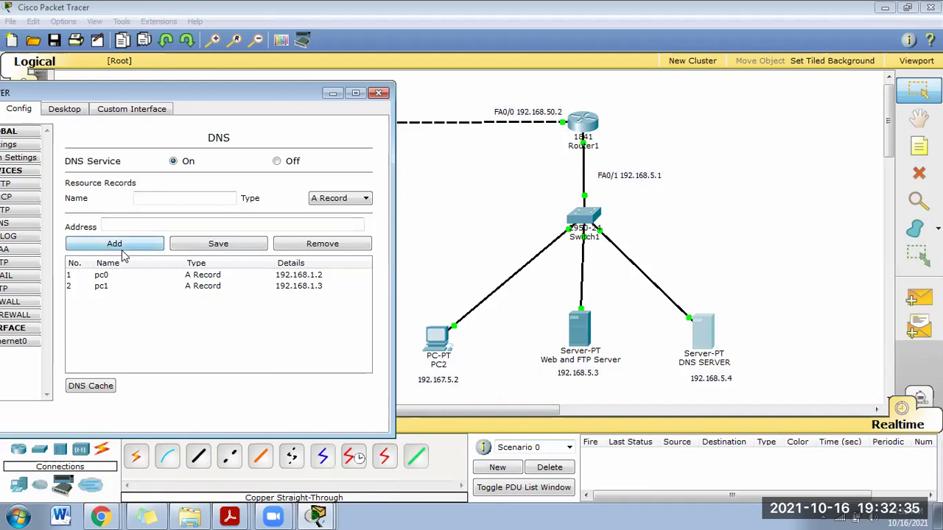
Add an A record named WEB AND FTP SERVER with address 192.168.5.3 on the DNS server.
{"action": "left_click", "coordinate": [193, 198]}
{"action": "type", "text": "WEB AND FTP SERVER"}
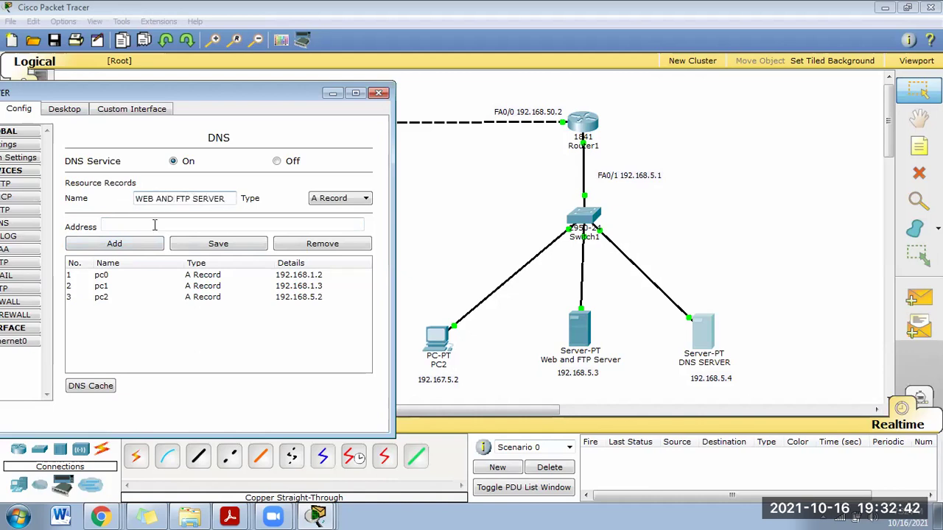
{"action": "left_click", "coordinate": [149, 229]}
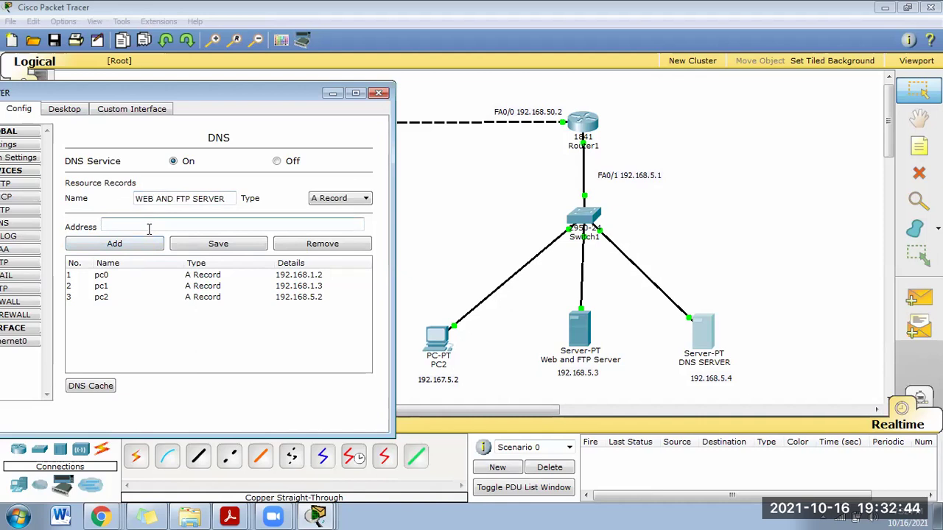
{"action": "type", "text": "192.168.5.3"}
{"action": "left_click", "coordinate": [151, 246]}
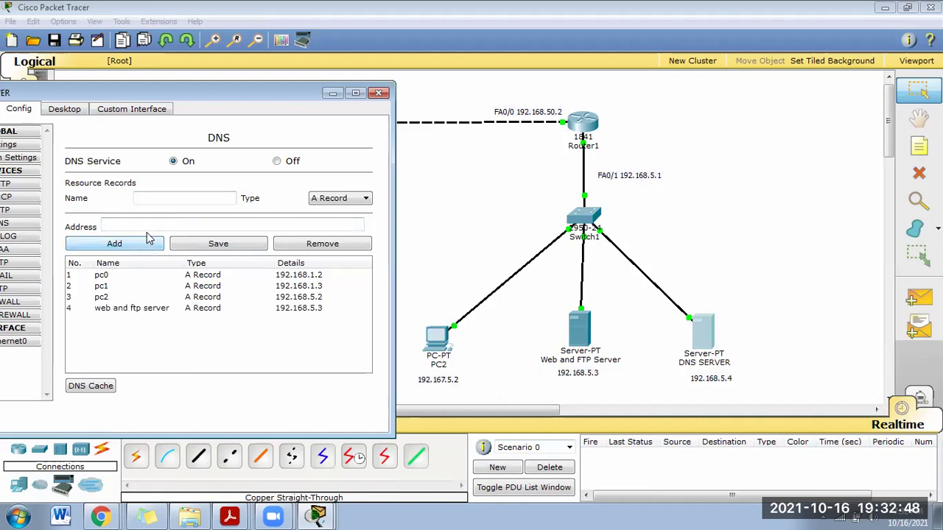
Add an A record named DNS SERVER with address 192.168.5.4 and close the DNS server's settings.
{"action": "left_click", "coordinate": [171, 196]}
{"action": "type", "text": "DB"}
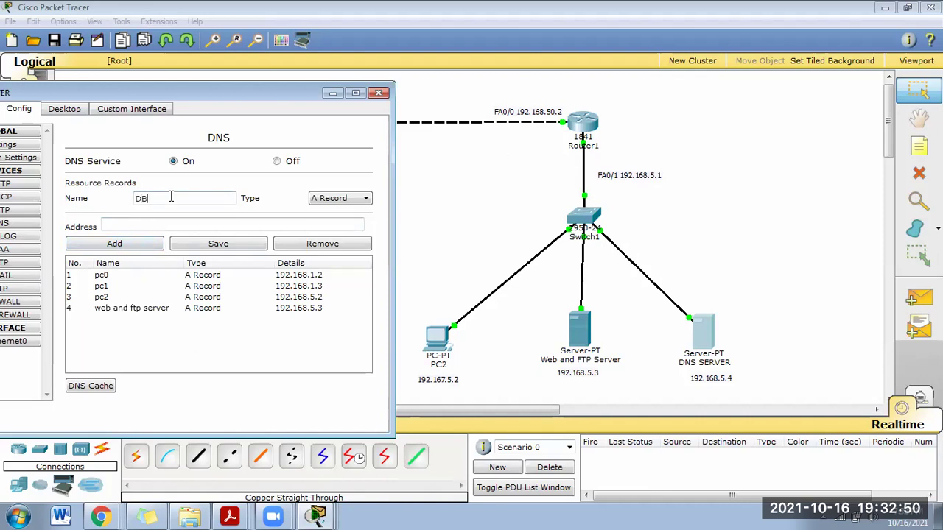
{"action": "type", "text": "NS SERVER"}
{"action": "left_click", "coordinate": [168, 221]}
{"action": "type", "text": "192.168"}
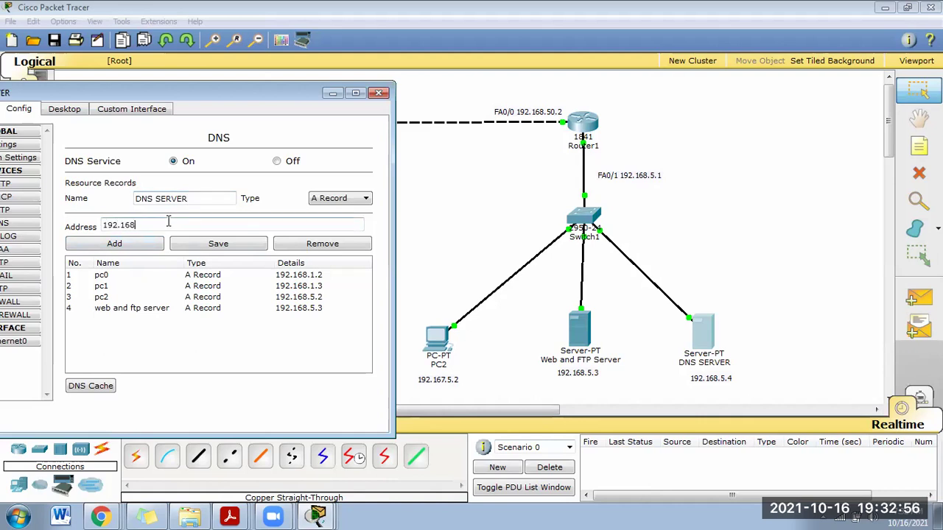
{"action": "type", "text": ".5.4"}
{"action": "left_click", "coordinate": [117, 248]}
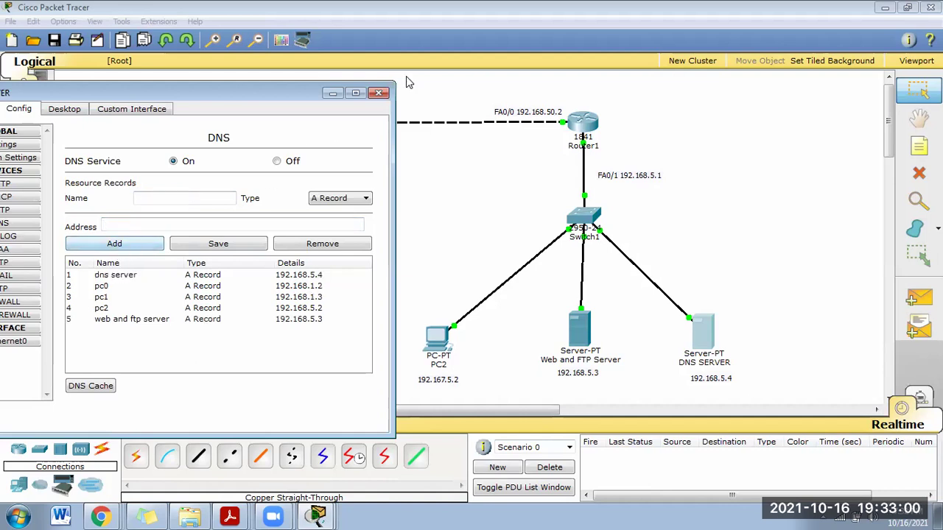
{"action": "left_click", "coordinate": [379, 92]}
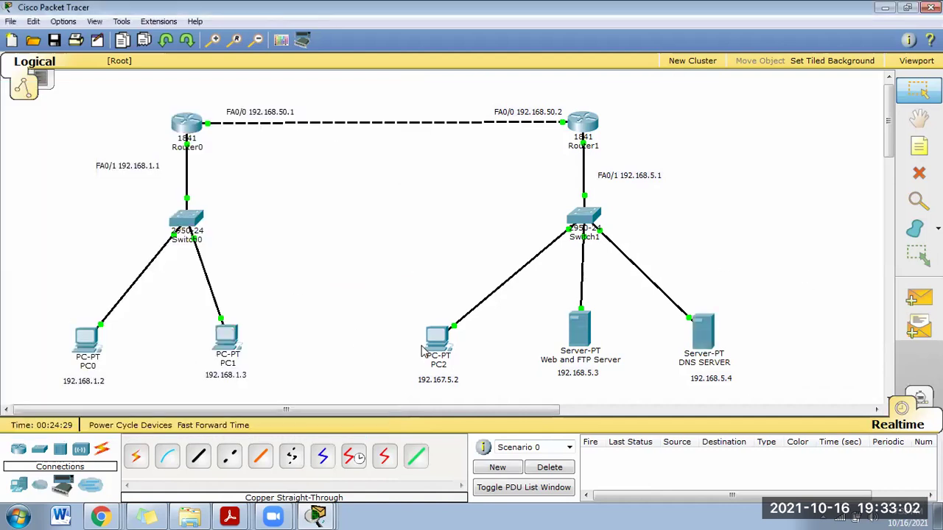
Correct the address label below PC2 to 192.168.5.2.
{"action": "left_click", "coordinate": [427, 344]}
{"action": "left_click", "coordinate": [538, 398]}
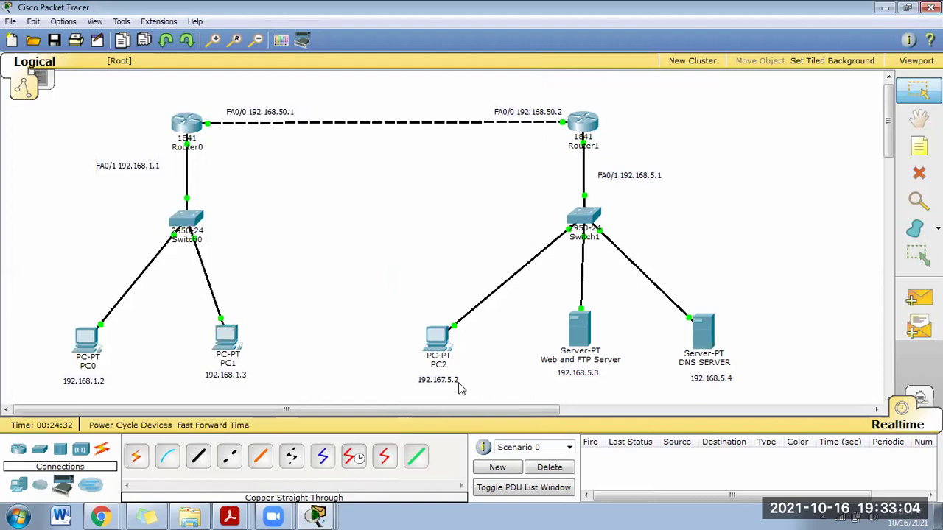
{"action": "left_click", "coordinate": [452, 382]}
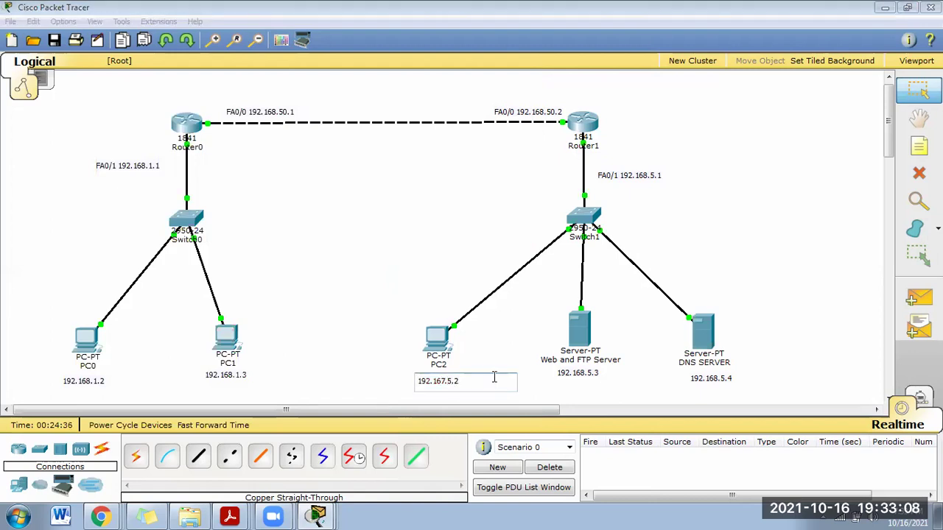
{"action": "type", "text": "\\"}
{"action": "key", "text": "BackSpace"}
{"action": "type", "text": "8"}
Check PC2's IP configuration against its address label and close the PC2 window.
{"action": "left_click", "coordinate": [441, 340]}
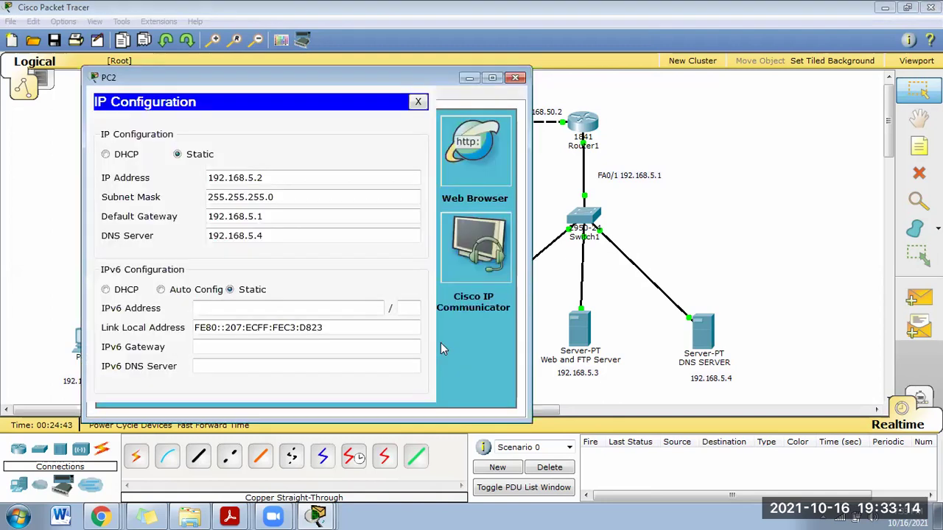
{"action": "left_click", "coordinate": [515, 77]}
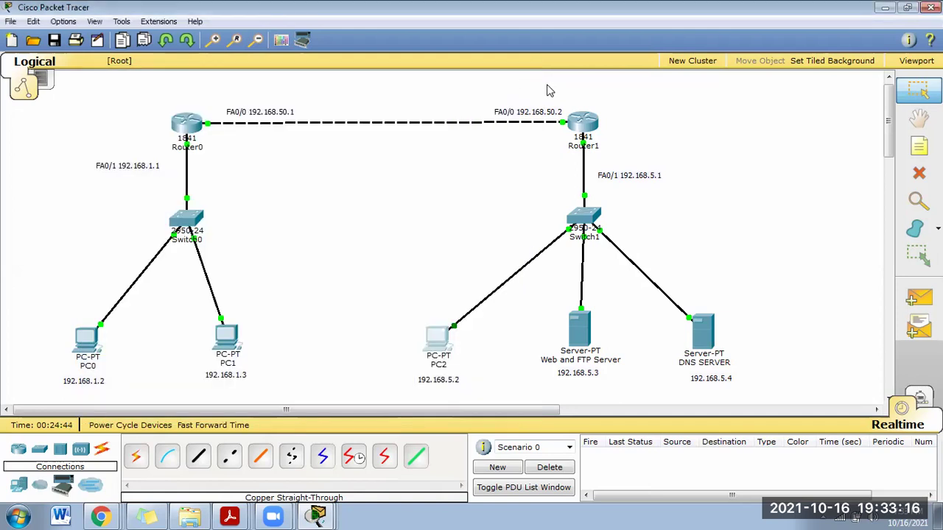
{"action": "left_click", "coordinate": [918, 256]}
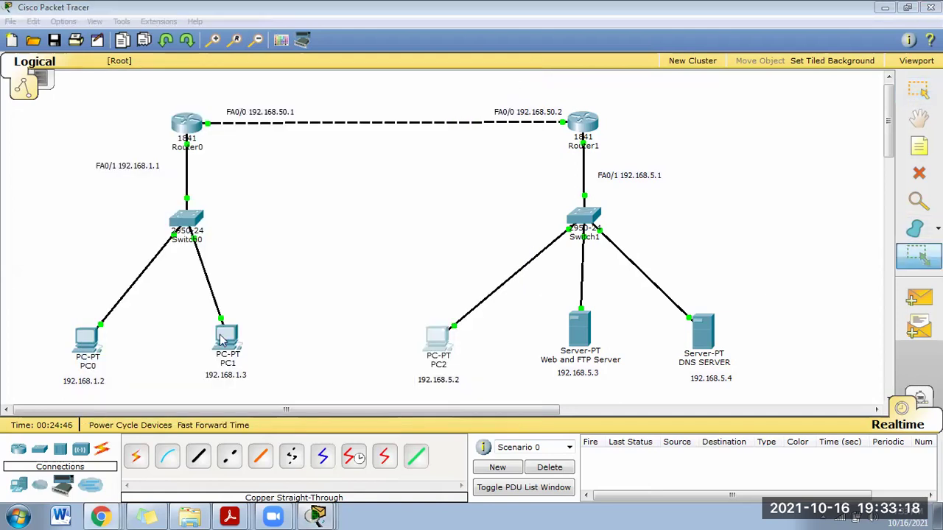
{"action": "left_click", "coordinate": [135, 343]}
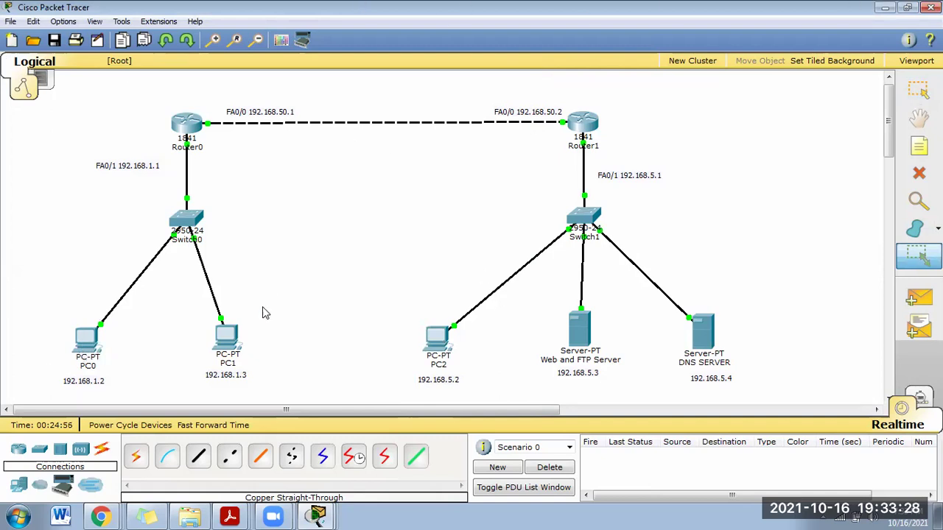
Bring up PC0's command prompt and ping PC1 at 192.168.1.3.
{"action": "left_click", "coordinate": [317, 516]}
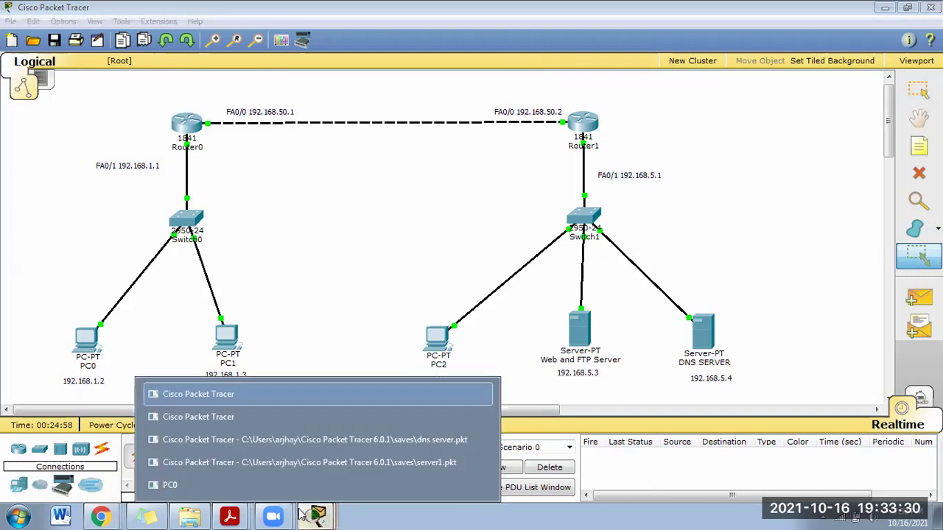
{"action": "left_click", "coordinate": [308, 516]}
{"action": "left_click", "coordinate": [308, 516]}
{"action": "left_click", "coordinate": [184, 484]}
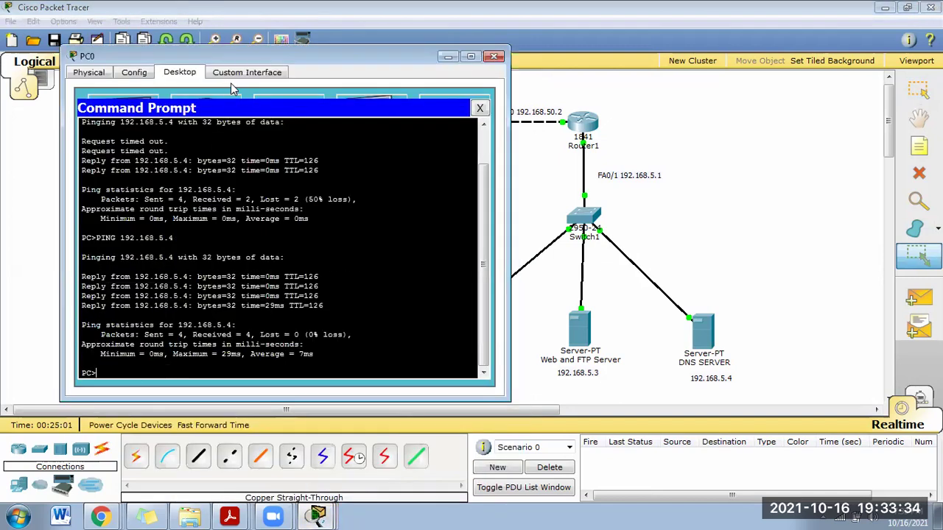
{"action": "left_click_drag", "start_coordinate": [252, 123], "coordinate": [537, 72]}
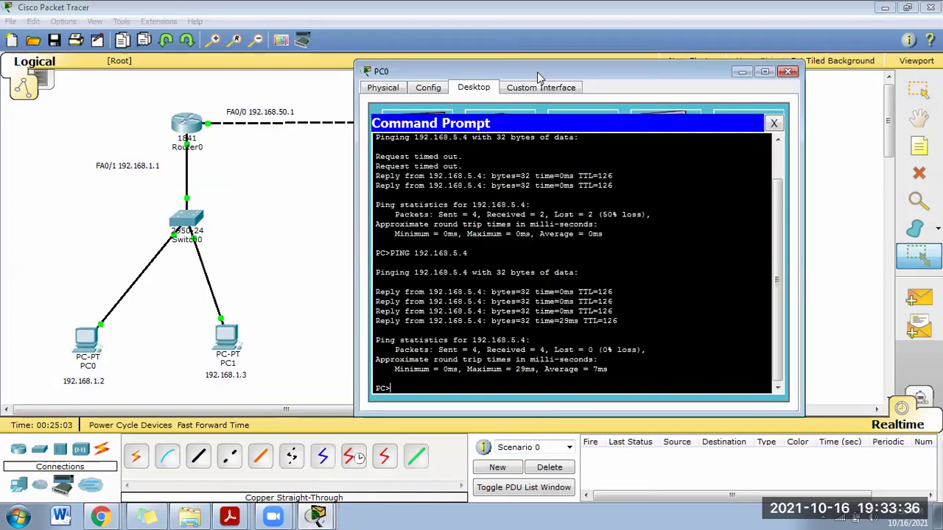
{"action": "type", "text": "PING 192"}
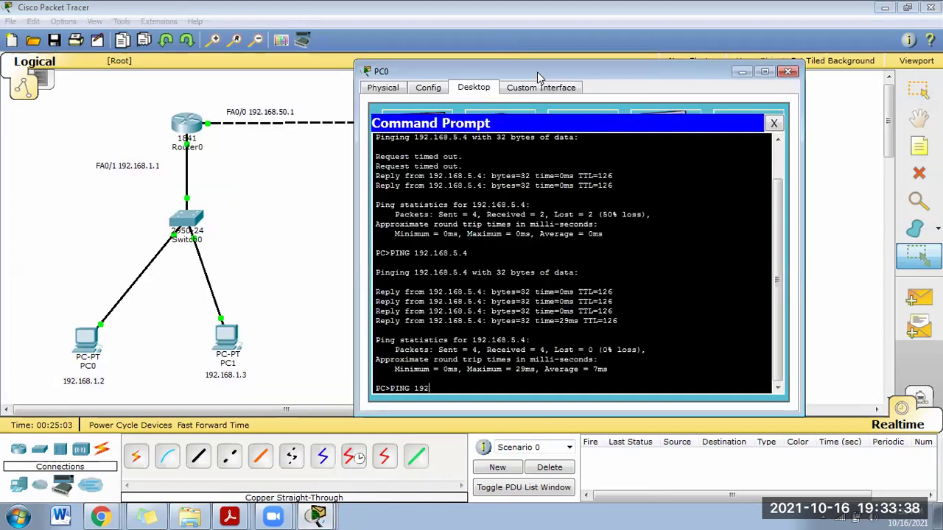
{"action": "type", "text": ".168.1.3"}
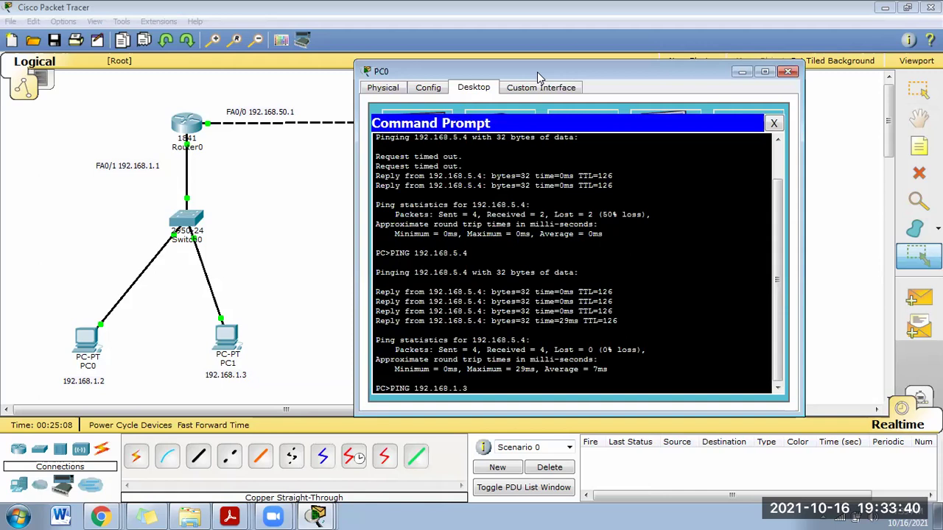
{"action": "key", "text": "Return"}
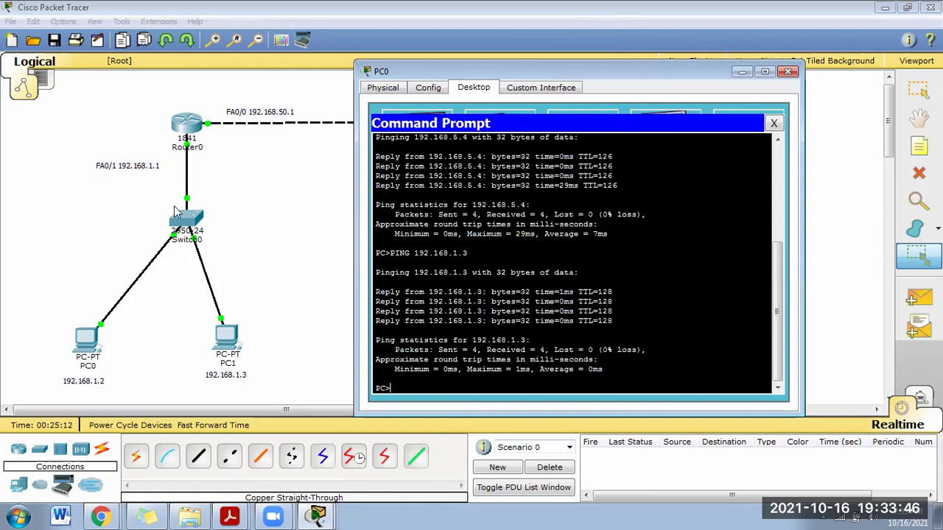
Ping PC2 at 192.168.5.2 from PC0's command prompt.
{"action": "double_click", "coordinate": [595, 72]}
{"action": "left_click", "coordinate": [908, 7]}
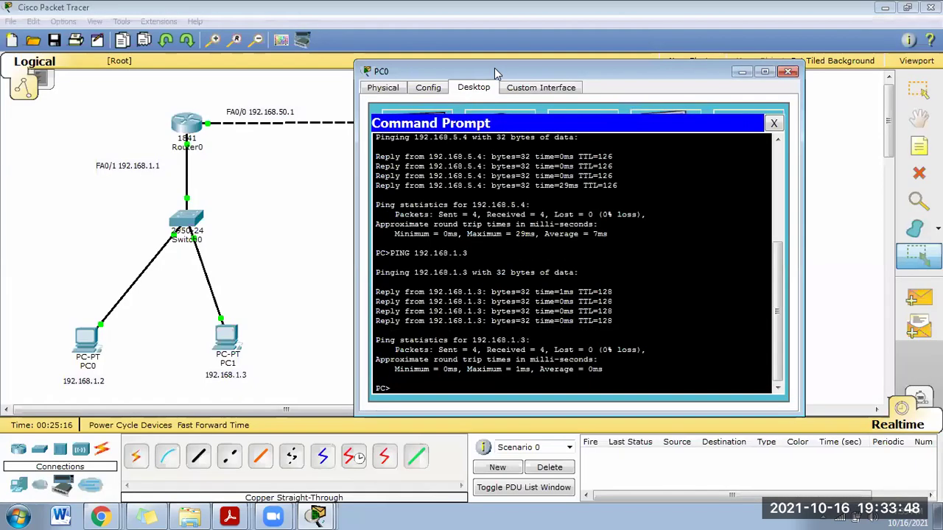
{"action": "left_click_drag", "start_coordinate": [498, 72], "coordinate": [221, 12]}
{"action": "type", "text": "192.168.1.3"}
{"action": "key", "text": "Up"}
{"action": "key", "text": "BackSpace"}
{"action": "key", "text": "BackSpace"}
{"action": "key", "text": "BackSpace"}
{"action": "type", "text": "5.2"}
{"action": "key", "text": "Return"}
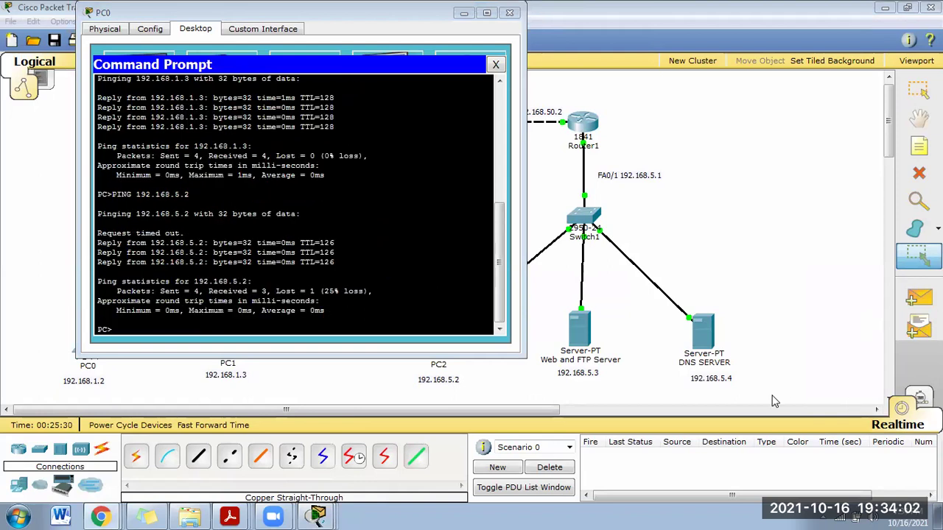
Repeat the ping from PC0 to 192.168.5.2 to recheck connectivity with PC2.
{"action": "left_click", "coordinate": [147, 332]}
{"action": "key", "text": "Up"}
{"action": "key", "text": "Return"}
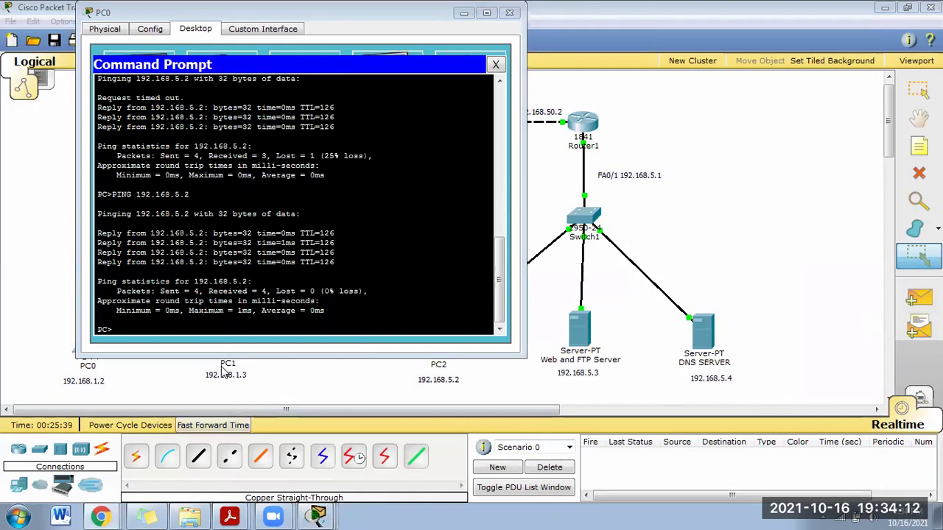
Ping the Web and FTP server at 192.168.5.3 from PC0's command prompt.
{"action": "left_click", "coordinate": [196, 336]}
{"action": "key", "text": "Up"}
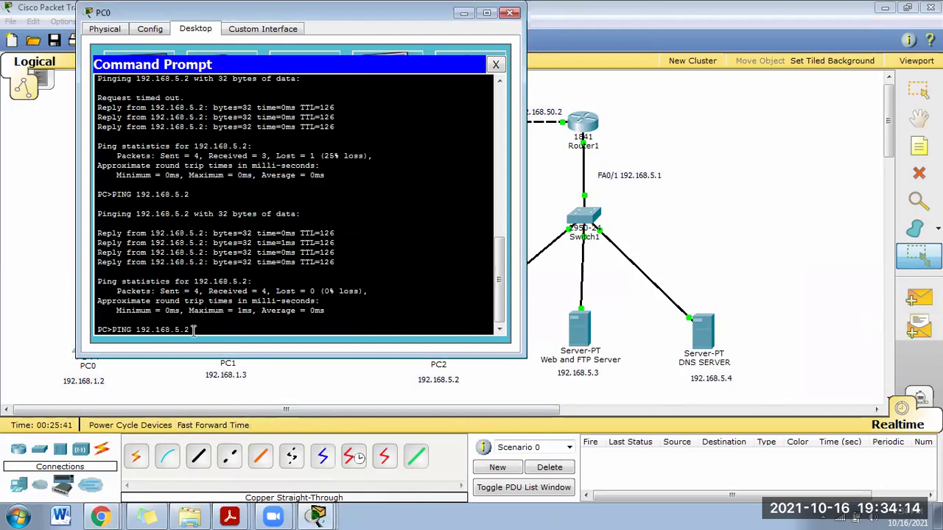
{"action": "type", "text": "3"}
{"action": "key", "text": "Return"}
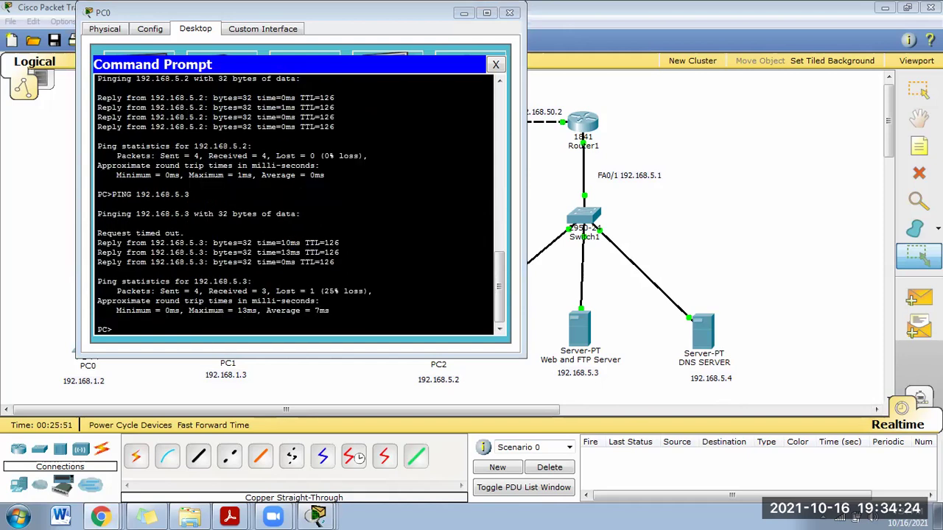
Ping the DNS server at 192.168.5.4 from PC0 and close the command prompt.
{"action": "left_click", "coordinate": [178, 330]}
{"action": "key", "text": "Up"}
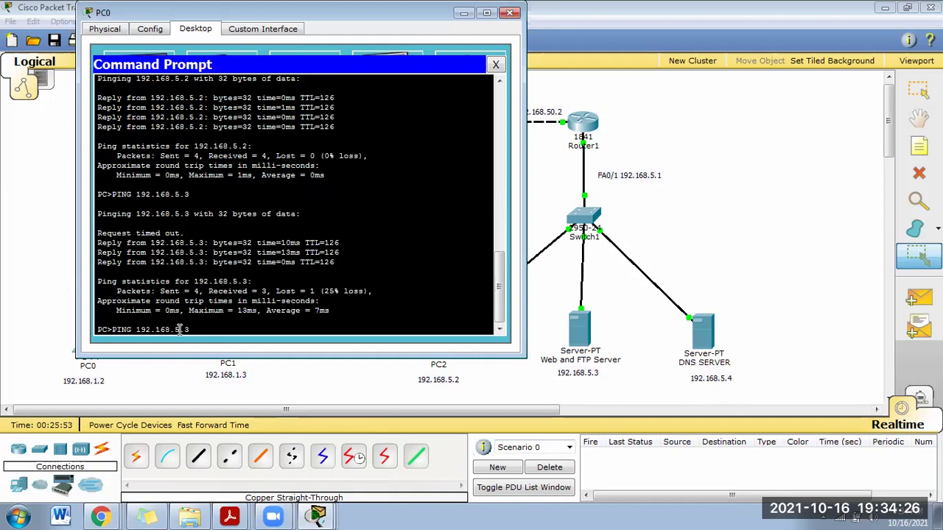
{"action": "key", "text": "Return"}
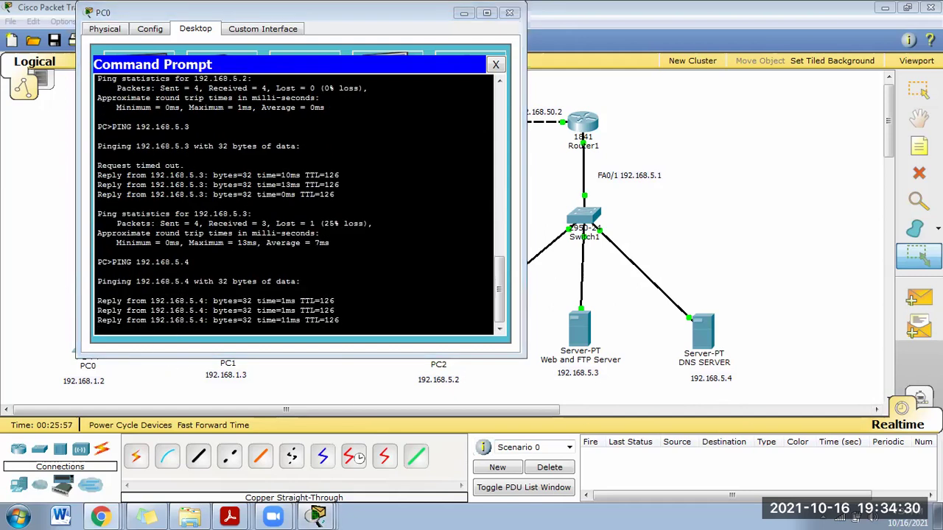
{"action": "left_click", "coordinate": [495, 65]}
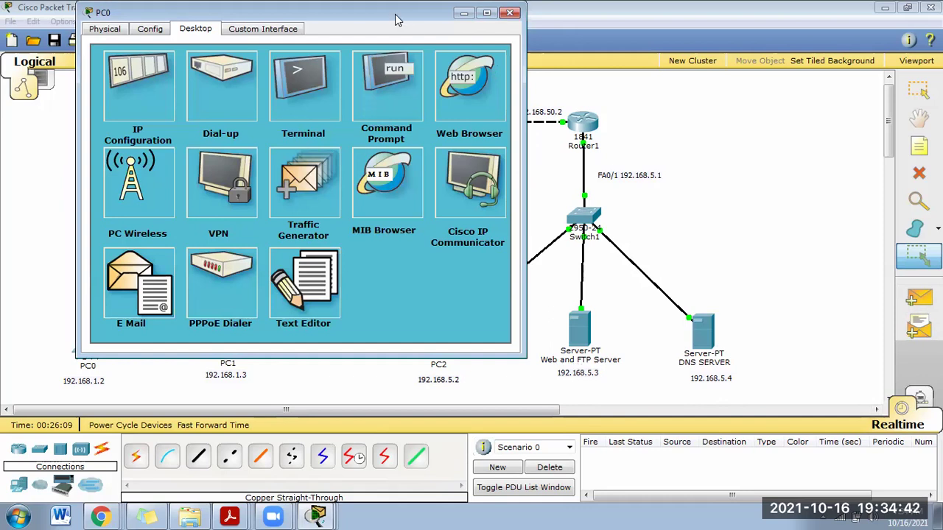
{"action": "left_click_drag", "start_coordinate": [387, 17], "coordinate": [339, 18]}
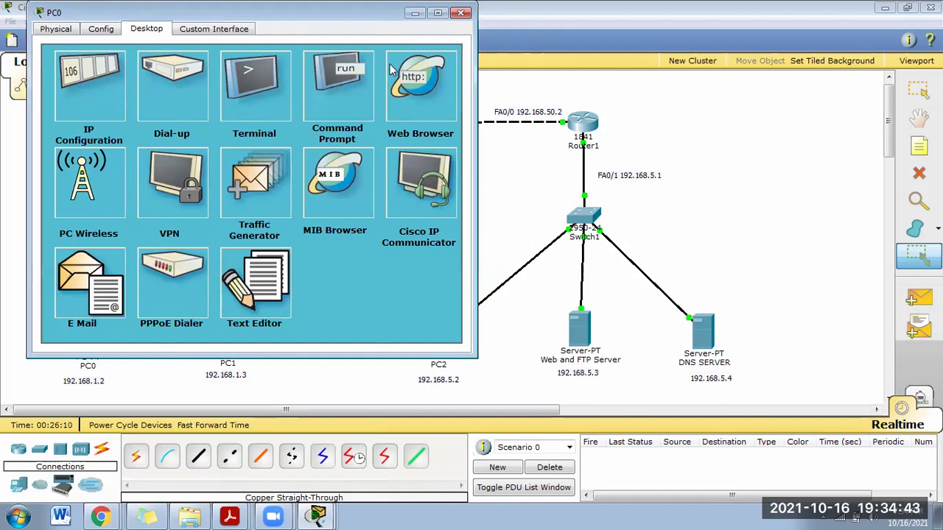
Load the web page at 192.168.5.3 in PC0's web browser, and close the PC0 window.
{"action": "left_click", "coordinate": [427, 92]}
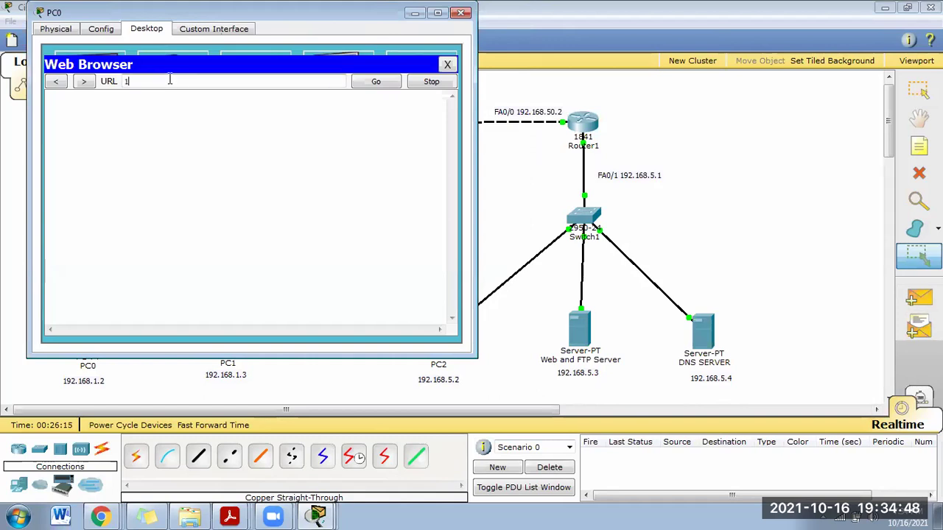
{"action": "type", "text": "192.168.5.3"}
{"action": "key", "text": "Return"}
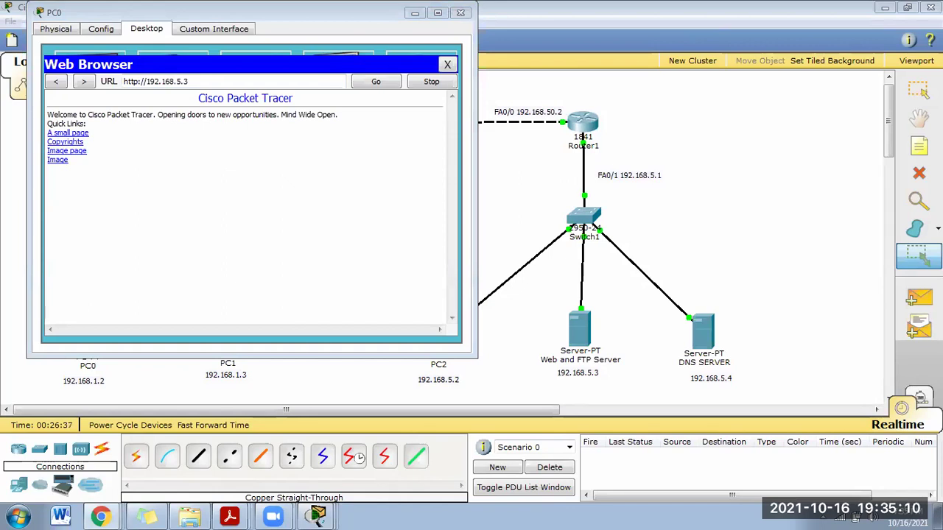
{"action": "left_click", "coordinate": [461, 13]}
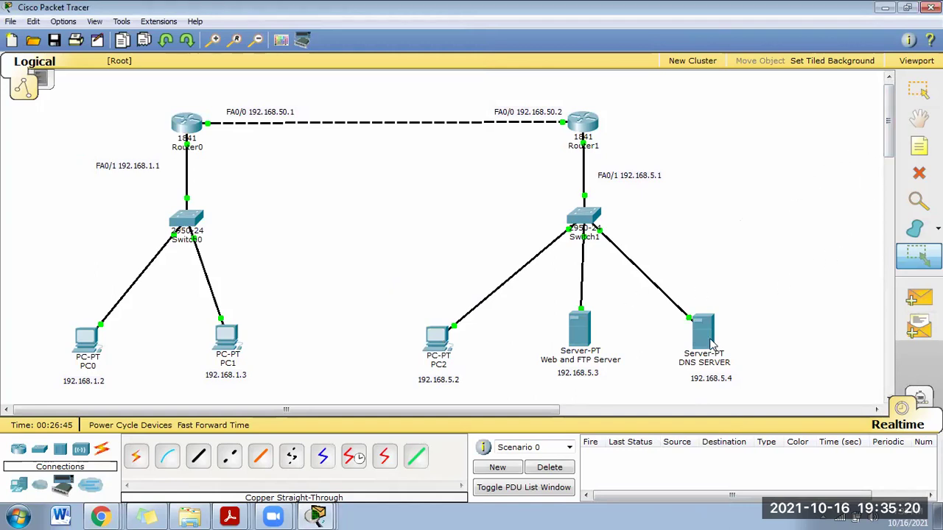
{"action": "mouse_move", "coordinate": [711, 344]}
{"action": "scroll", "coordinate": [711, 344], "scroll_direction": "up", "scroll_amount": 1}
{"action": "left_click", "coordinate": [318, 516]}
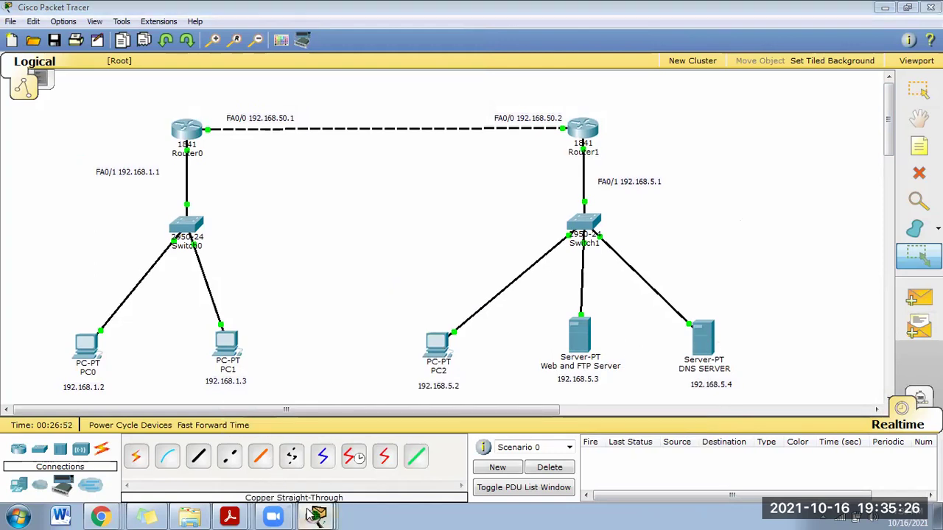
{"action": "left_click", "coordinate": [304, 422]}
{"action": "left_click", "coordinate": [317, 515]}
{"action": "left_click", "coordinate": [307, 439]}
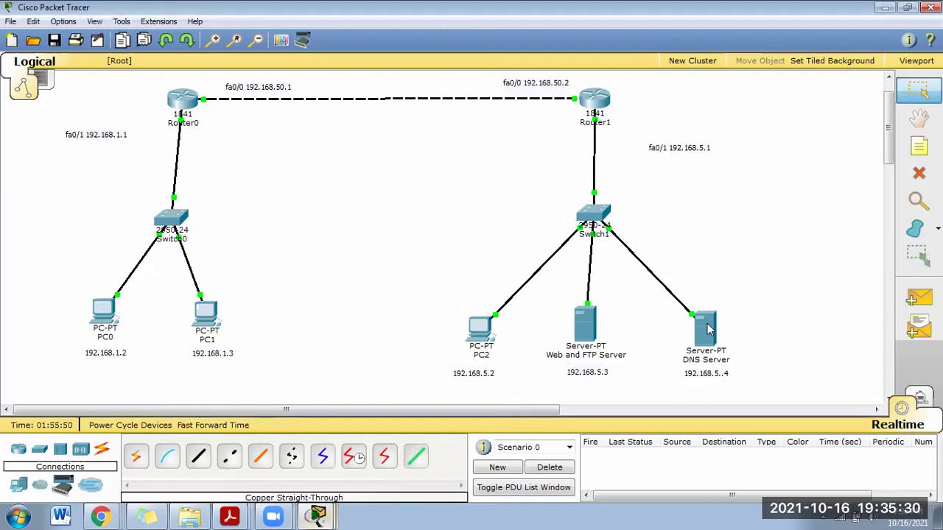
{"action": "left_click", "coordinate": [317, 516]}
{"action": "left_click", "coordinate": [310, 464]}
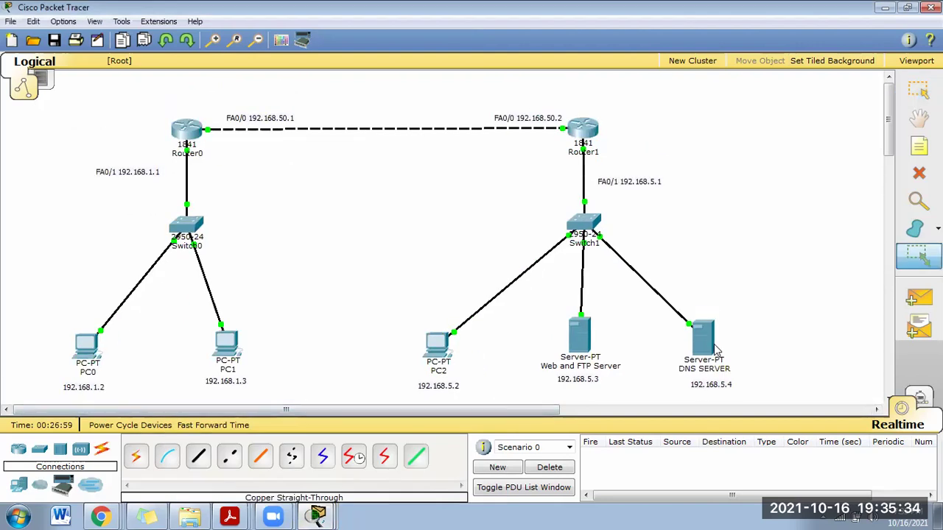
{"action": "left_click", "coordinate": [883, 9]}
{"action": "left_click", "coordinate": [884, 9]}
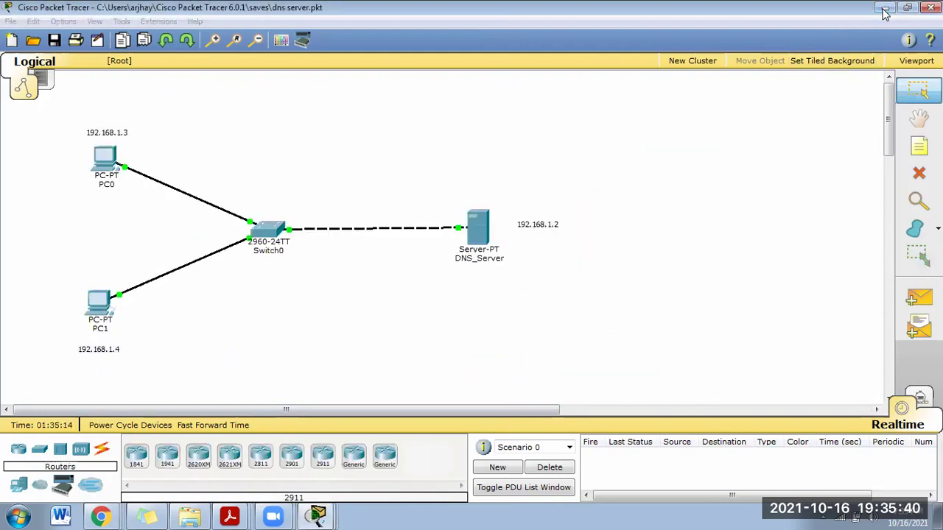
{"action": "left_click", "coordinate": [884, 9]}
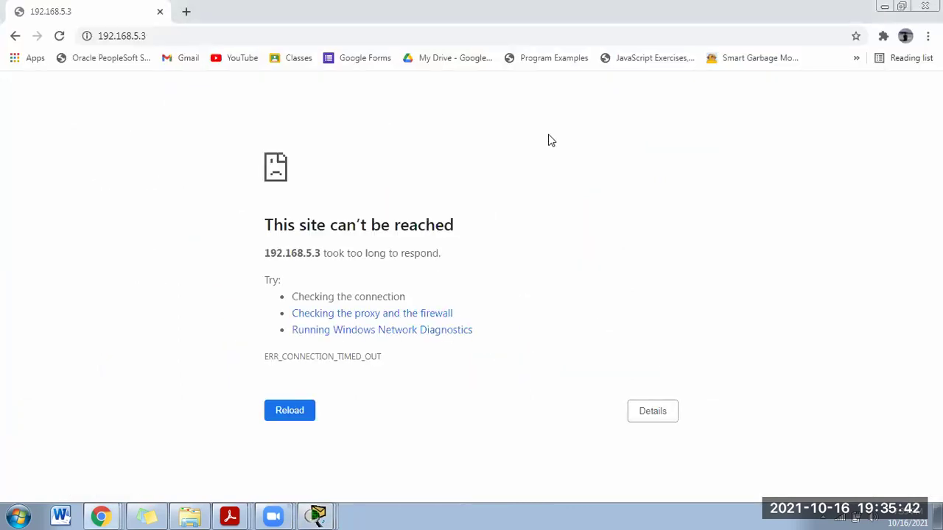
{"action": "key", "text": "super+d"}
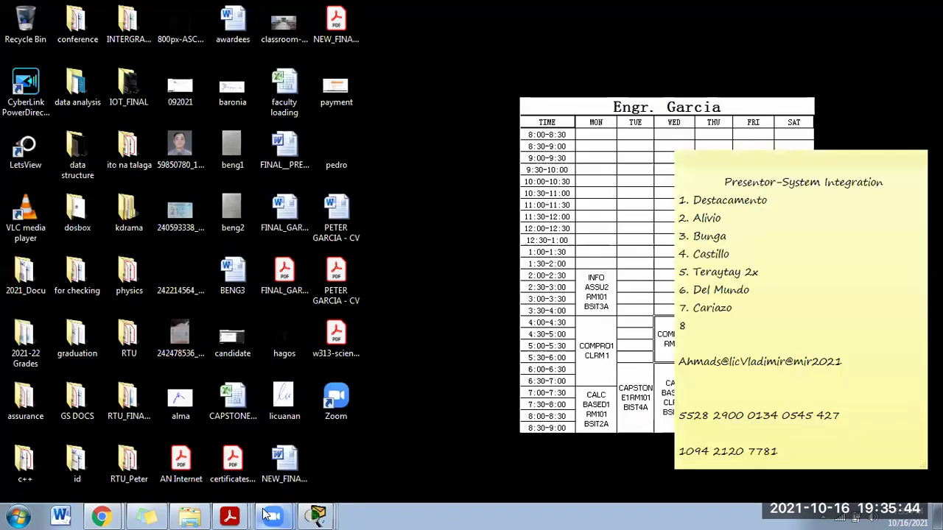
{"action": "mouse_move", "coordinate": [318, 516]}
{"action": "left_click", "coordinate": [269, 417]}
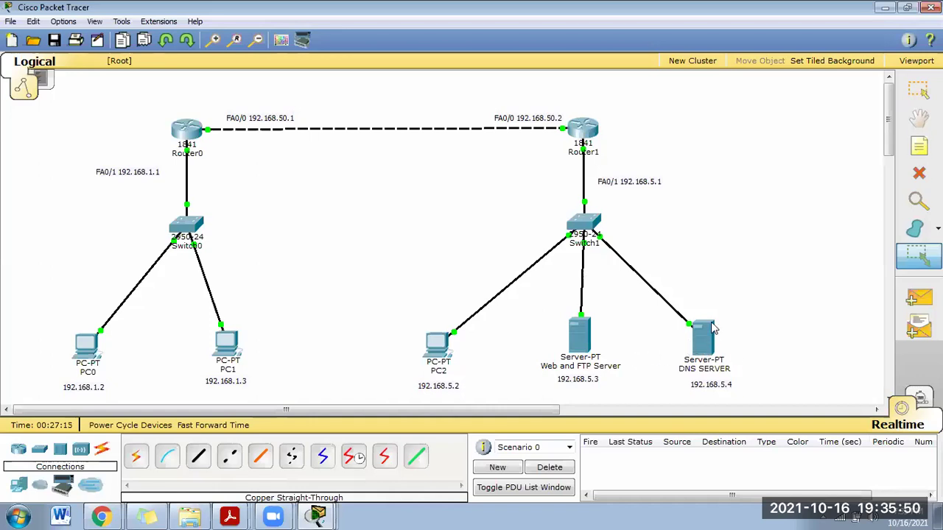
{"action": "left_click_drag", "start_coordinate": [346, 407], "coordinate": [514, 413]}
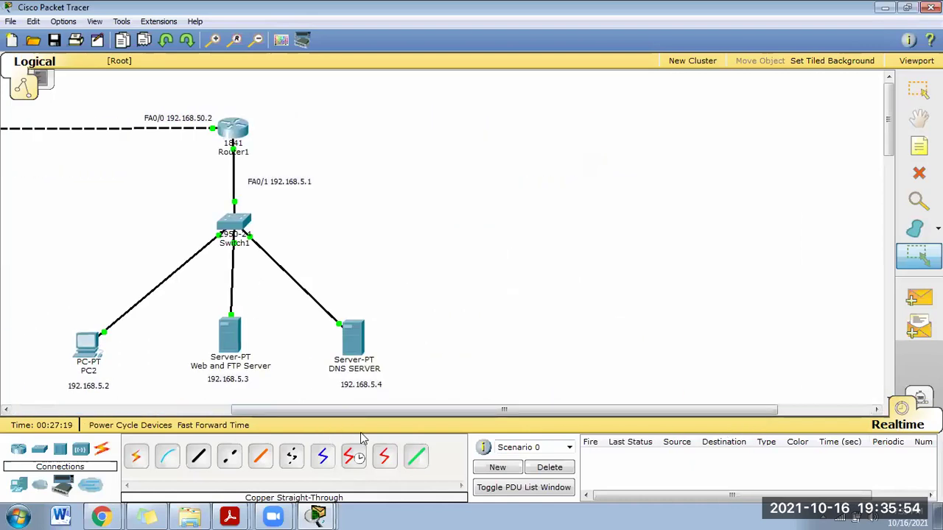
{"action": "left_click", "coordinate": [189, 410]}
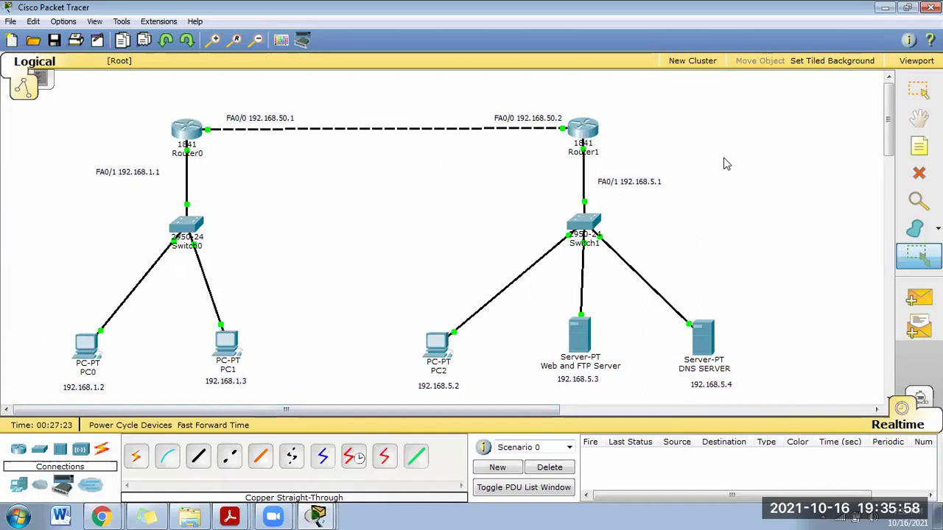
Save the network file as DNS2 and close its window, saving the work on exit.
{"action": "left_click", "coordinate": [54, 40]}
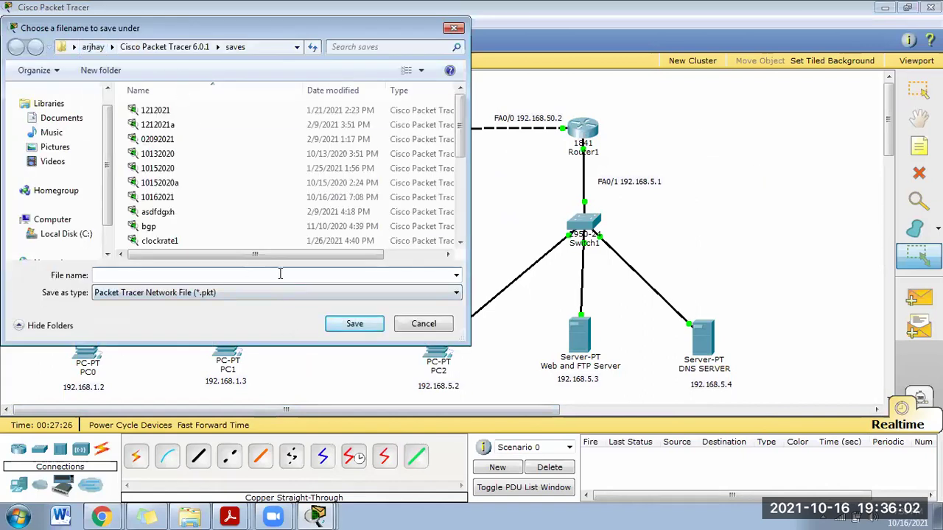
{"action": "type", "text": "DNS2"}
{"action": "key", "text": "Return"}
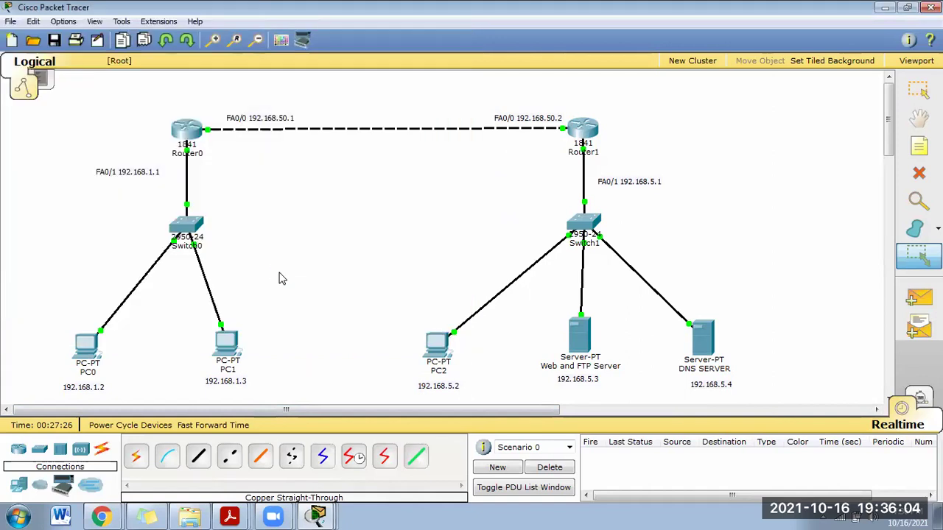
{"action": "key", "text": "alt+F4"}
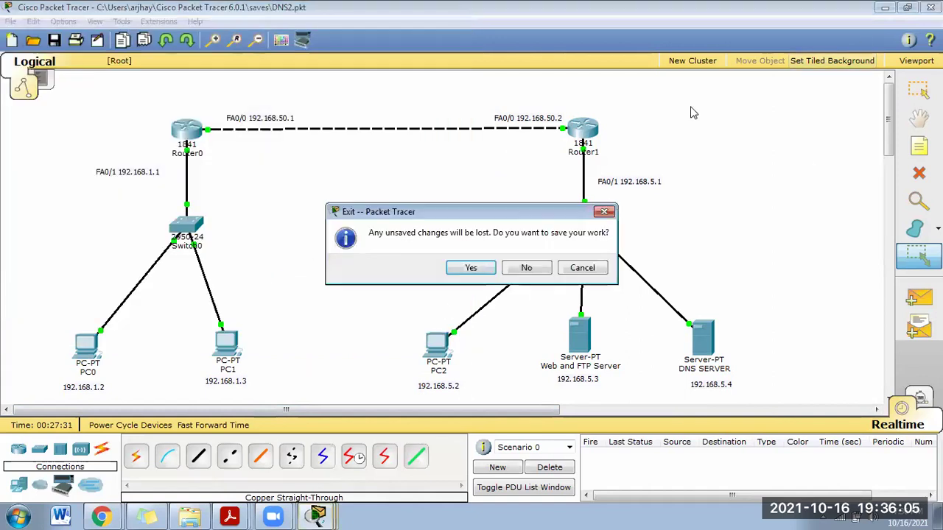
{"action": "left_click", "coordinate": [471, 267]}
Close the dns server.pkt and server1.pkt networks, saving the work on exit.
{"action": "left_click", "coordinate": [316, 516]}
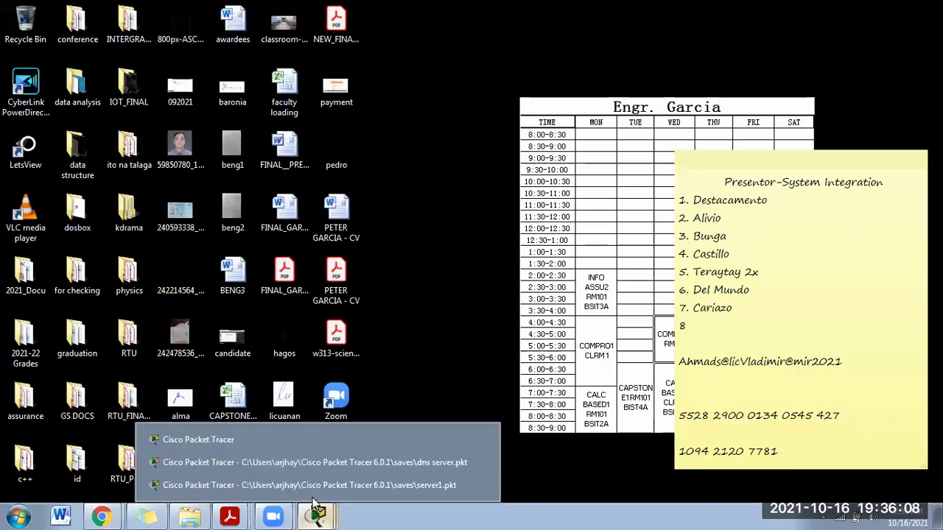
{"action": "left_click", "coordinate": [305, 456]}
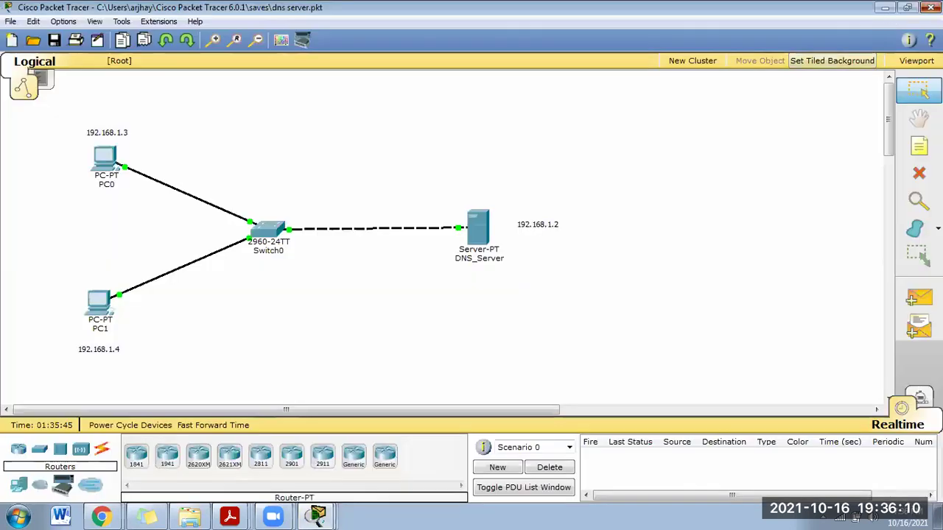
{"action": "key", "text": "alt+F4"}
{"action": "key", "text": "Return"}
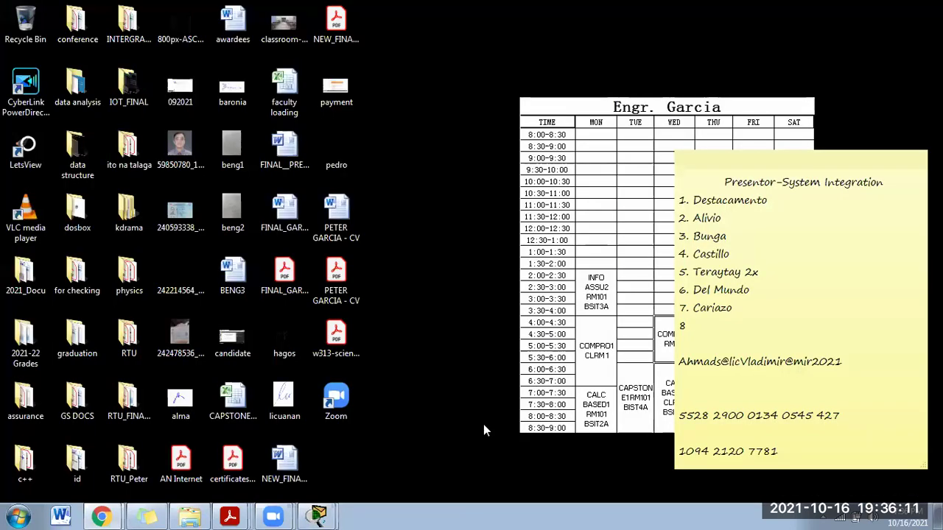
{"action": "left_click", "coordinate": [317, 516]}
{"action": "left_click", "coordinate": [330, 488]}
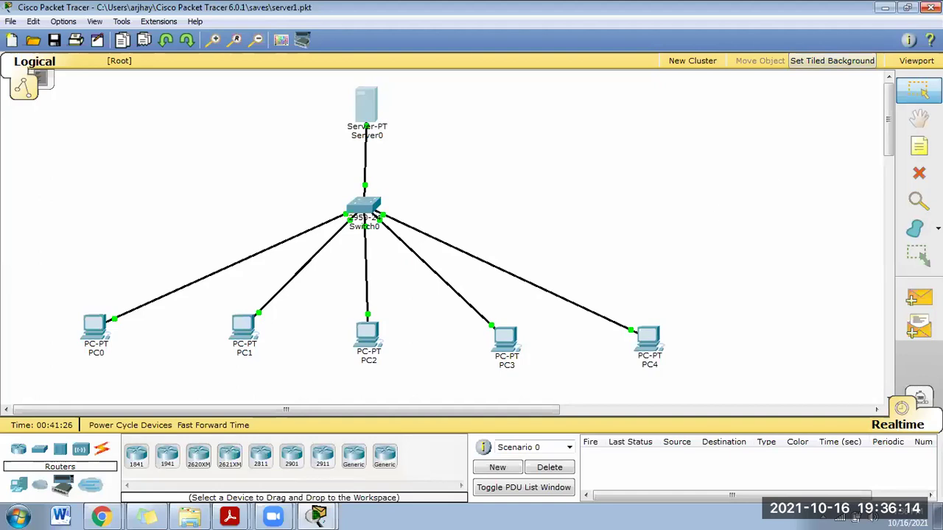
{"action": "key", "text": "alt+F4"}
{"action": "left_click", "coordinate": [468, 264]}
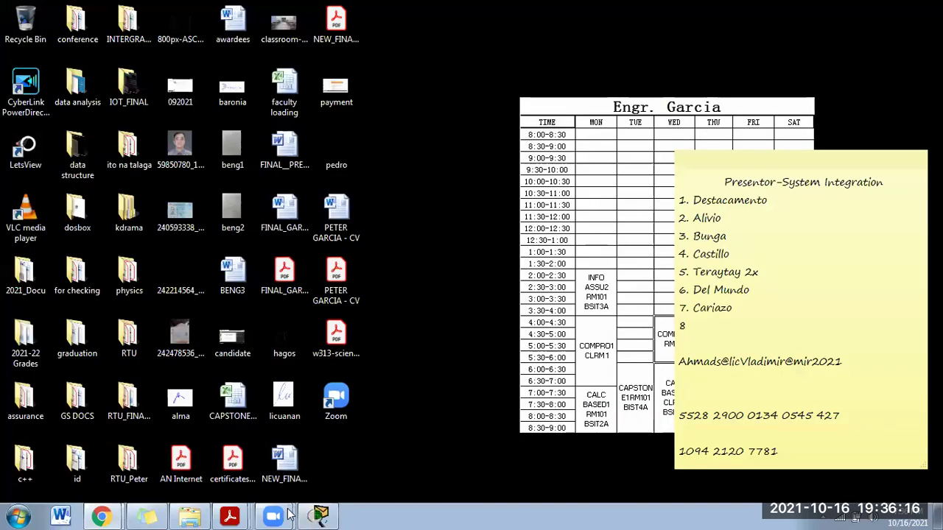
In the remaining two-router network, examine the DNS Server's DNS records and its HTTP and DHCP service settings.
{"action": "left_click", "coordinate": [317, 516]}
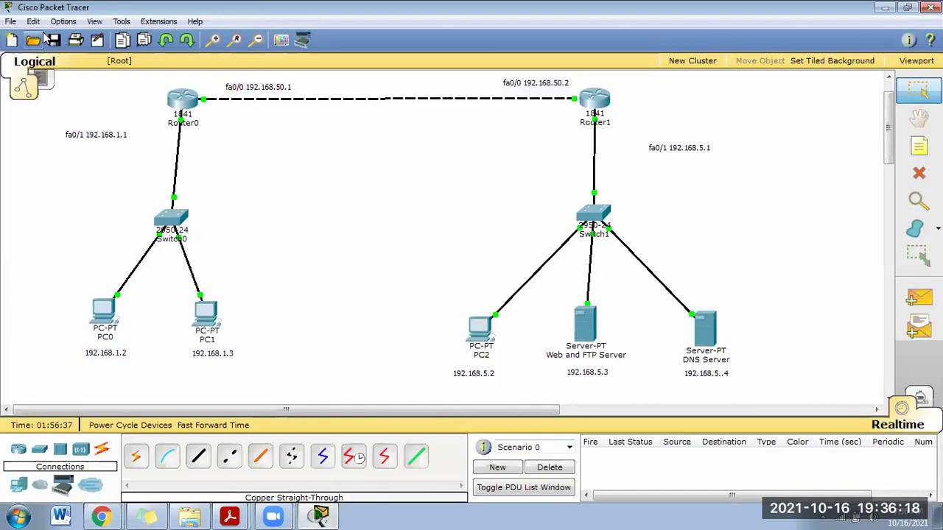
{"action": "left_click", "coordinate": [707, 331]}
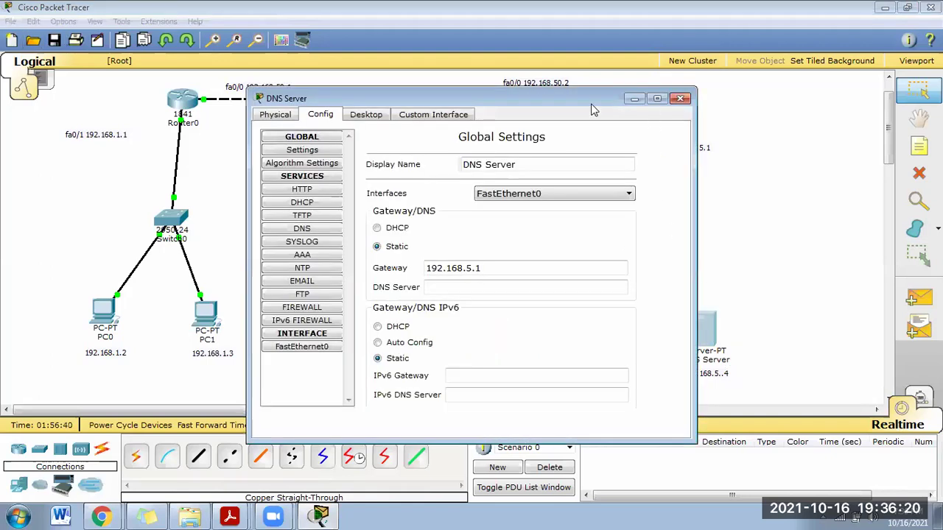
{"action": "left_click", "coordinate": [570, 85]}
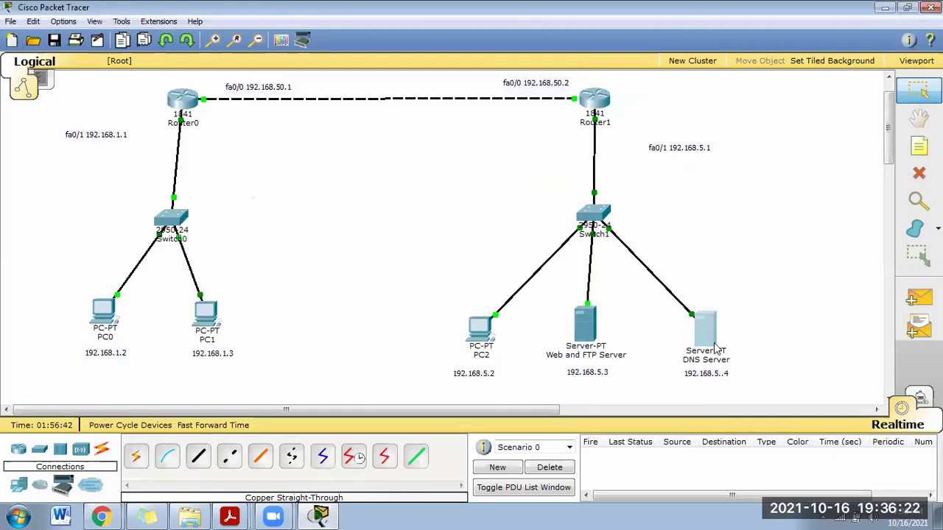
{"action": "left_click", "coordinate": [706, 332]}
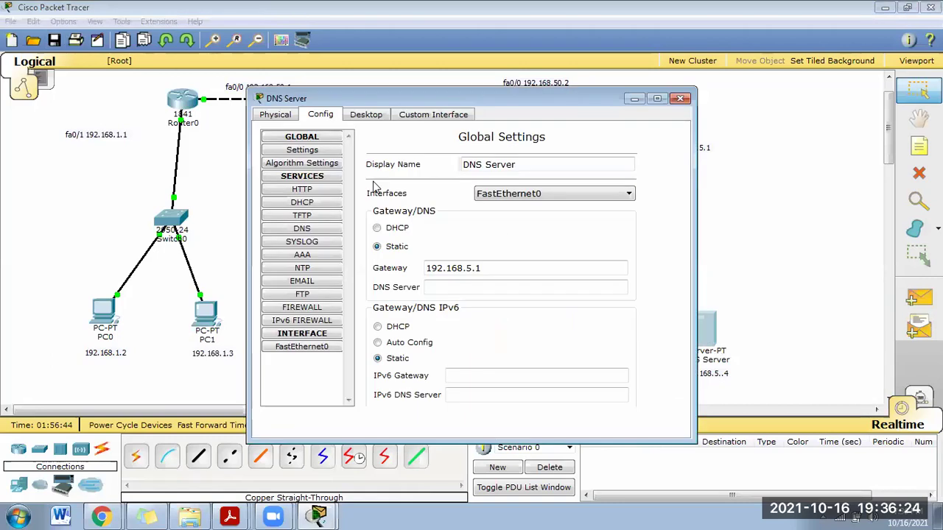
{"action": "left_click", "coordinate": [302, 228]}
{"action": "left_click_drag", "start_coordinate": [493, 98], "coordinate": [402, 100]}
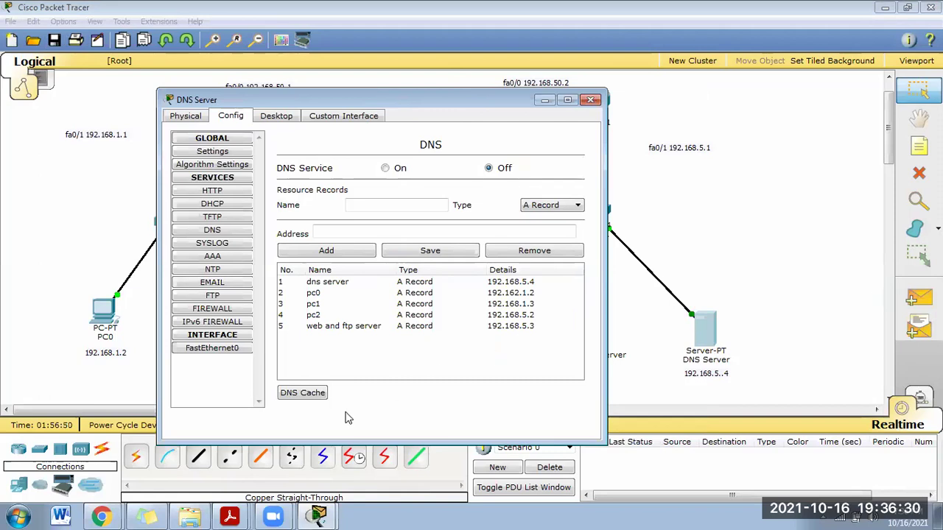
{"action": "key", "text": "alt+Tab"}
{"action": "left_click", "coordinate": [235, 190]}
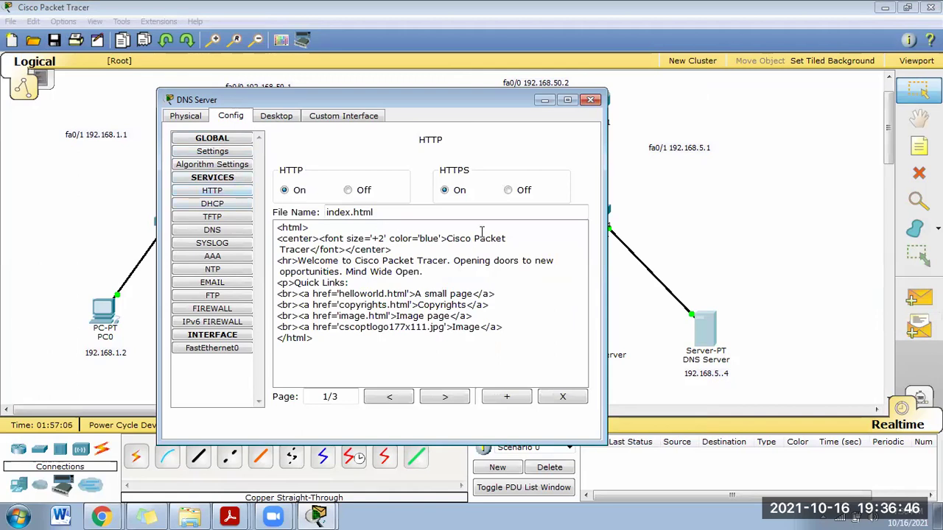
{"action": "left_click", "coordinate": [230, 207]}
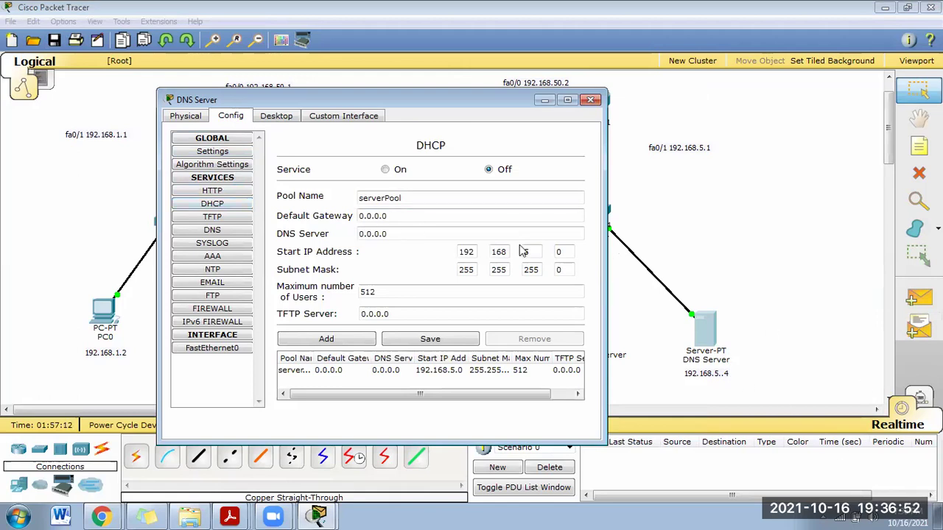
{"action": "left_click", "coordinate": [232, 231]}
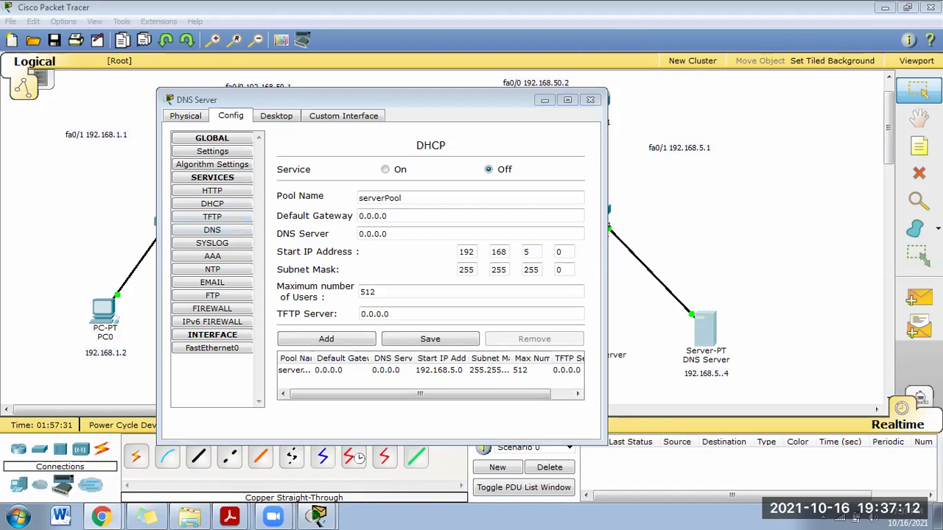
{"action": "left_click", "coordinate": [248, 231]}
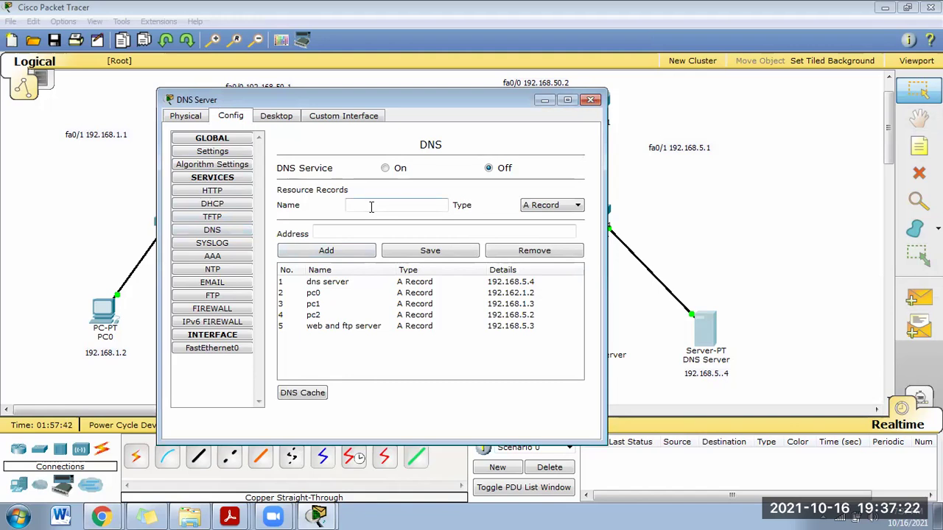
{"action": "type", "text": "www"}
{"action": "type", "text": ".ahp"}
{"action": "type", "text": "o.com"}
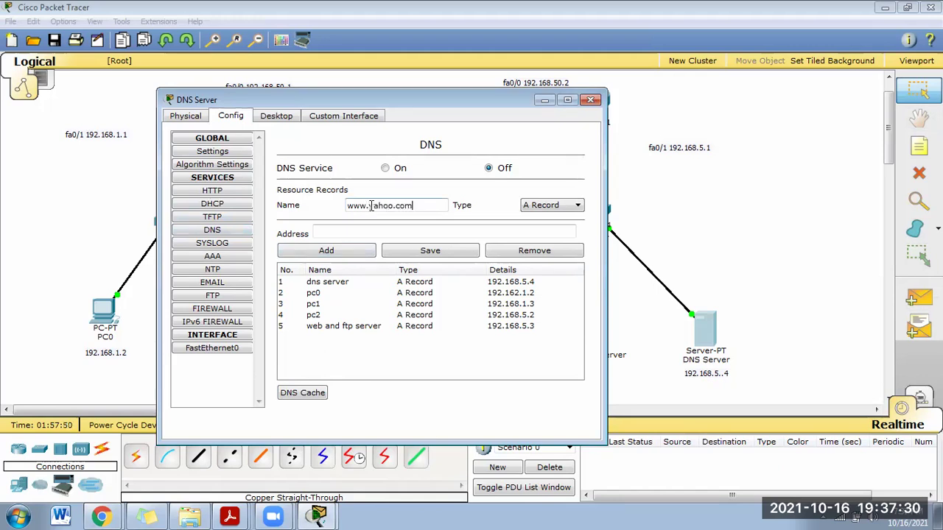
{"action": "left_click", "coordinate": [426, 229]}
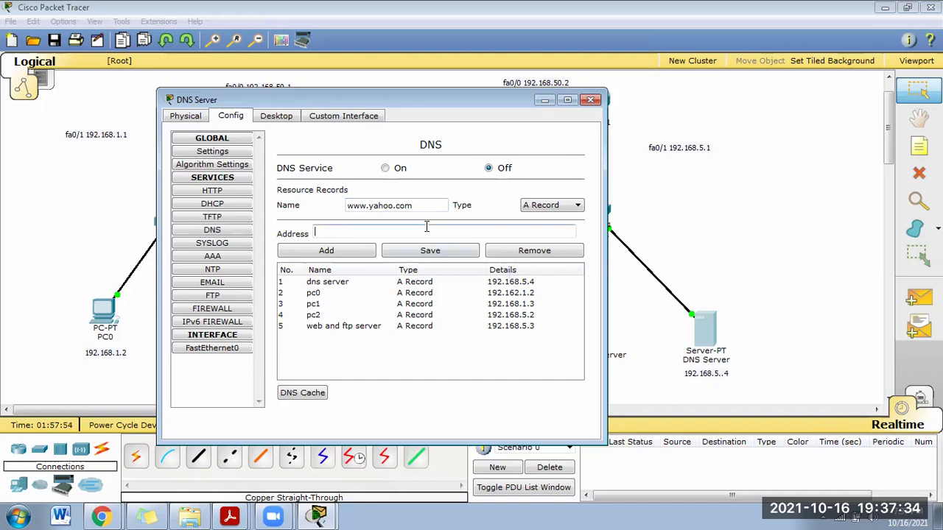
{"action": "left_click_drag", "start_coordinate": [426, 210], "coordinate": [343, 193]}
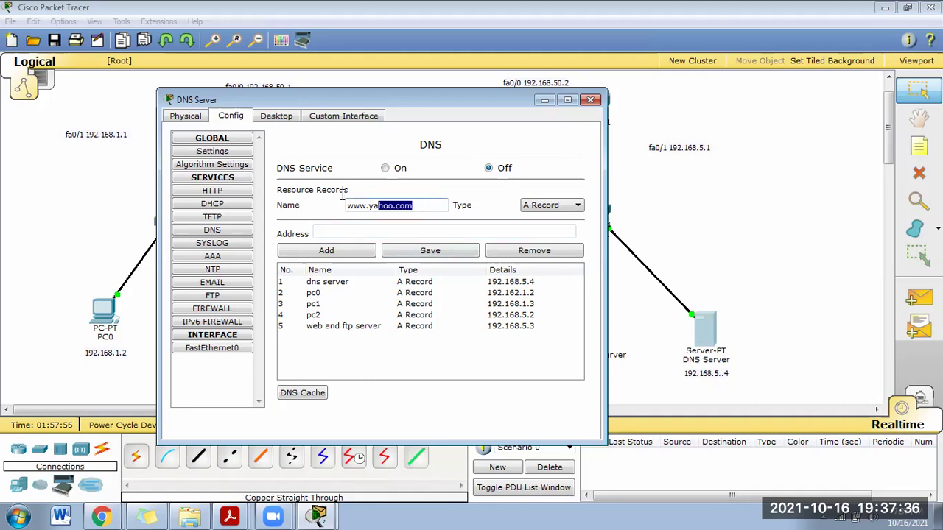
{"action": "key", "text": "BackSpace"}
{"action": "left_click", "coordinate": [825, 254]}
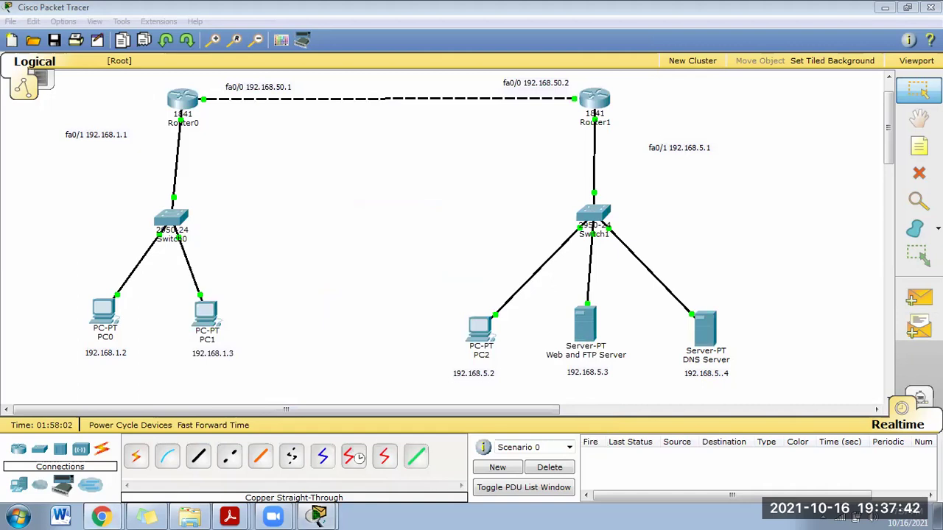
{"action": "left_click", "coordinate": [210, 319]}
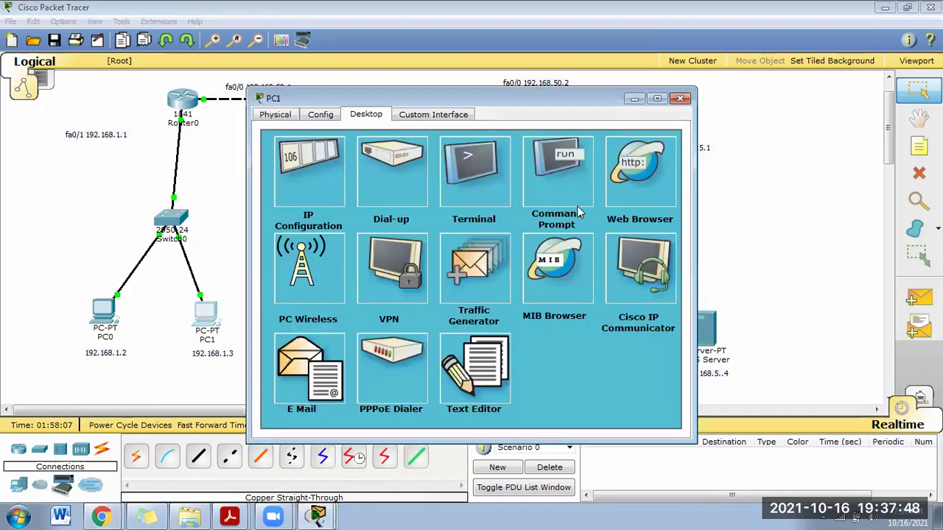
{"action": "left_click", "coordinate": [623, 195]}
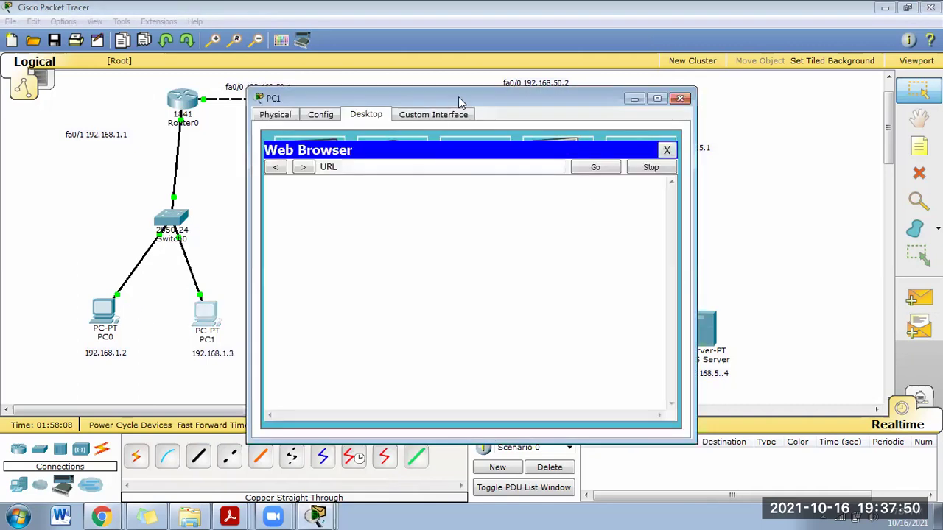
{"action": "left_click_drag", "start_coordinate": [458, 98], "coordinate": [308, 124]}
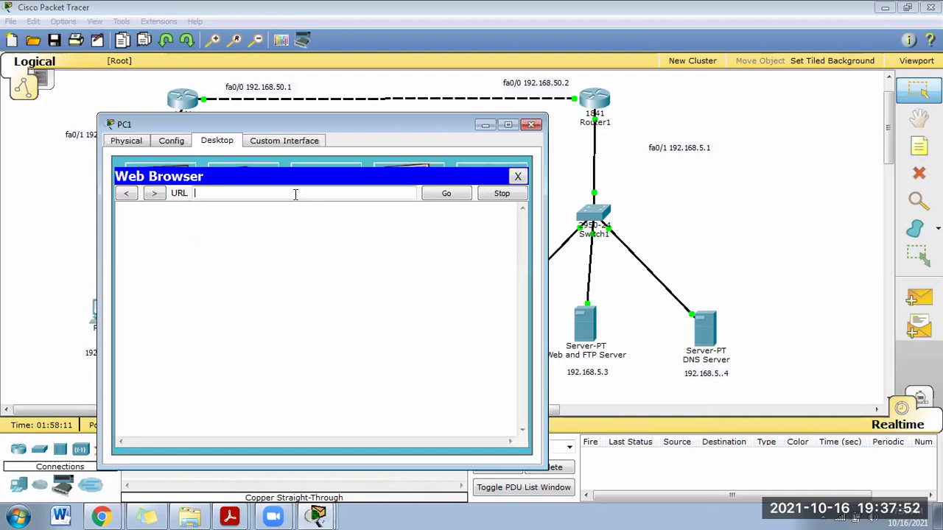
{"action": "type", "text": "www.yahoo.com"}
{"action": "key", "text": "Return"}
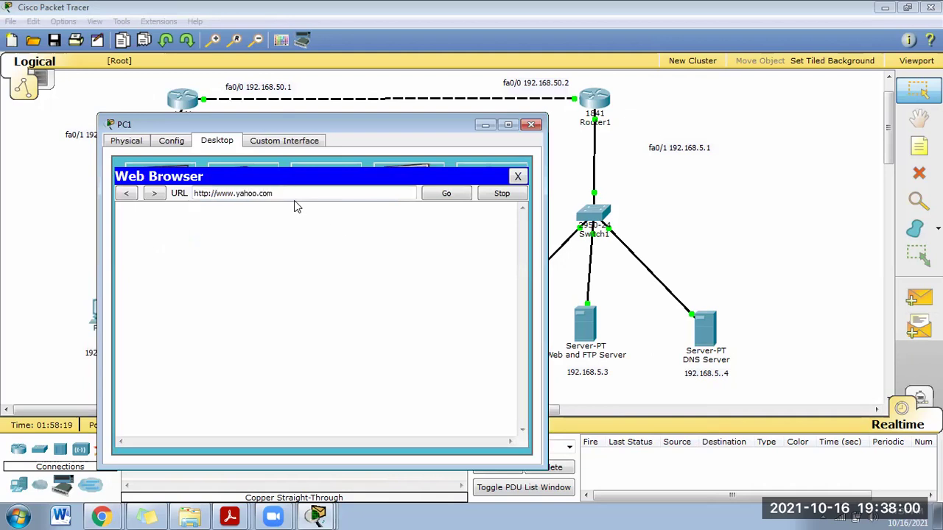
{"action": "triple_click", "coordinate": [290, 193]}
{"action": "left_click", "coordinate": [328, 198]}
{"action": "left_click_drag", "start_coordinate": [295, 195], "coordinate": [193, 196]}
{"action": "left_click", "coordinate": [288, 196]}
{"action": "left_click_drag", "start_coordinate": [289, 195], "coordinate": [156, 197]}
{"action": "left_click", "coordinate": [309, 196]}
{"action": "left_click_drag", "start_coordinate": [309, 195], "coordinate": [182, 195]}
{"action": "right_click", "coordinate": [231, 196]}
{"action": "left_click", "coordinate": [454, 223]}
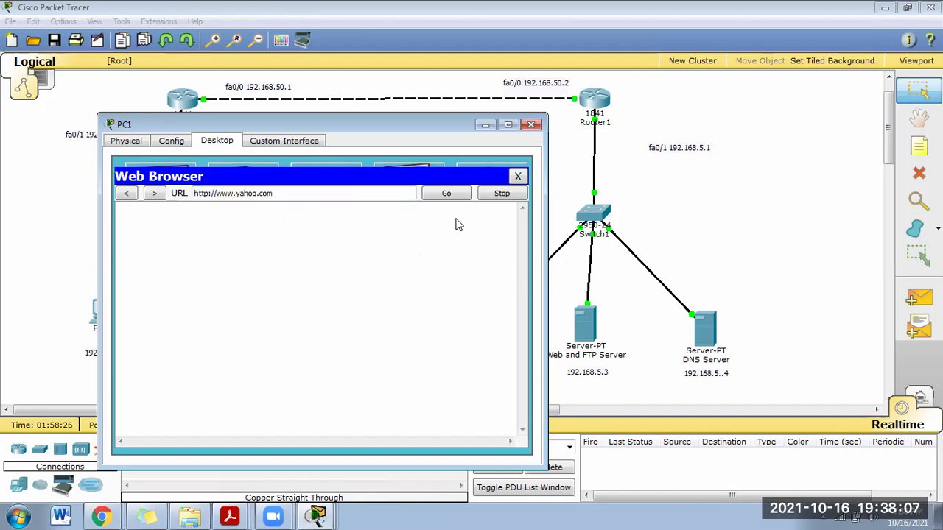
Close the PC1 window and check the DNS Server's DNS service state and resource records.
{"action": "left_click", "coordinate": [531, 124]}
{"action": "left_click", "coordinate": [709, 337]}
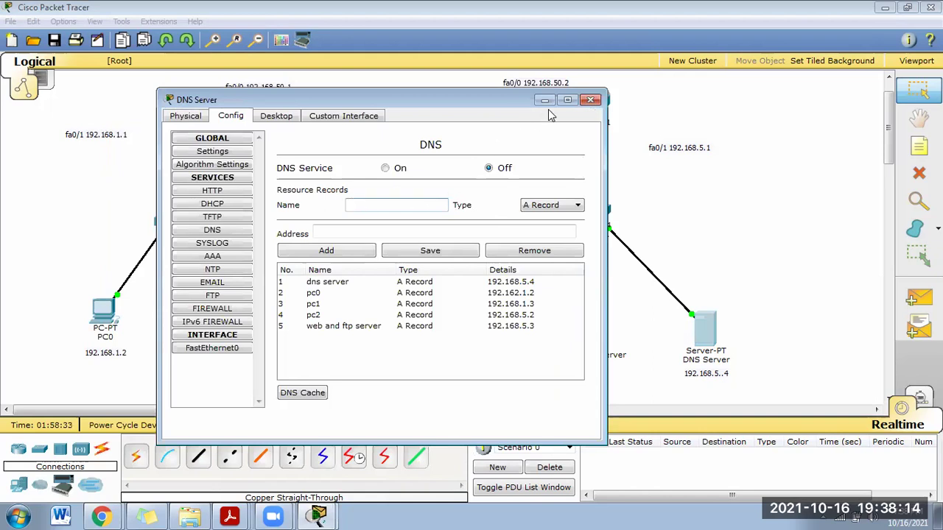
{"action": "left_click", "coordinate": [590, 100]}
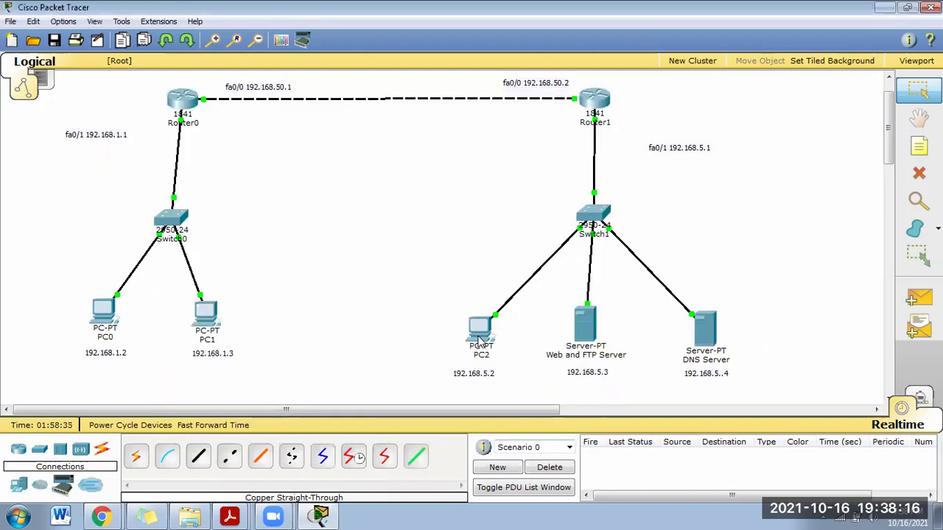
Load the web page at 192.168.5.3 in PC2's web browser, and close the PC2 window.
{"action": "left_click", "coordinate": [481, 333]}
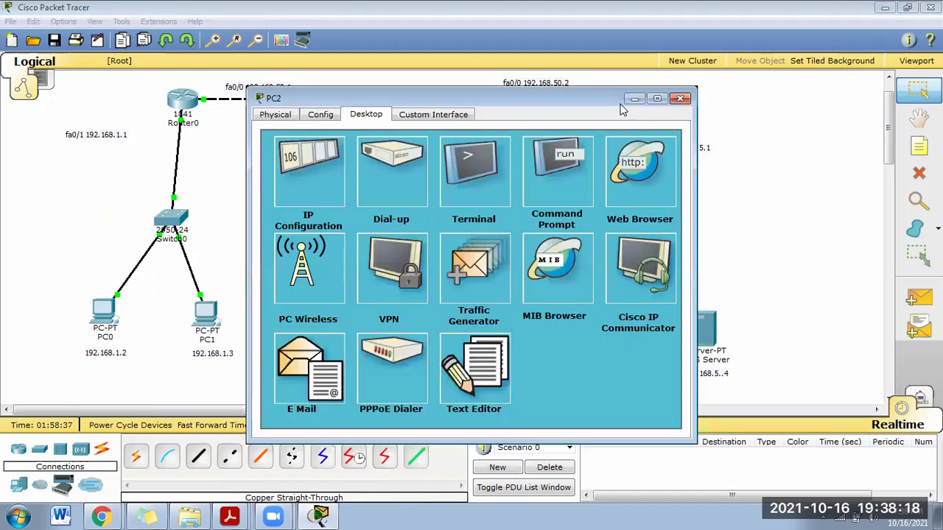
{"action": "left_click_drag", "start_coordinate": [624, 103], "coordinate": [436, 93]}
{"action": "left_click", "coordinate": [452, 163]}
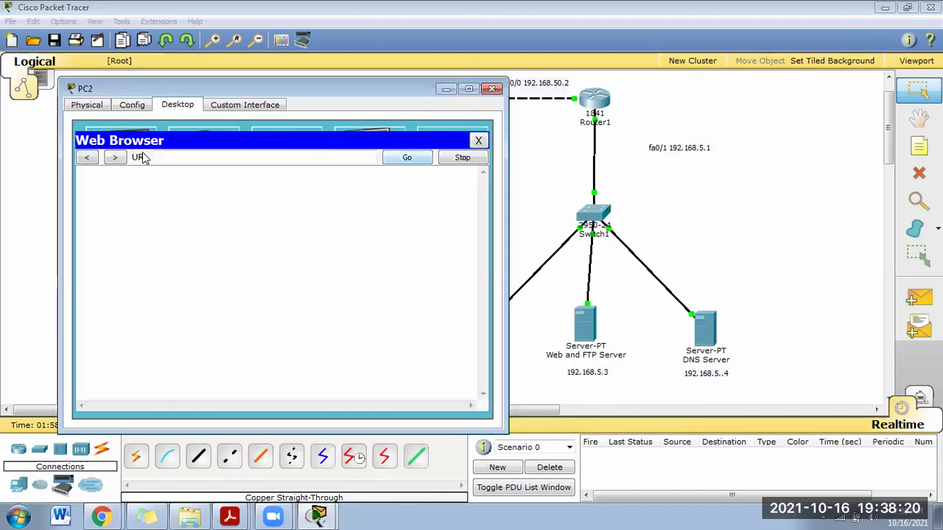
{"action": "type", "text": "192.168.5.3"}
{"action": "key", "text": "Return"}
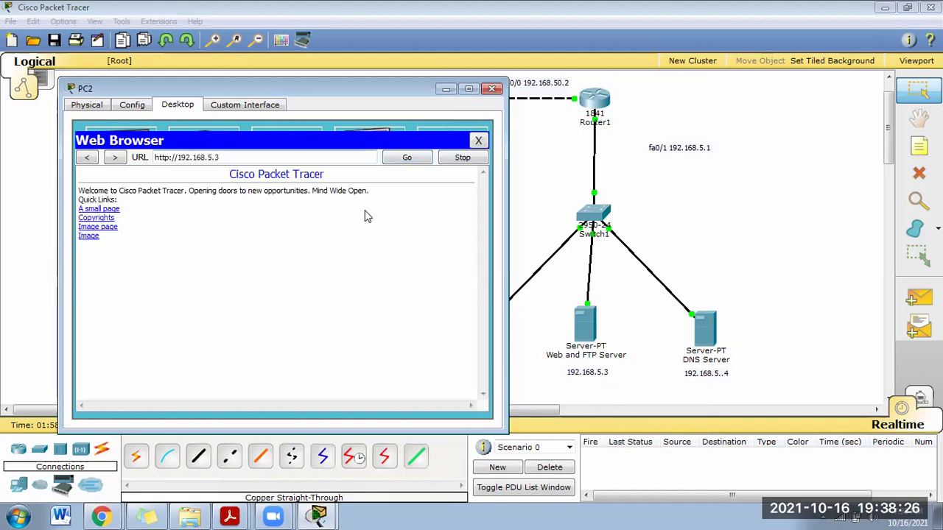
{"action": "left_click", "coordinate": [478, 140]}
{"action": "left_click", "coordinate": [493, 90]}
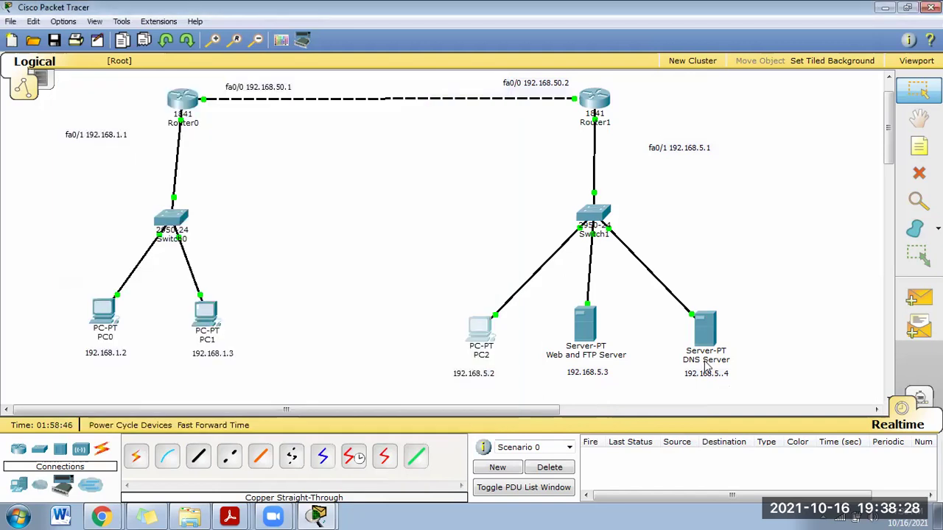
{"action": "left_click", "coordinate": [705, 329]}
{"action": "left_click", "coordinate": [322, 228]}
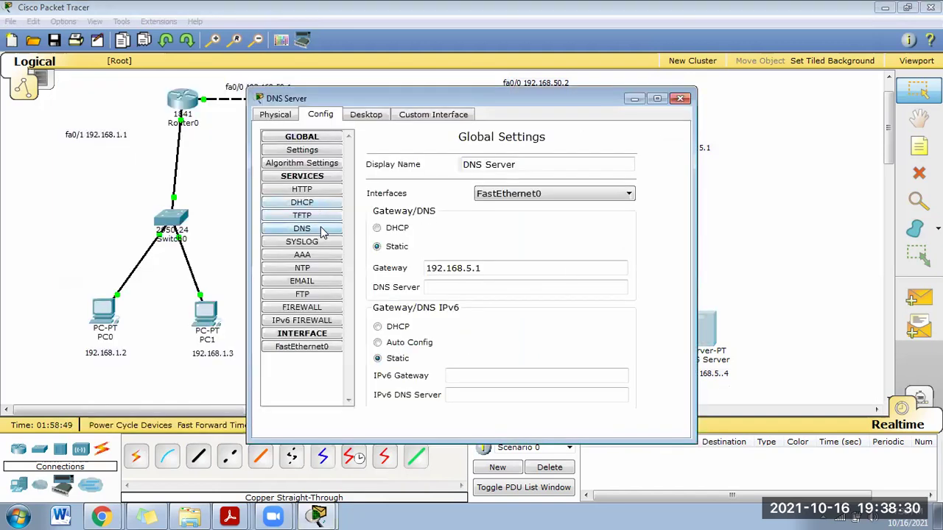
{"action": "left_click", "coordinate": [463, 204]}
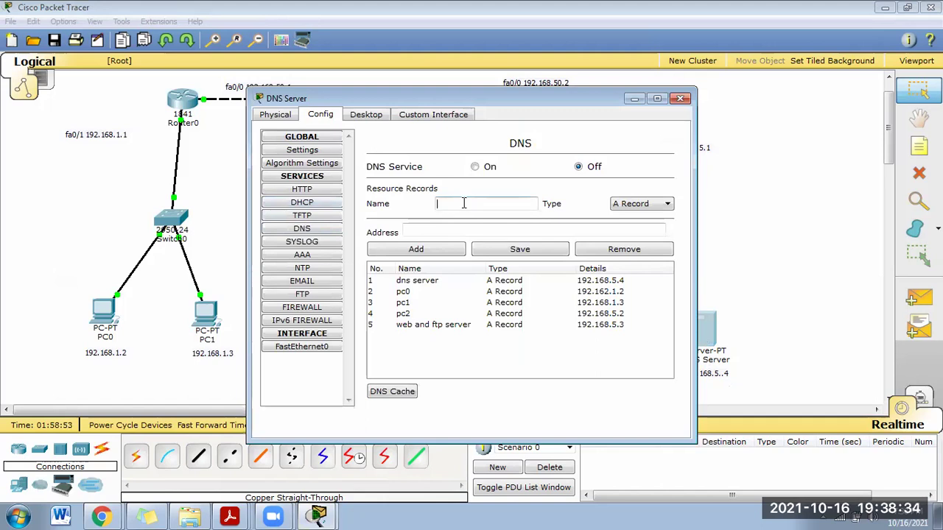
{"action": "type", "text": "www."}
{"action": "key", "text": "BackSpace"}
{"action": "key", "text": "BackSpace"}
{"action": "key", "text": "BackSpace"}
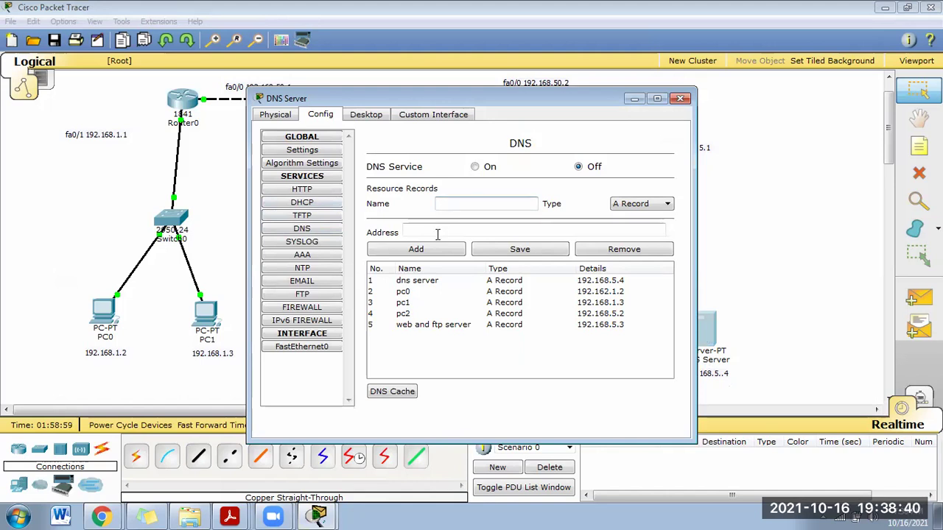
{"action": "left_click", "coordinate": [445, 230]}
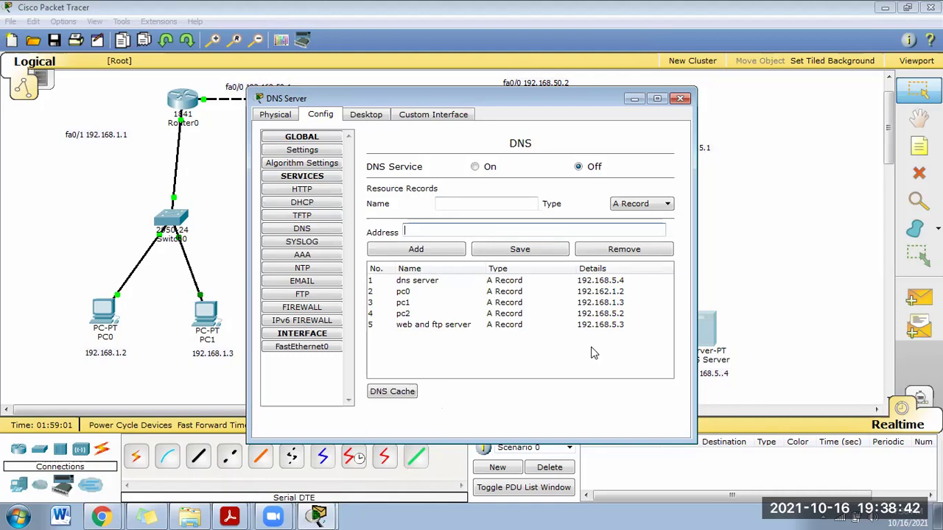
{"action": "left_click", "coordinate": [680, 98]}
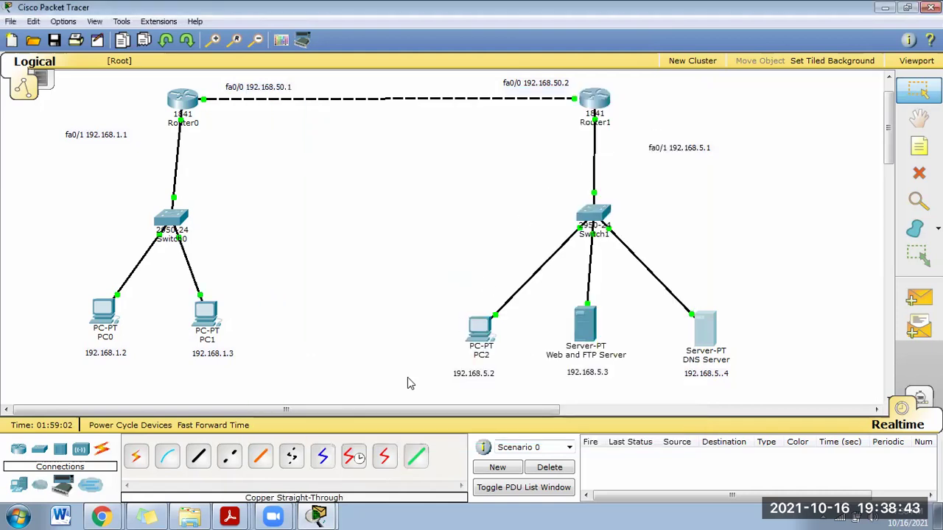
{"action": "left_click", "coordinate": [479, 327]}
{"action": "left_click", "coordinate": [648, 177]}
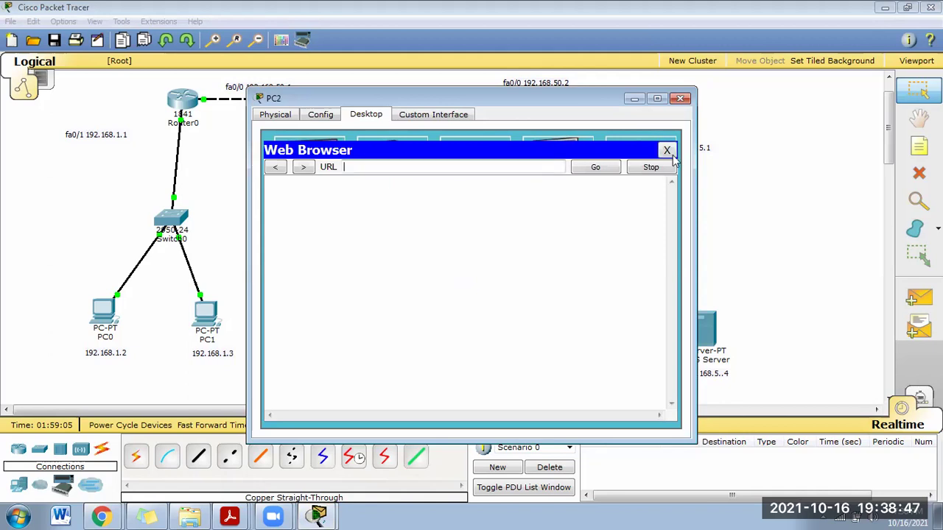
{"action": "left_click", "coordinate": [681, 99]}
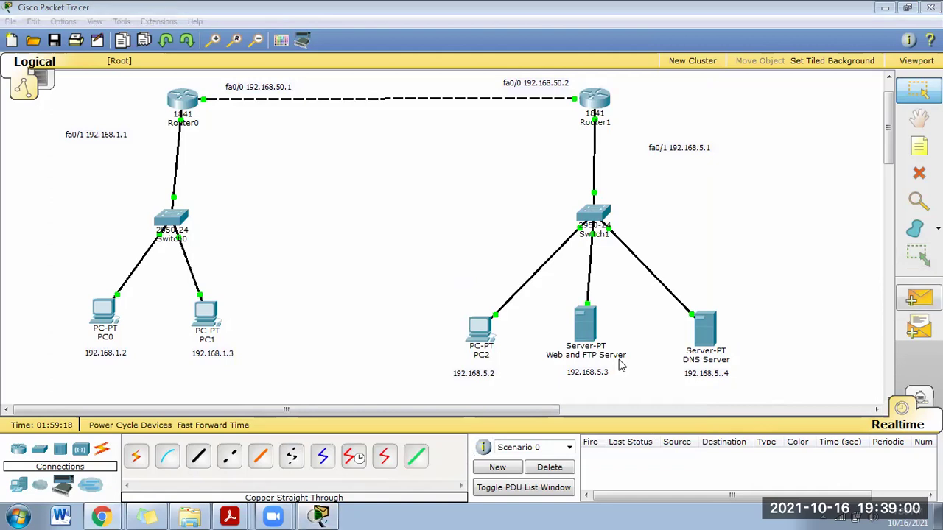
{"action": "left_click", "coordinate": [595, 100]}
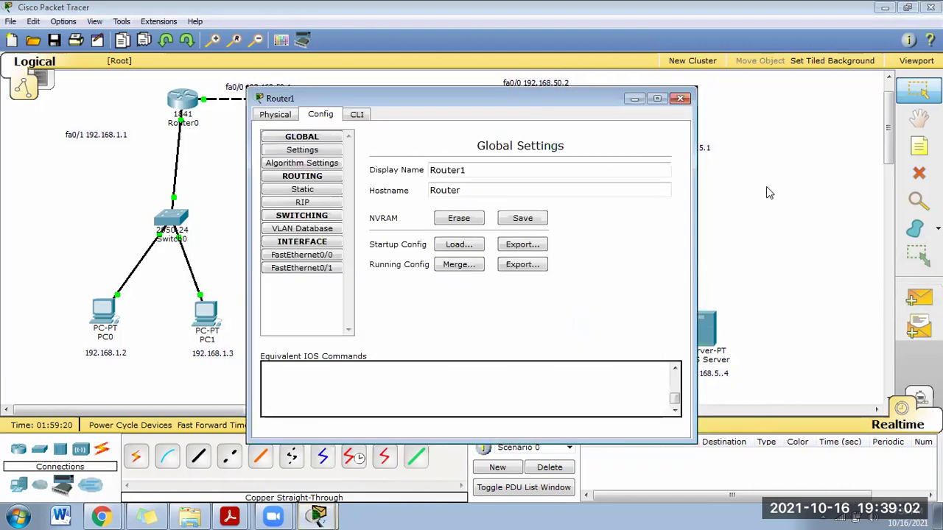
{"action": "left_click", "coordinate": [681, 97]}
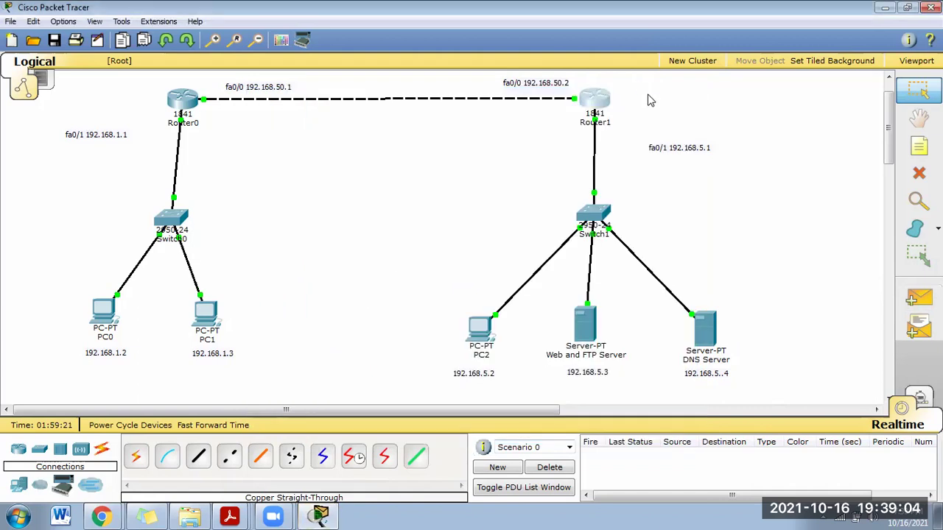